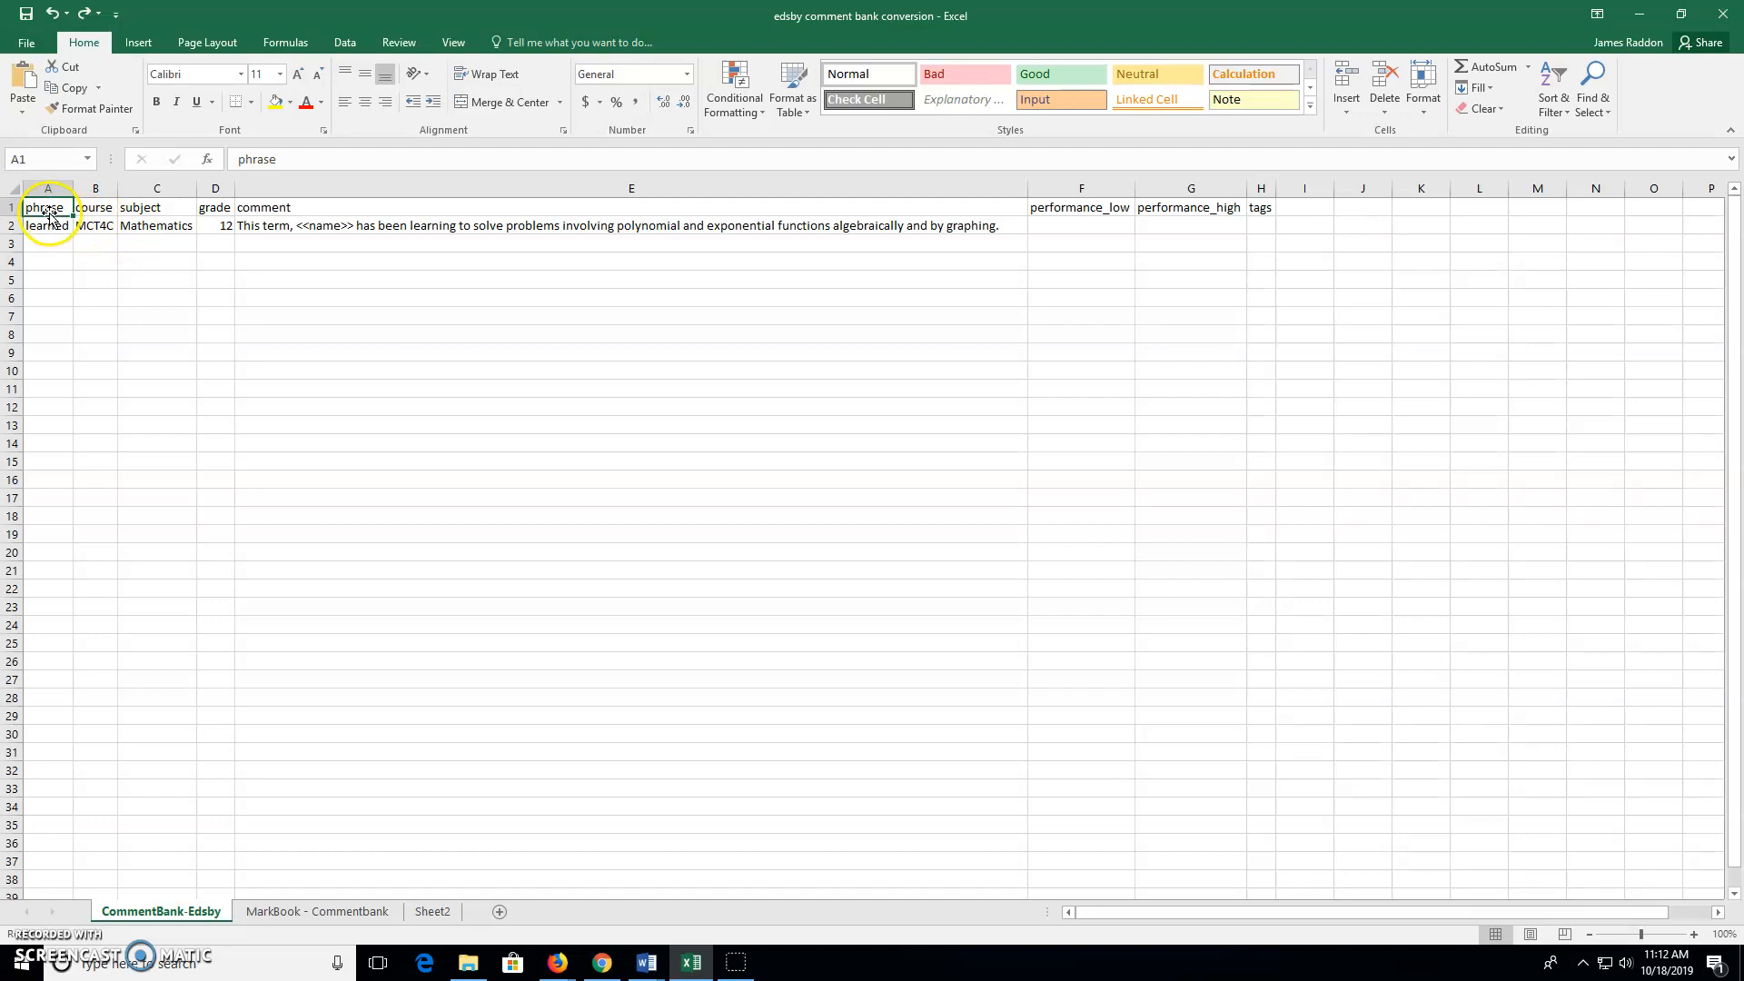
# Select the Edsby header row, then switch to the MarkBook - Commentbank sheet
pyautogui.click(11, 208)
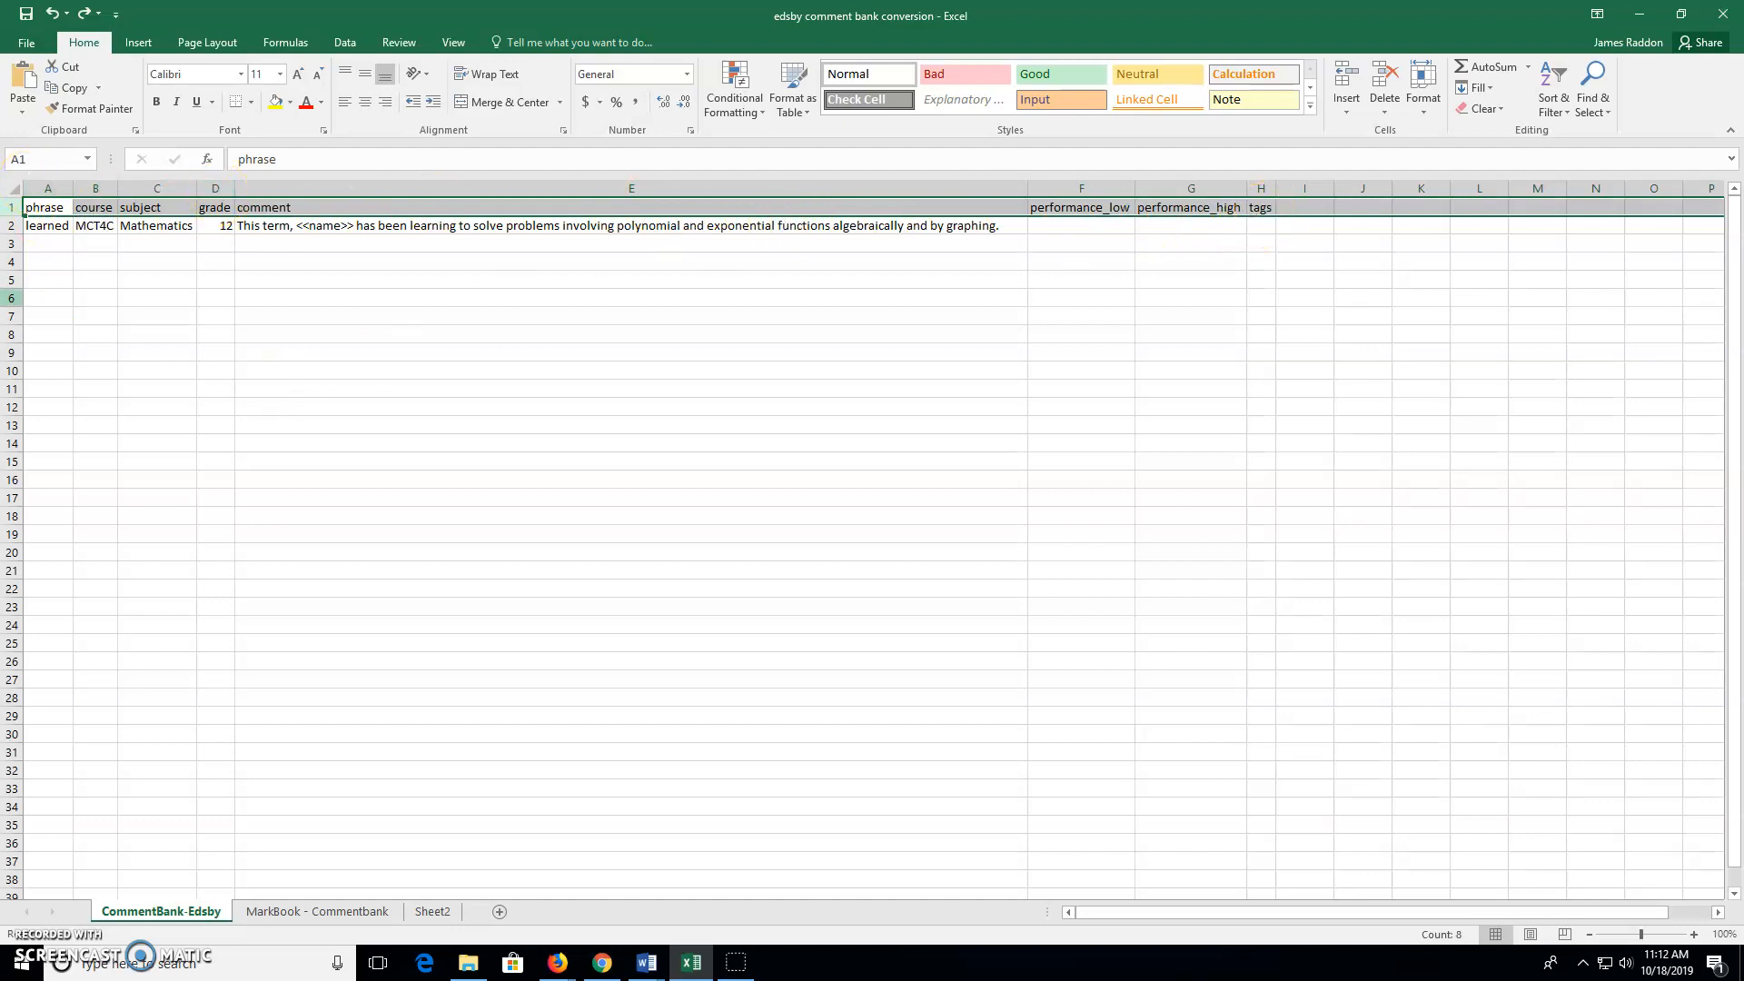
pyautogui.click(269, 912)
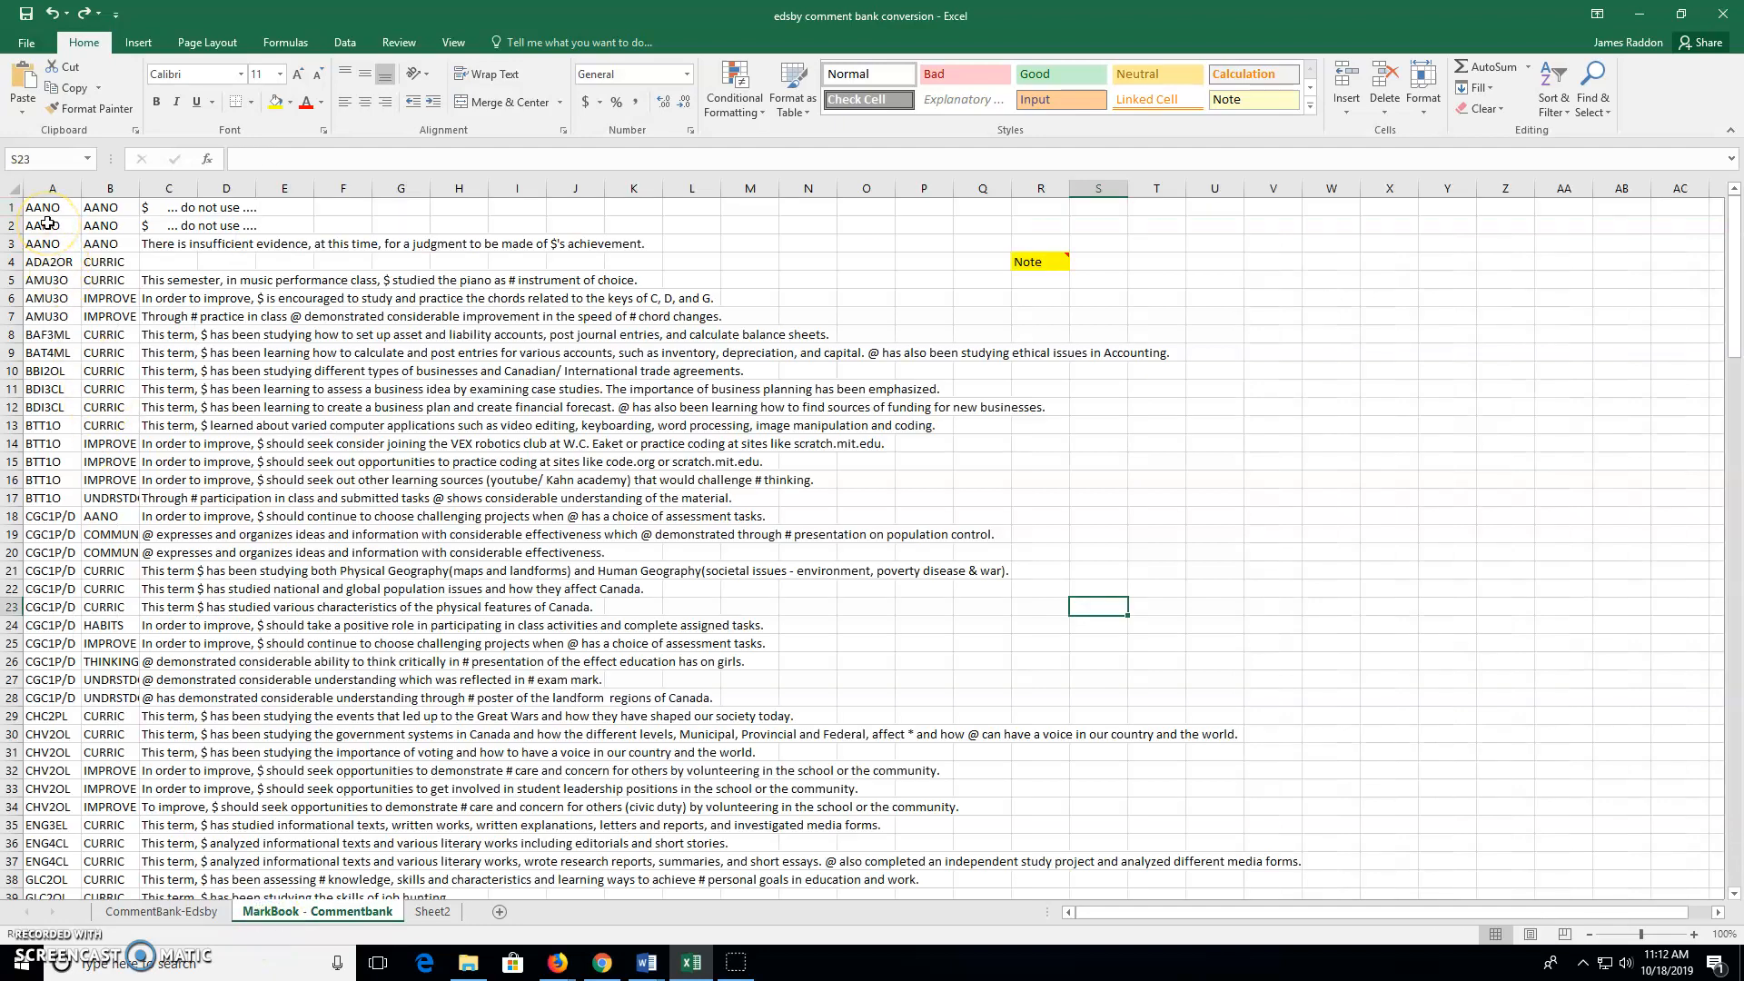
pyautogui.click(30, 47)
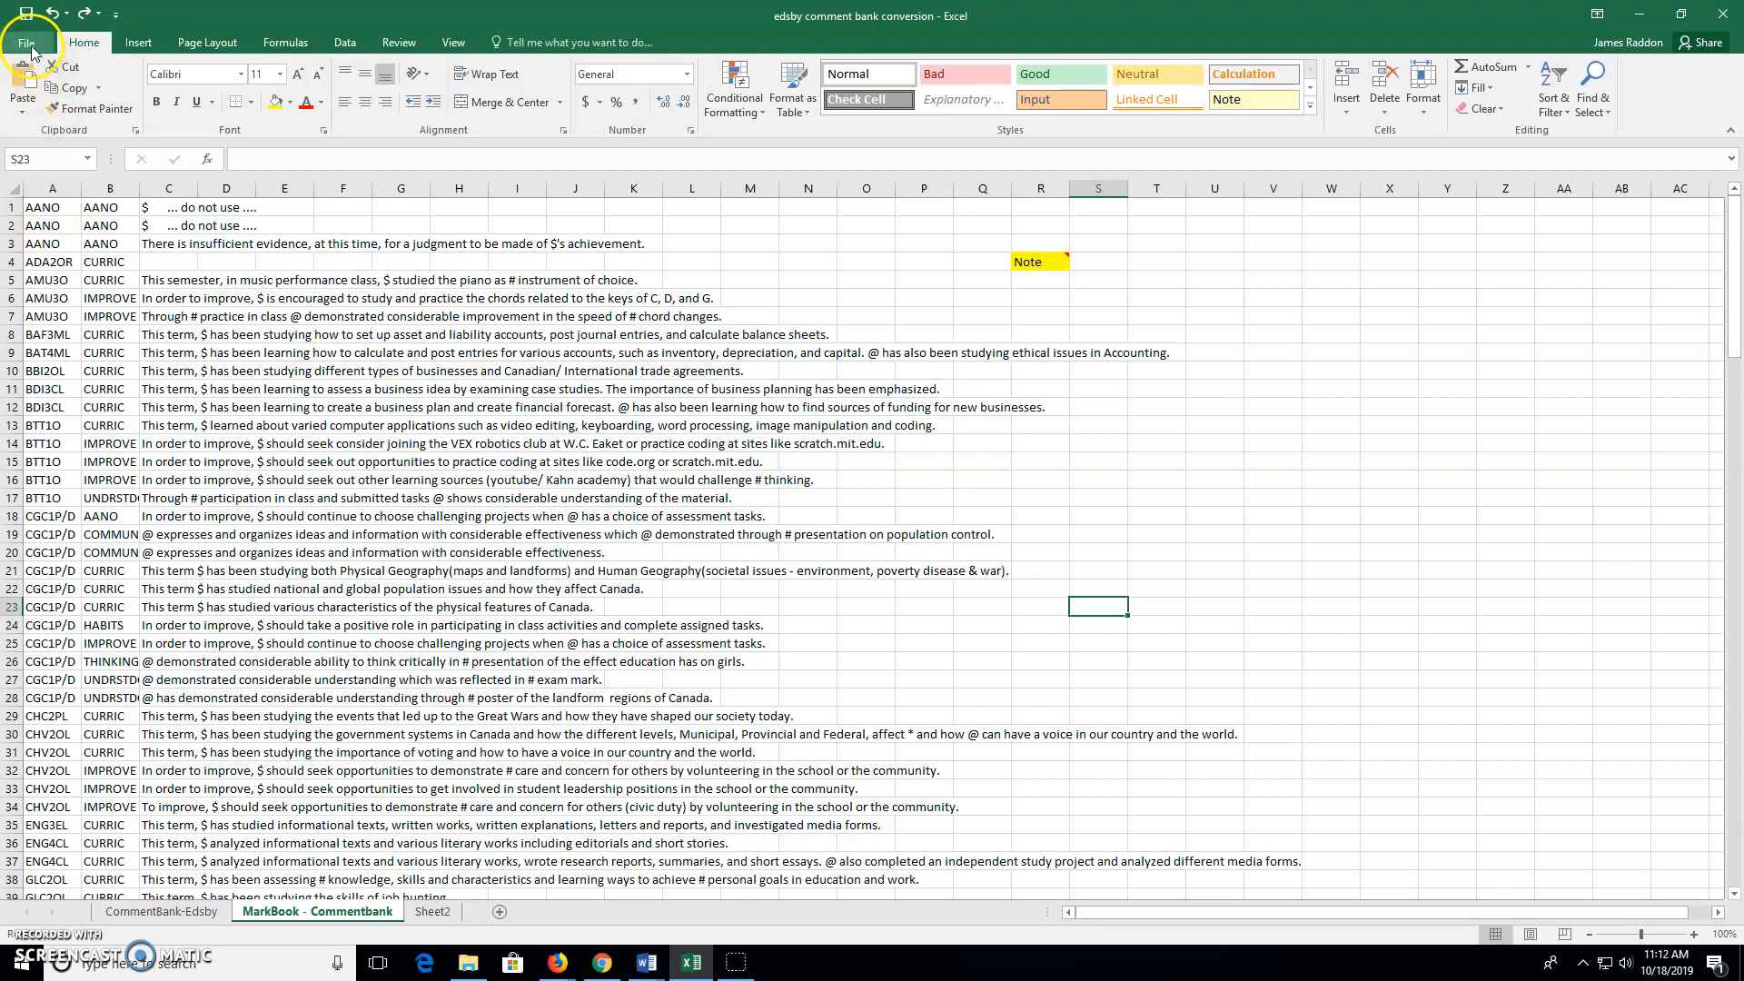
# Browse to the MkBk2018 folder on the Z: network drive from File > Open
pyautogui.click(32, 50)
pyautogui.click(48, 156)
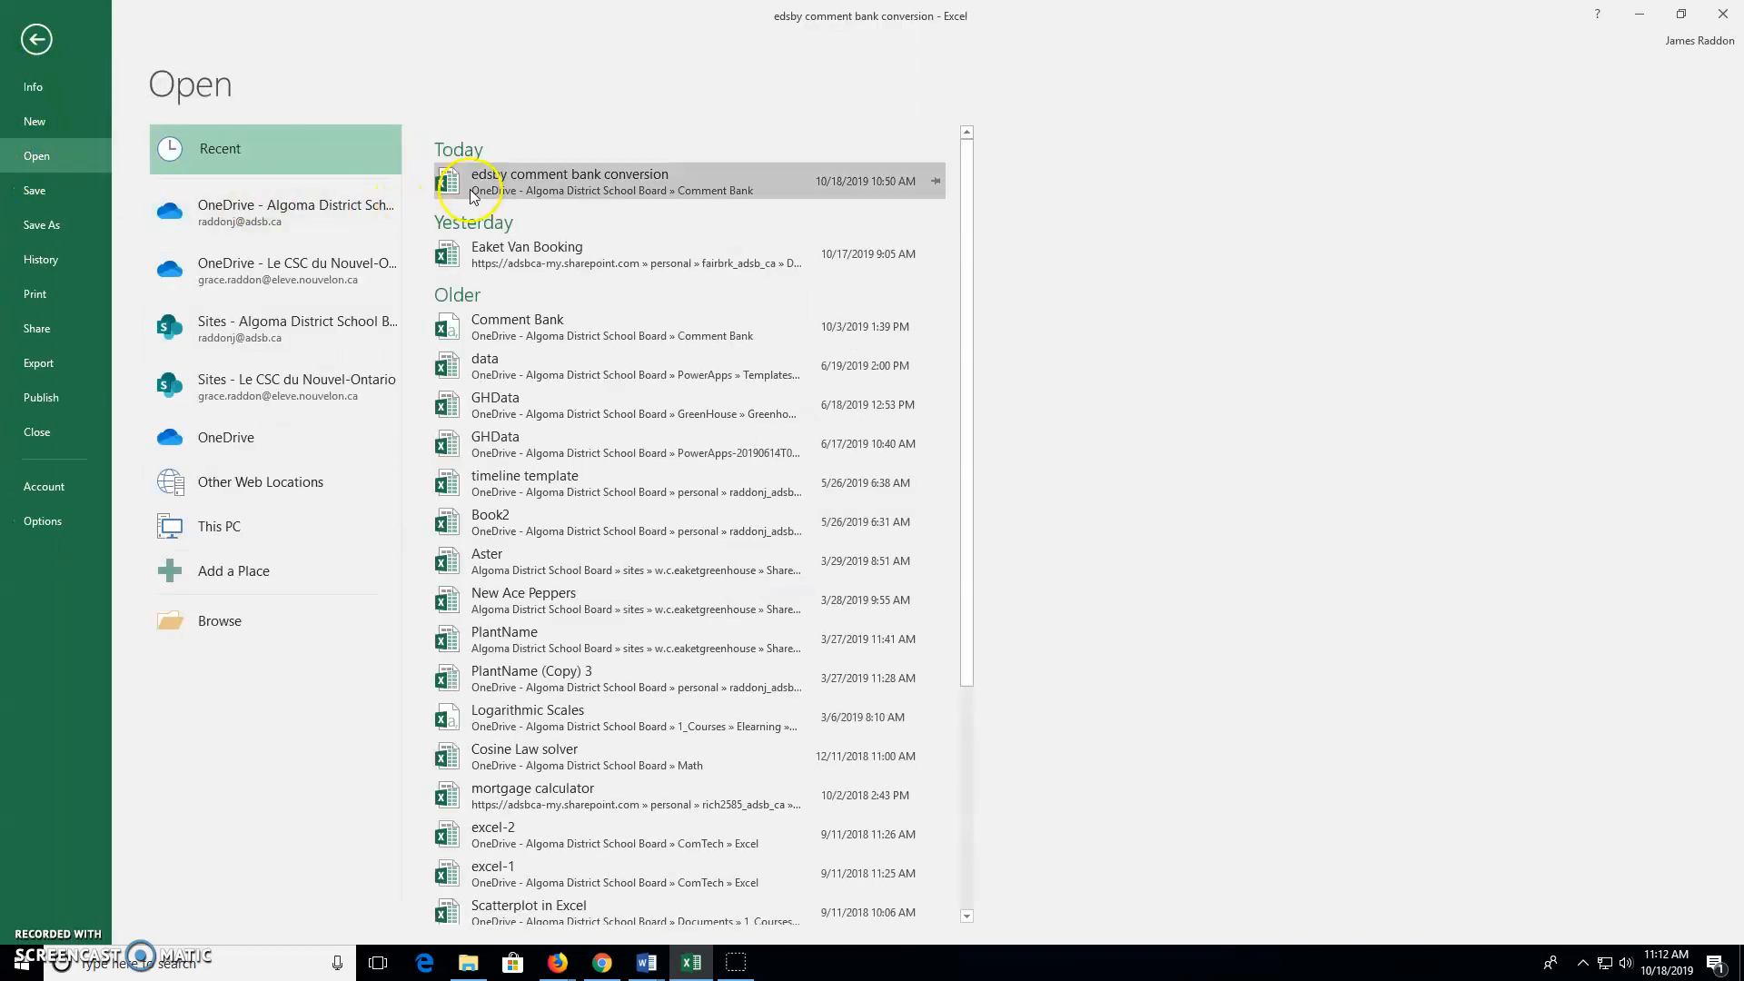
pyautogui.click(225, 620)
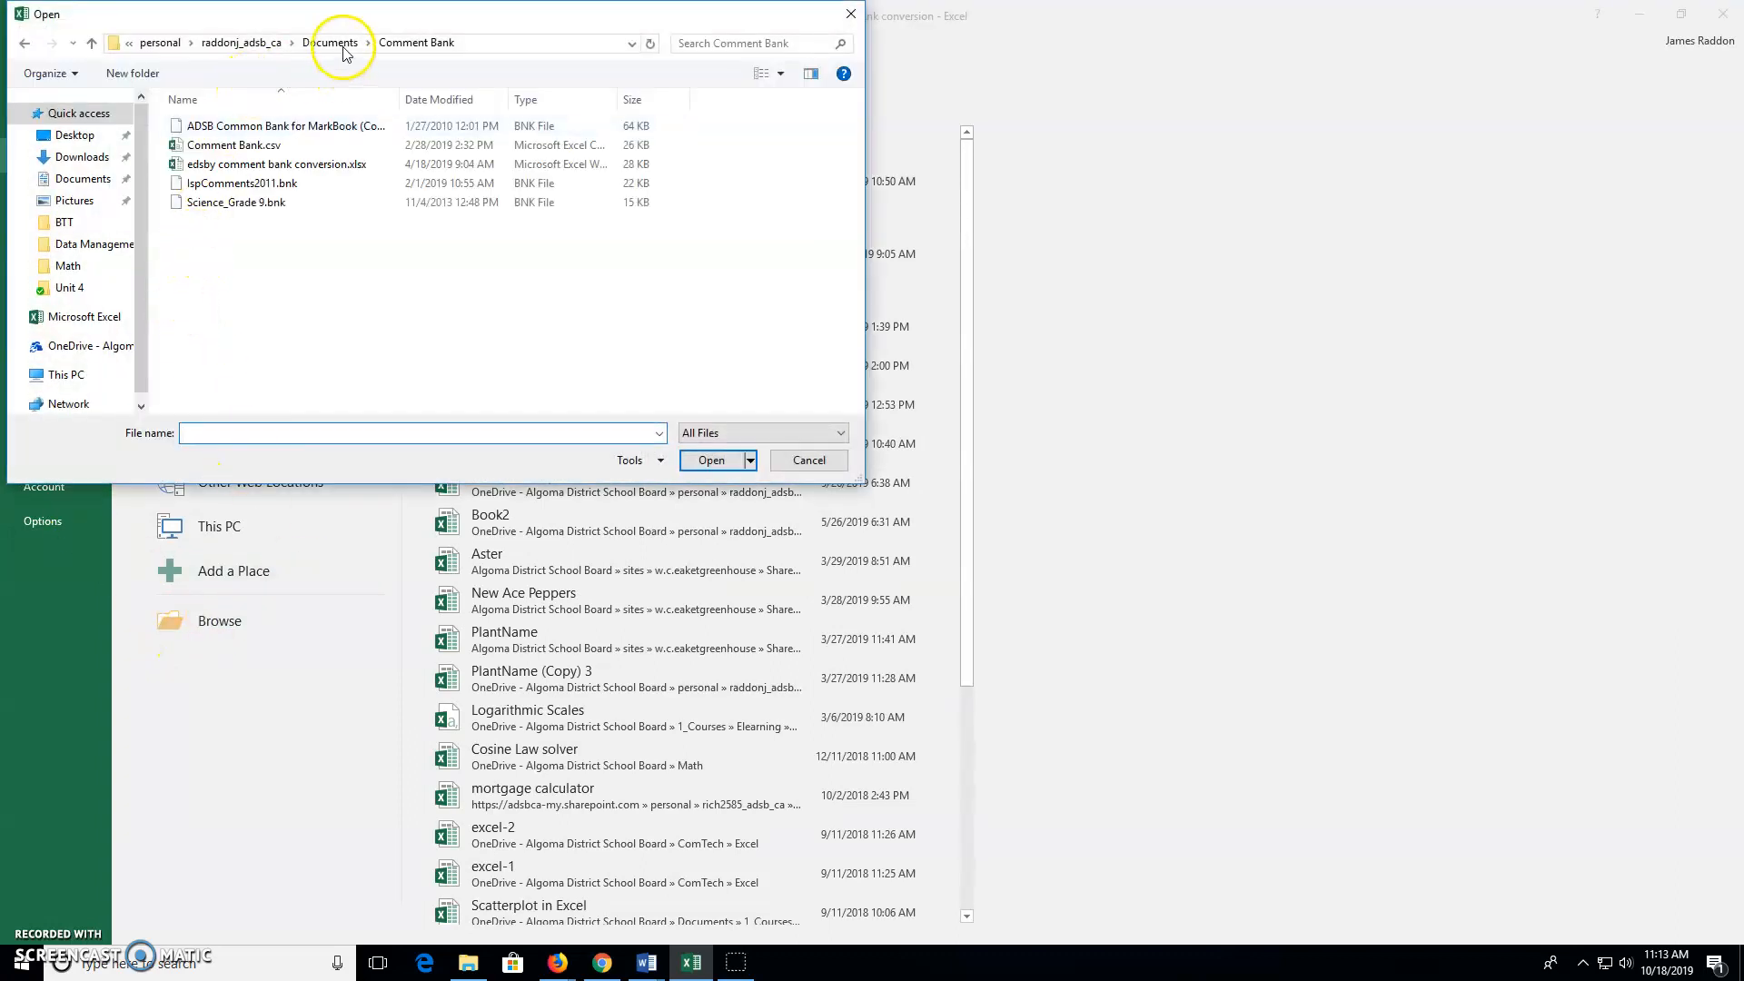
pyautogui.click(55, 374)
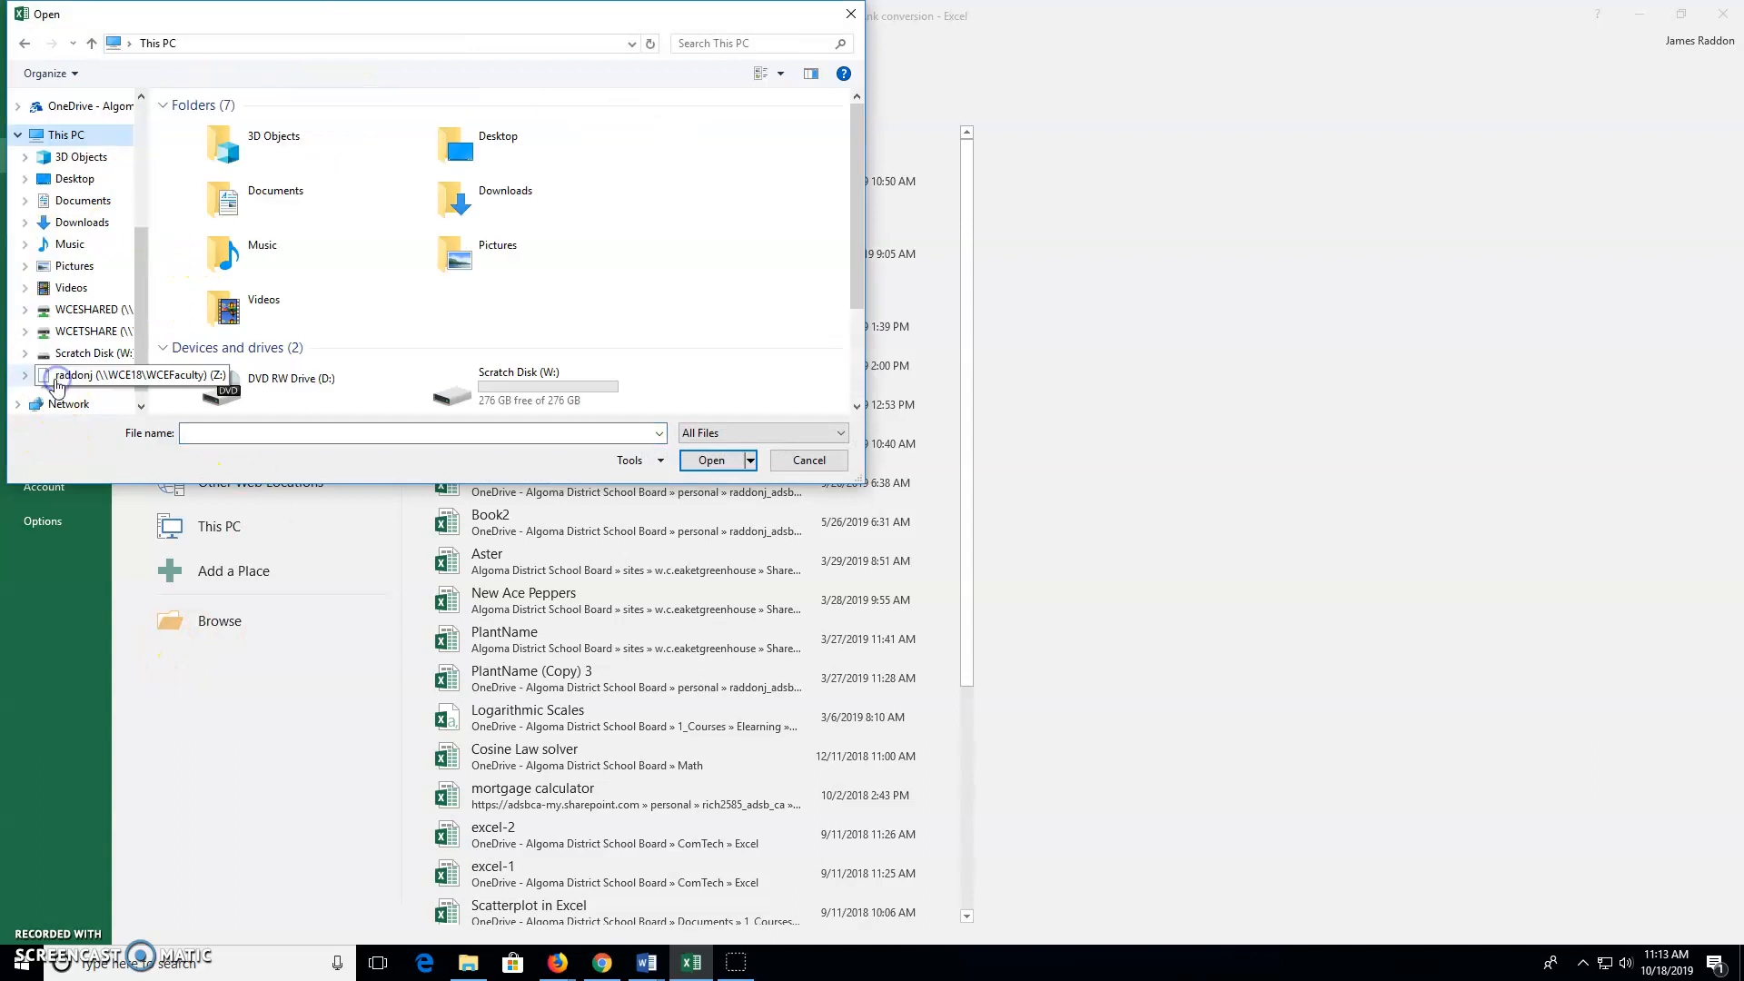
pyautogui.scroll(-2, 857, 273)
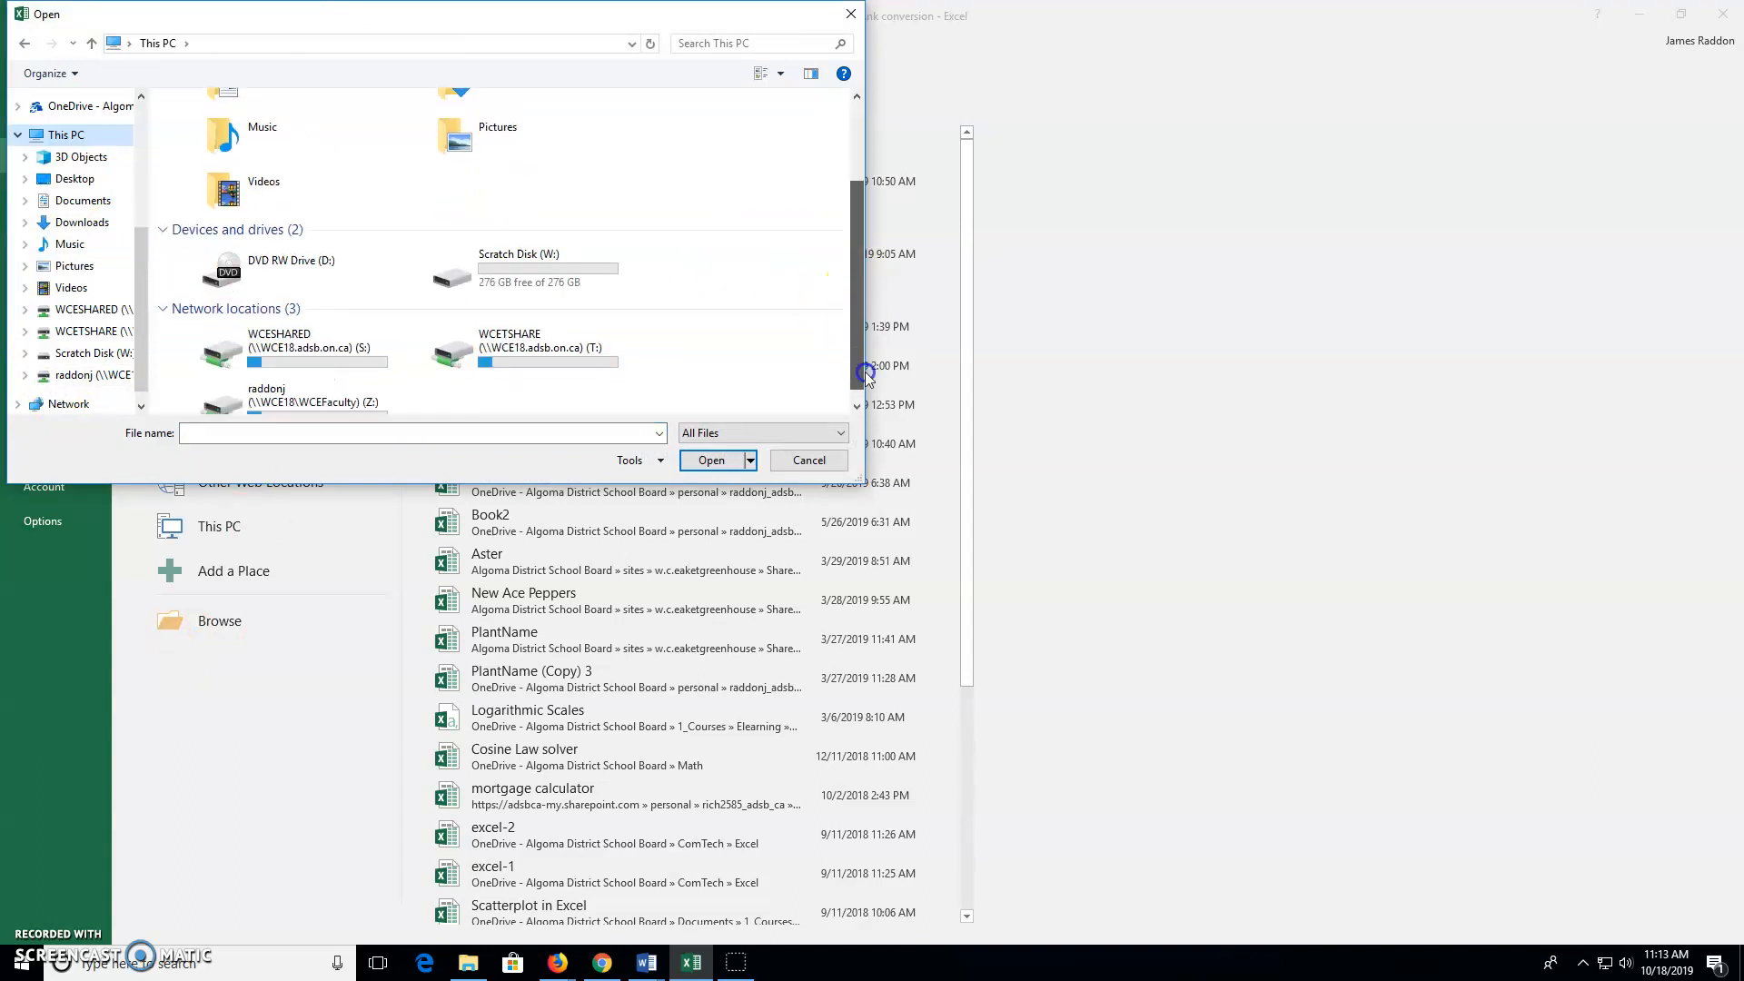
pyautogui.doubleClick(259, 381)
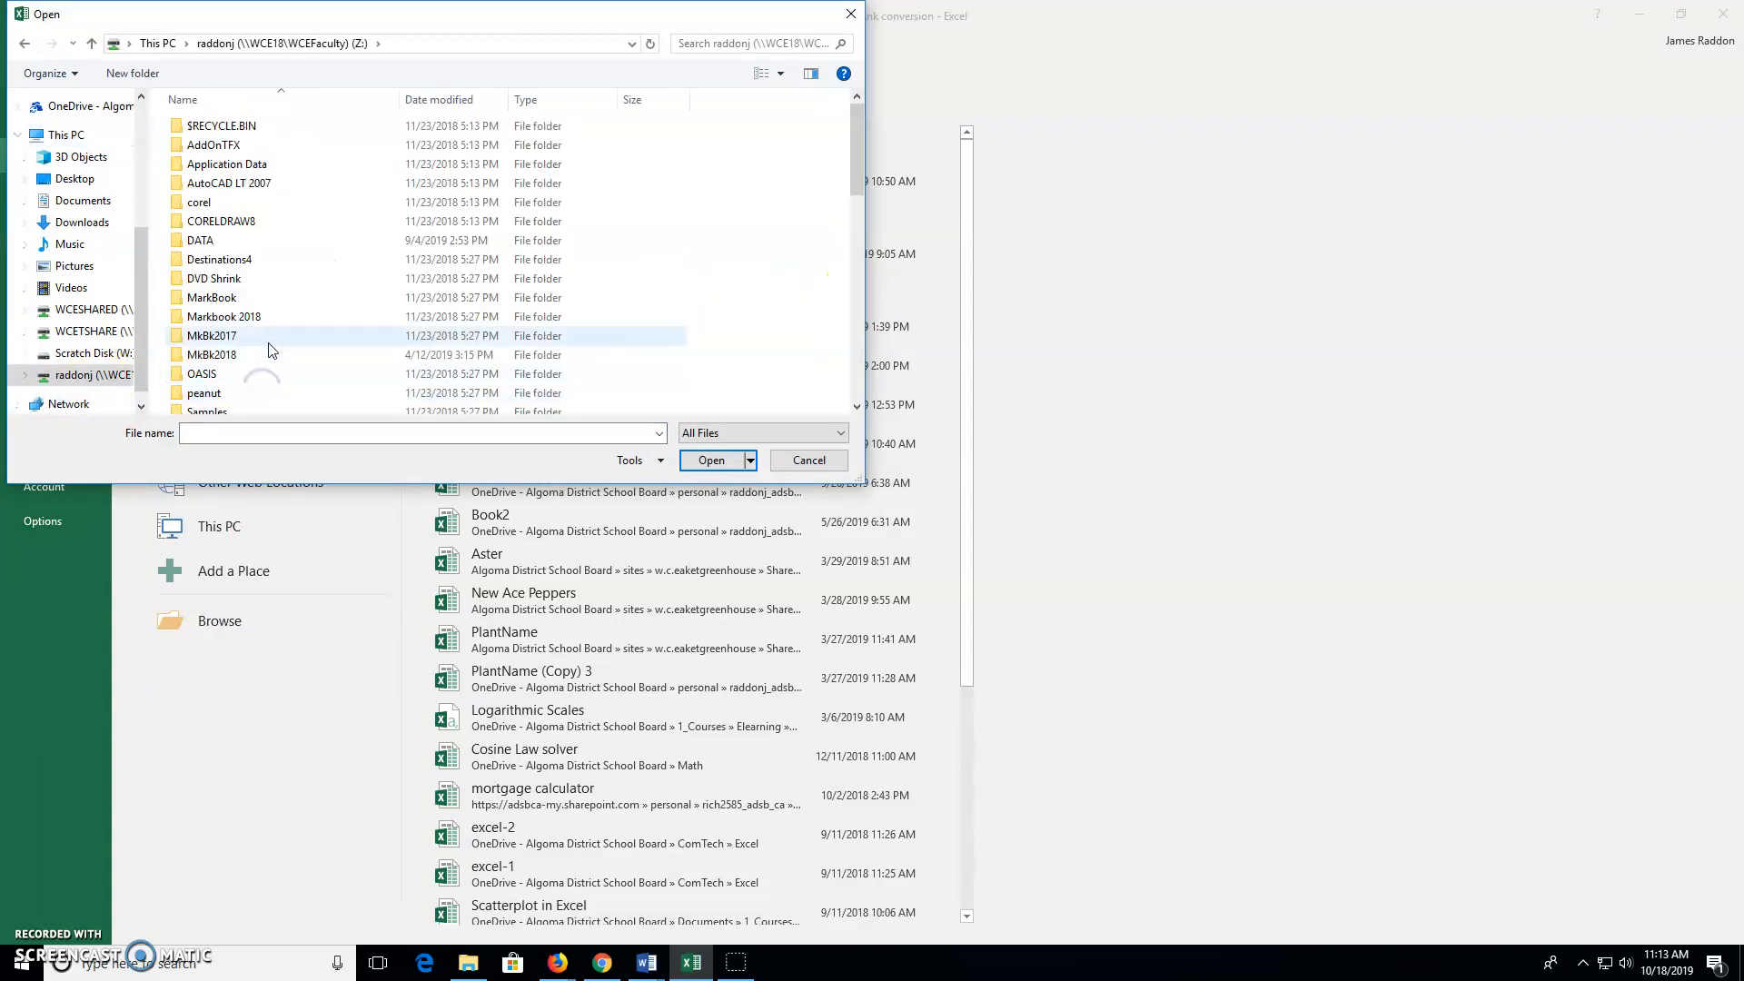
pyautogui.doubleClick(212, 355)
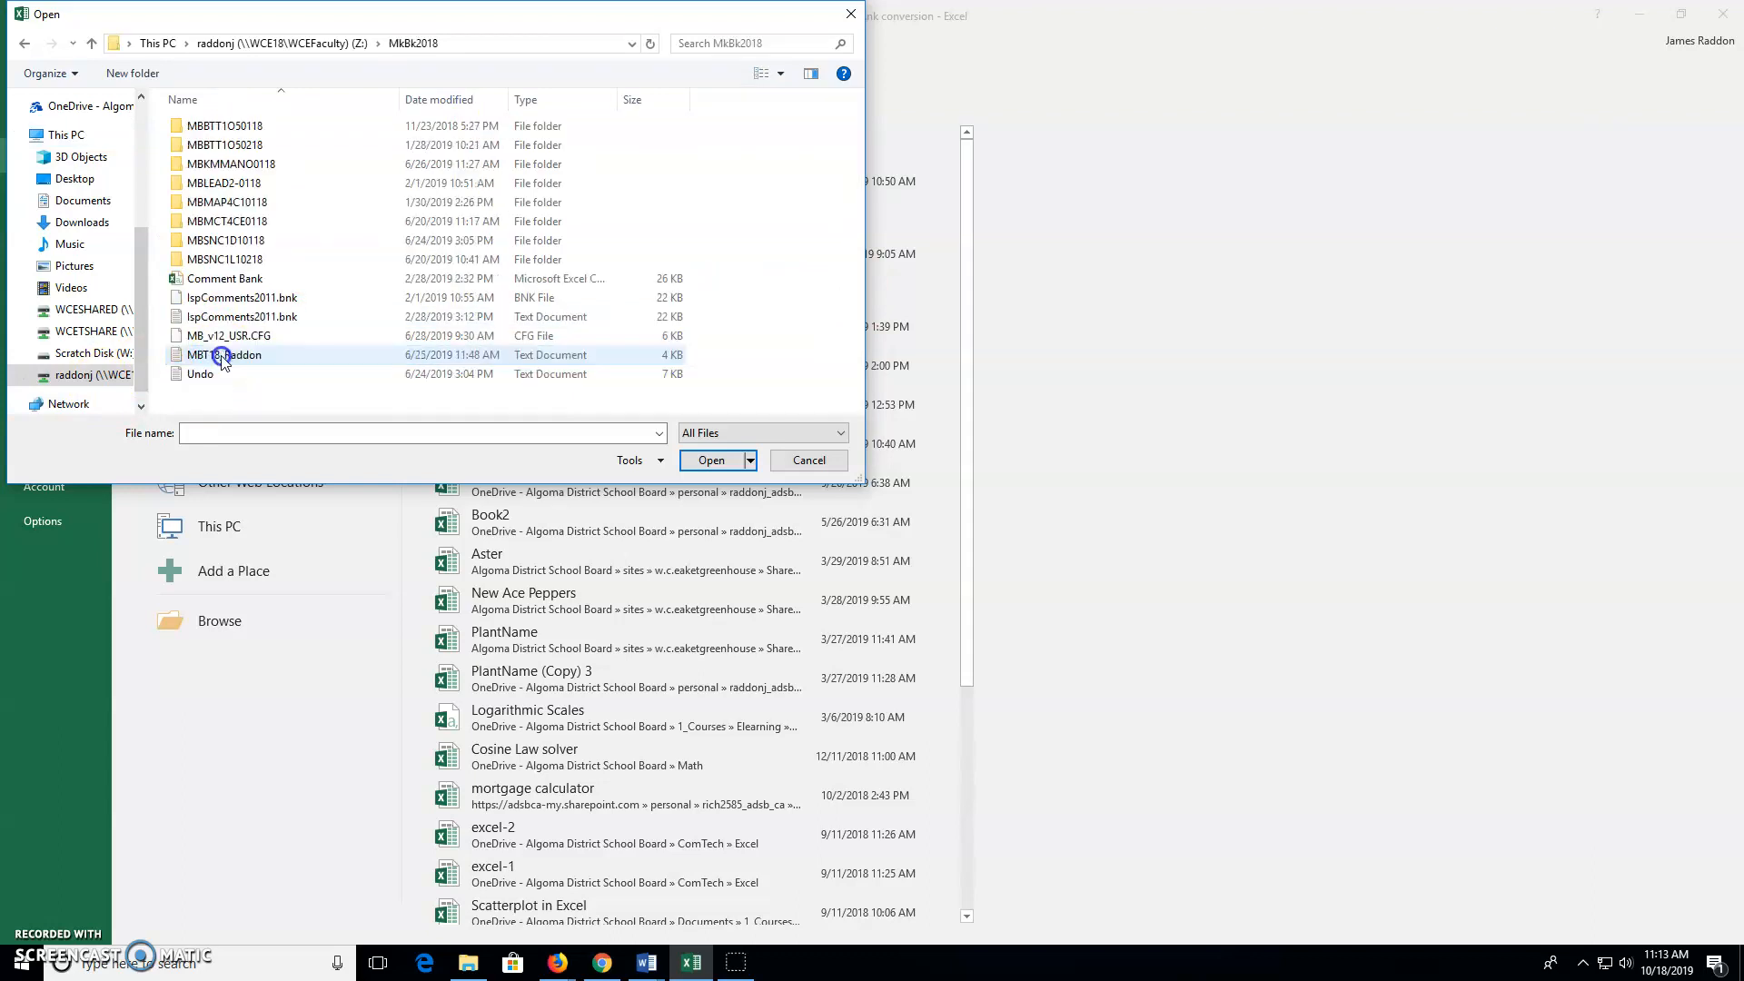
# Show All Files and open the IspComments2011.bnk comment file
pyautogui.click(799, 433)
pyautogui.click(778, 466)
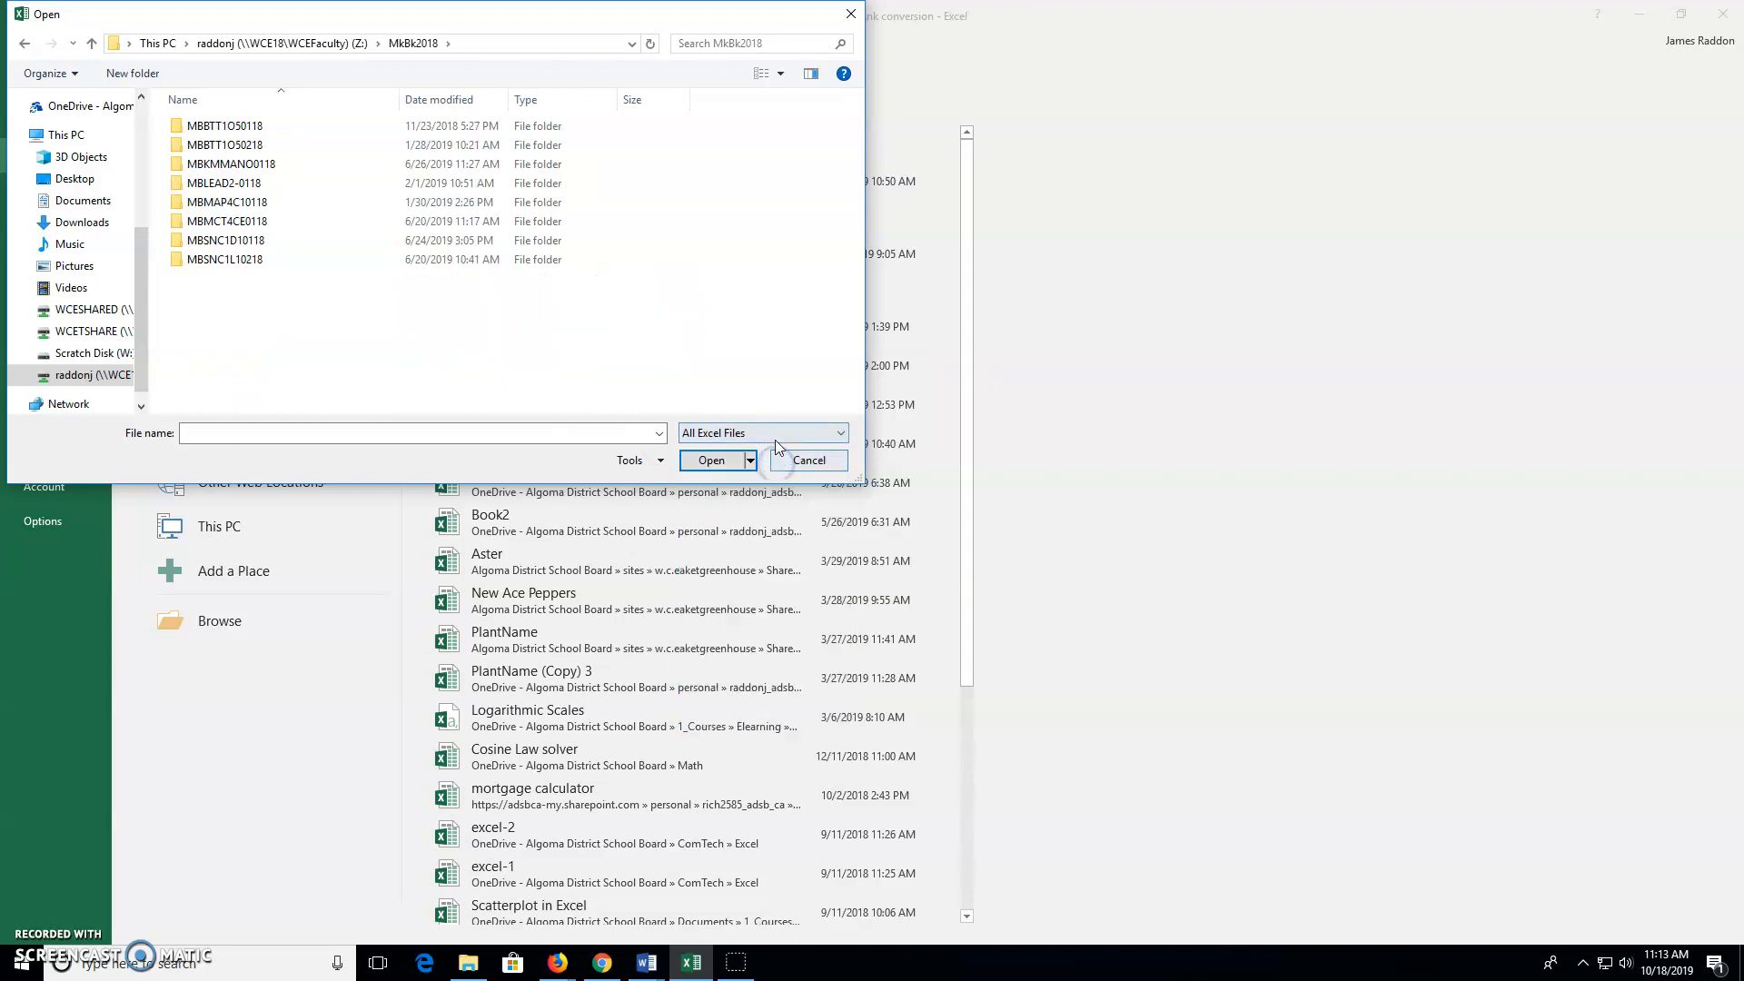
pyautogui.click(781, 439)
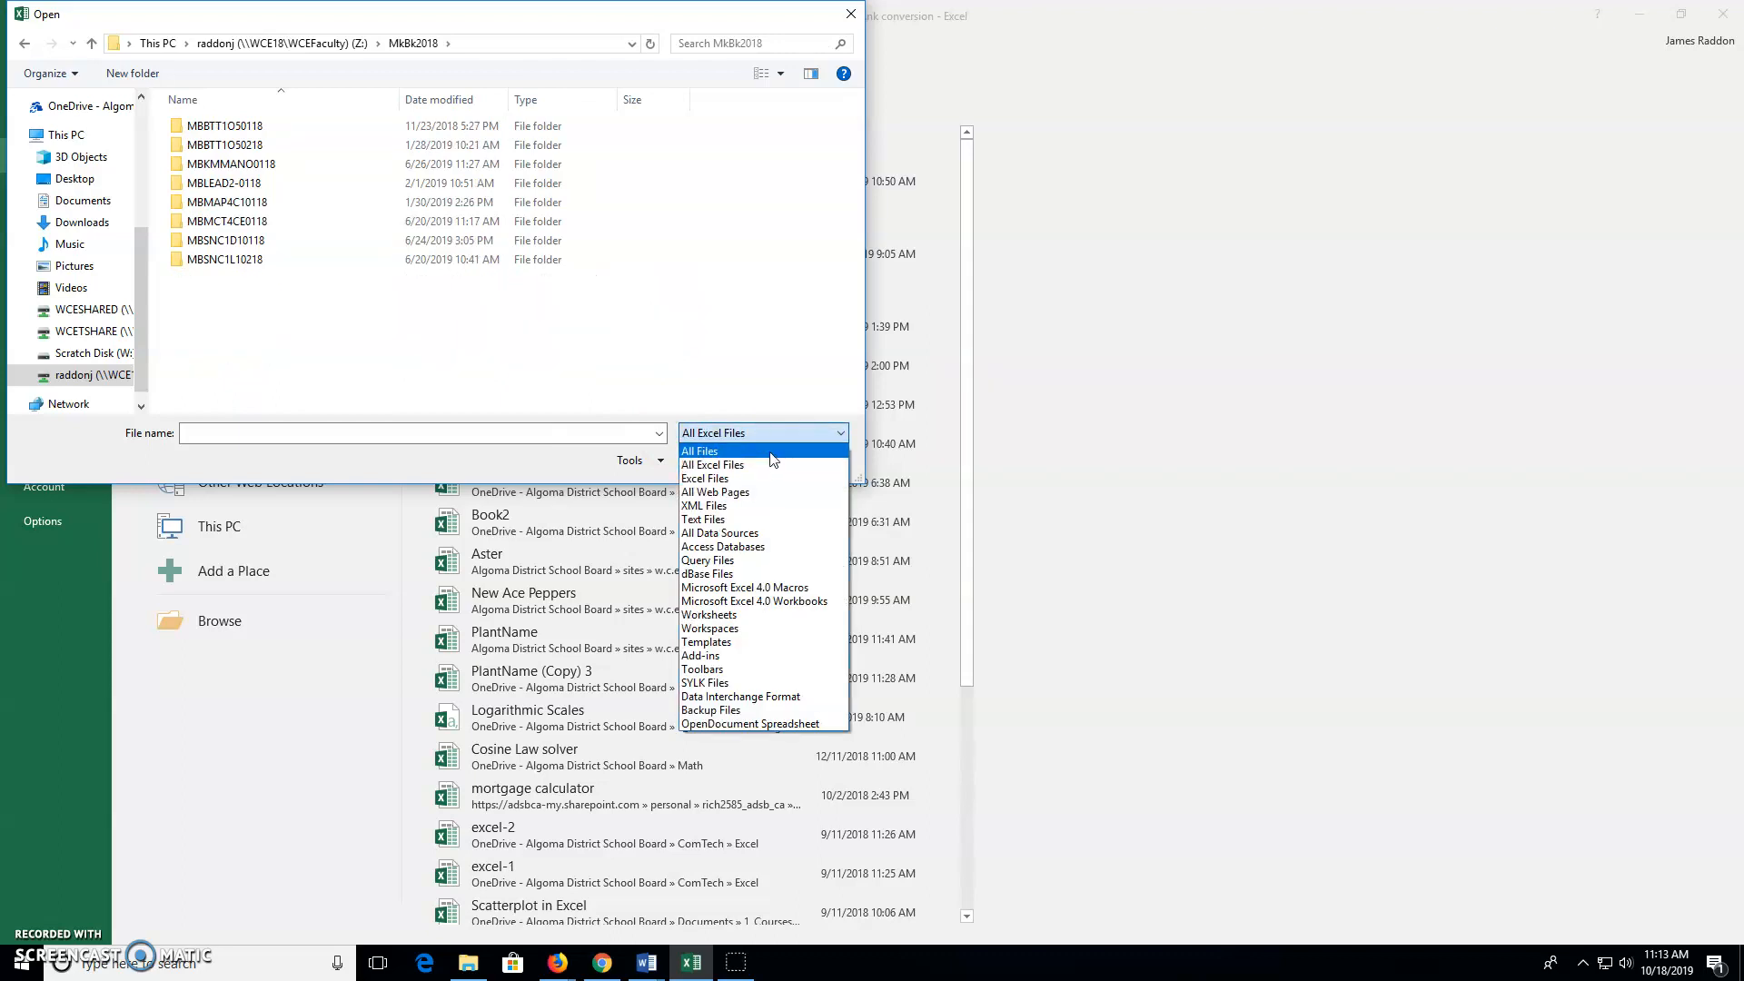
pyautogui.click(773, 457)
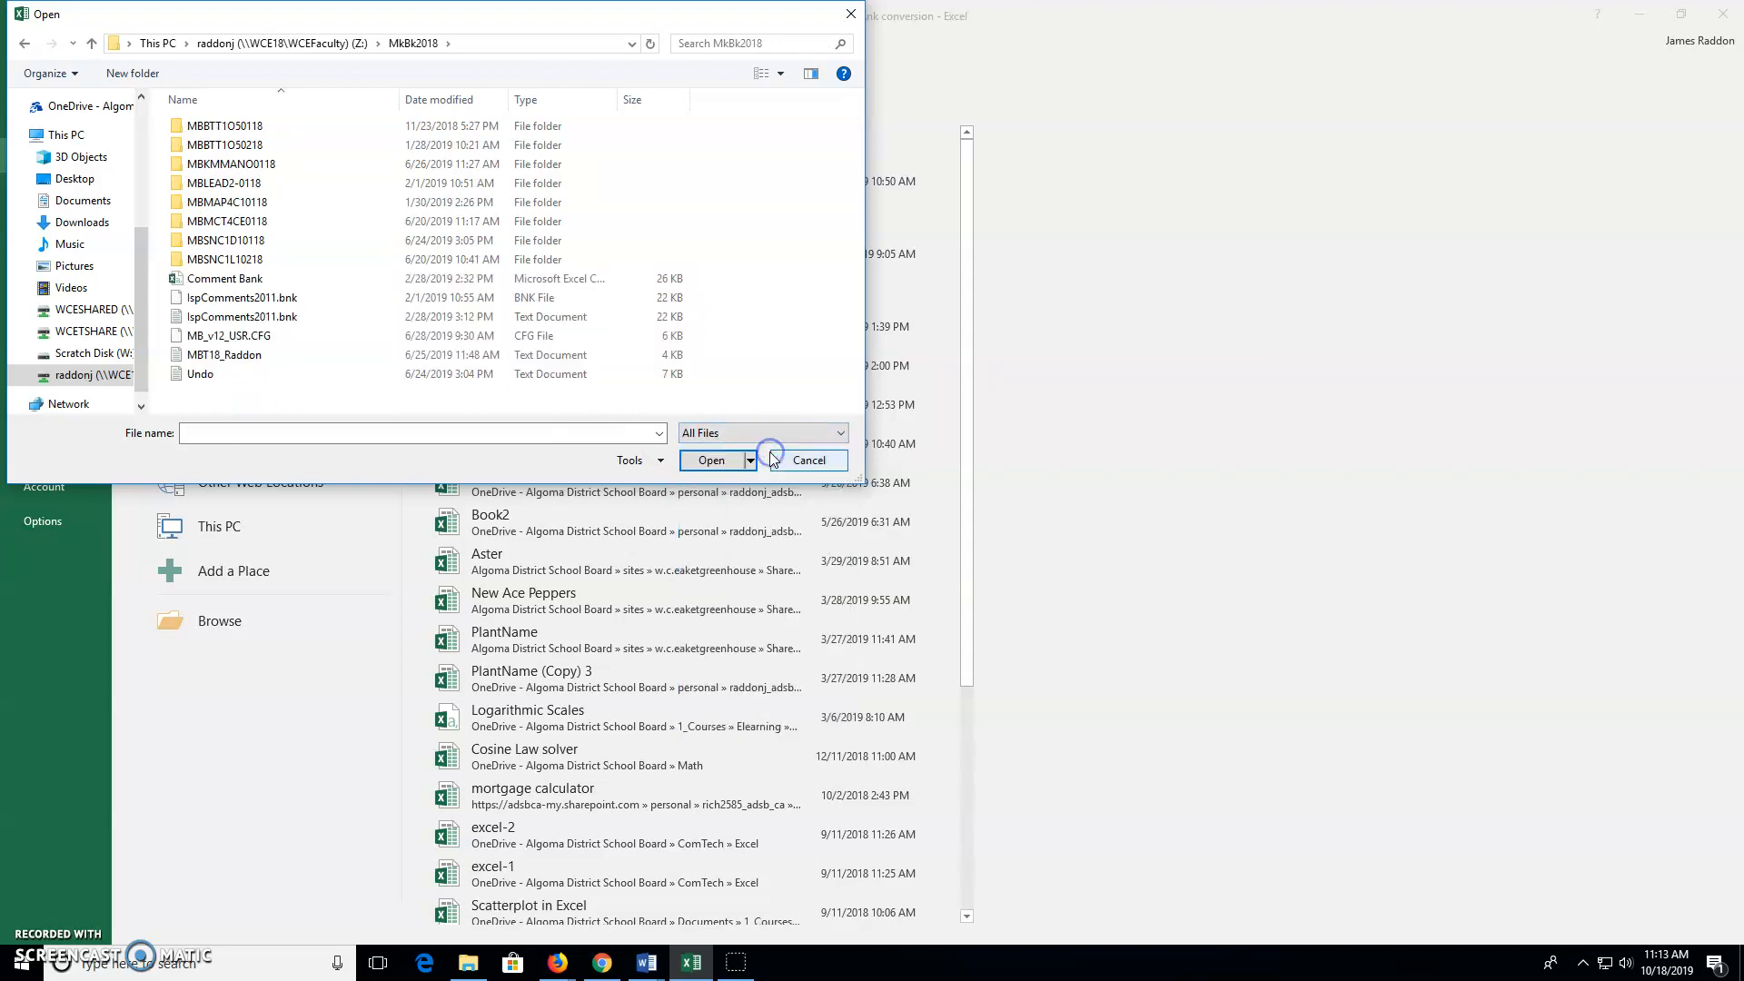
pyautogui.click(281, 325)
pyautogui.click(711, 465)
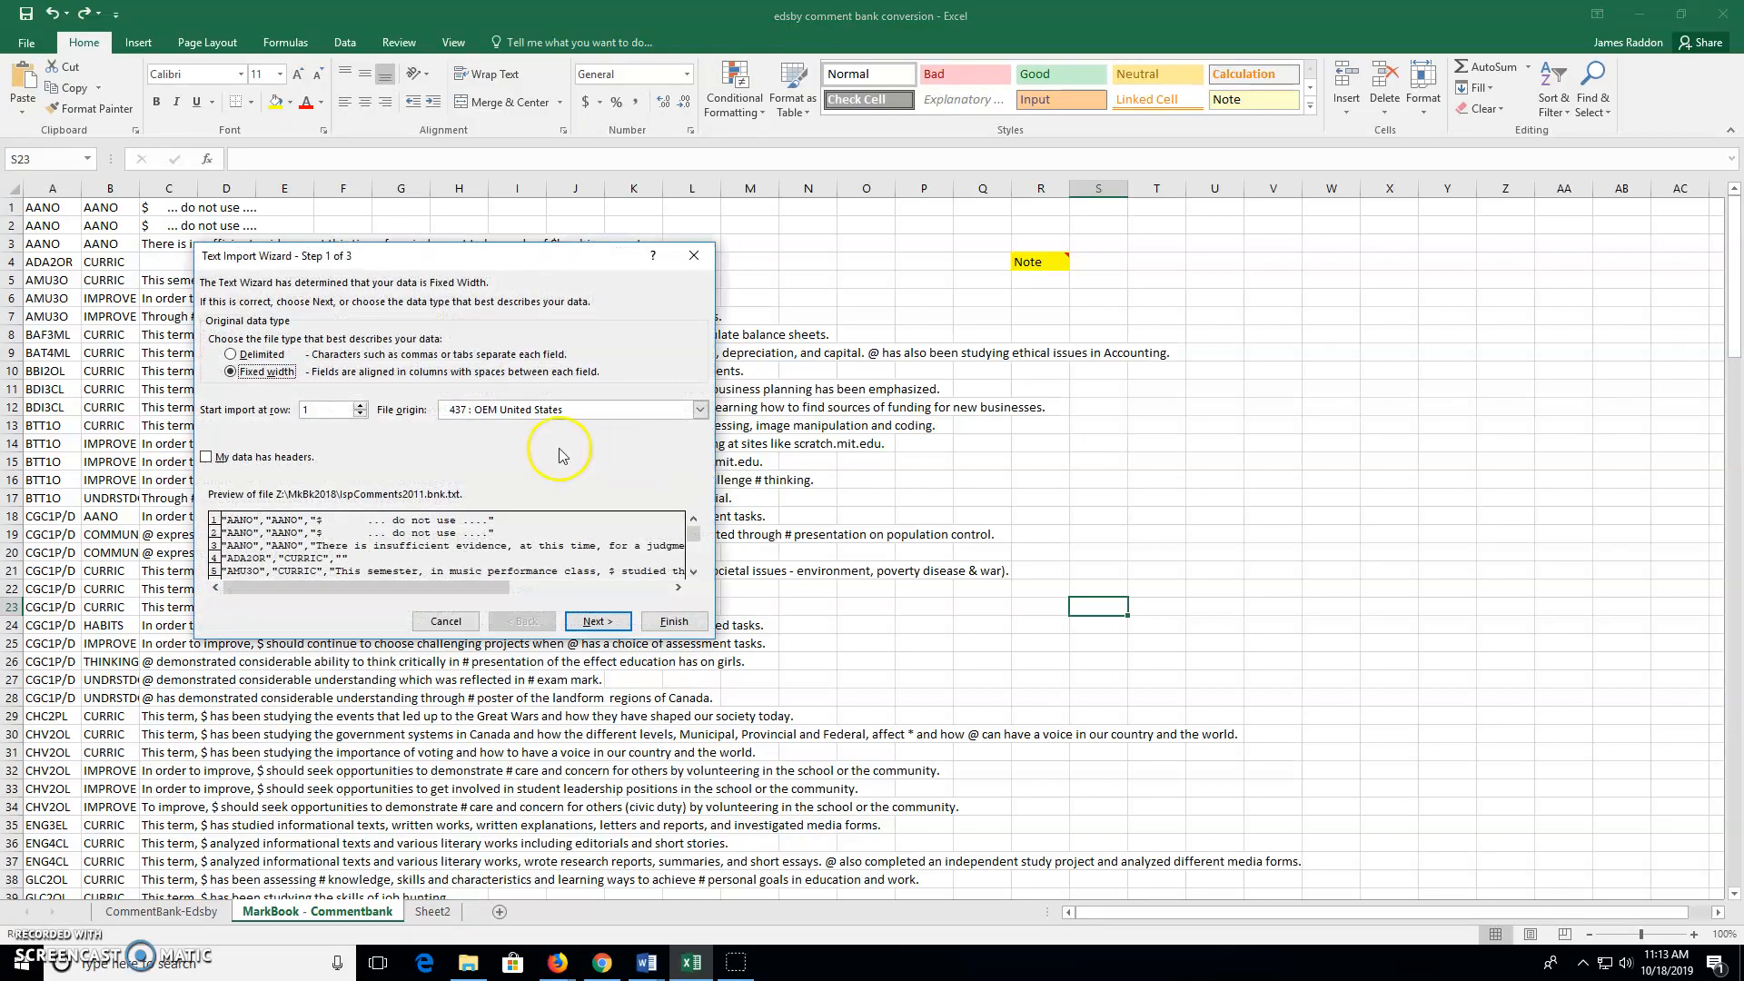
# Choose Delimited, Comma separator and Text column format in the import wizard, then close it
pyautogui.click(232, 355)
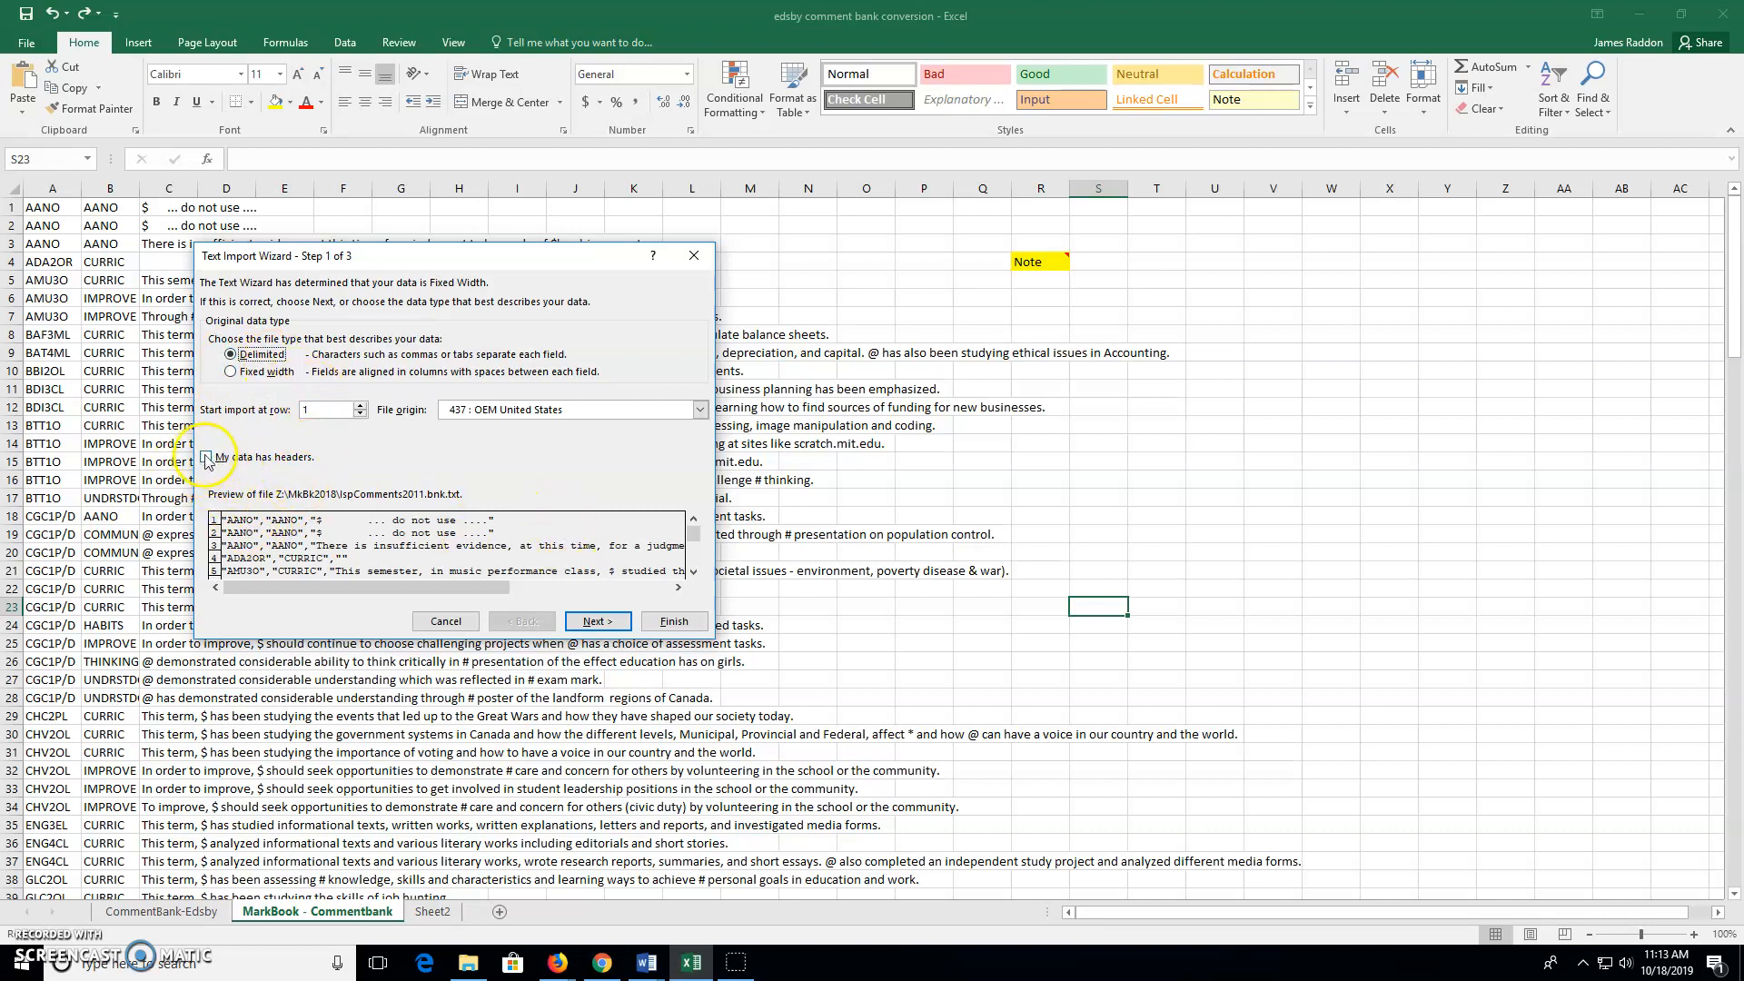
pyautogui.click(596, 622)
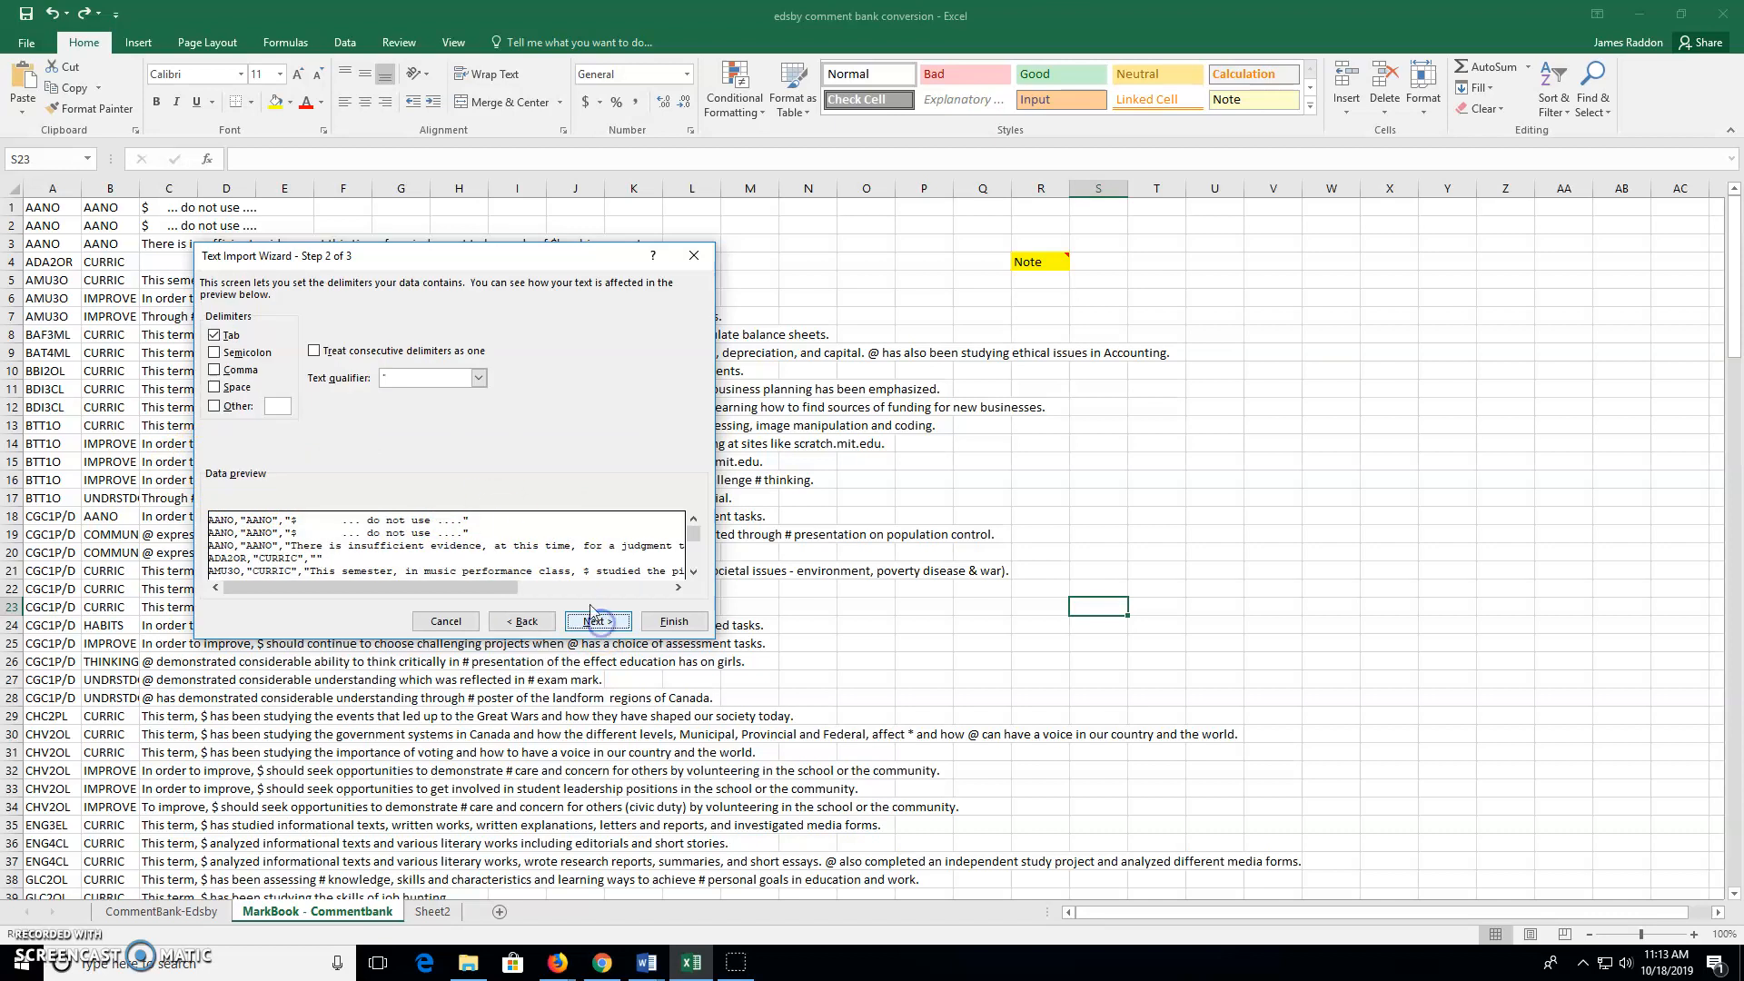
pyautogui.click(217, 371)
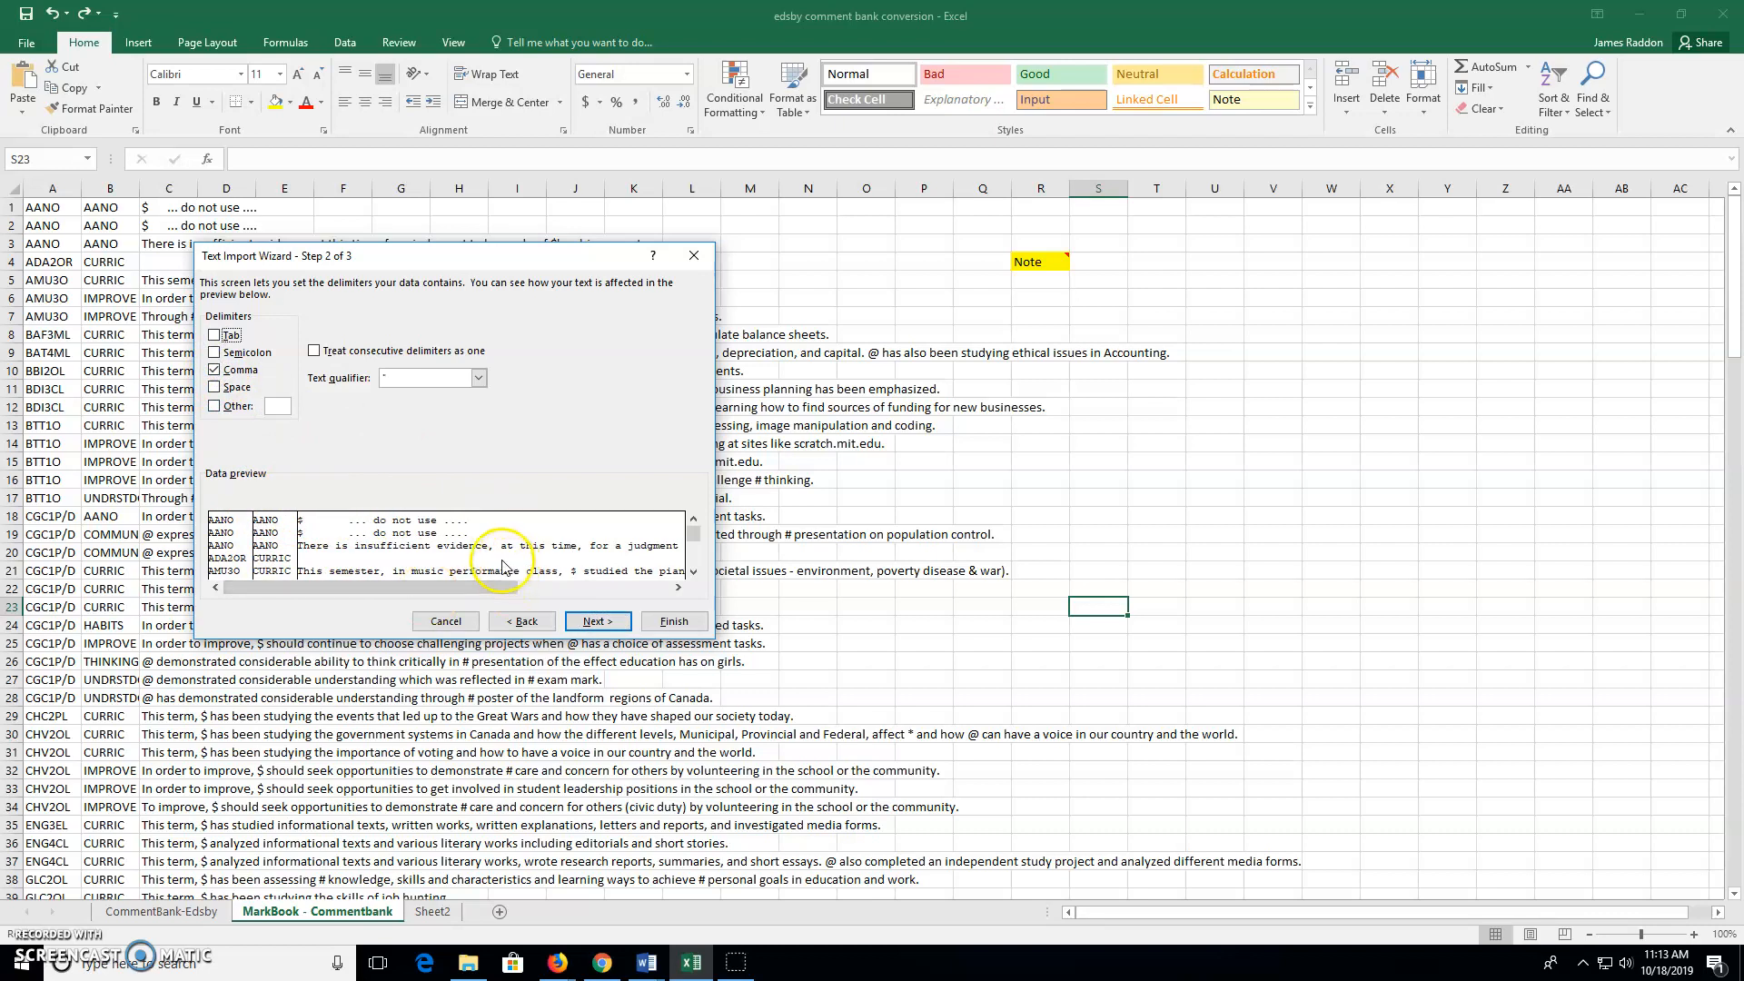
pyautogui.click(598, 622)
pyautogui.click(222, 339)
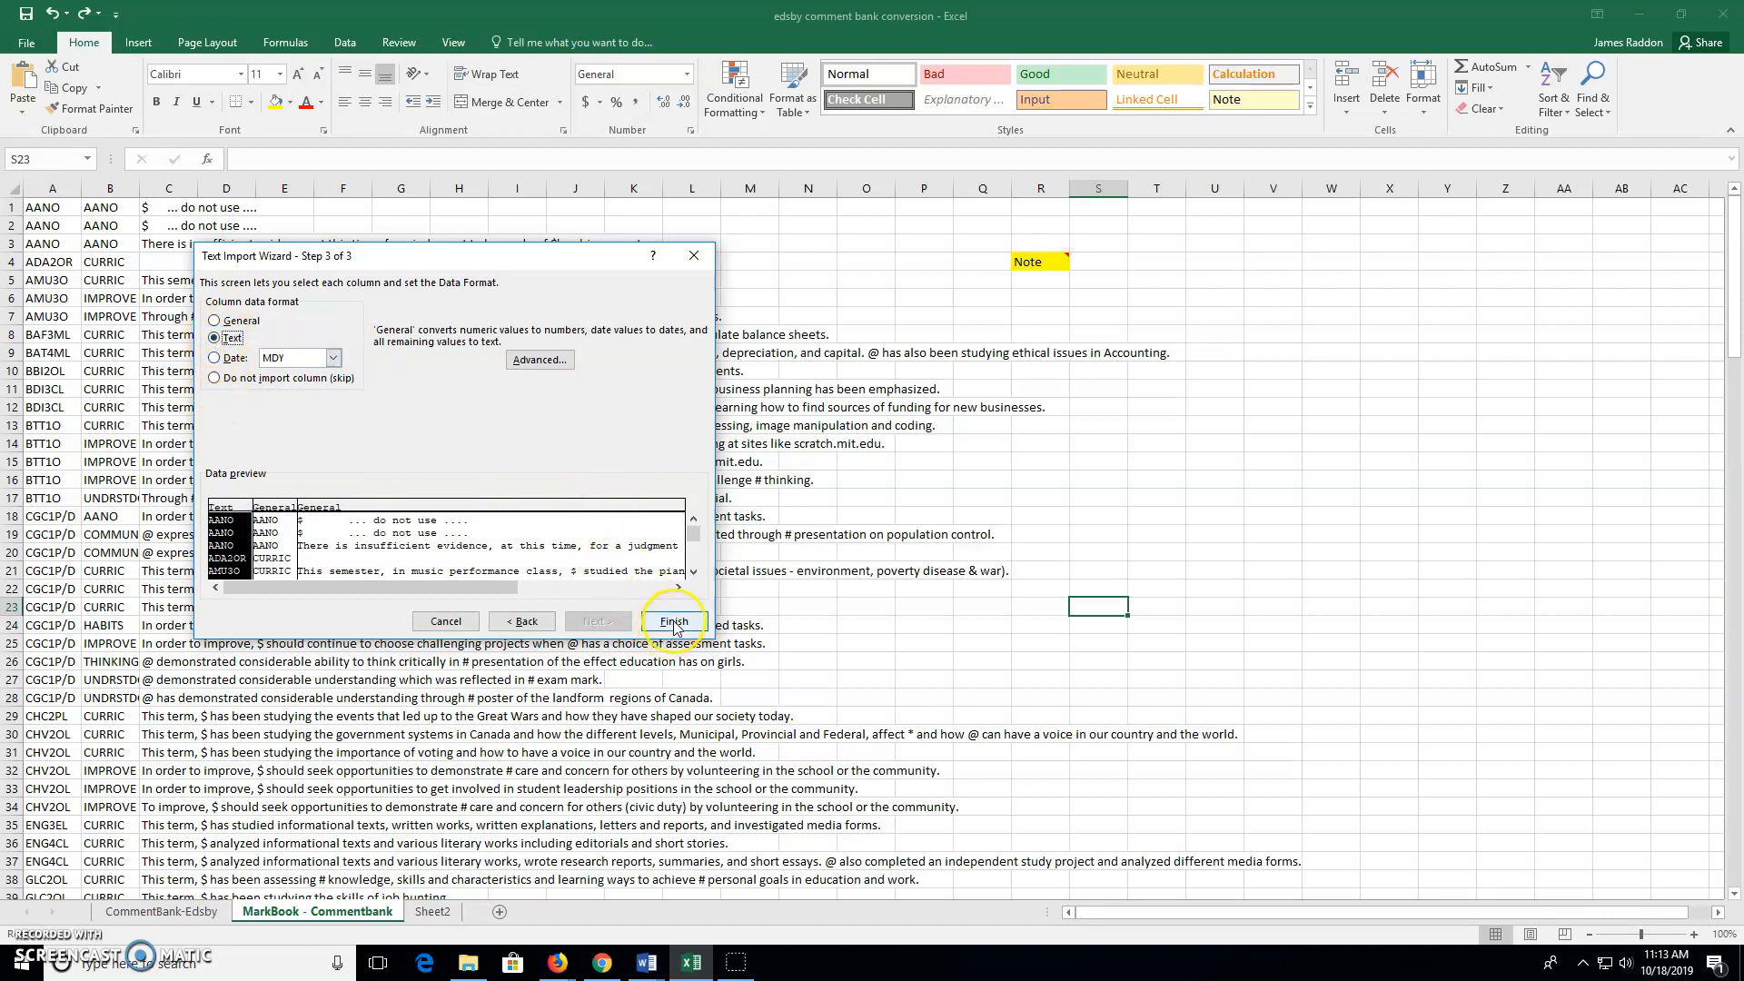
pyautogui.click(701, 262)
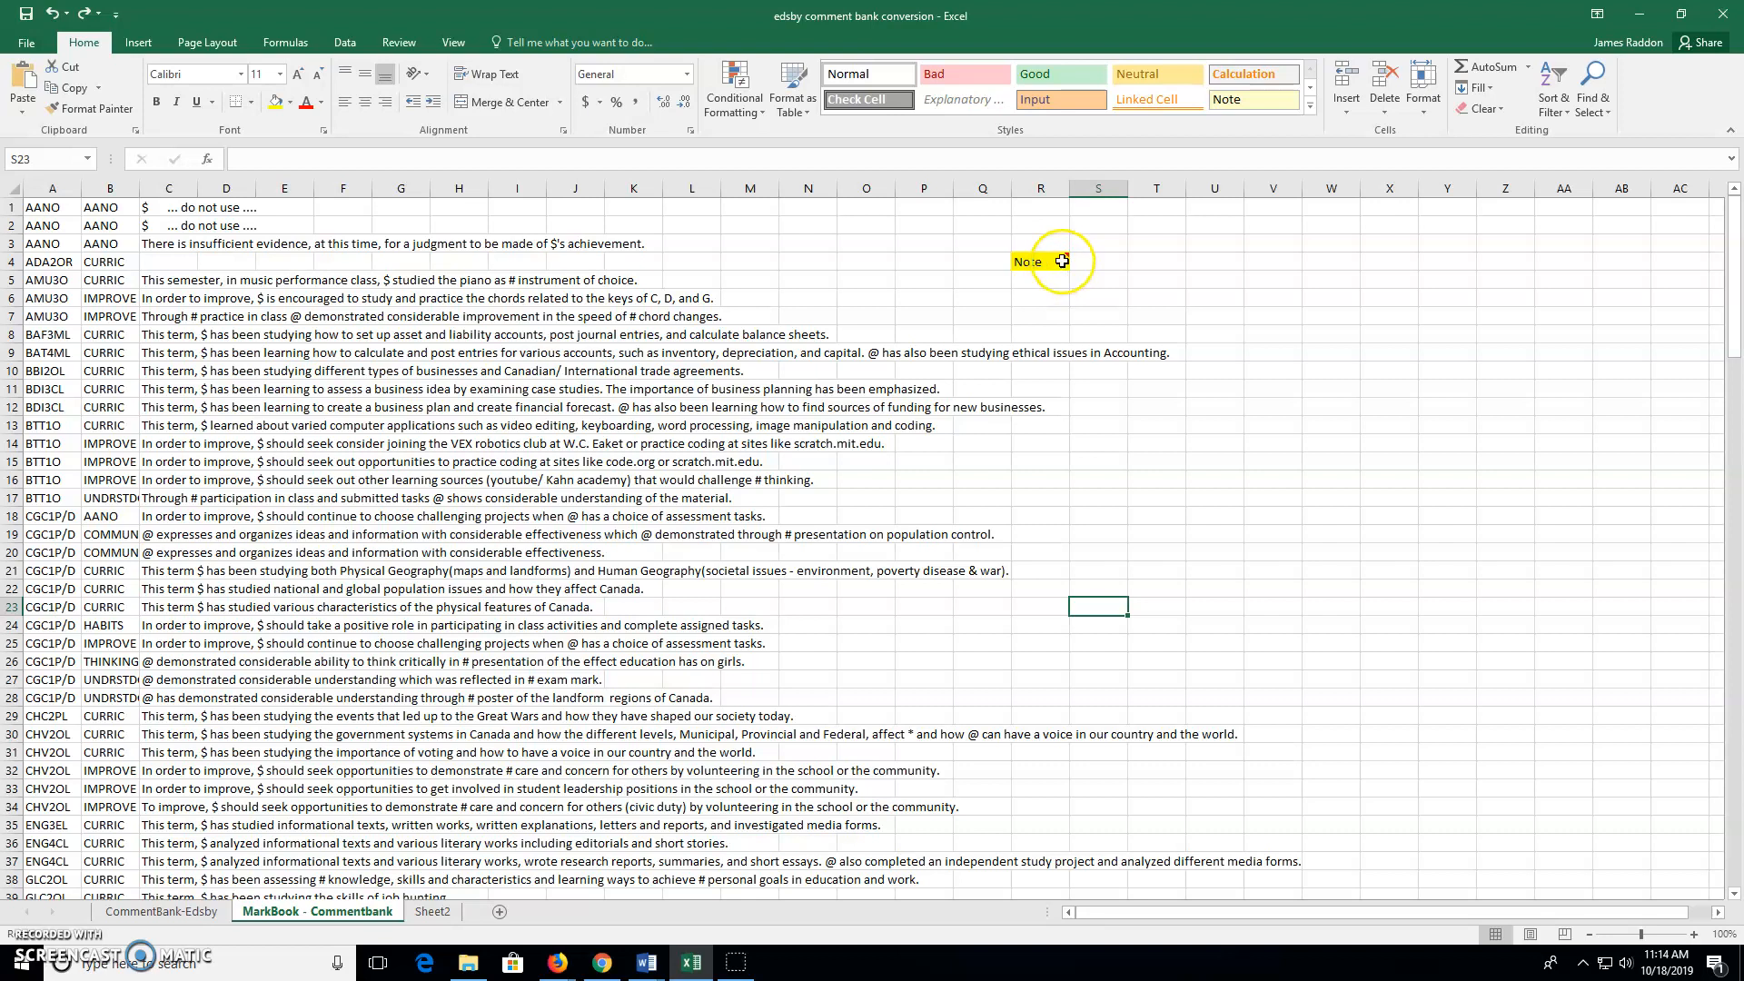
# Read the conversion instructions in Note cell R4, then return to the CommentBank-Edsby sheet
pyautogui.moveTo(1061, 262)
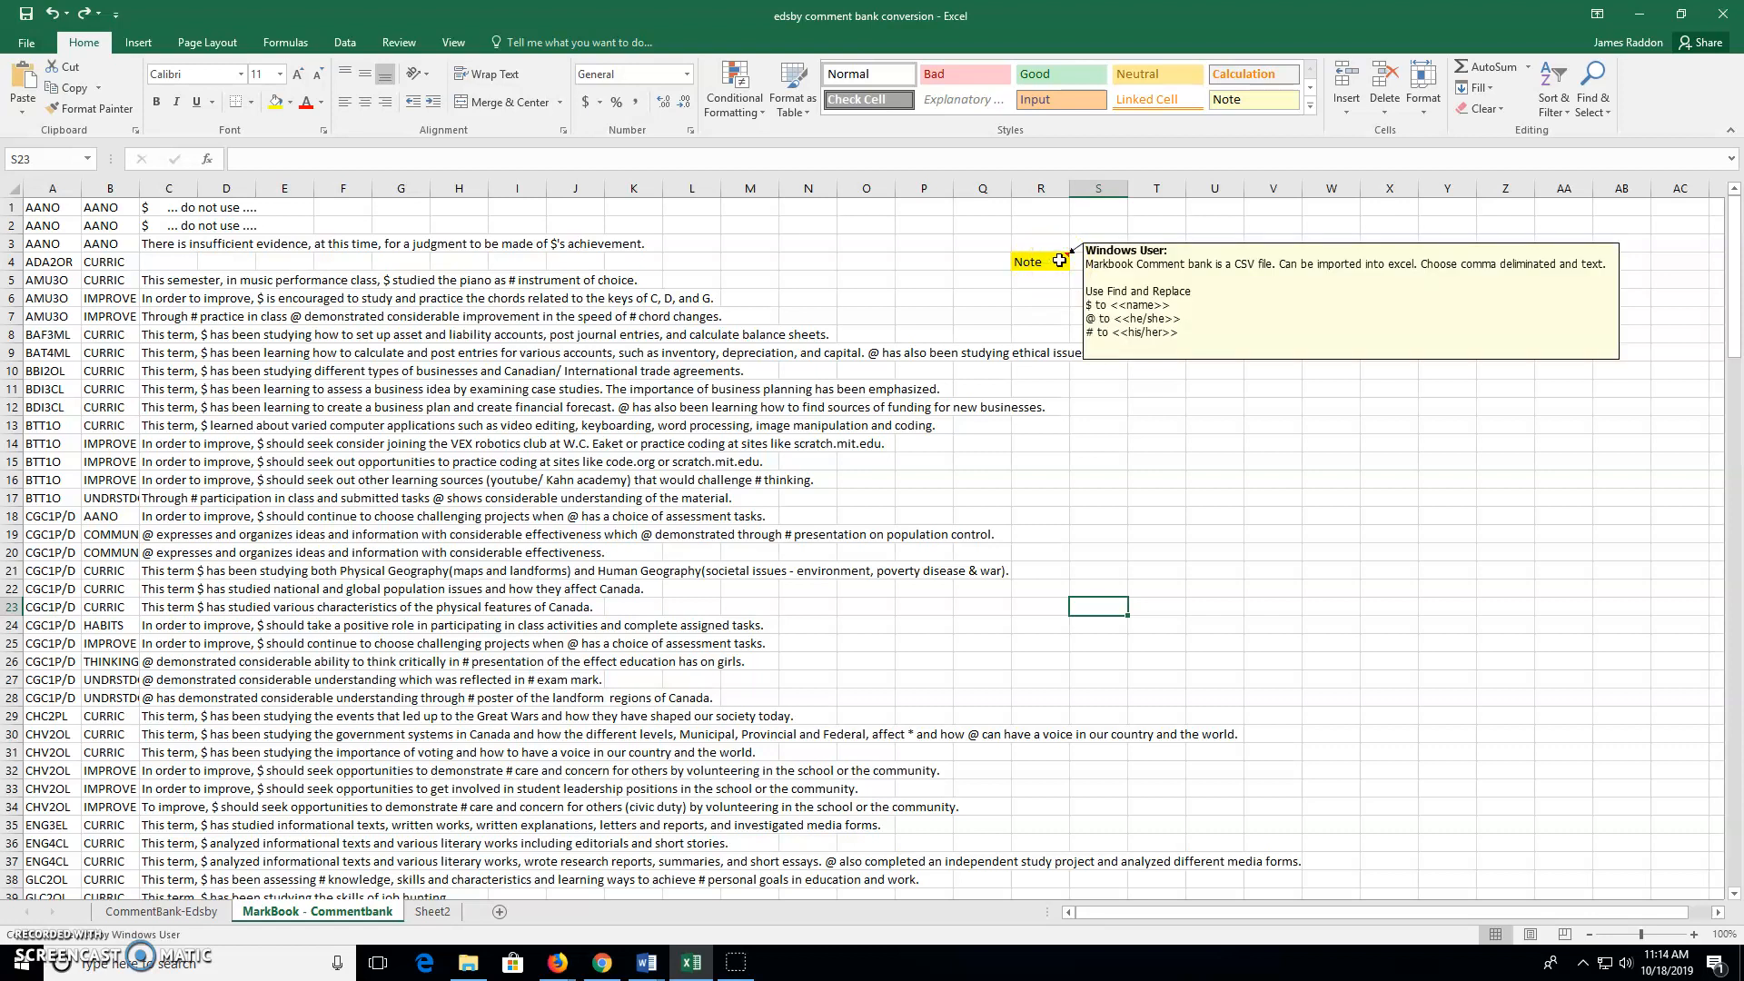
pyautogui.doubleClick(1059, 260)
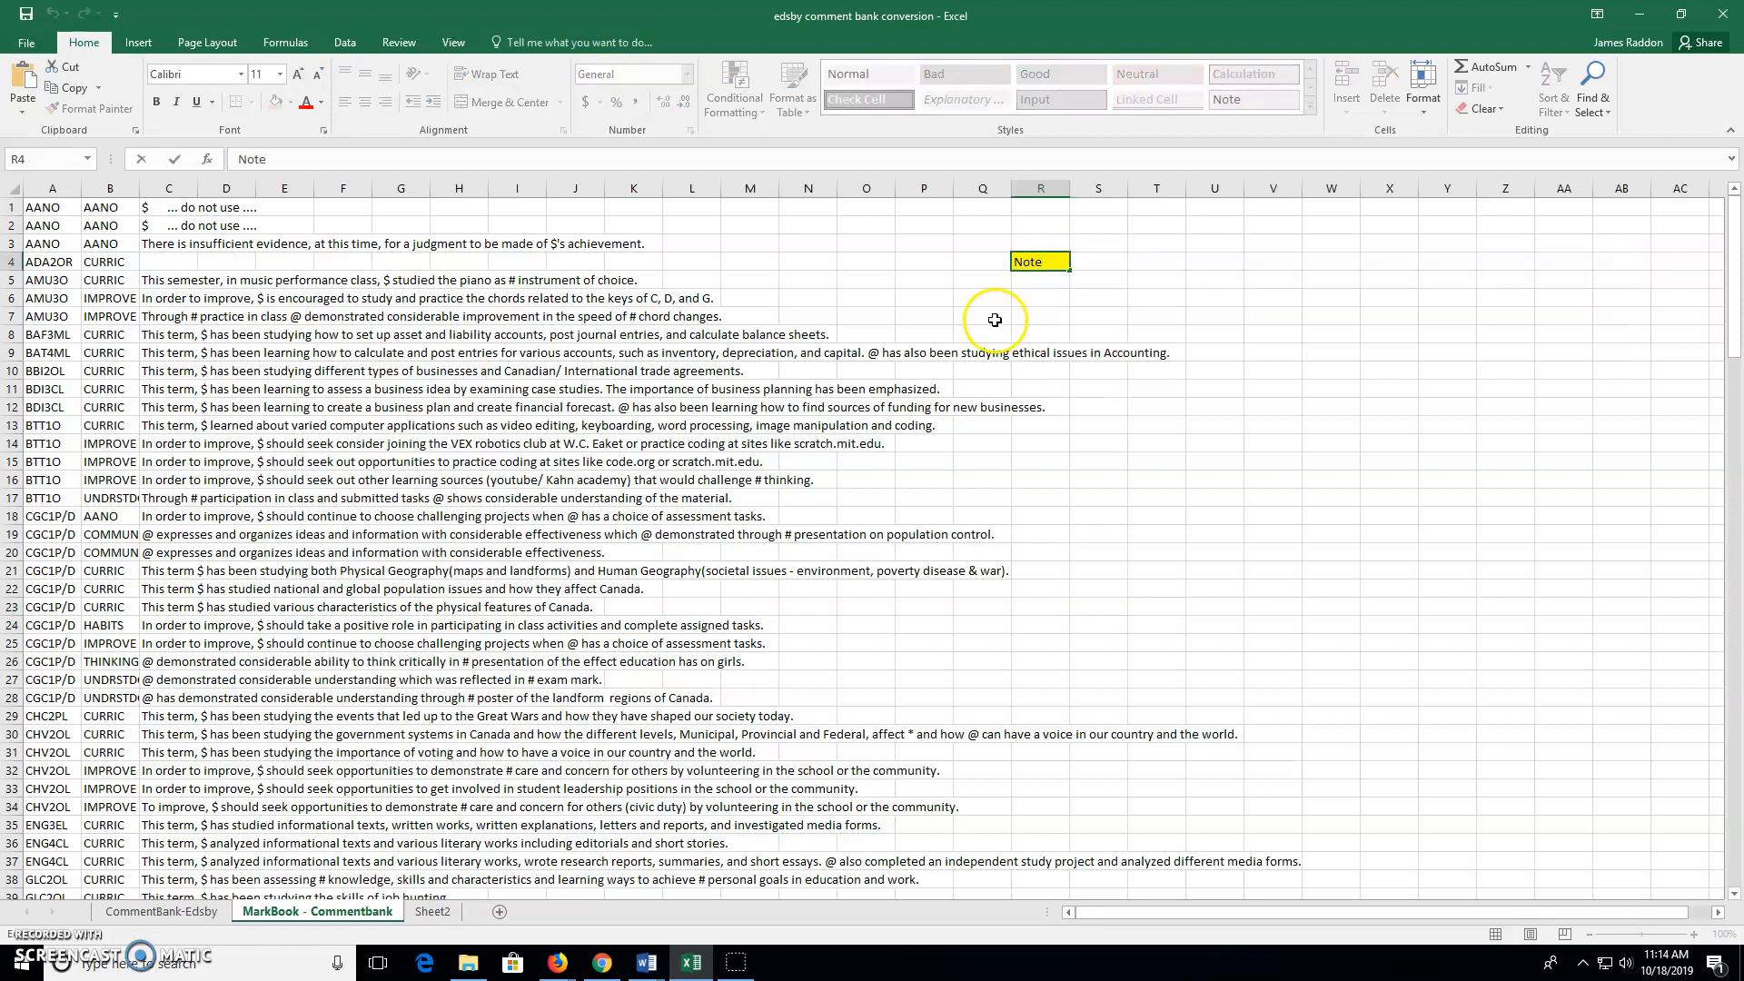
pyautogui.click(32, 208)
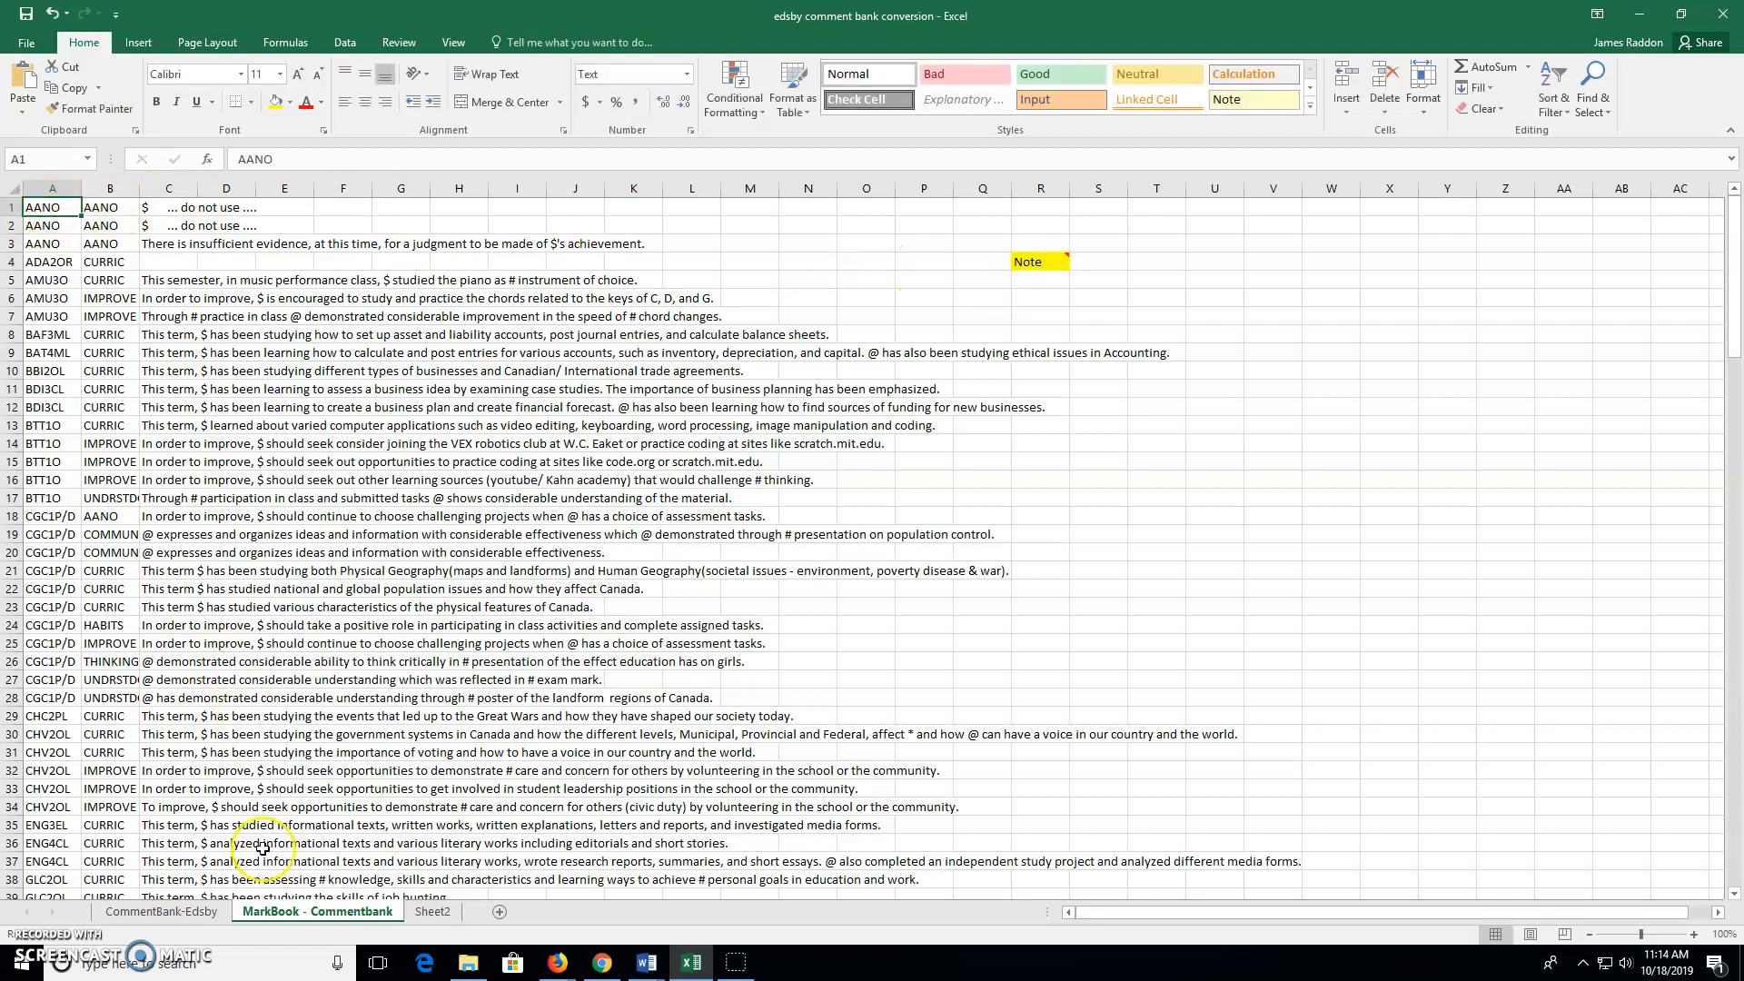
pyautogui.click(167, 912)
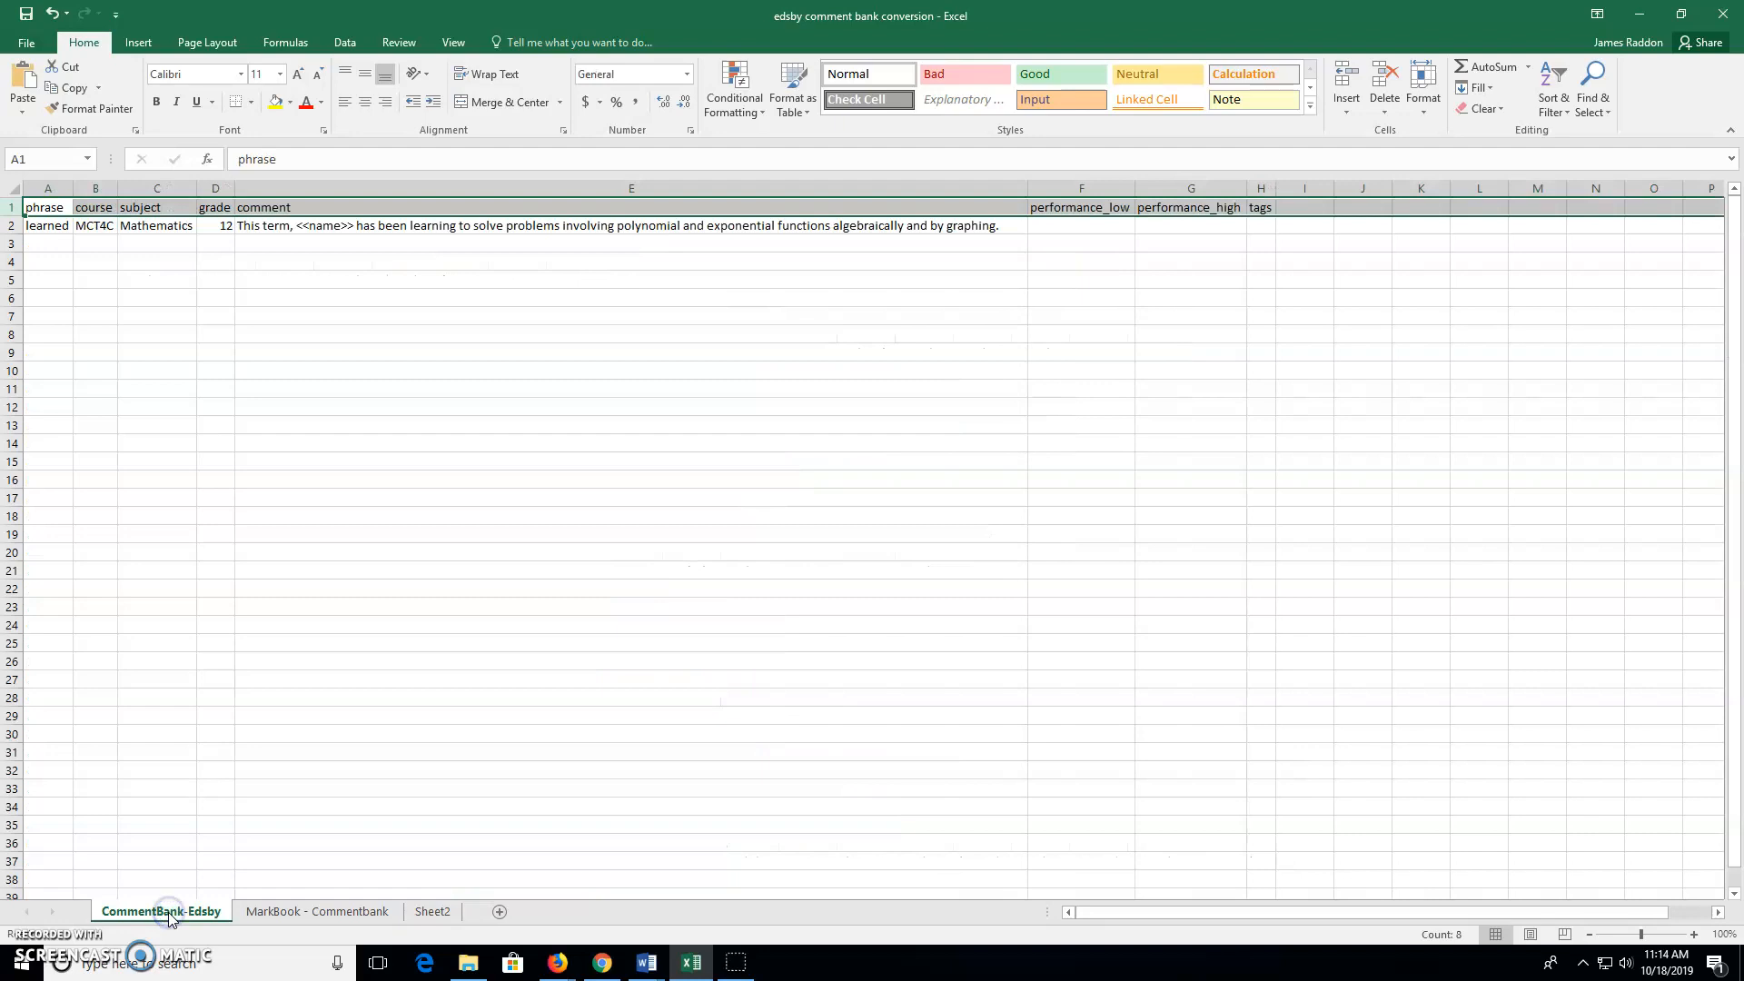
# Copy the CommentBank-Edsby header row and go to Sheet2
pyautogui.rightClick(14, 207)
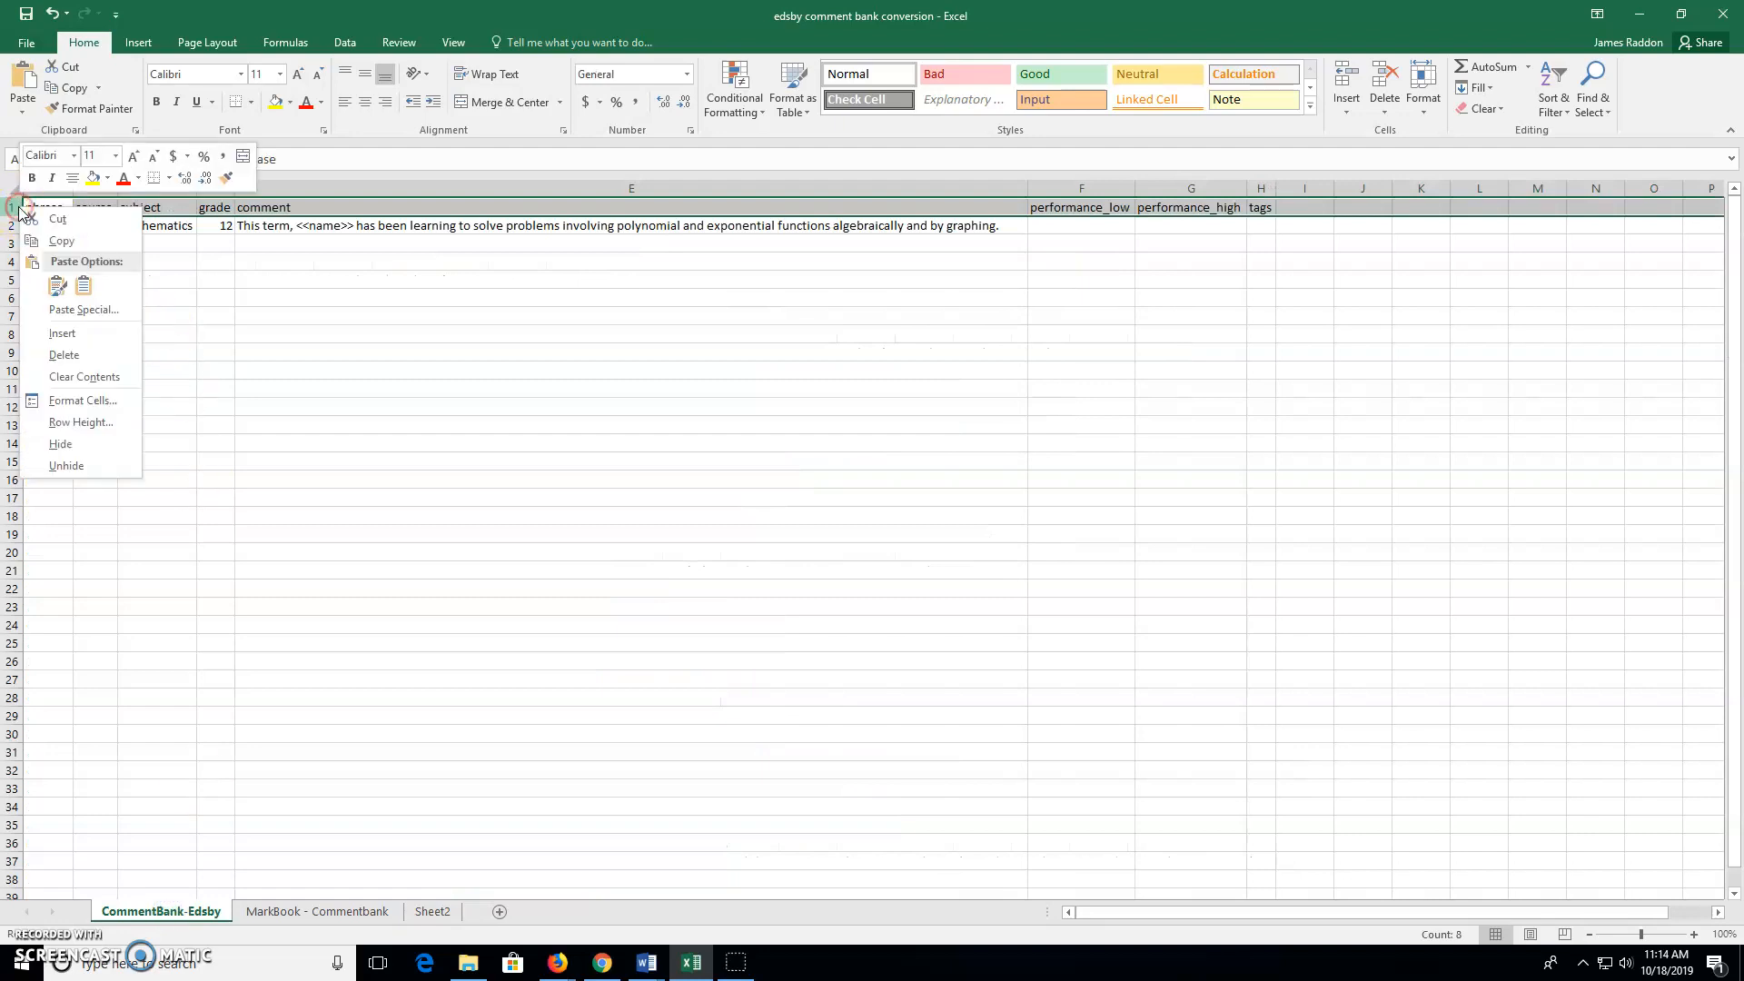
pyautogui.click(56, 243)
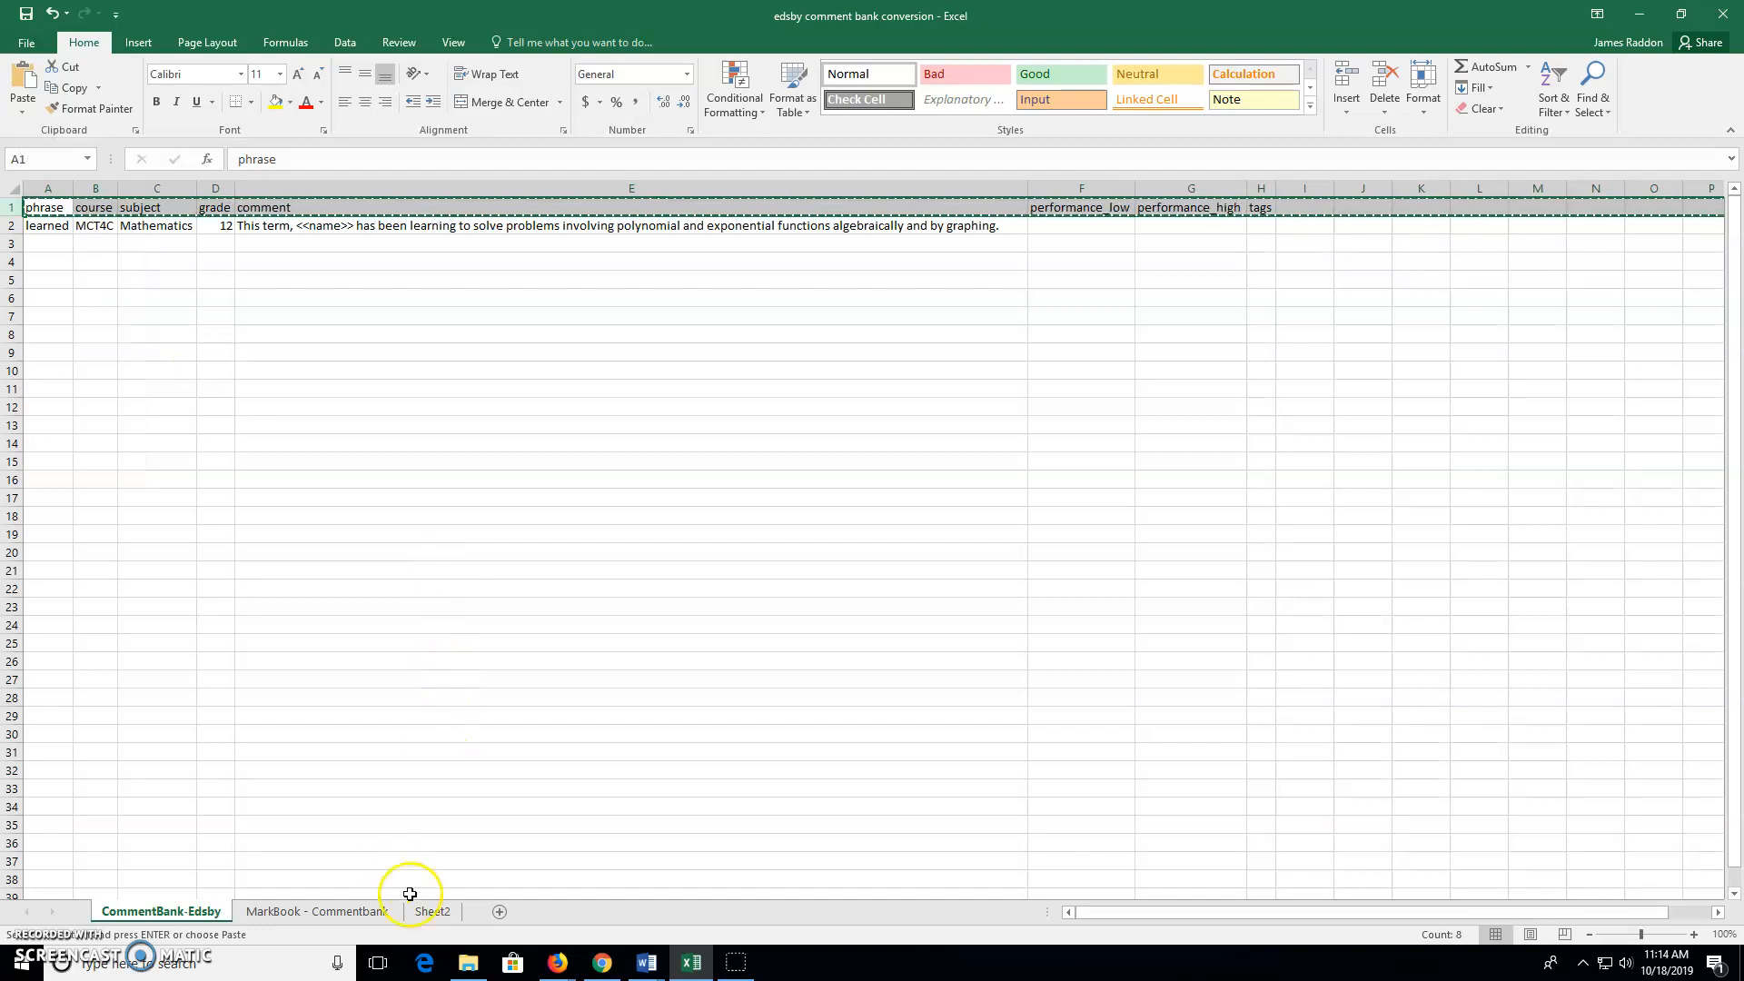
pyautogui.click(432, 912)
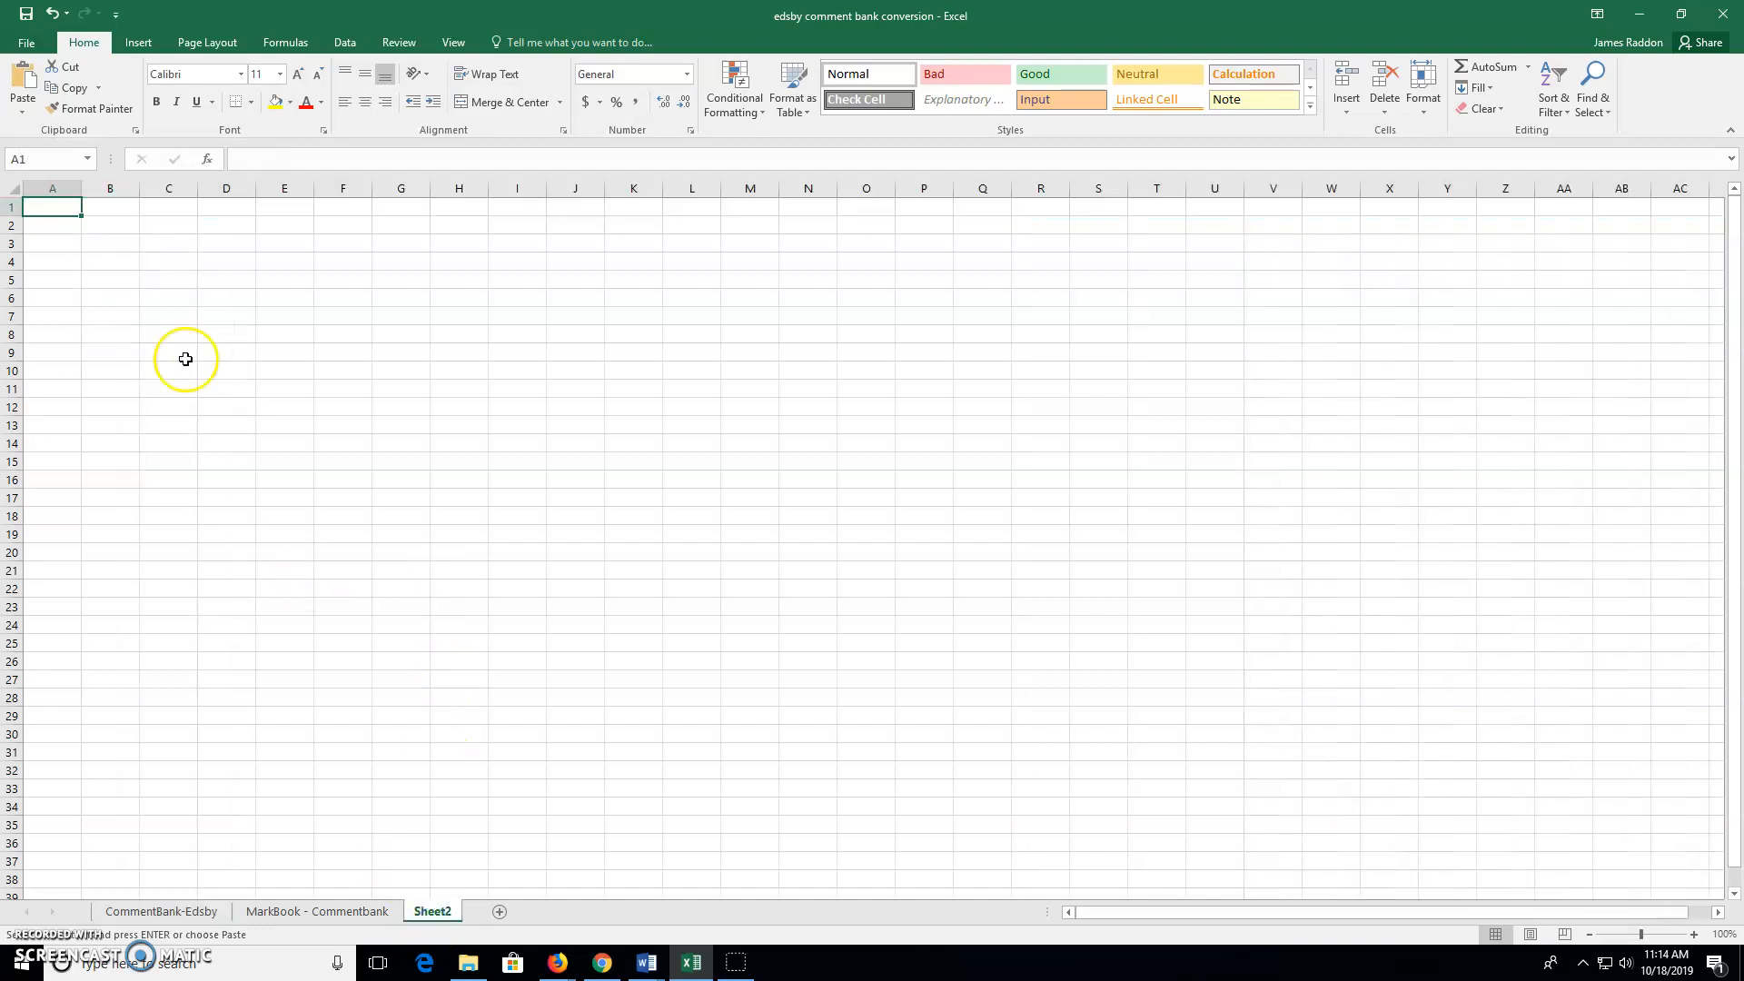
# Paste the headers into Sheet2 row 1 via Paste Special, then return to MarkBook - Commentbank
pyautogui.rightClick(14, 207)
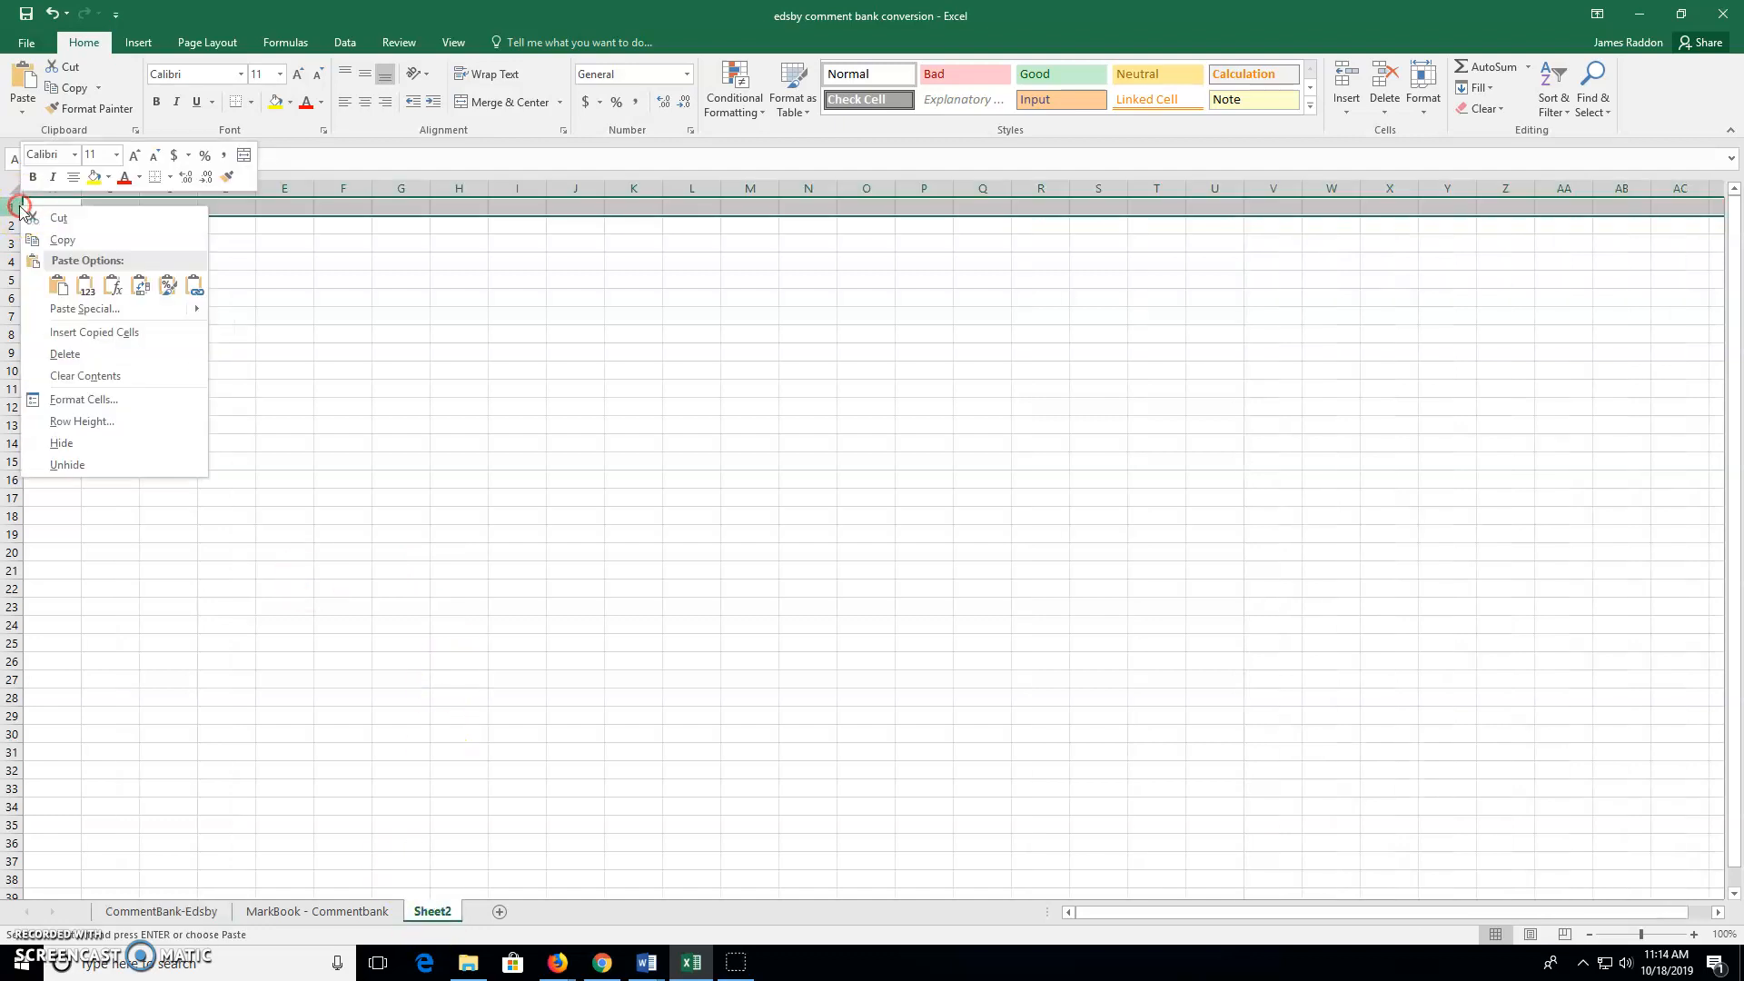
pyautogui.click(60, 287)
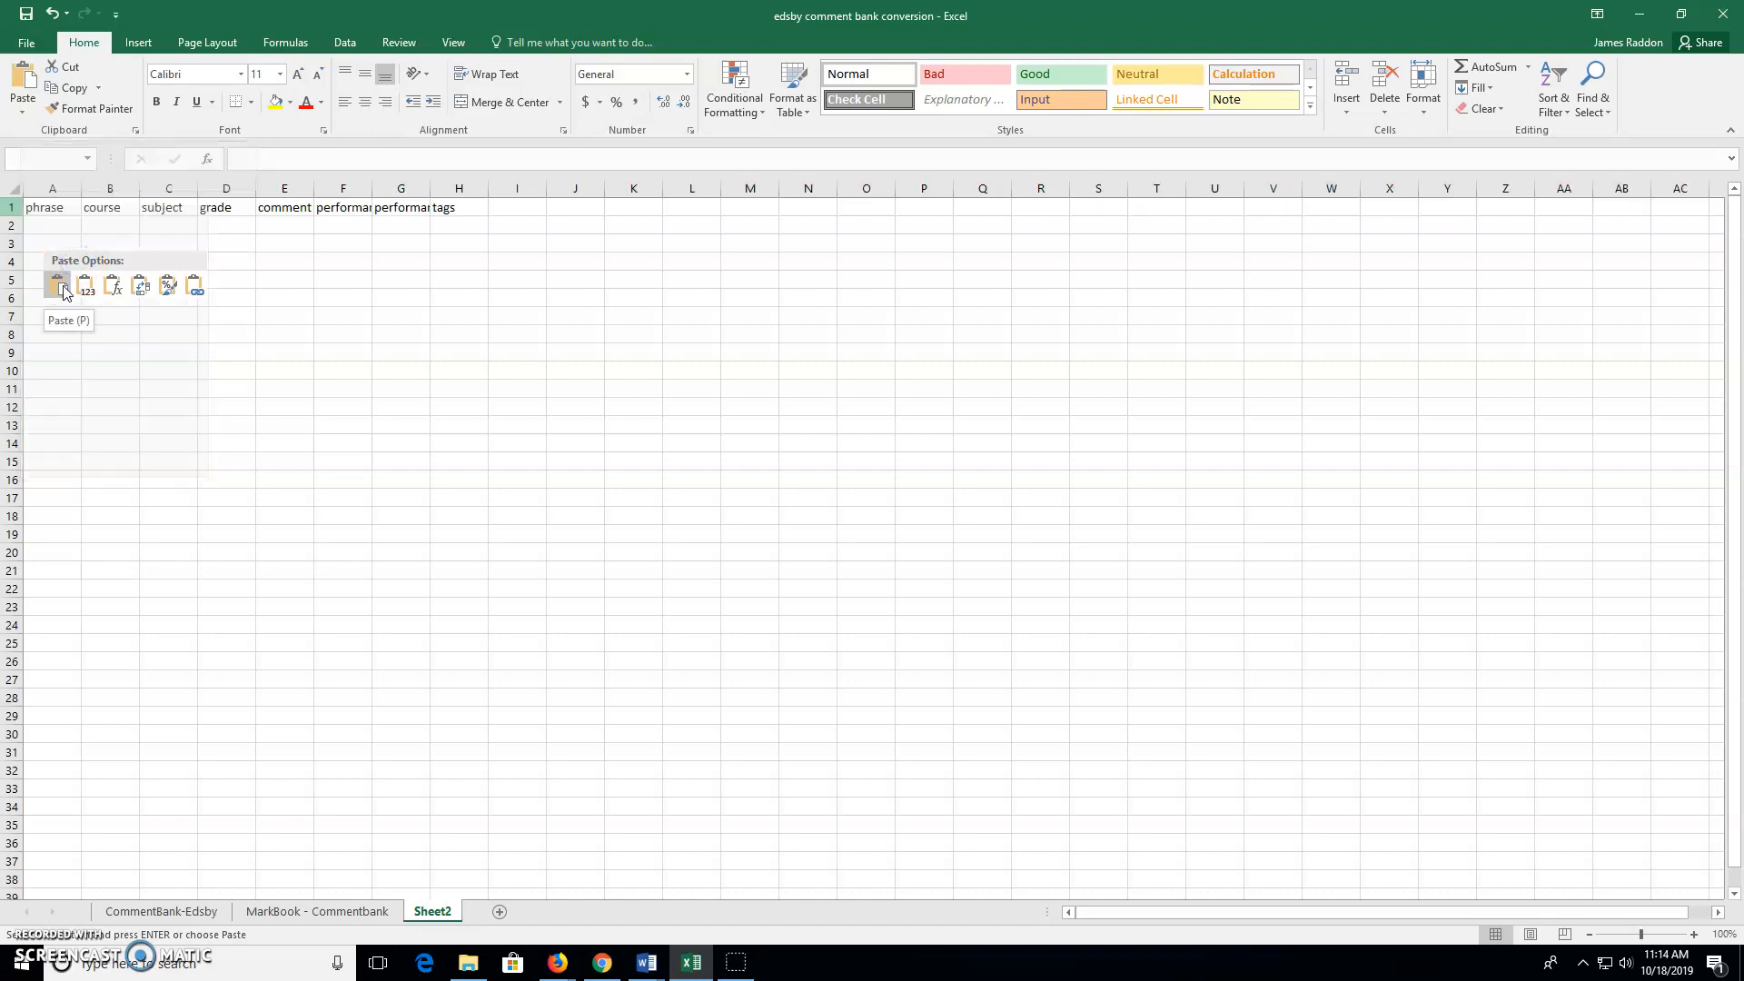
pyautogui.click(331, 247)
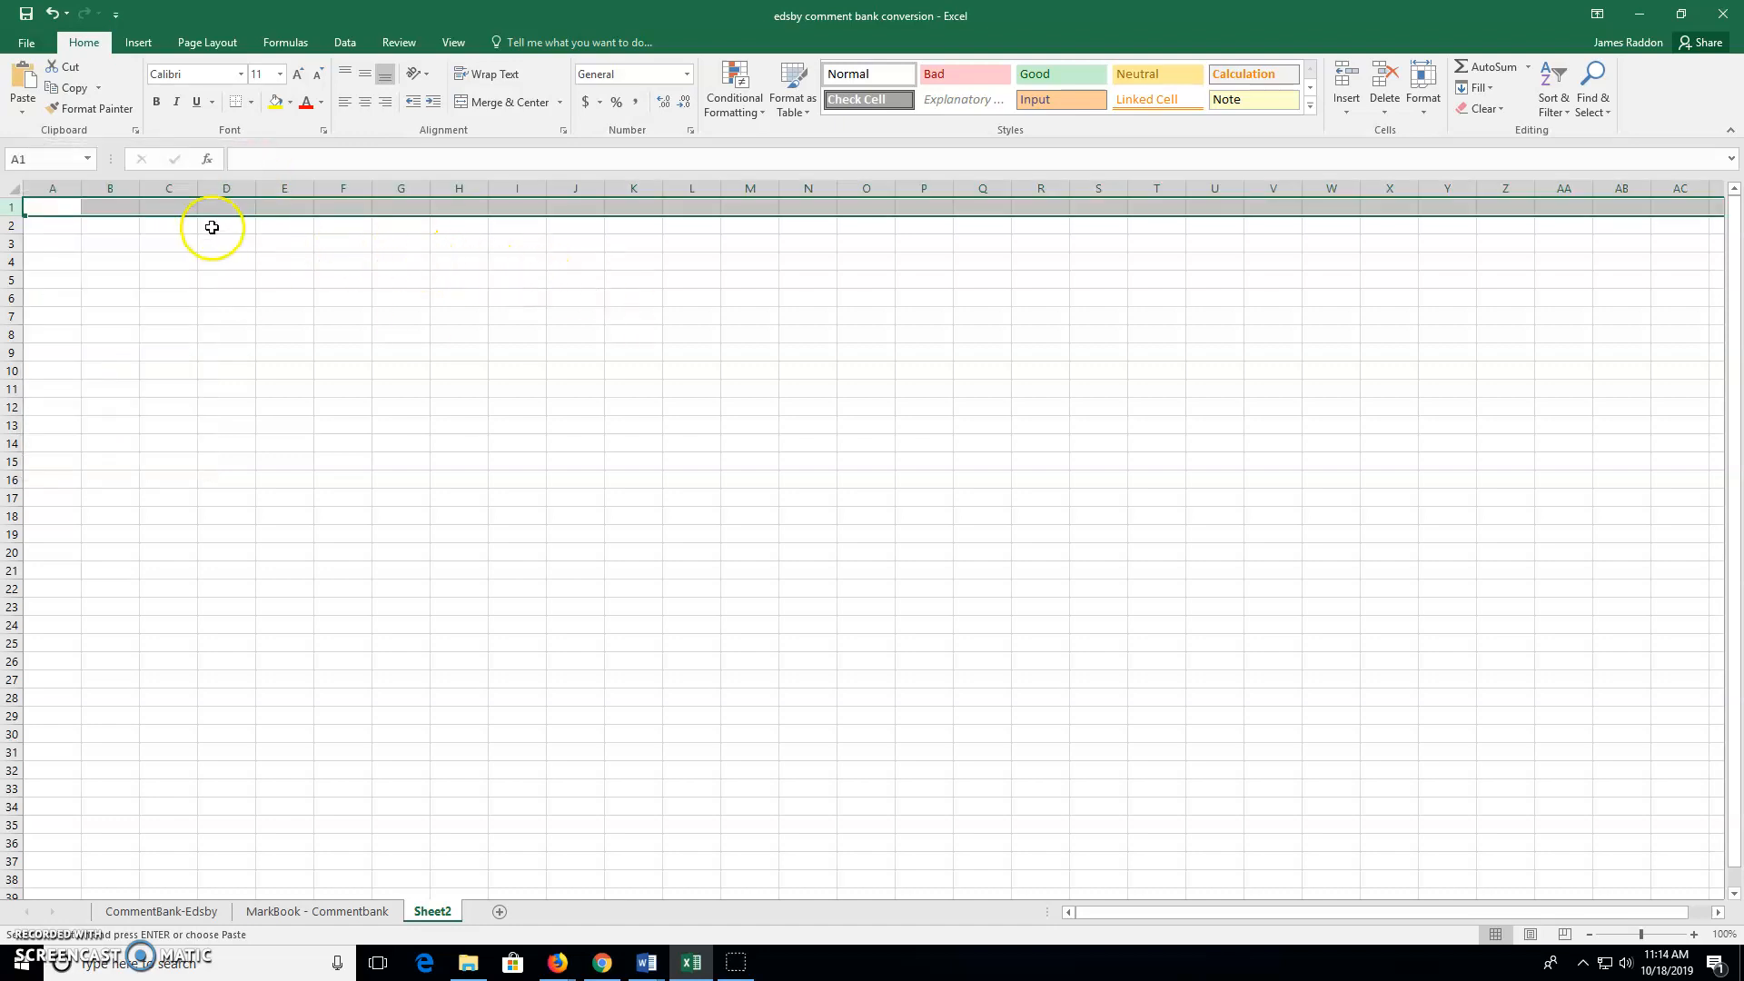
pyautogui.rightClick(14, 209)
pyautogui.click(15, 207)
pyautogui.rightClick(14, 204)
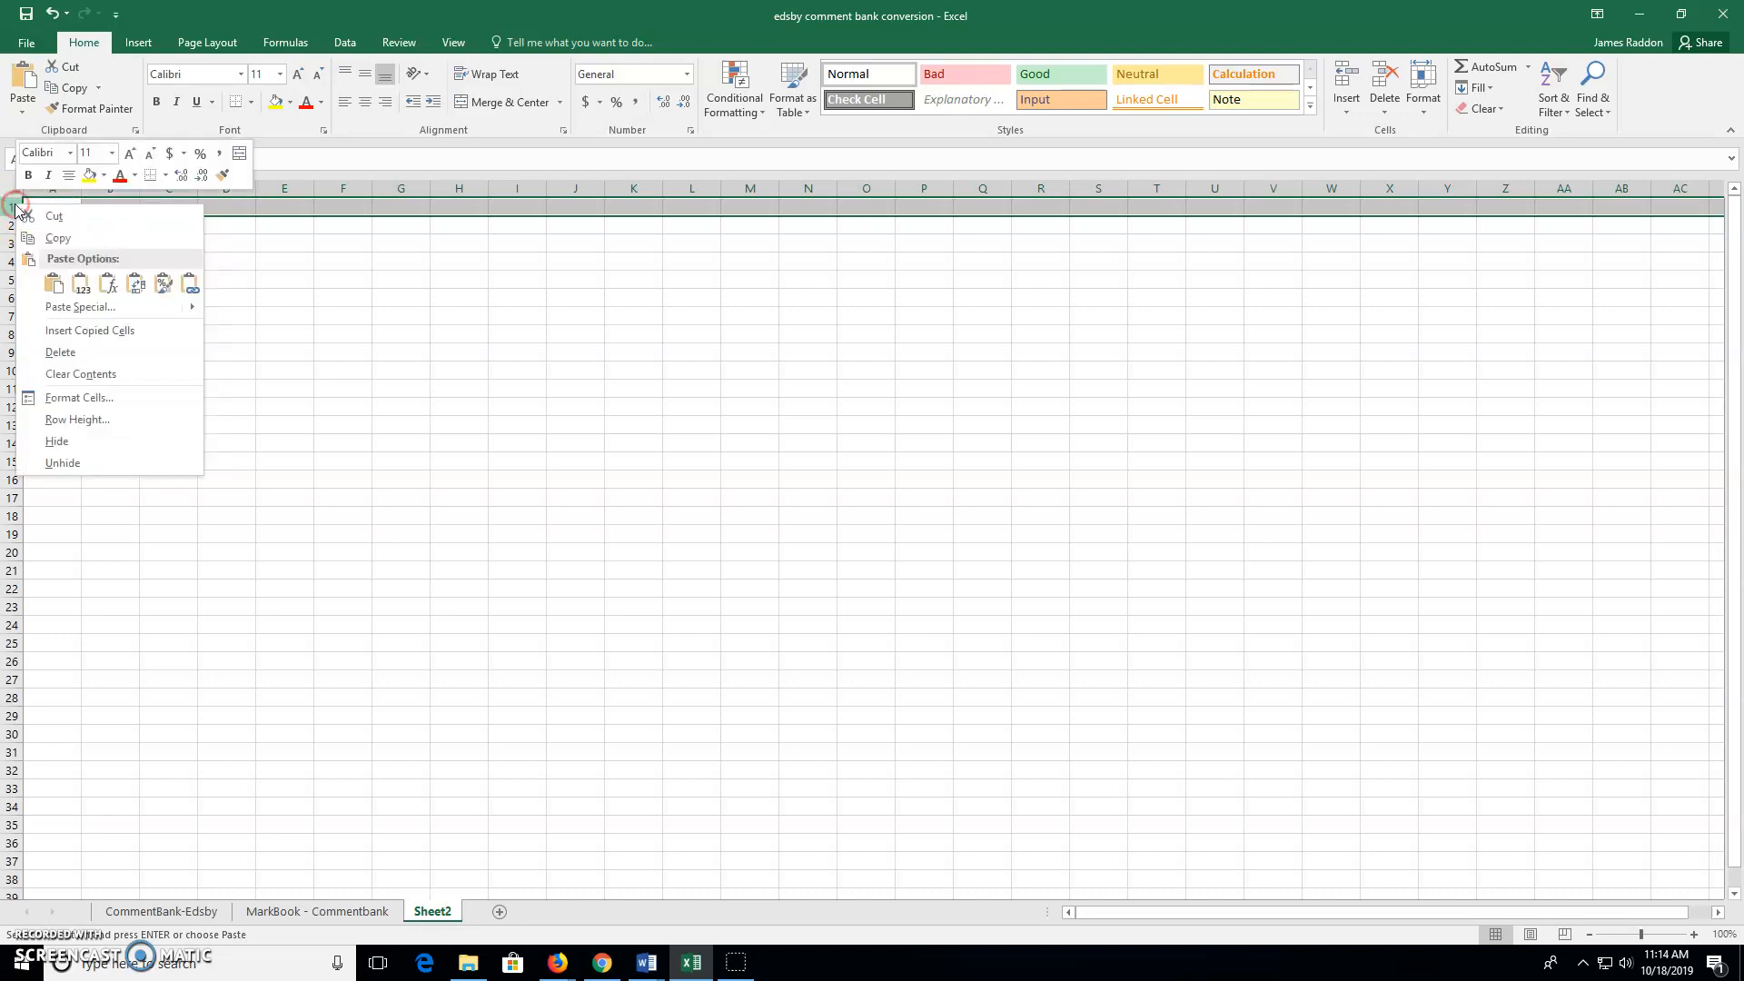
pyautogui.click(57, 285)
pyautogui.click(58, 285)
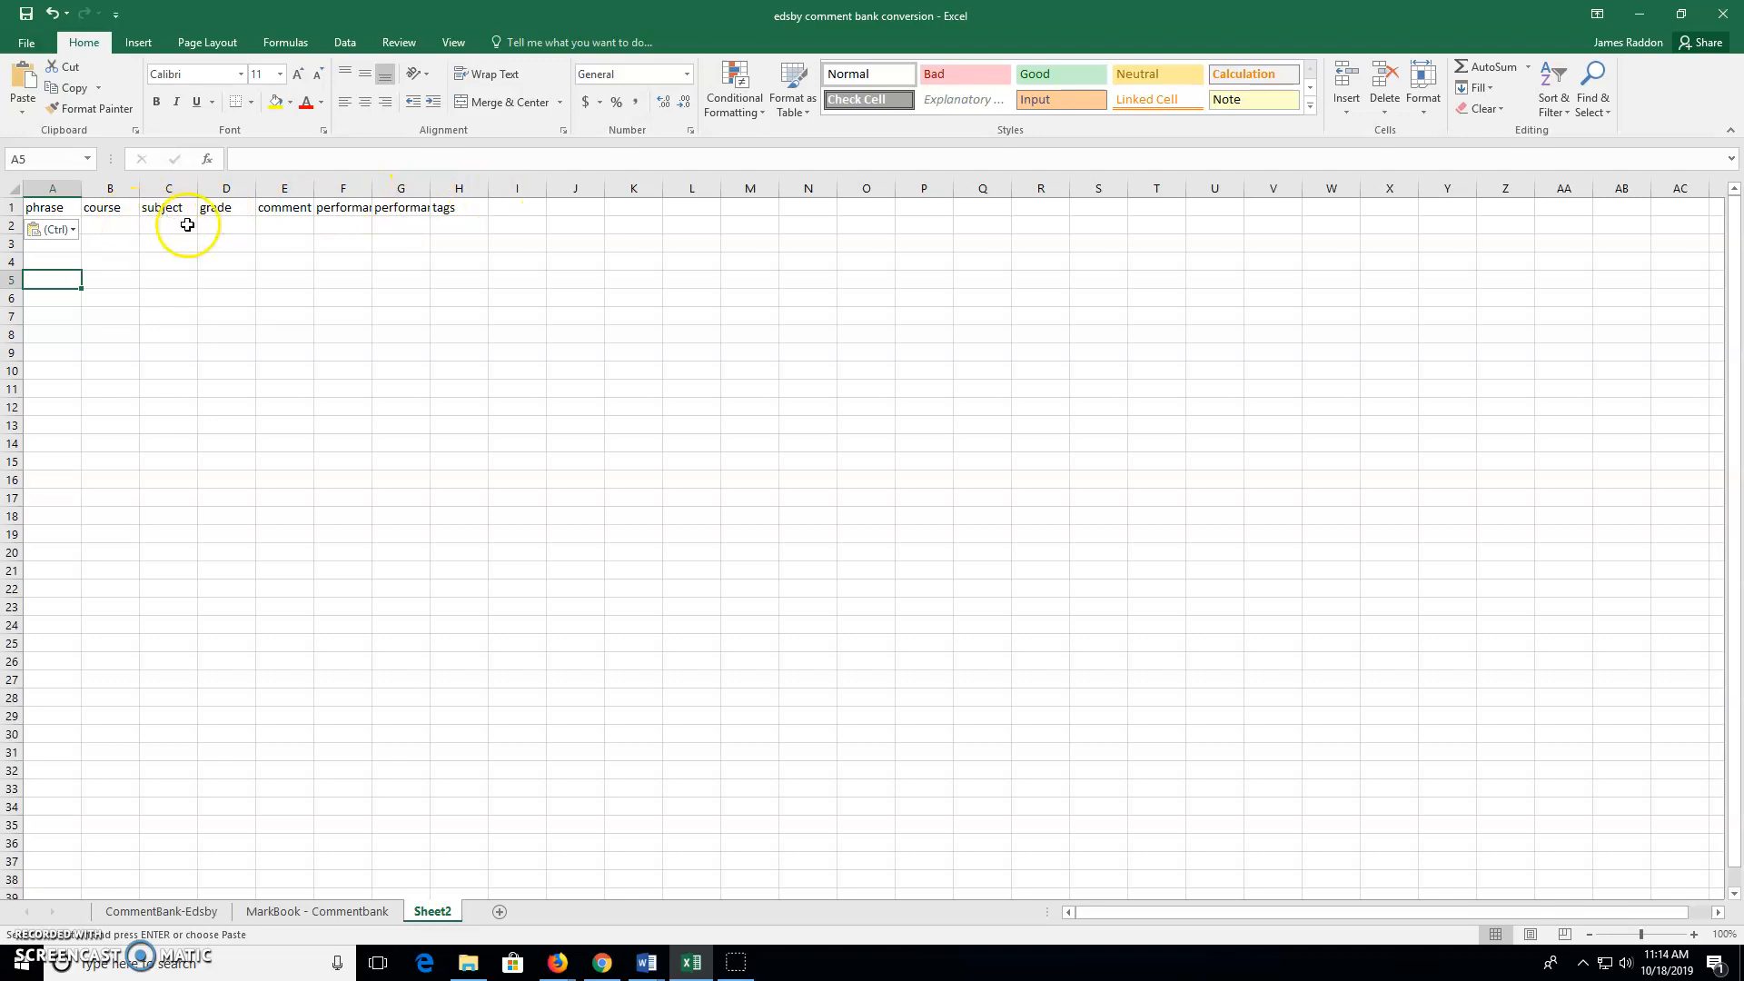
pyautogui.click(284, 913)
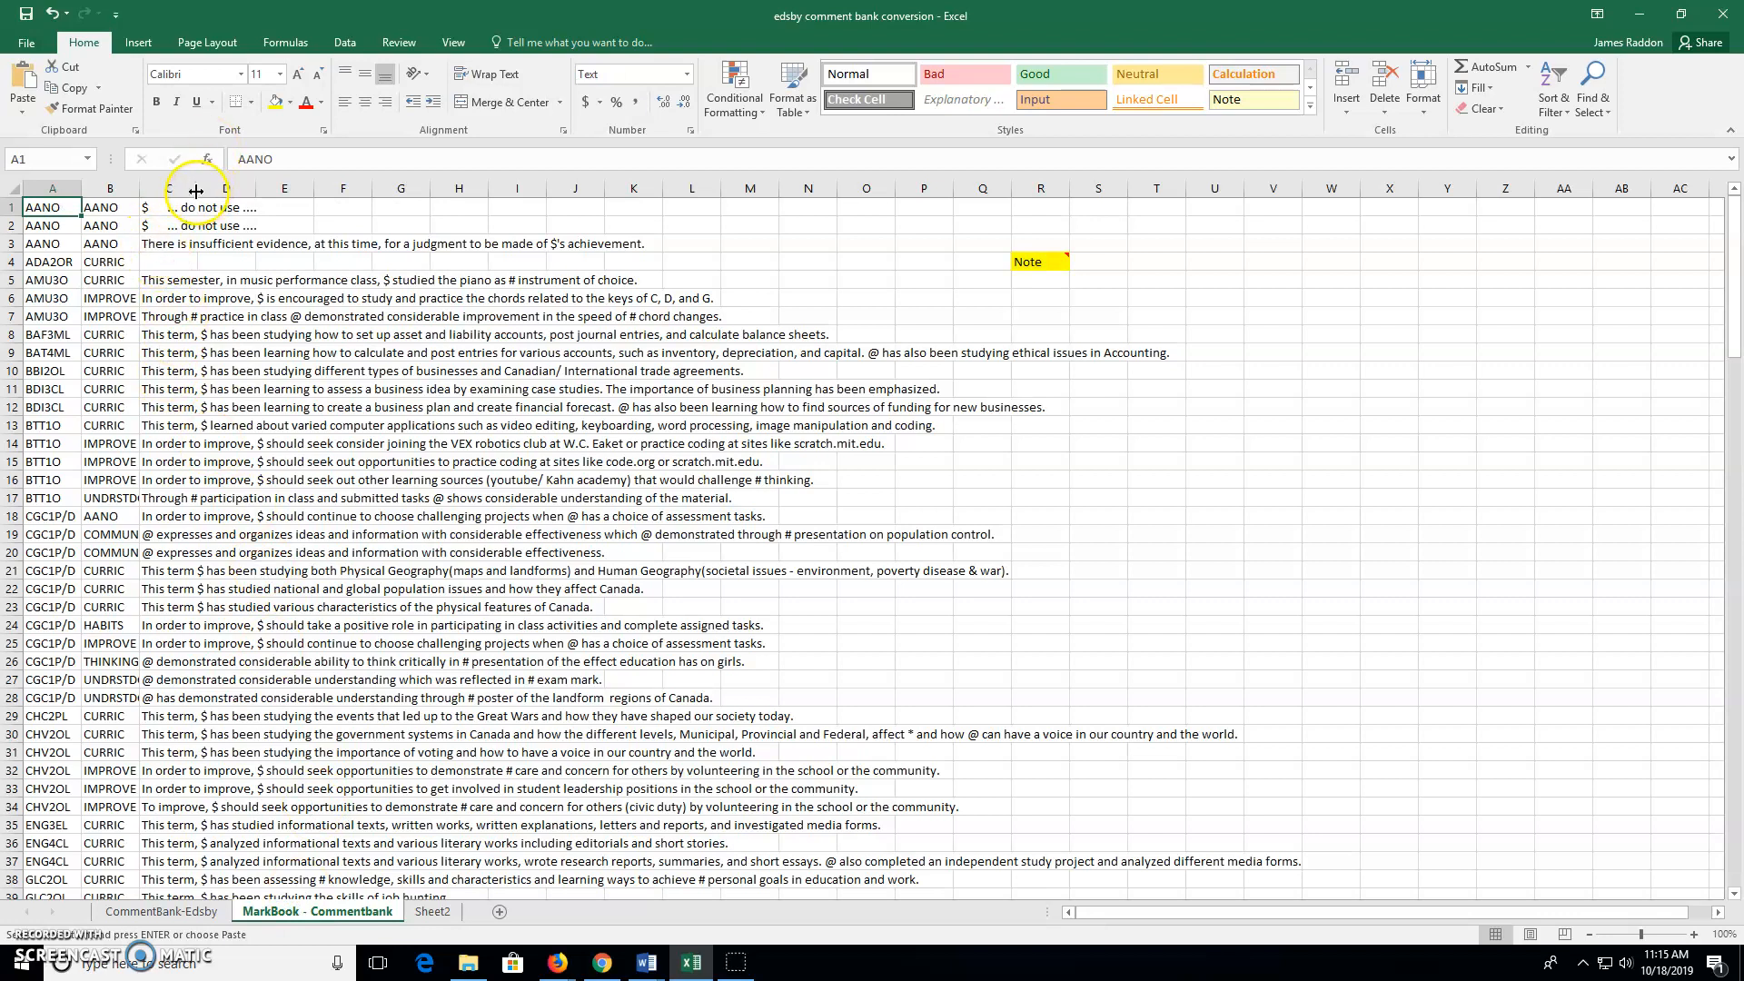
# Copy the comments from C3 downward and paste them into Sheet2 starting at E2
pyautogui.doubleClick(198, 191)
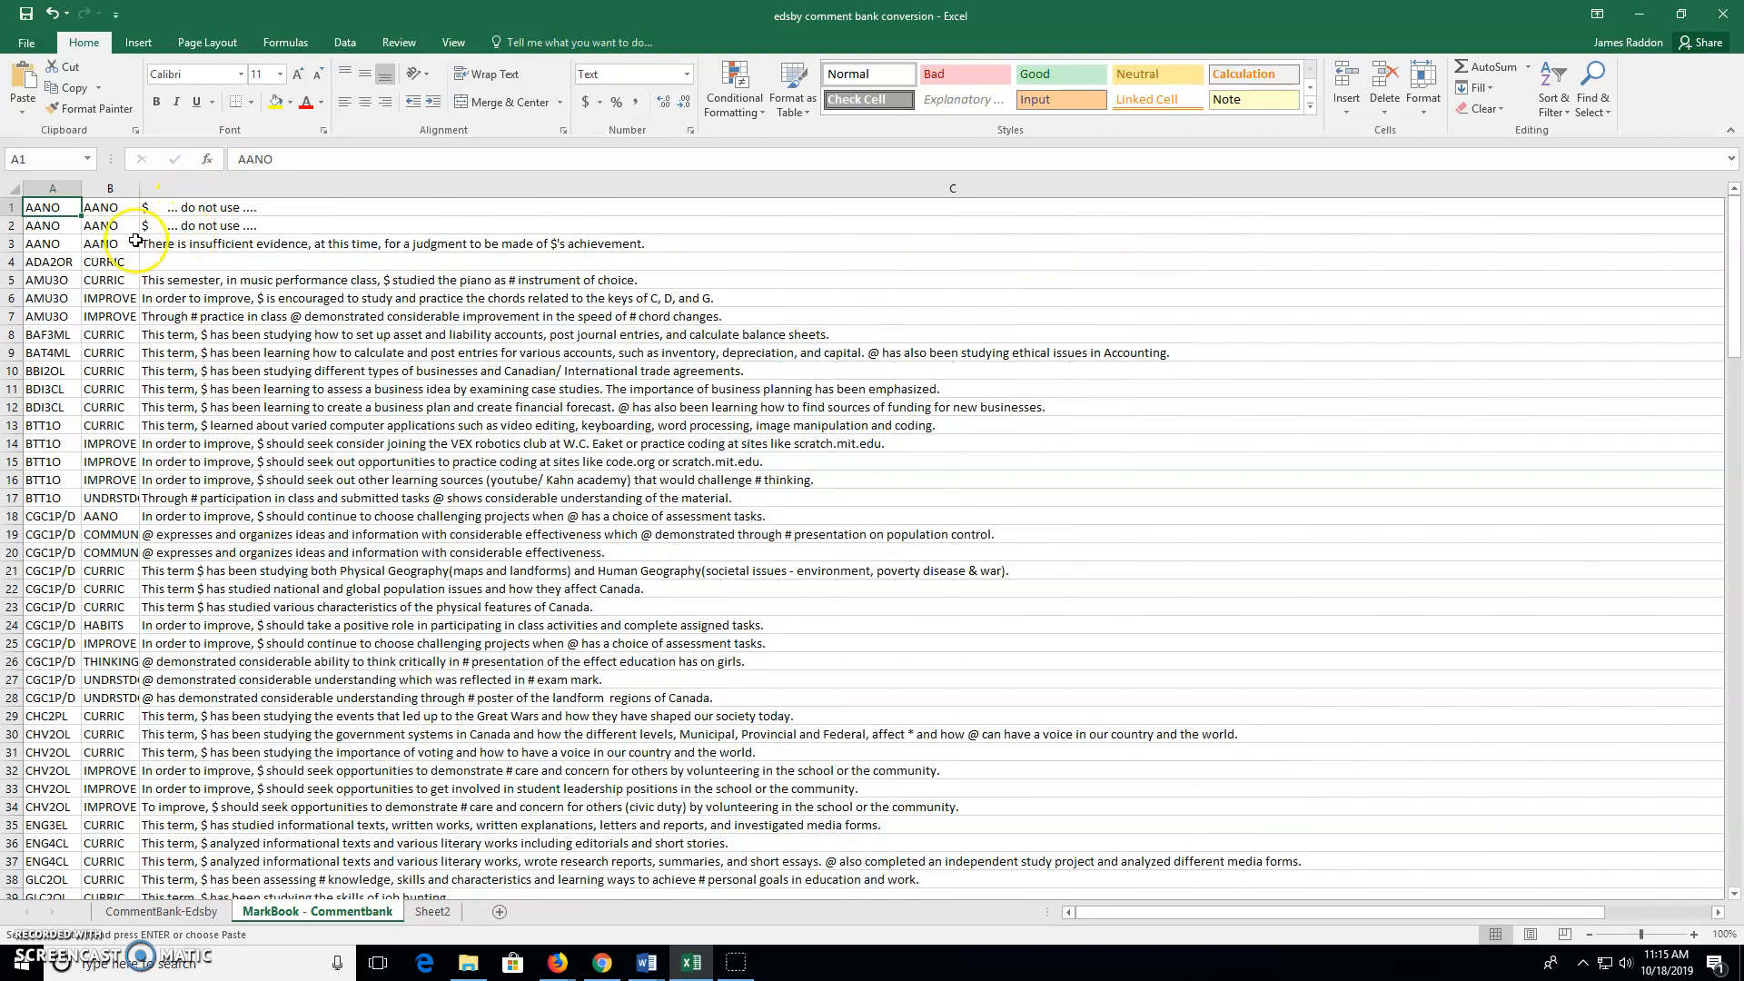
pyautogui.moveTo(159, 244); pyautogui.dragTo(207, 824)
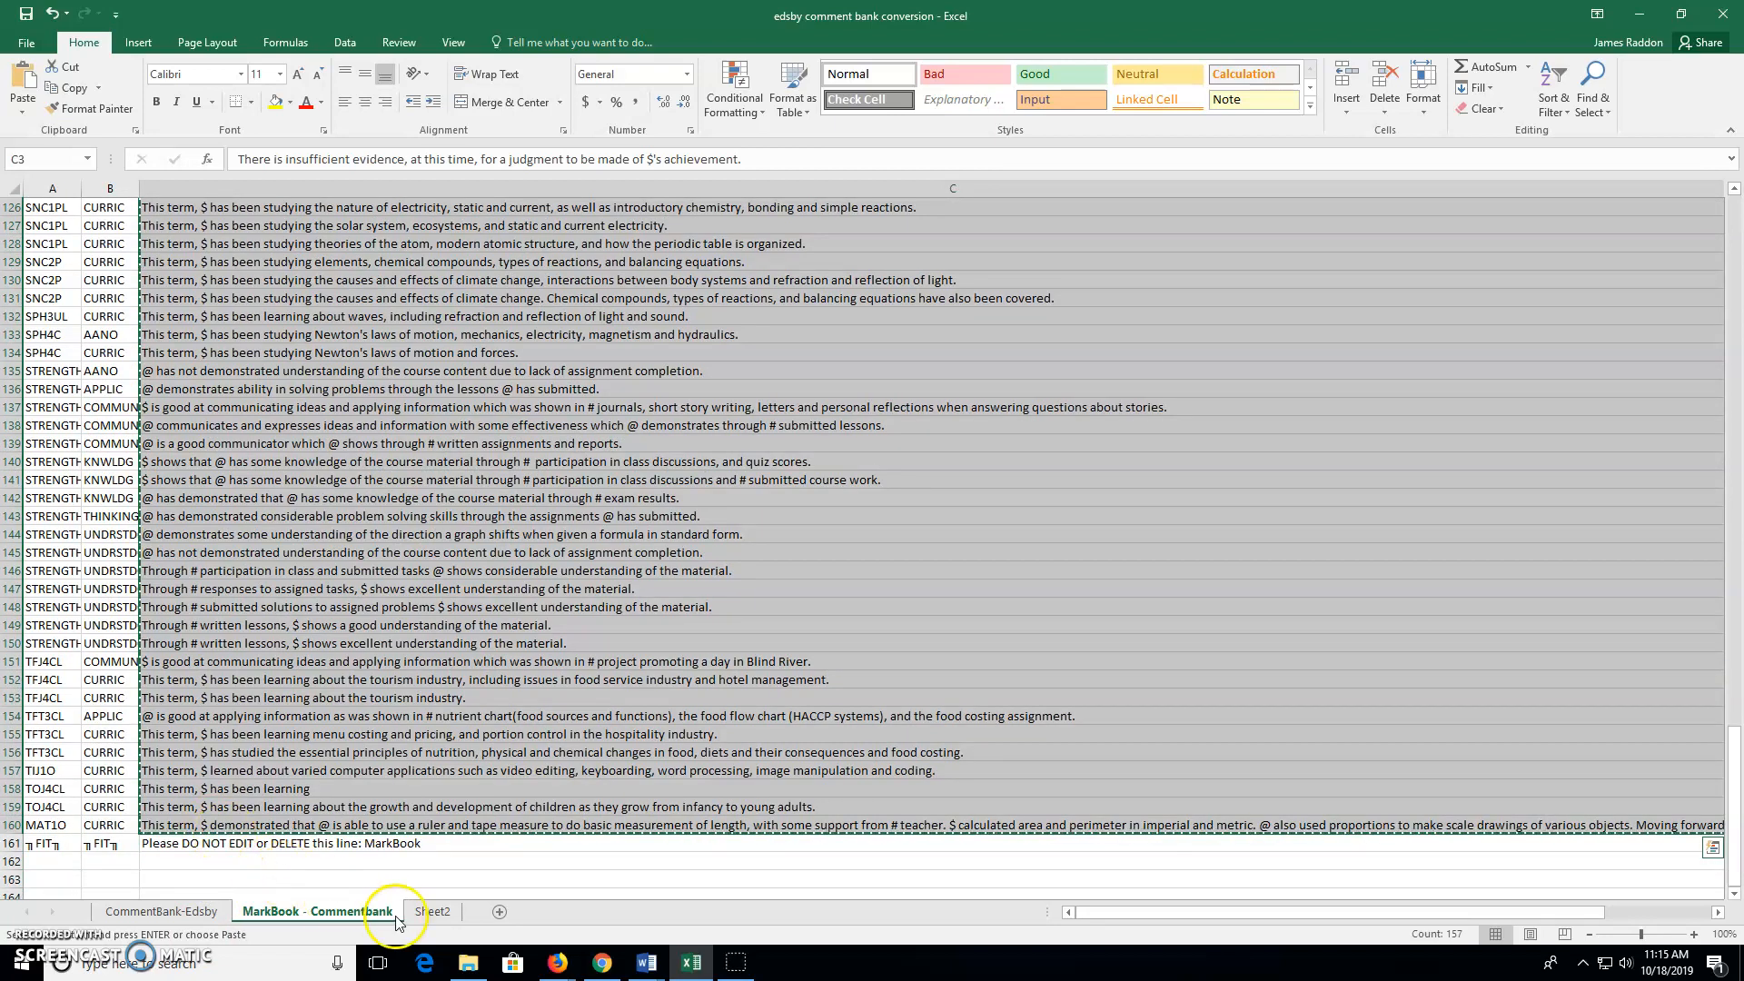
pyautogui.click(444, 912)
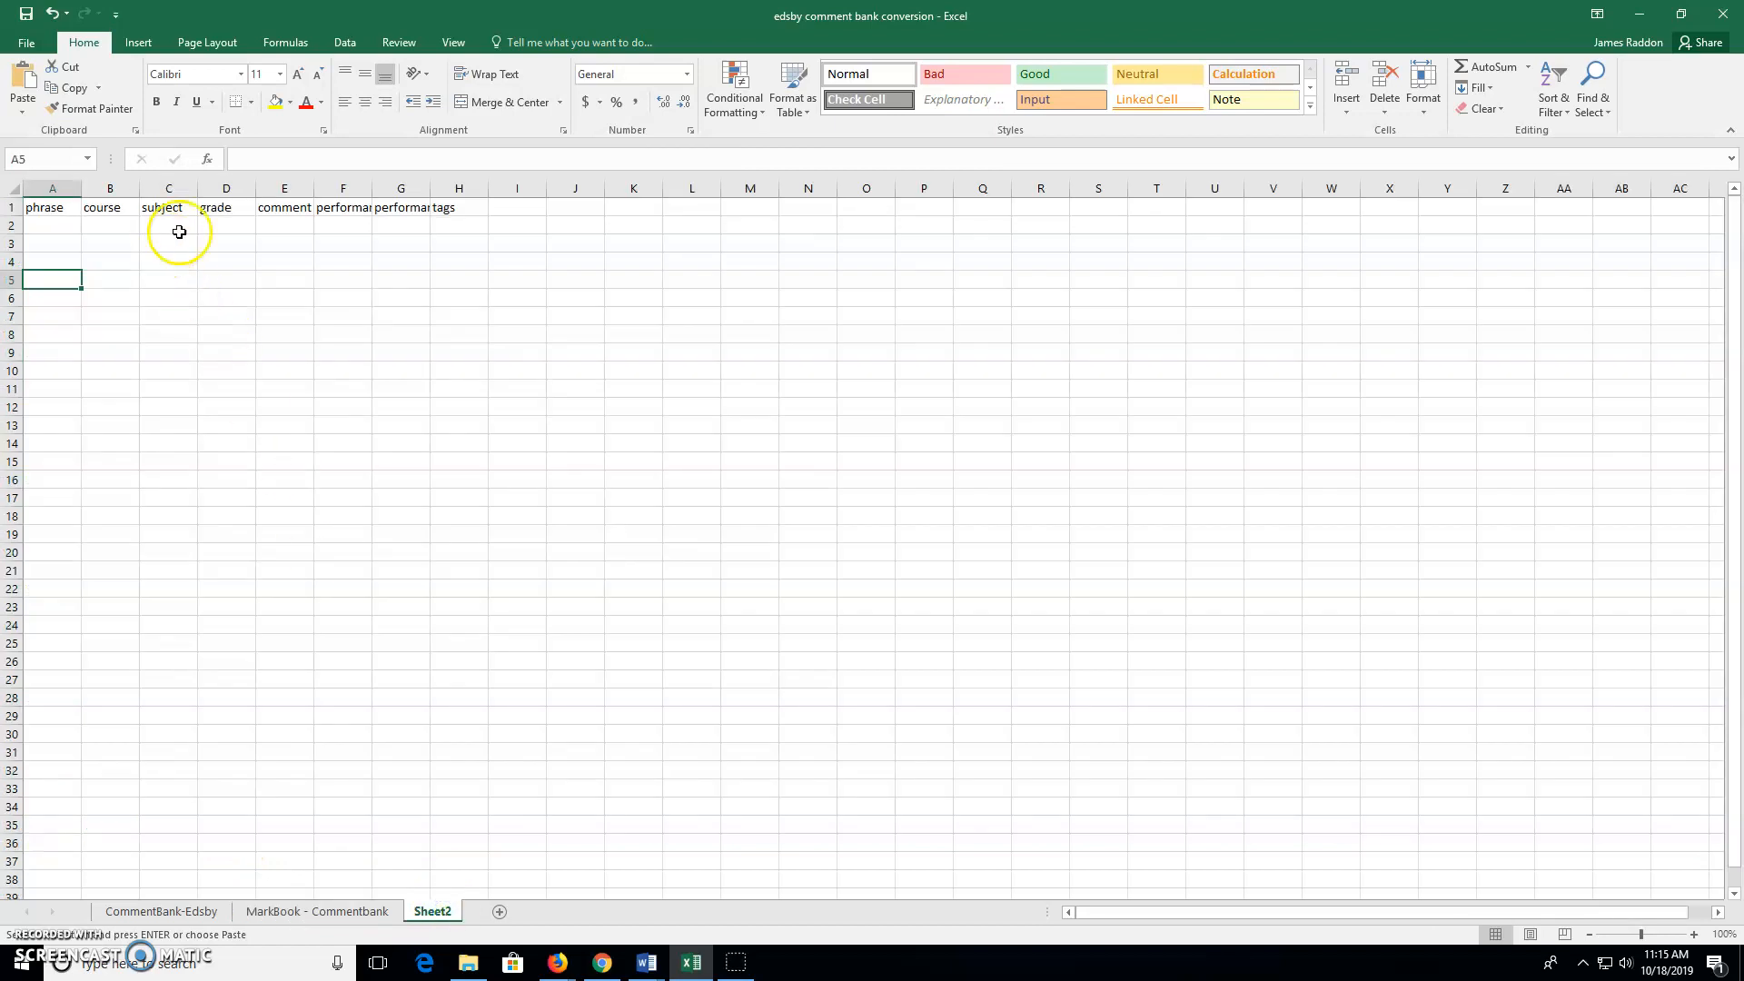
pyautogui.click(272, 226)
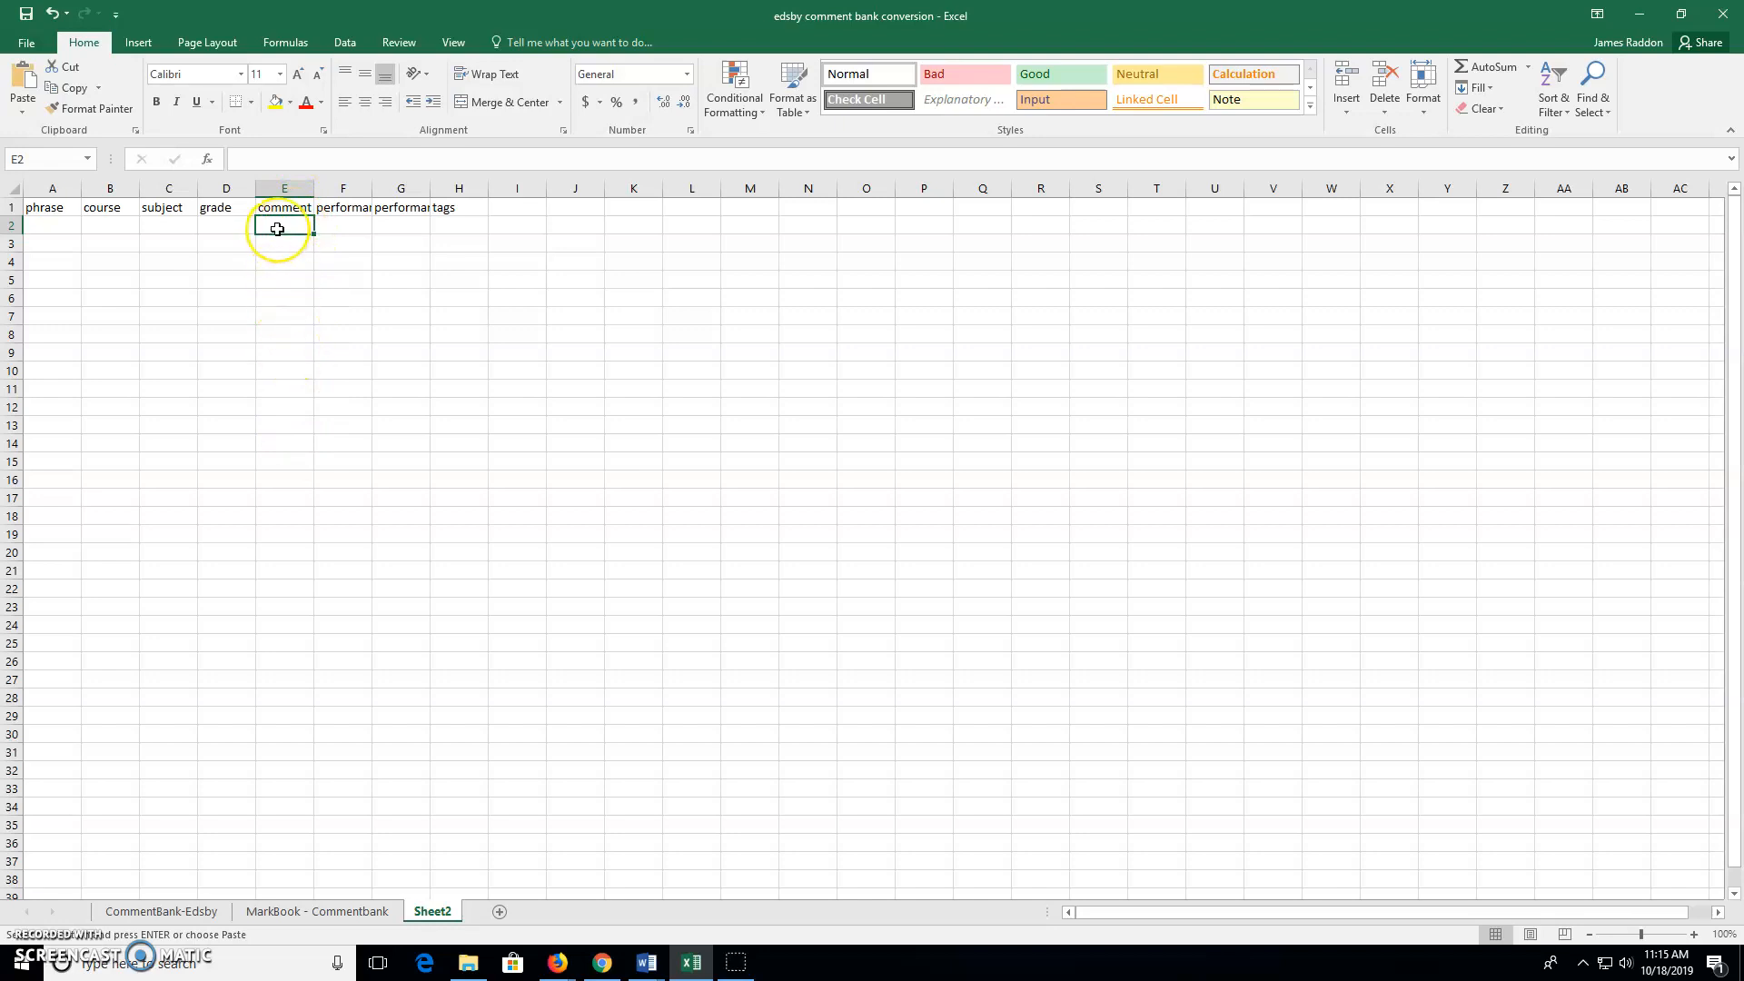
pyautogui.hotkey('ctrl', 'v')
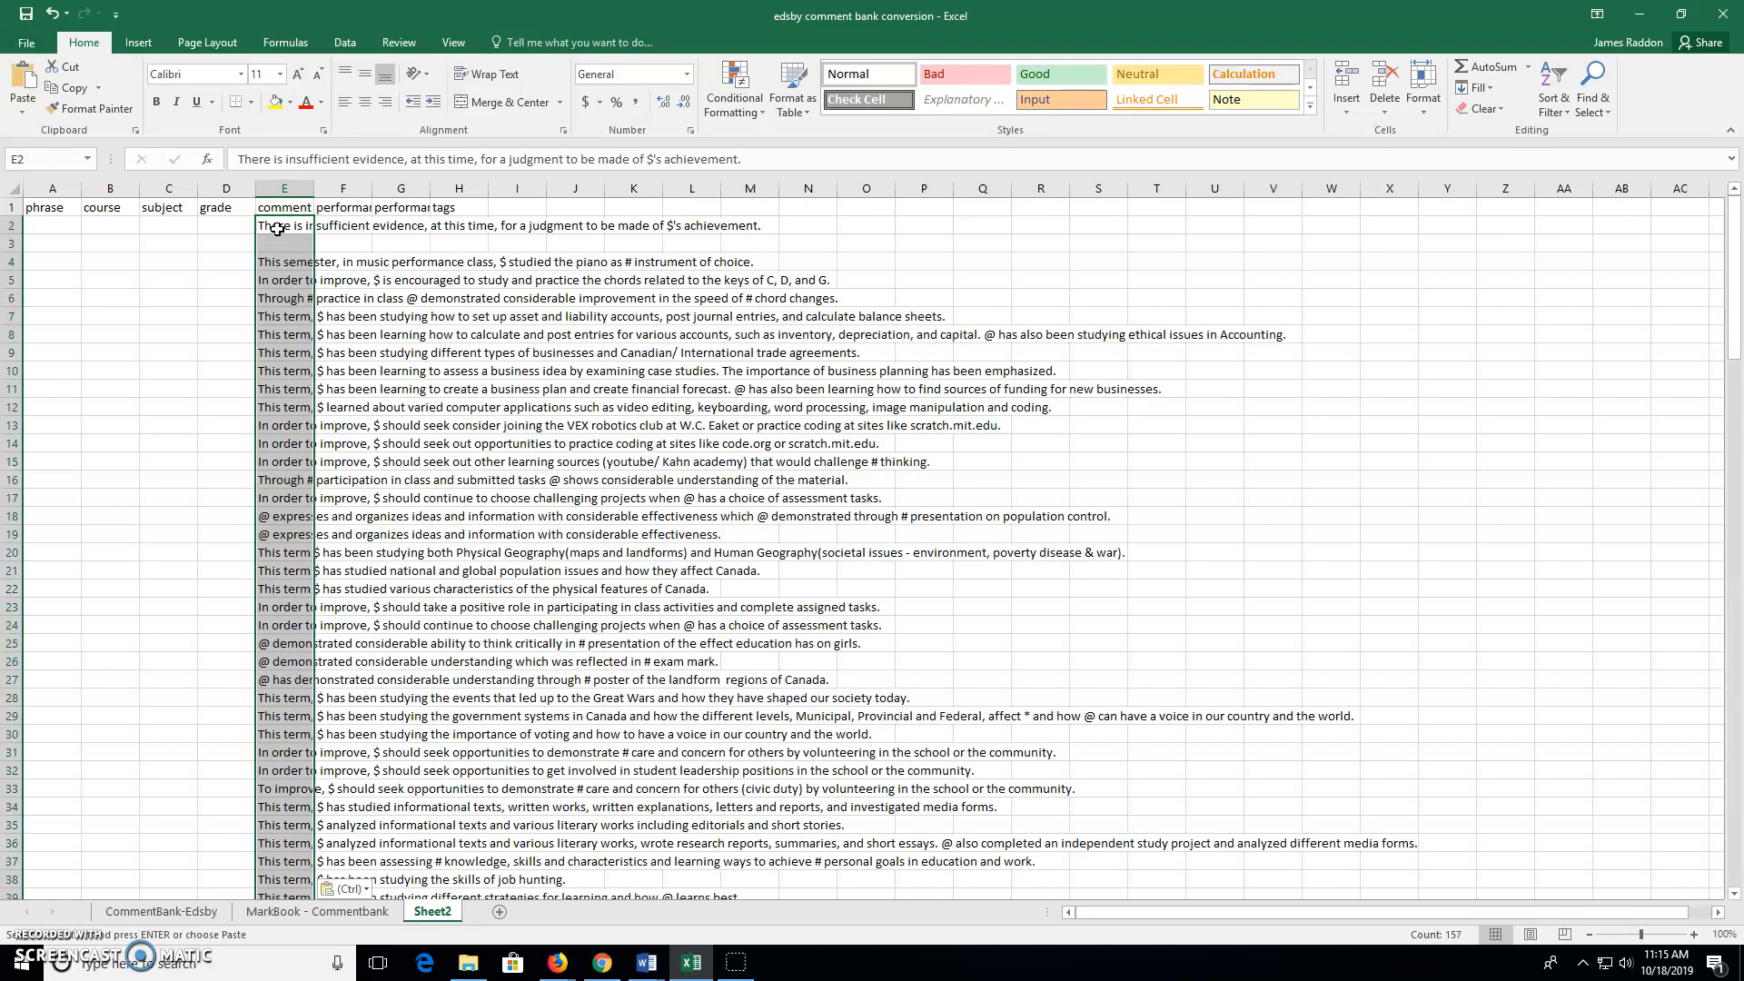
# Widen column E to check the pasted comments, then undo the widening
pyautogui.doubleClick(313, 188)
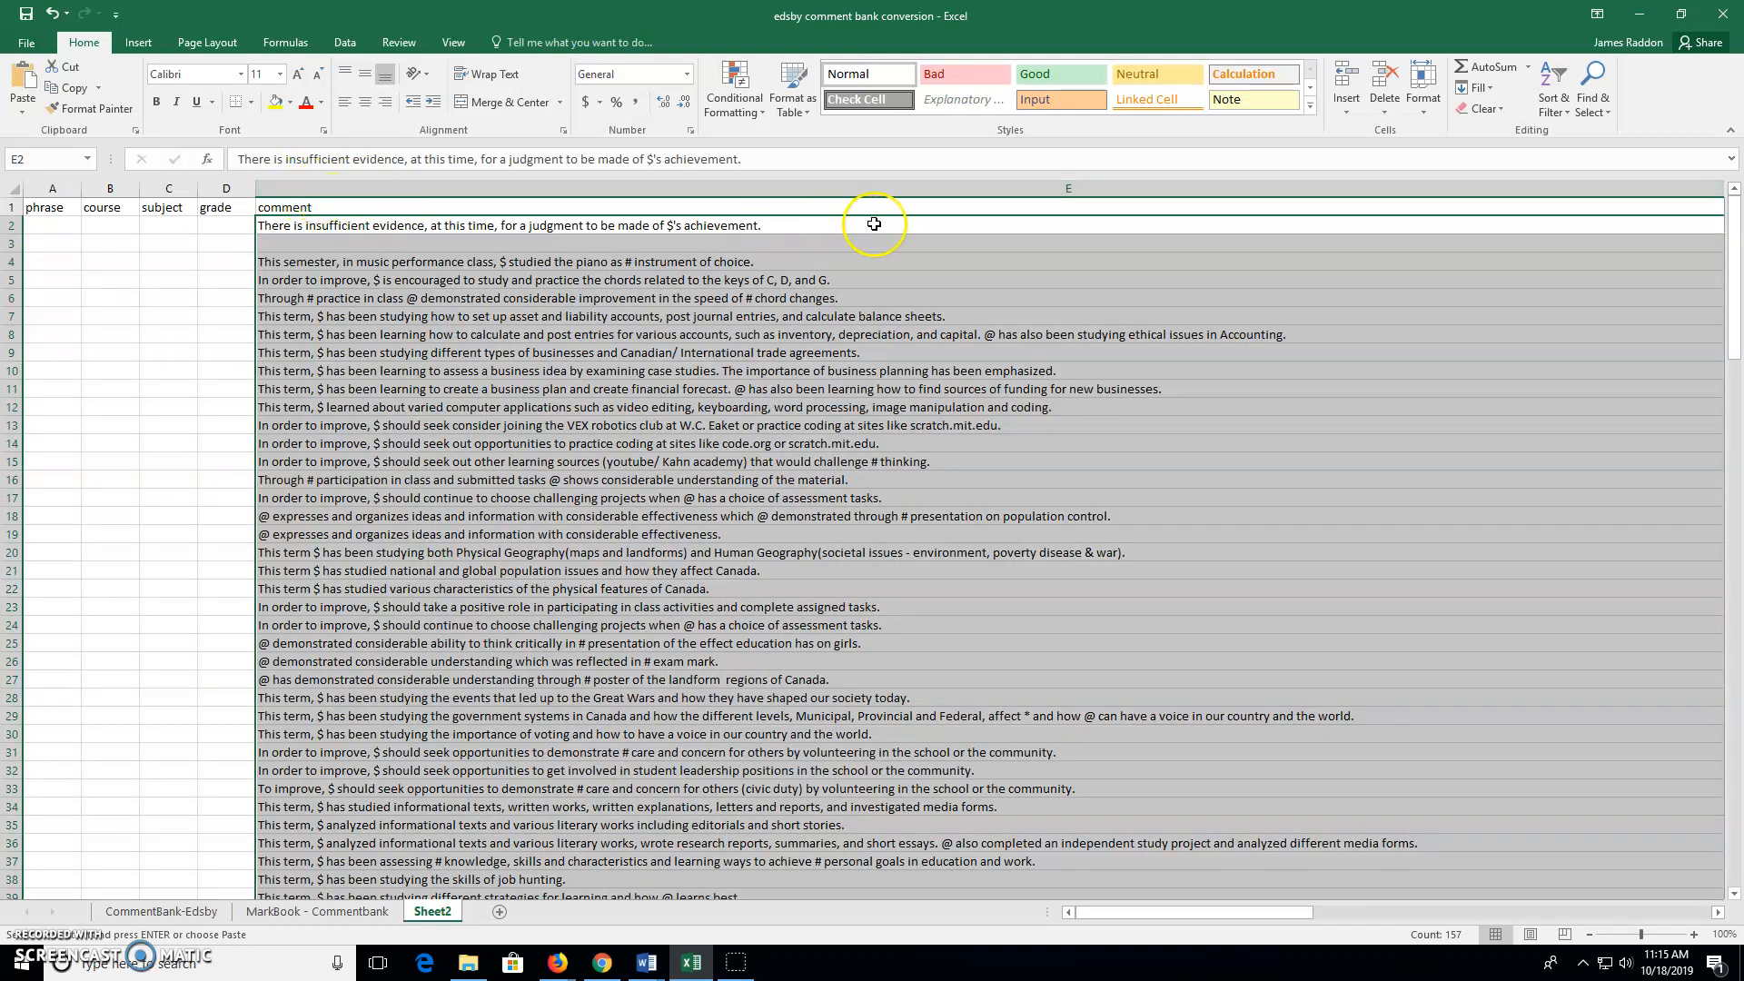
pyautogui.click(304, 187)
pyautogui.scroll(-8, 846, 424)
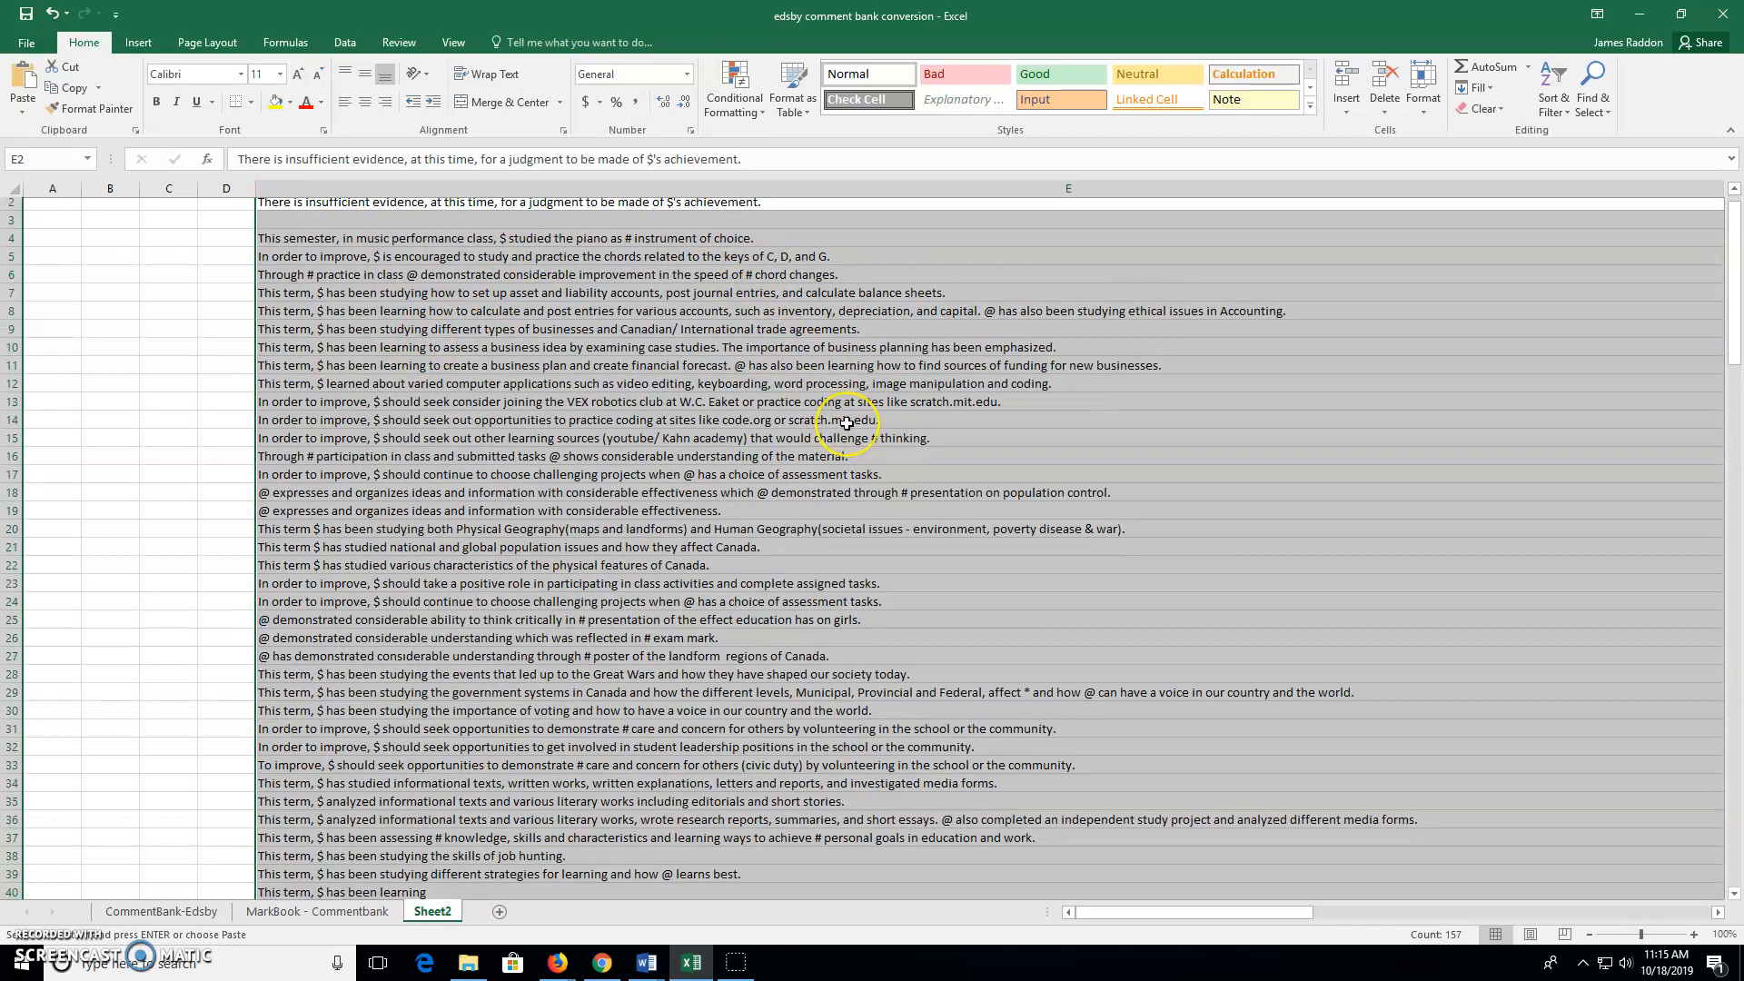
pyautogui.scroll(-11, 846, 424)
pyautogui.scroll(15, 847, 424)
pyautogui.scroll(4, 847, 424)
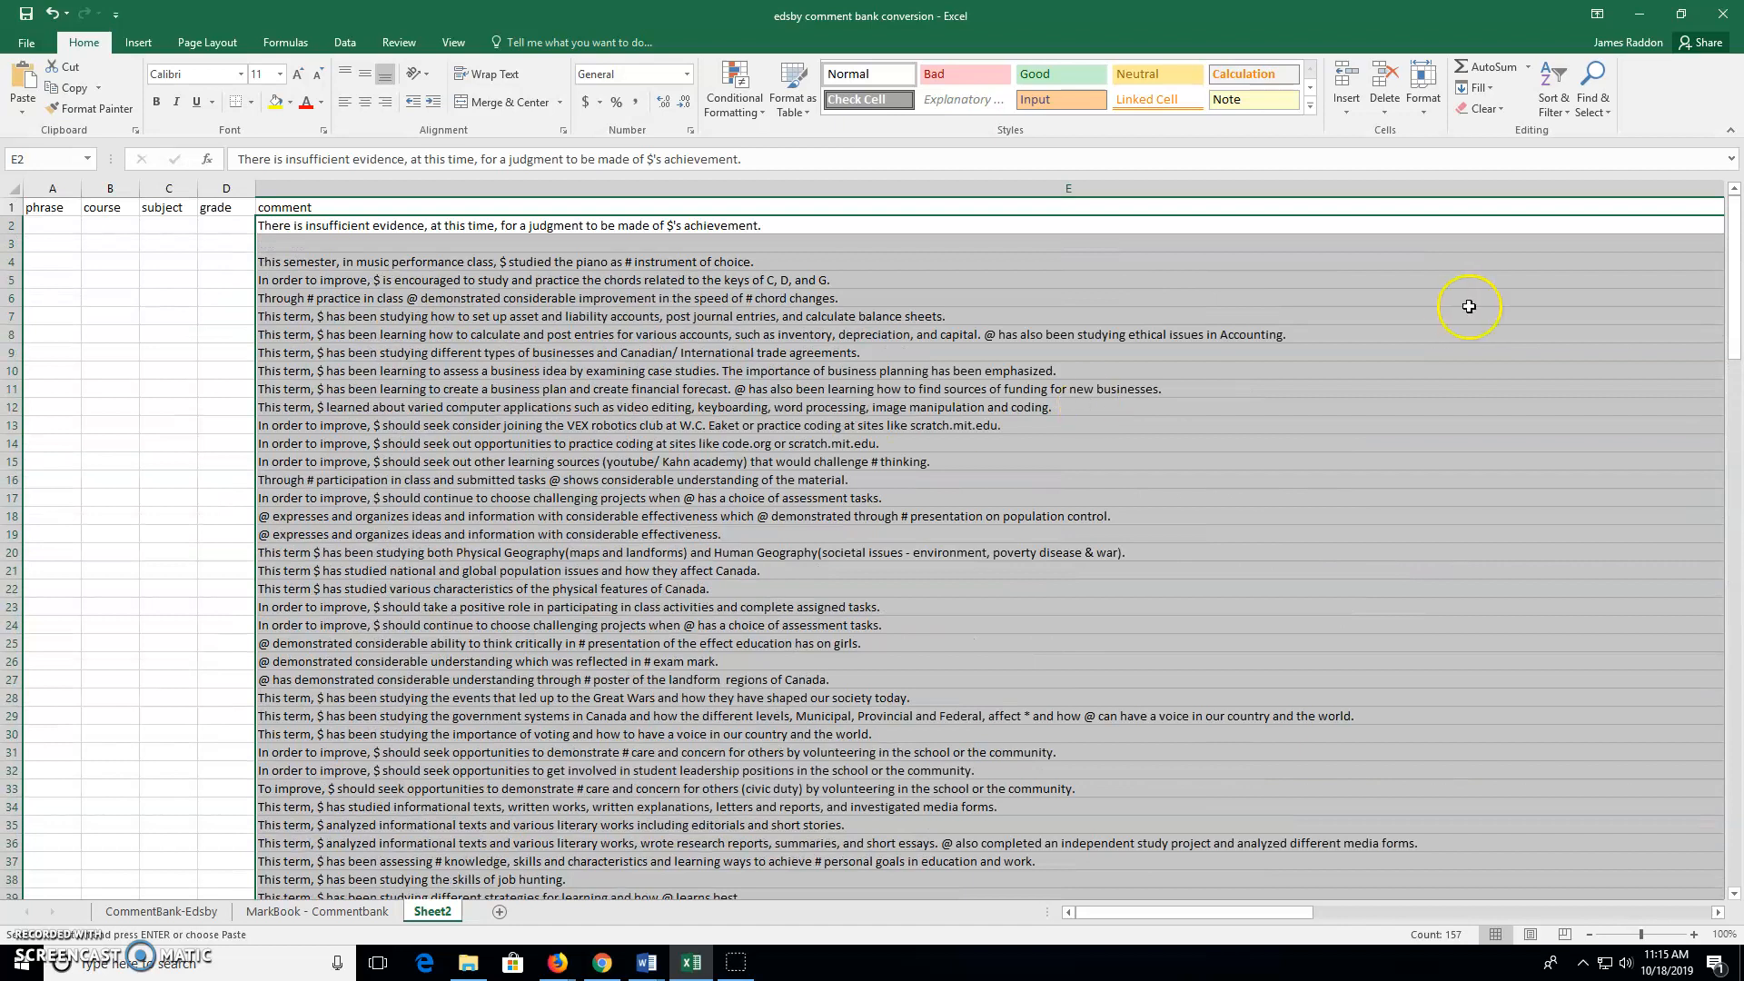
pyautogui.hotkey('ctrl', 'z')
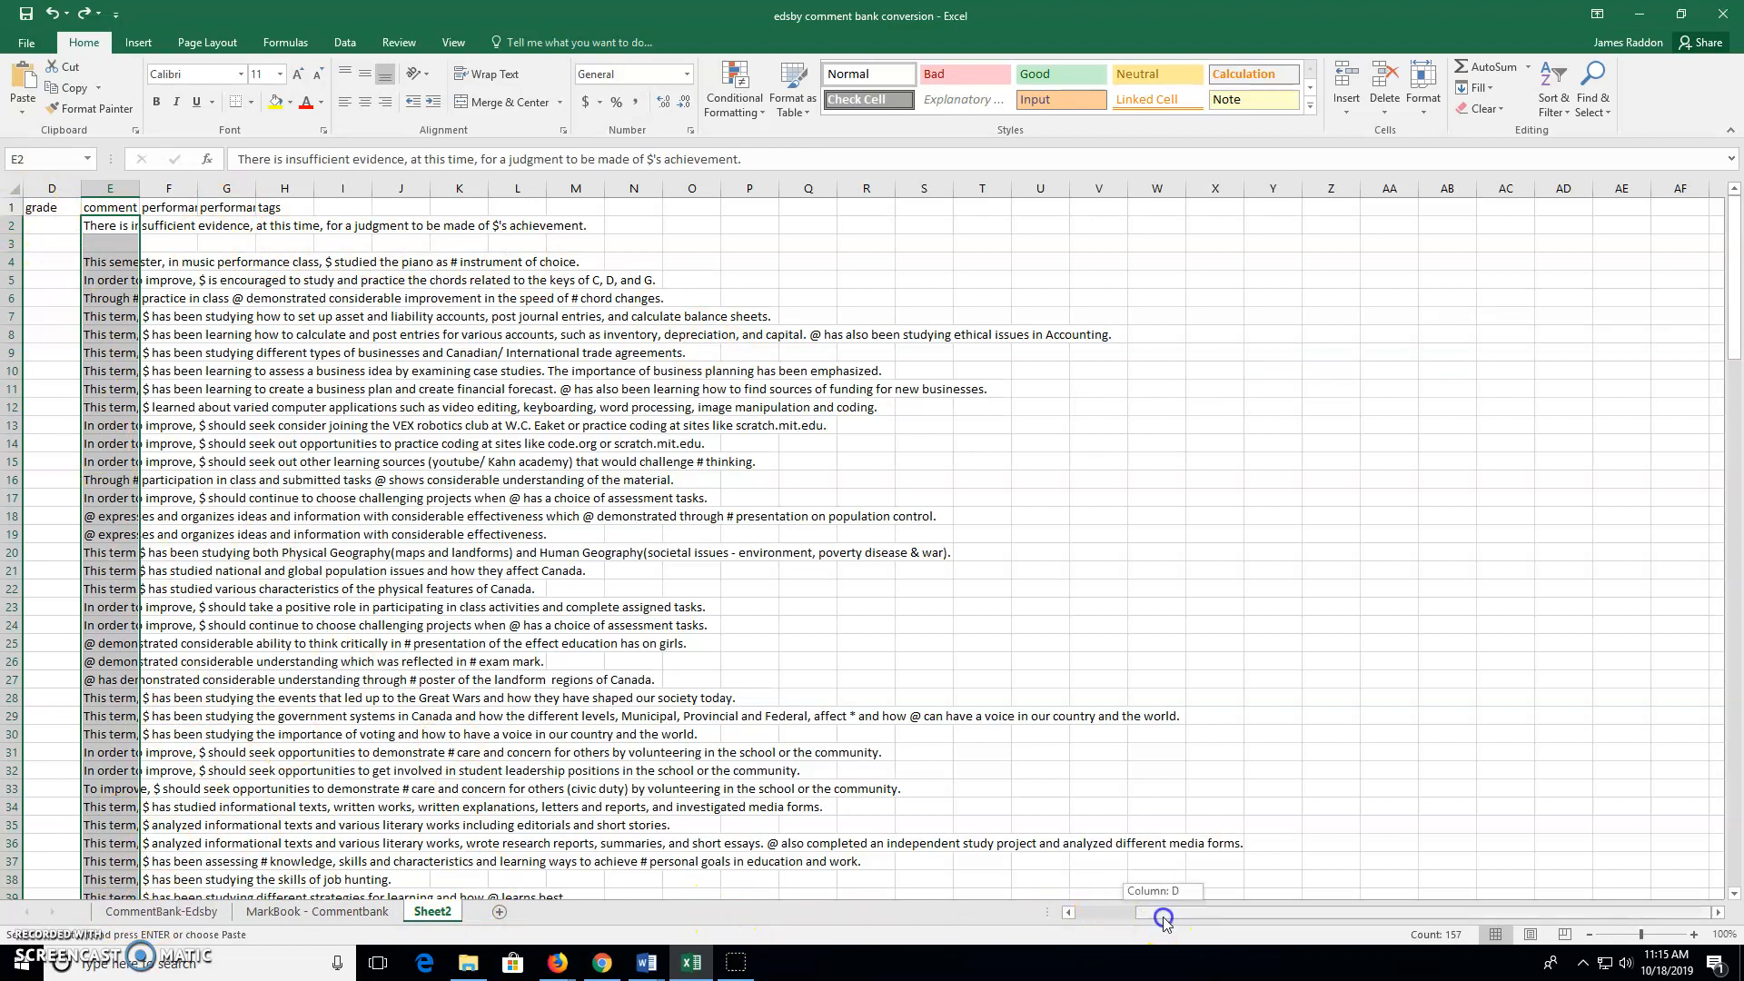
pyautogui.moveTo(1155, 908); pyautogui.dragTo(1085, 911)
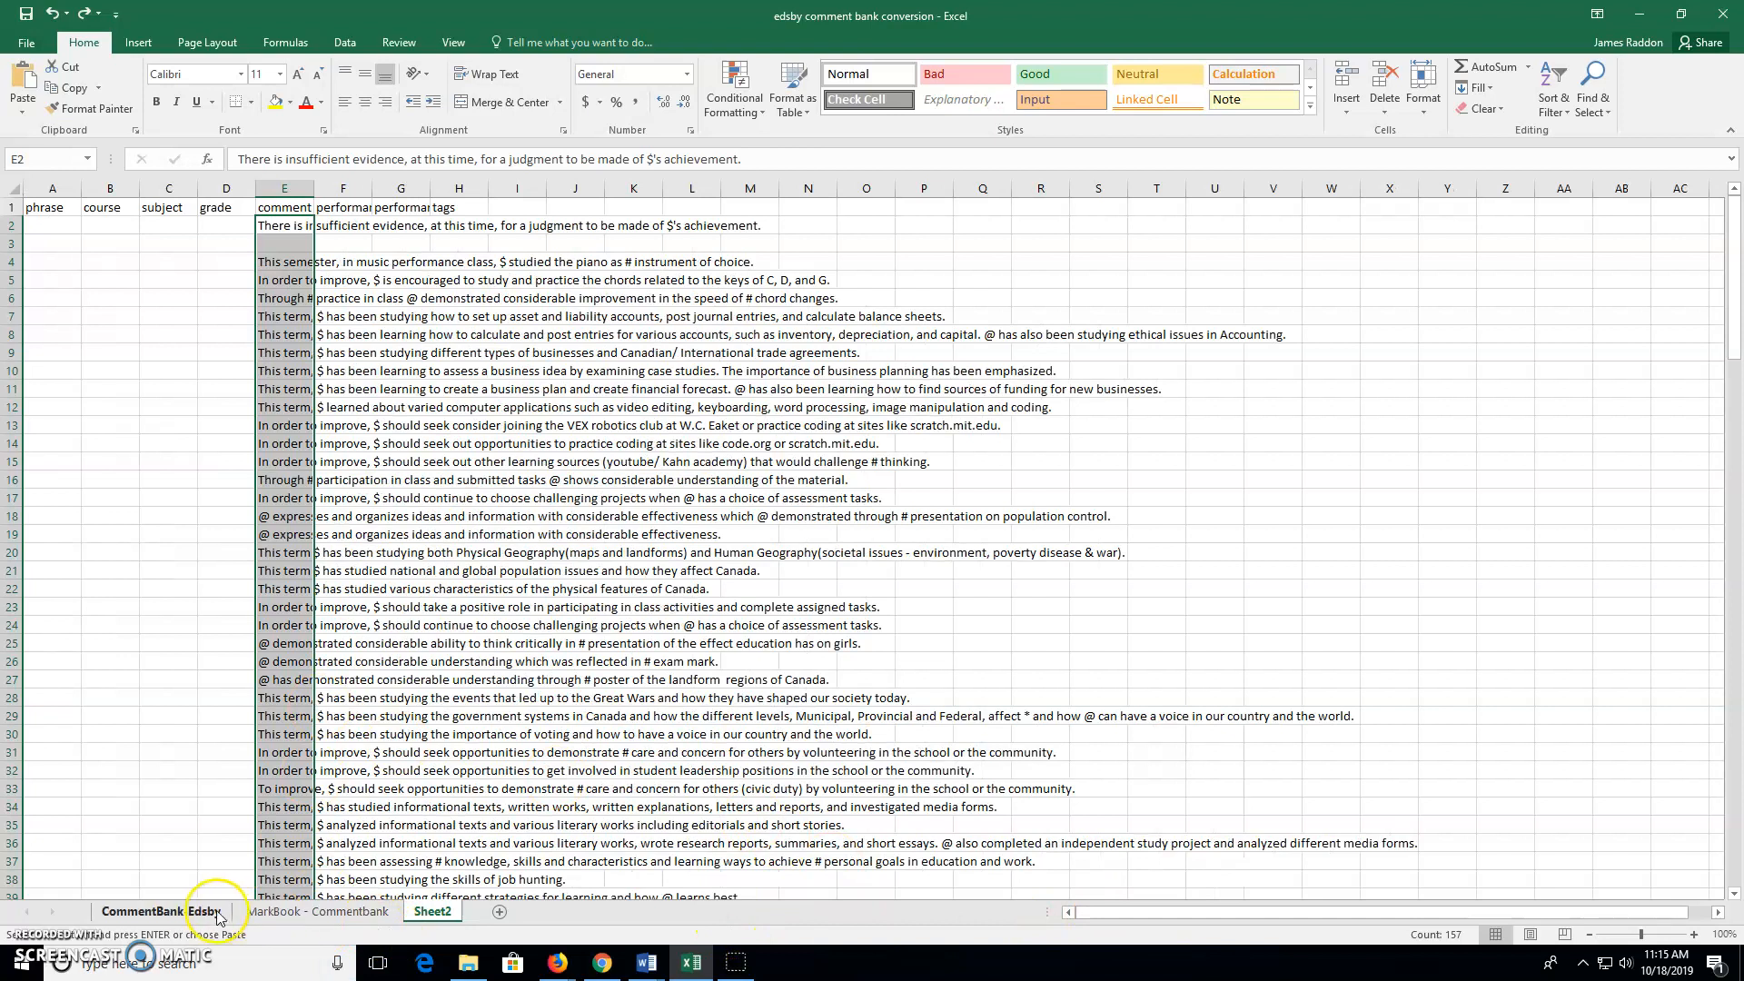
# Copy the course codes A3 to A160 on MarkBook - Commentbank and return to Sheet2
pyautogui.click(291, 913)
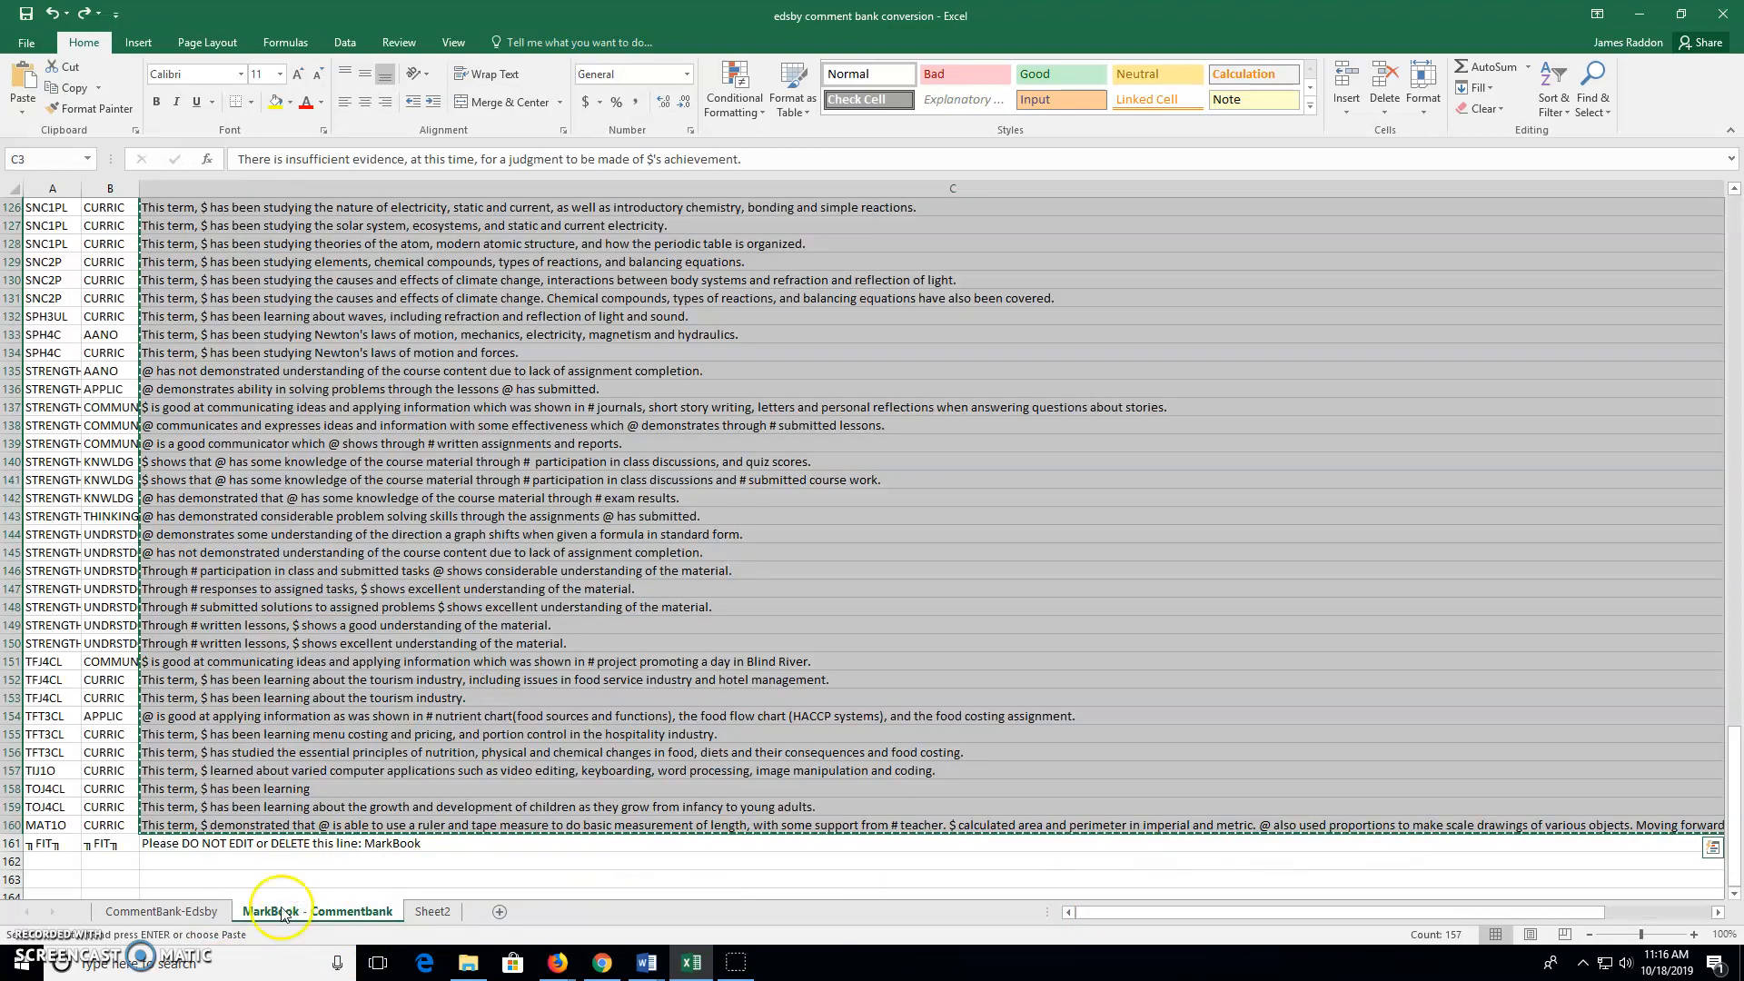
pyautogui.click(45, 188)
pyautogui.scroll(11, 71, 386)
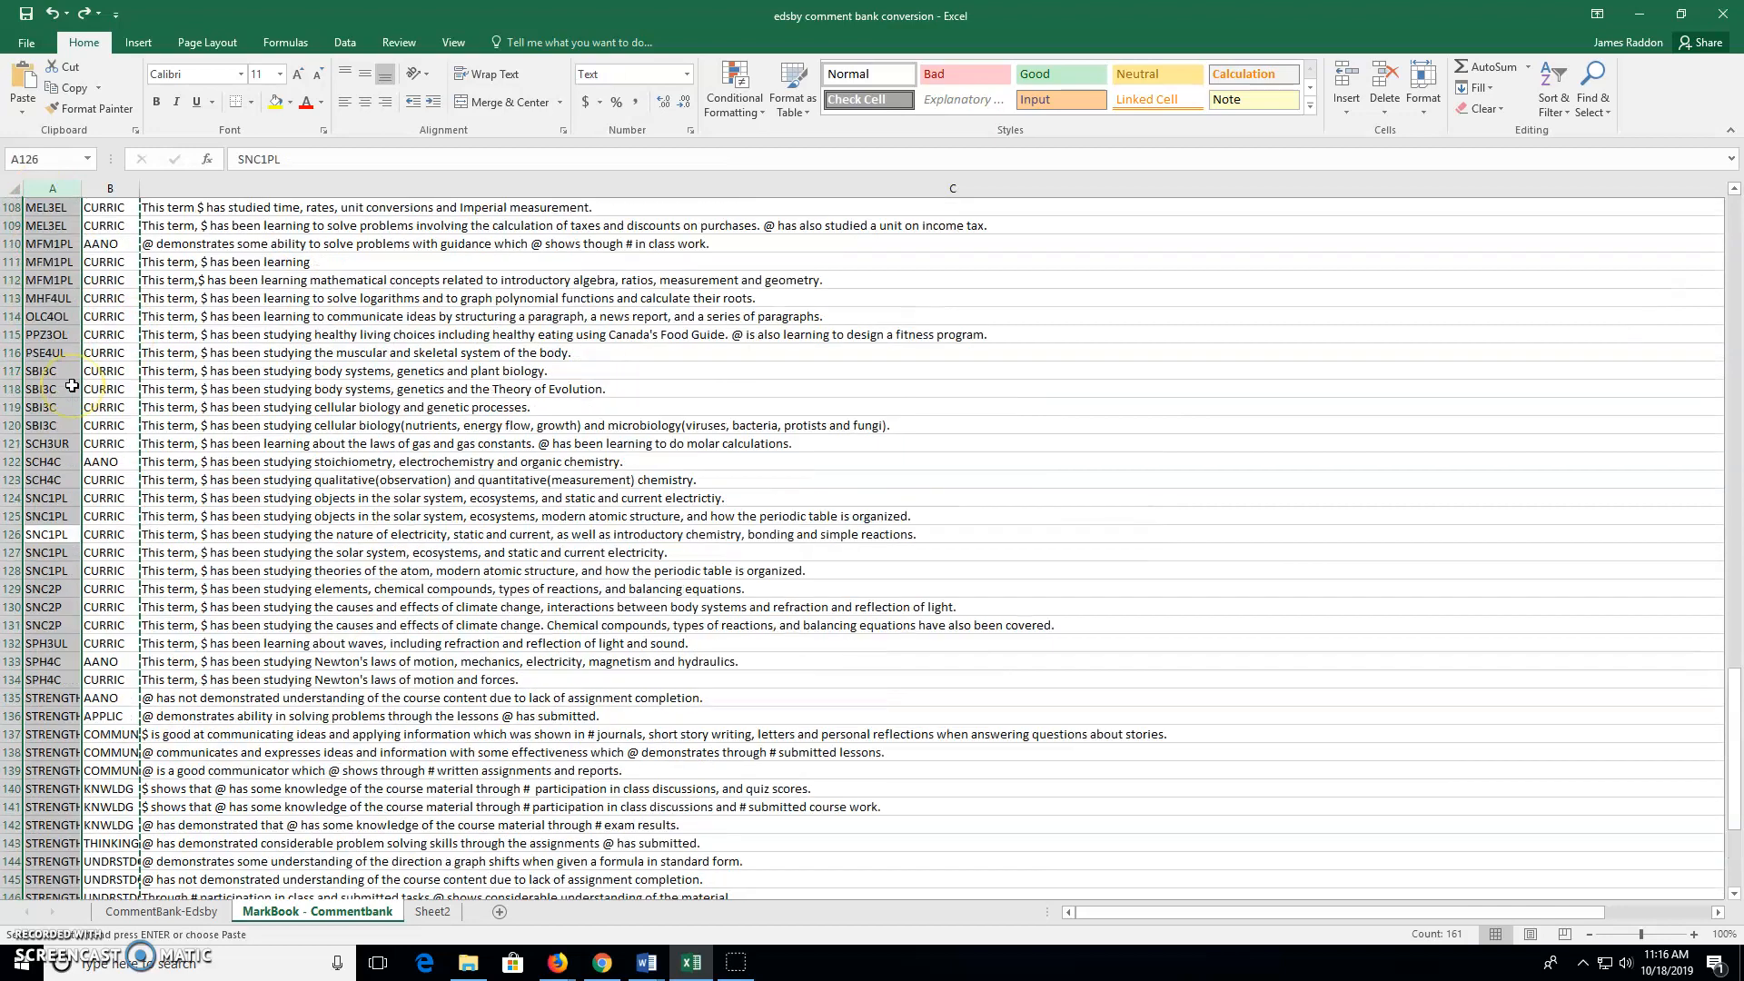
pyautogui.scroll(20, 71, 386)
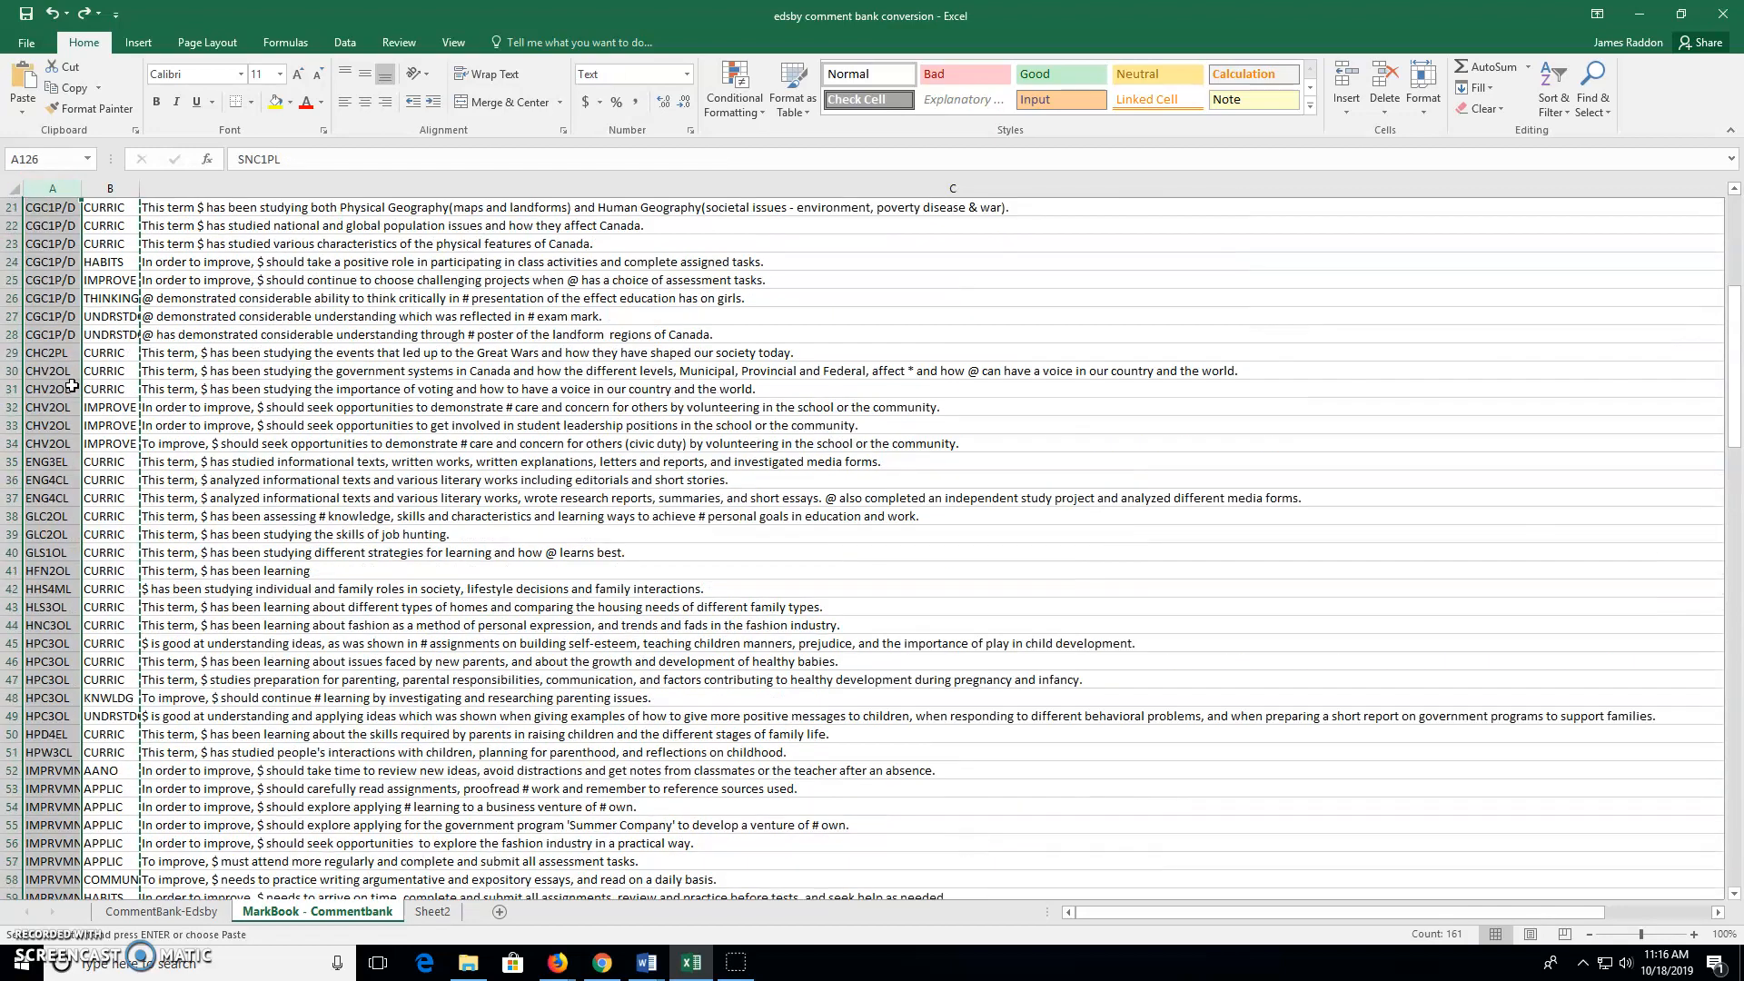
pyautogui.scroll(1, 71, 386)
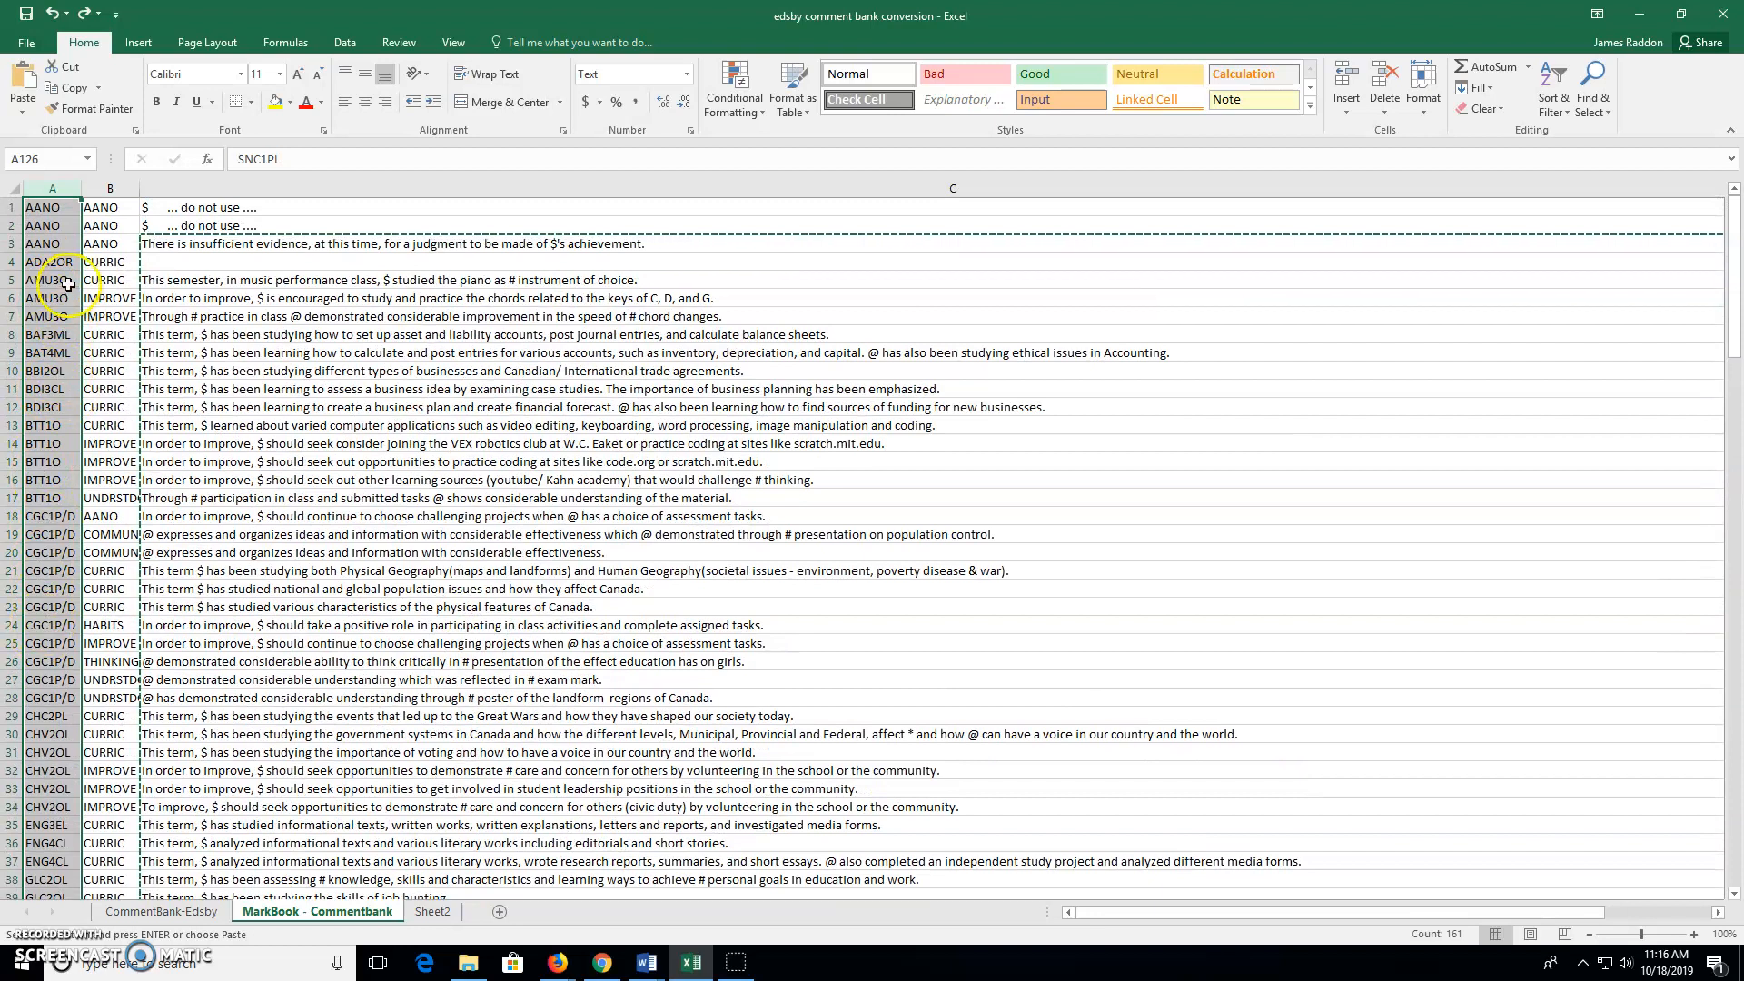
pyautogui.scroll(-2, 40, 529)
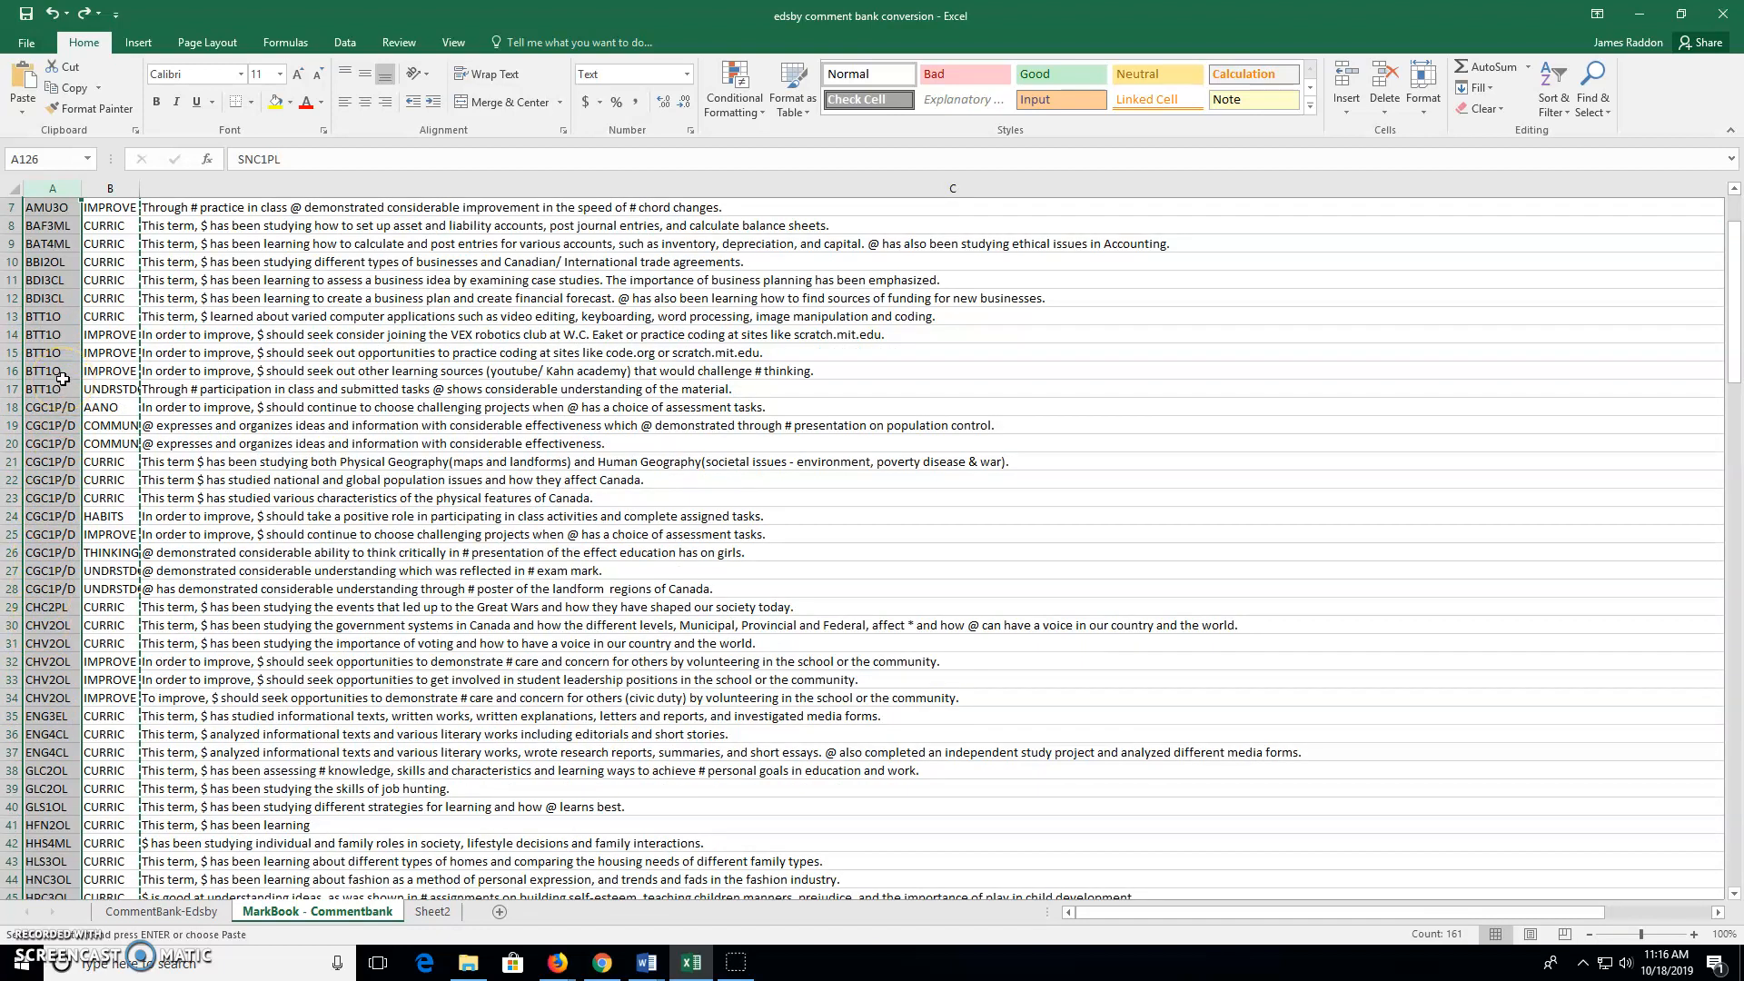
pyautogui.scroll(2, 52, 353)
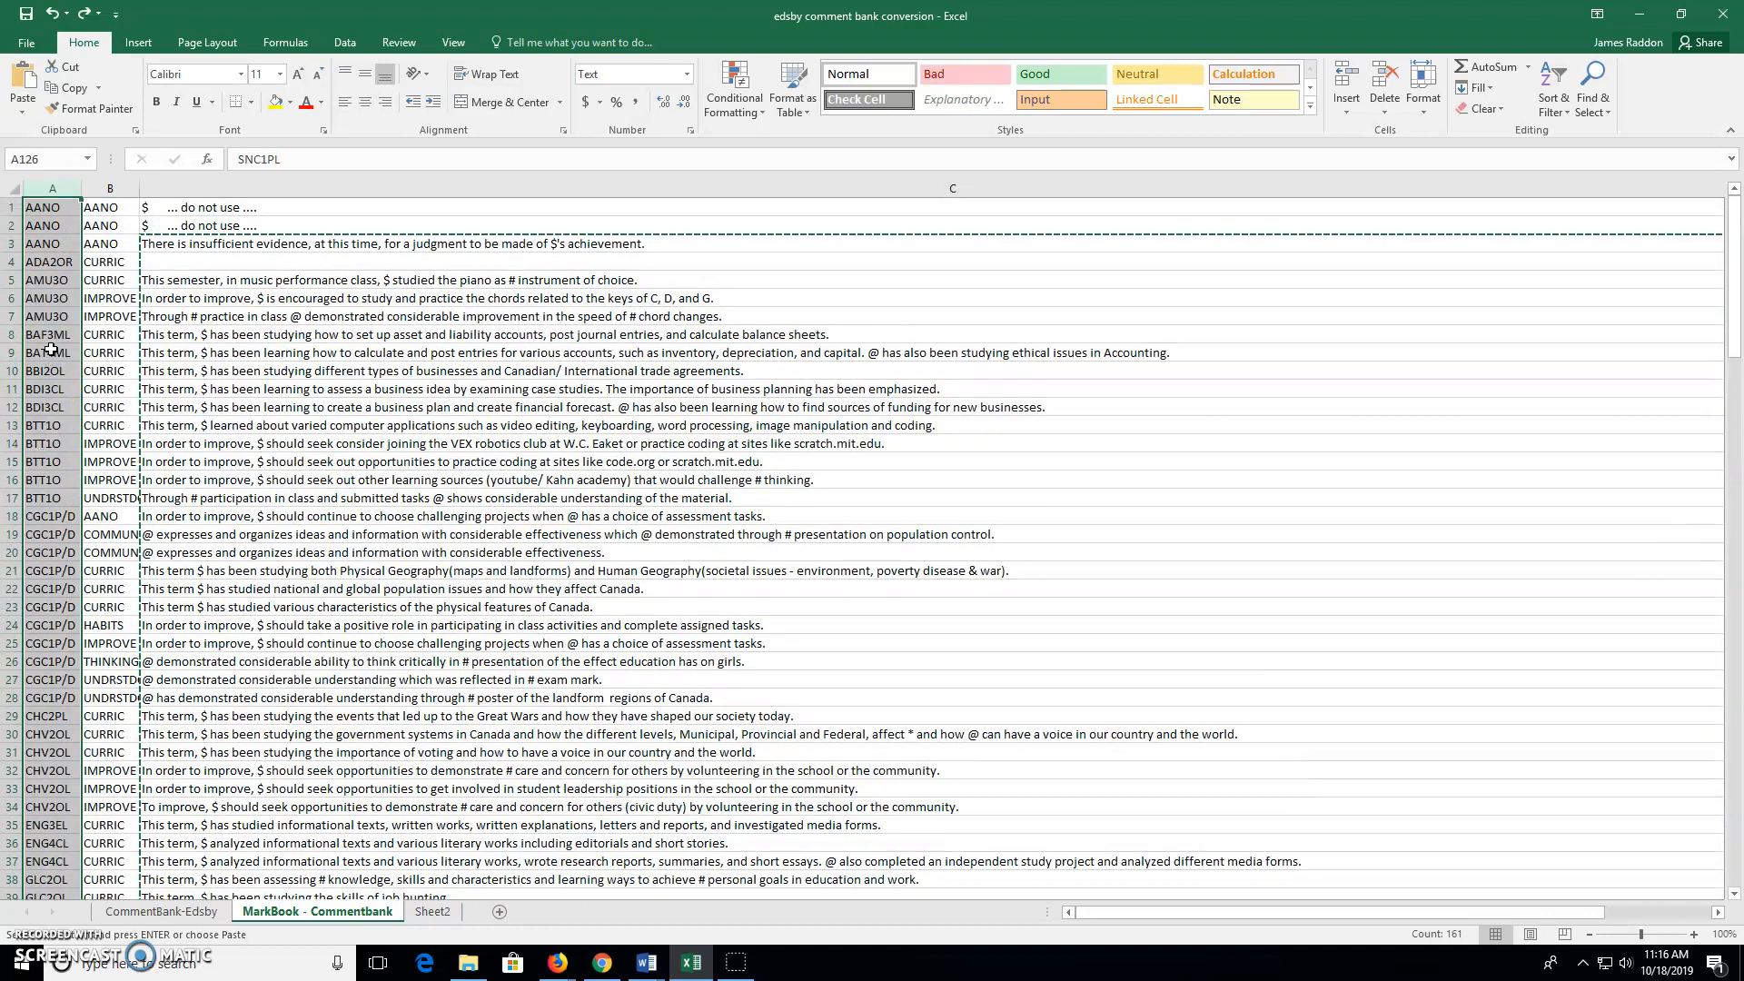
pyautogui.click(40, 263)
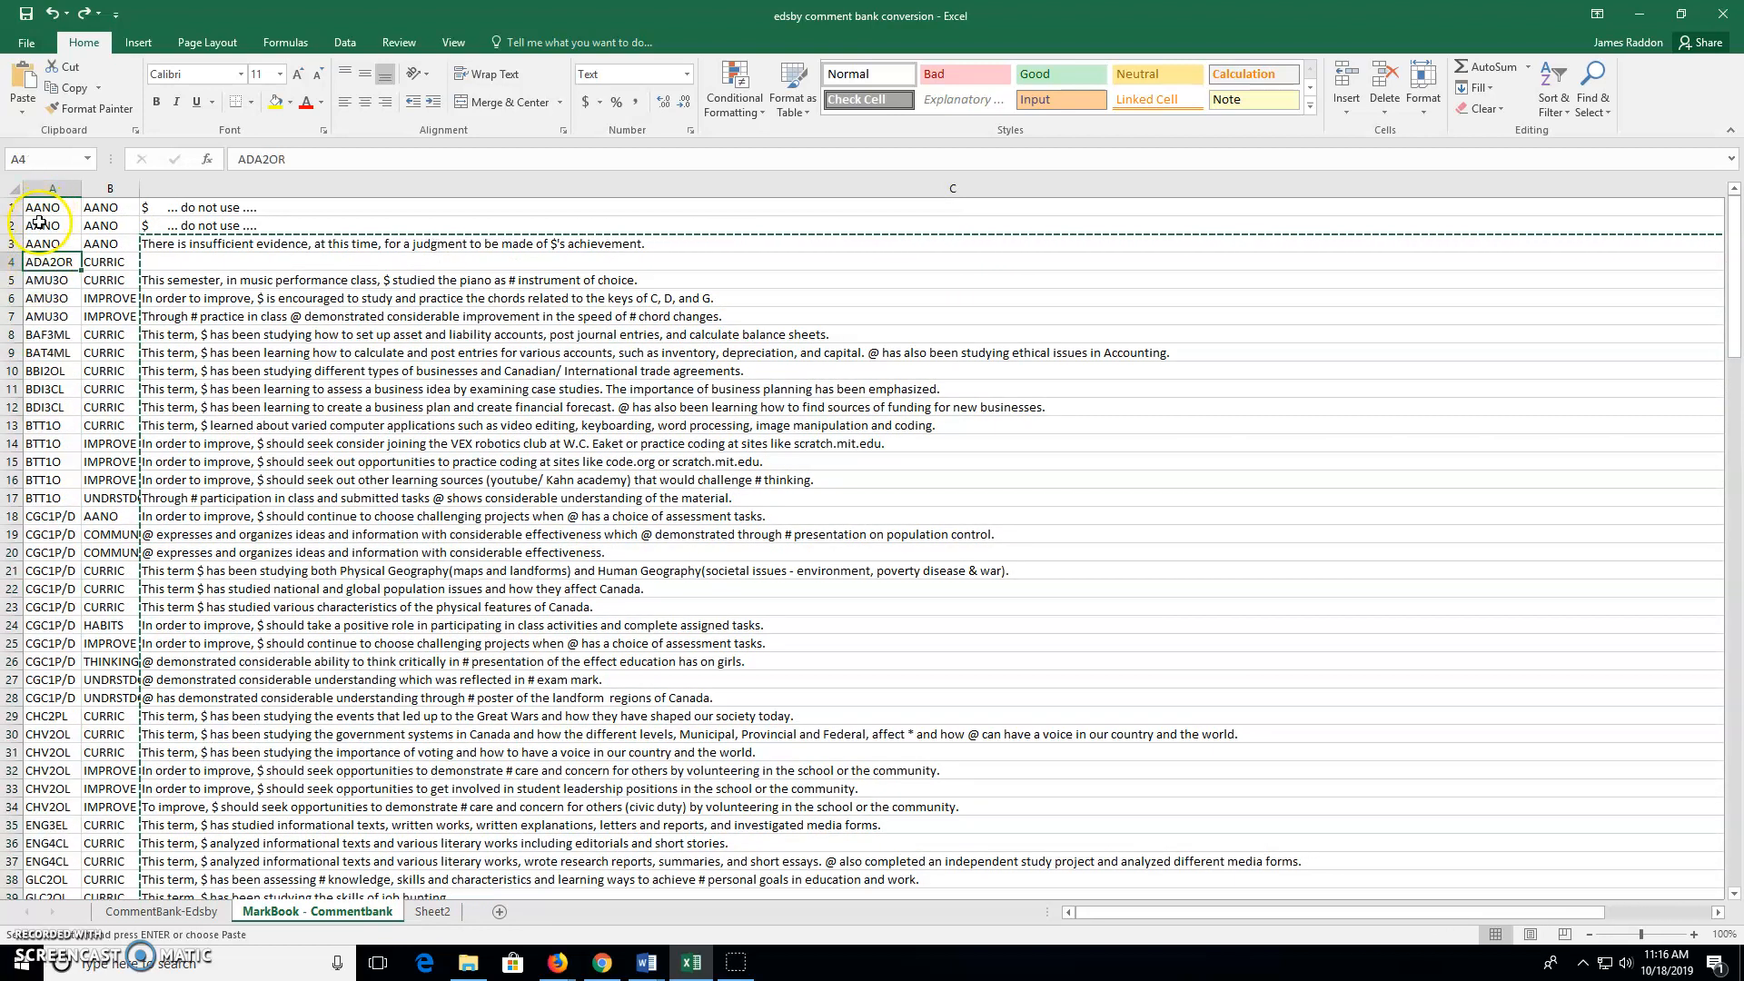
pyautogui.moveTo(42, 247)
pyautogui.mouseDown()
pyautogui.moveTo(46, 885)
pyautogui.moveTo(55, 867)
pyautogui.moveTo(25, 923)
pyautogui.moveTo(48, 825)
pyautogui.mouseUp()
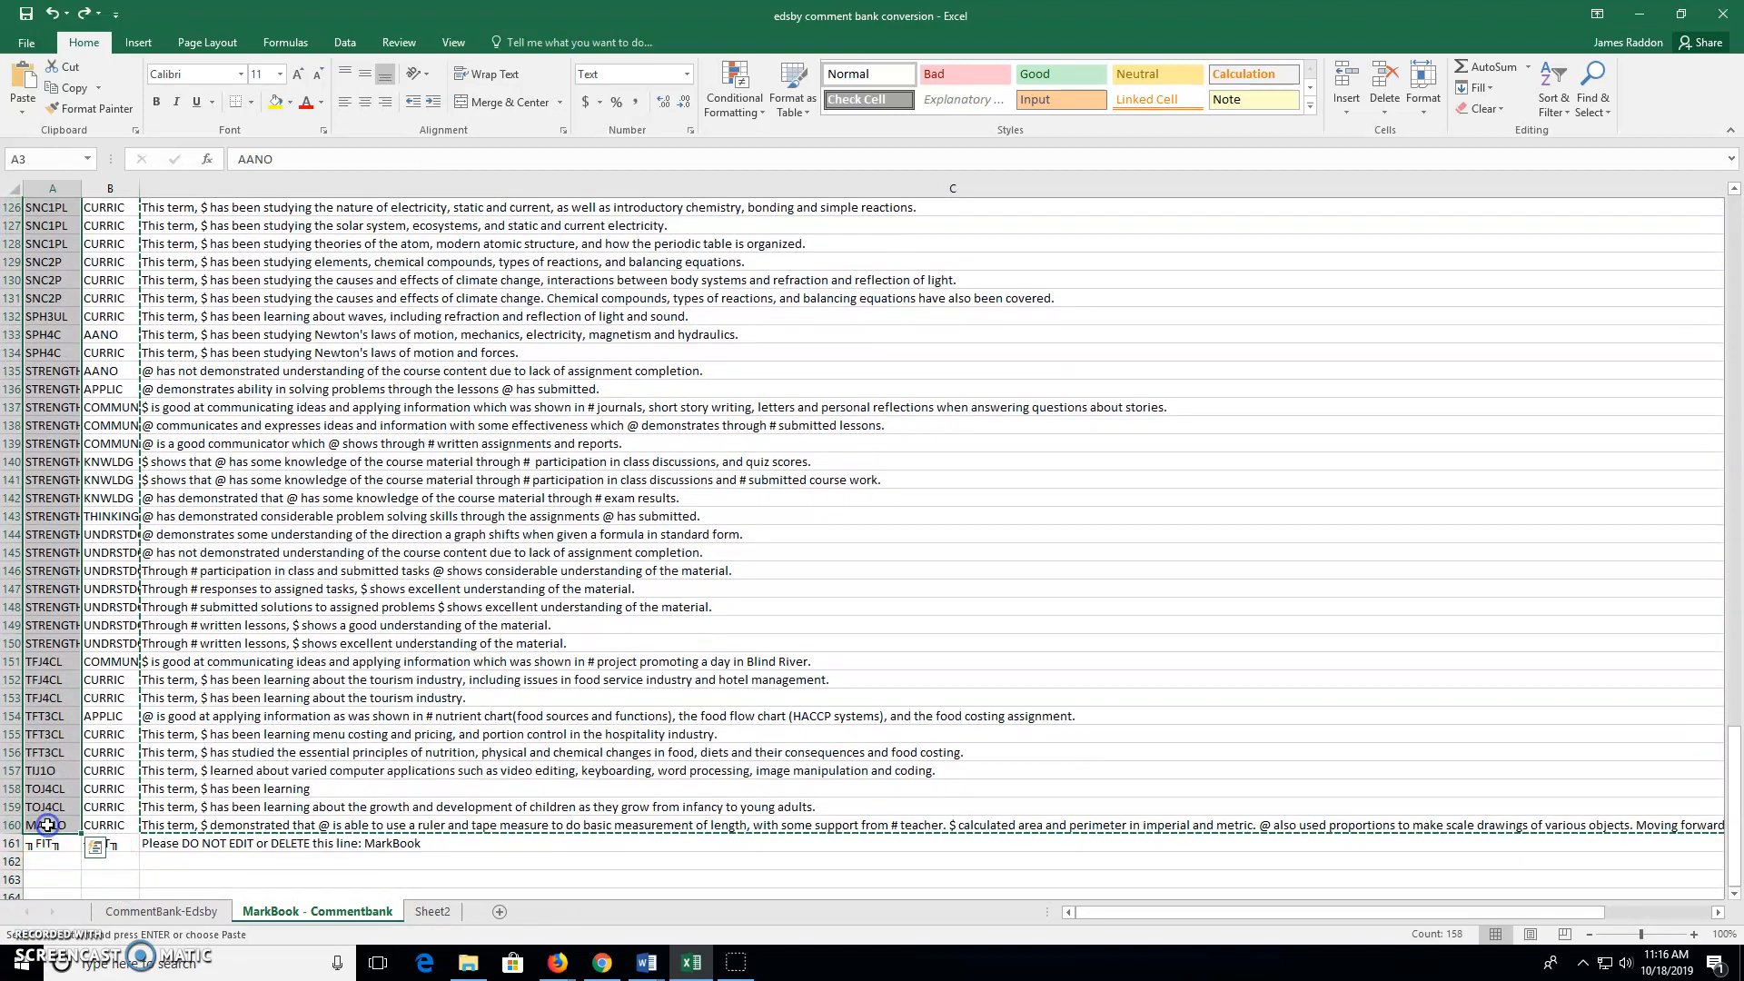
pyautogui.hotkey('ctrl', 'v')
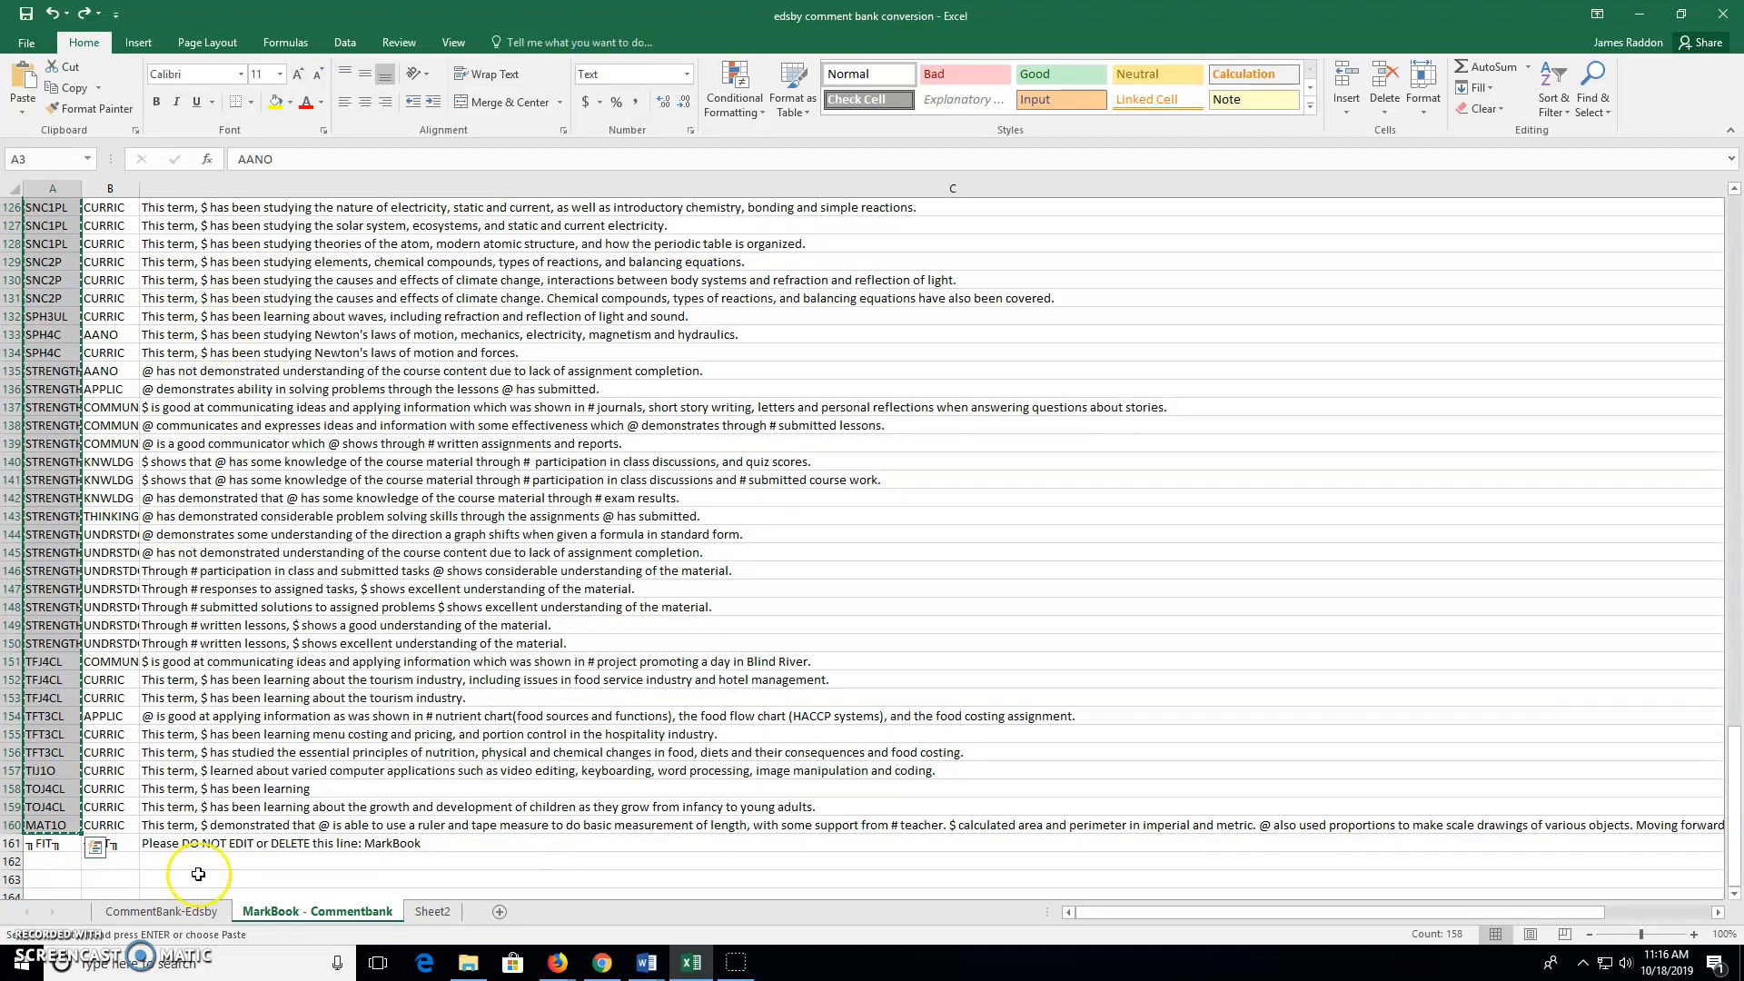
pyautogui.click(433, 911)
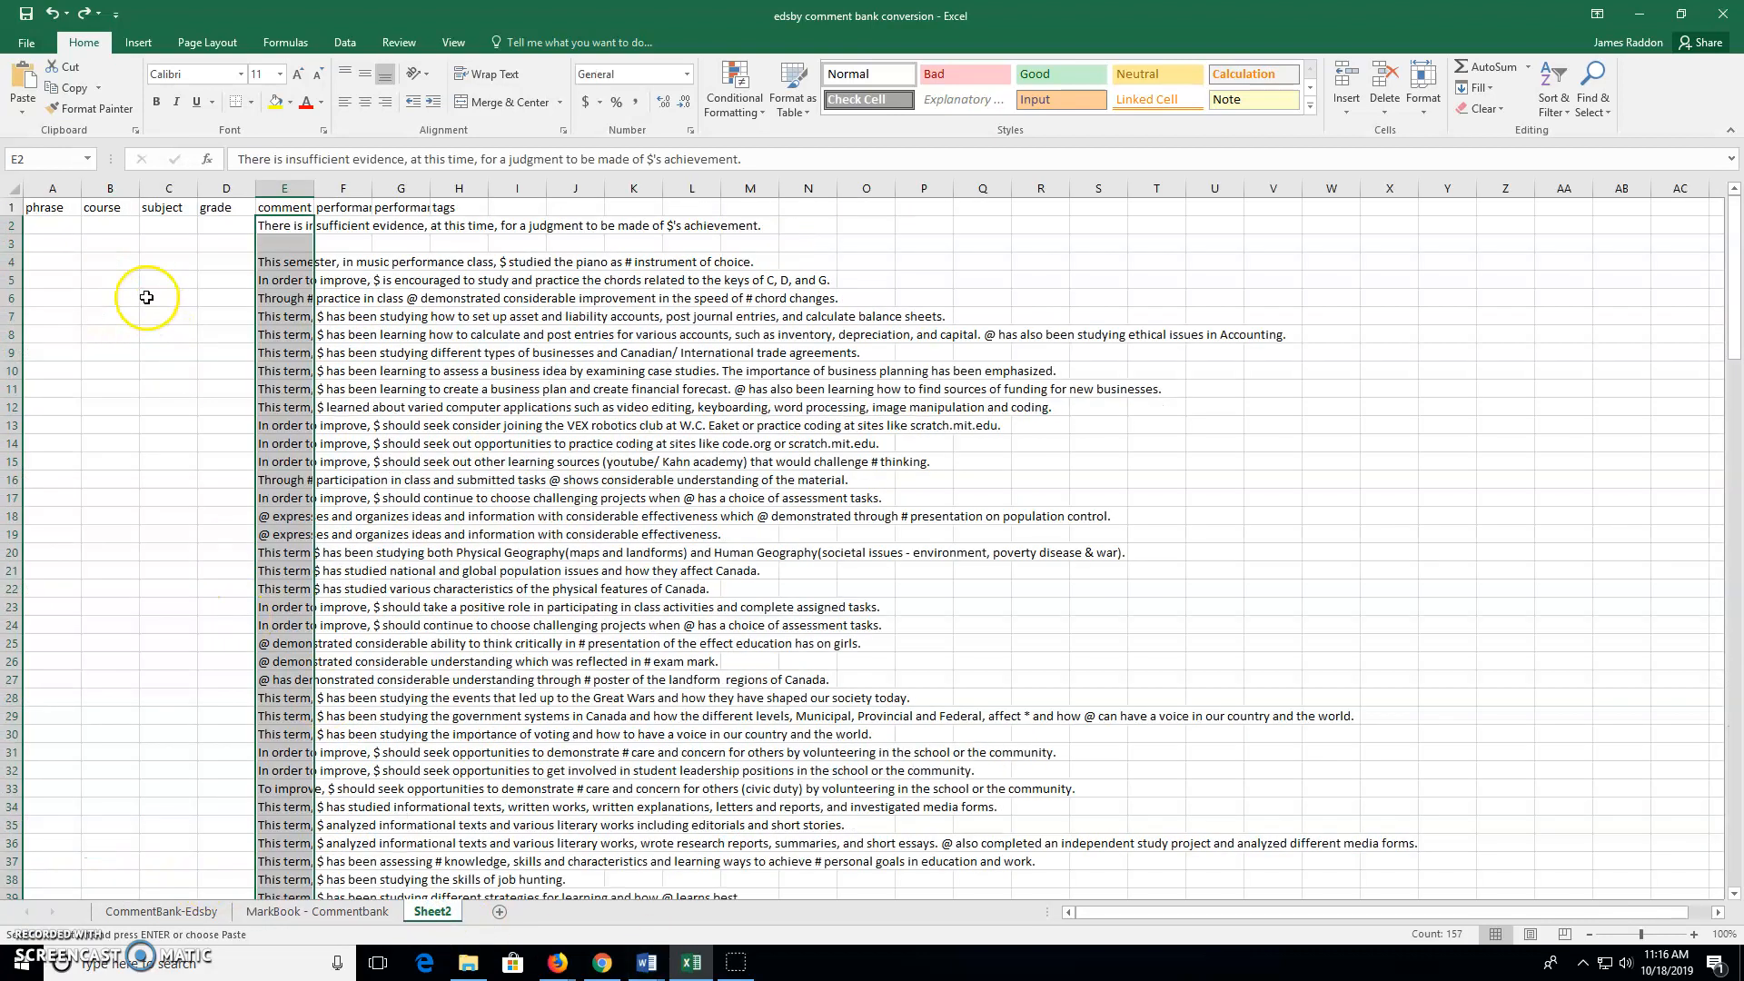
# Paste the course codes from C2 down, enter grade 12 in D5, then view CommentBank-Edsby
pyautogui.click(165, 230)
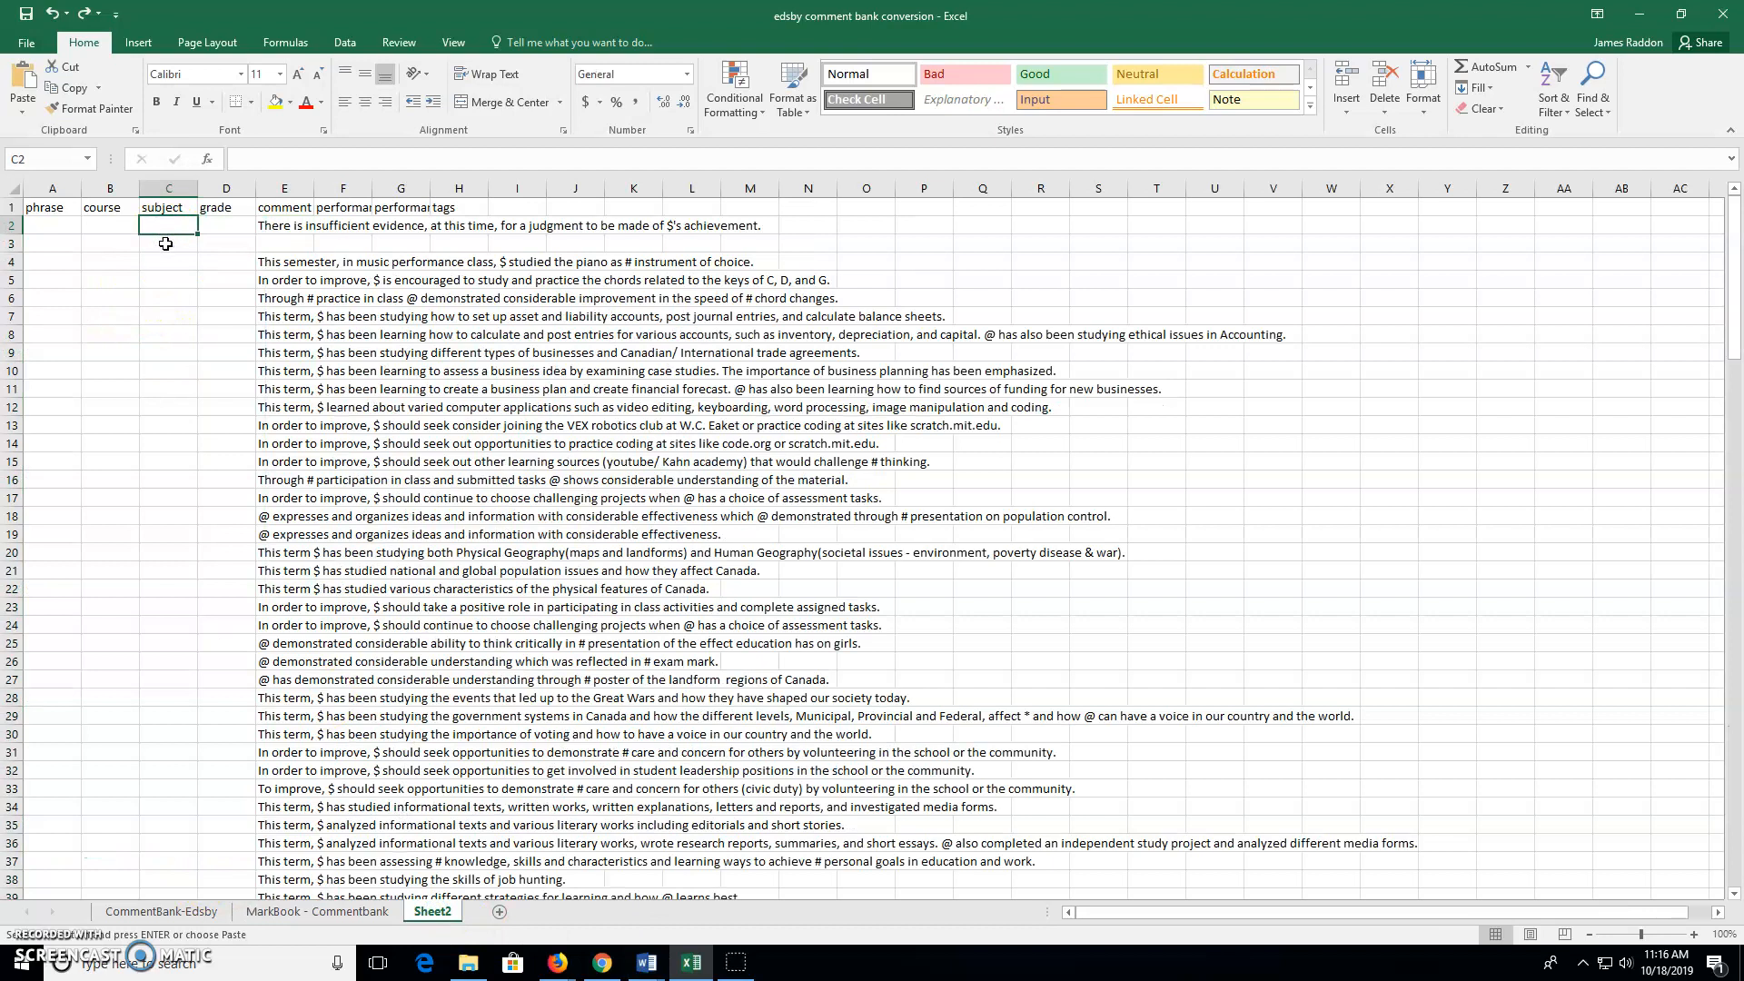
pyautogui.hotkey('ctrl', 'v')
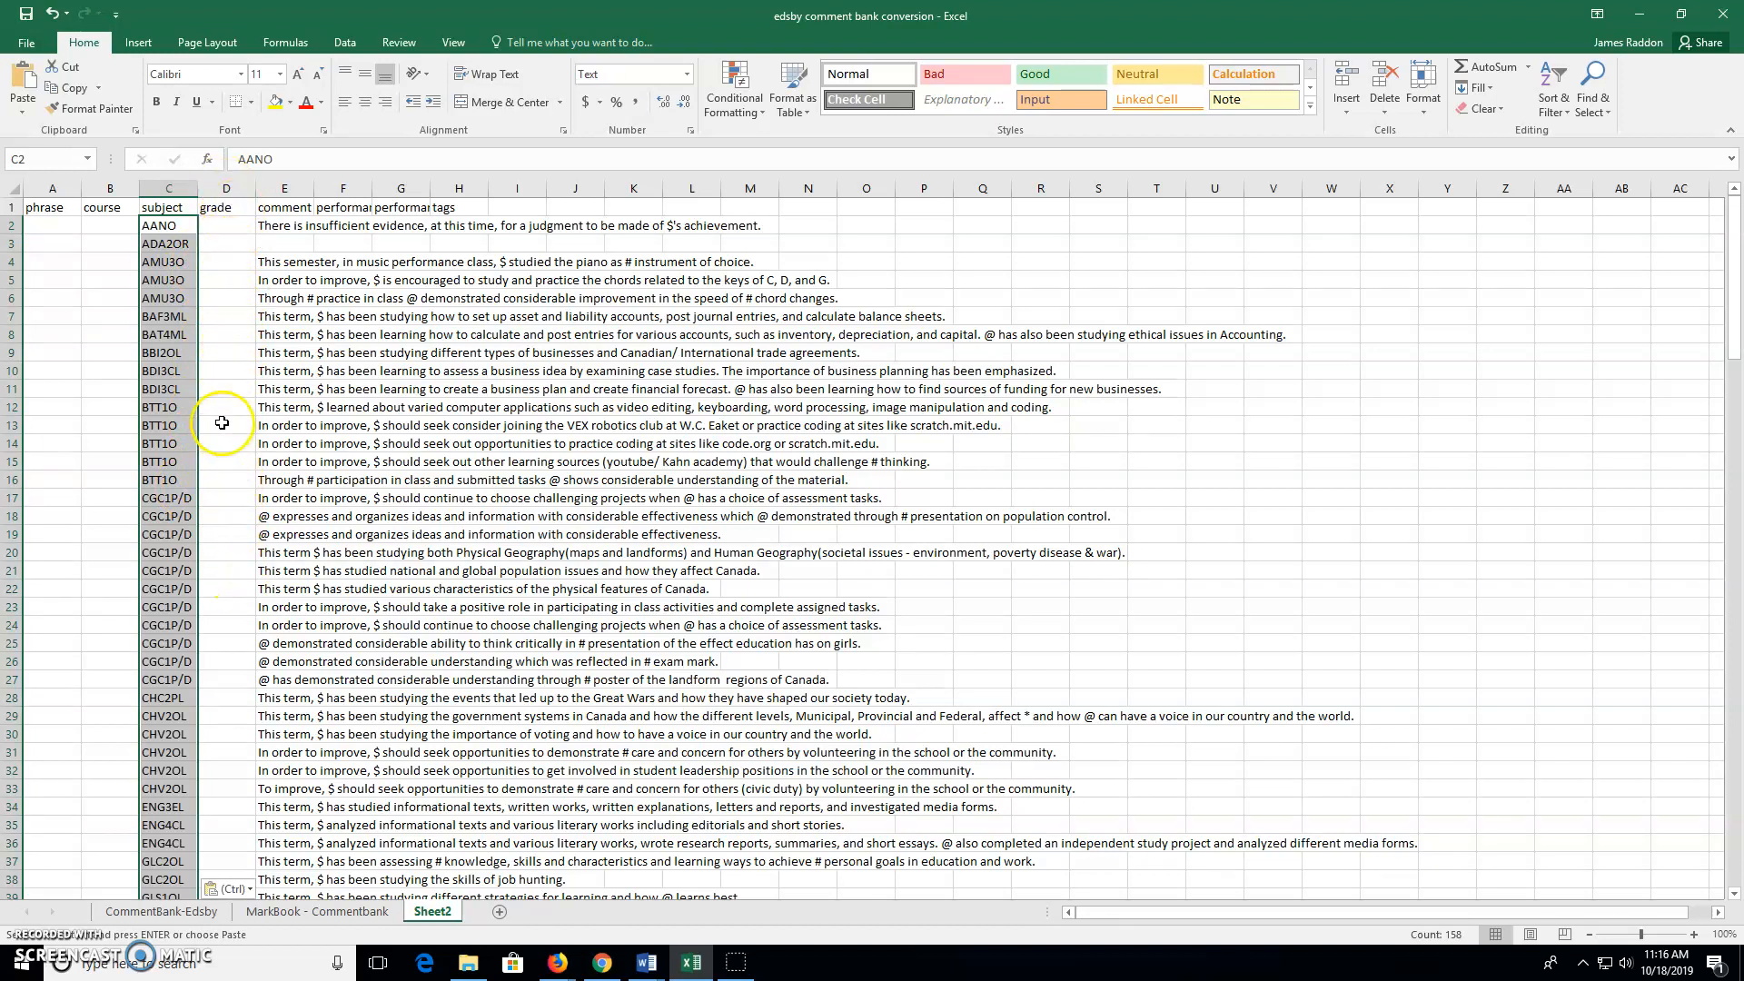
pyautogui.click(227, 278)
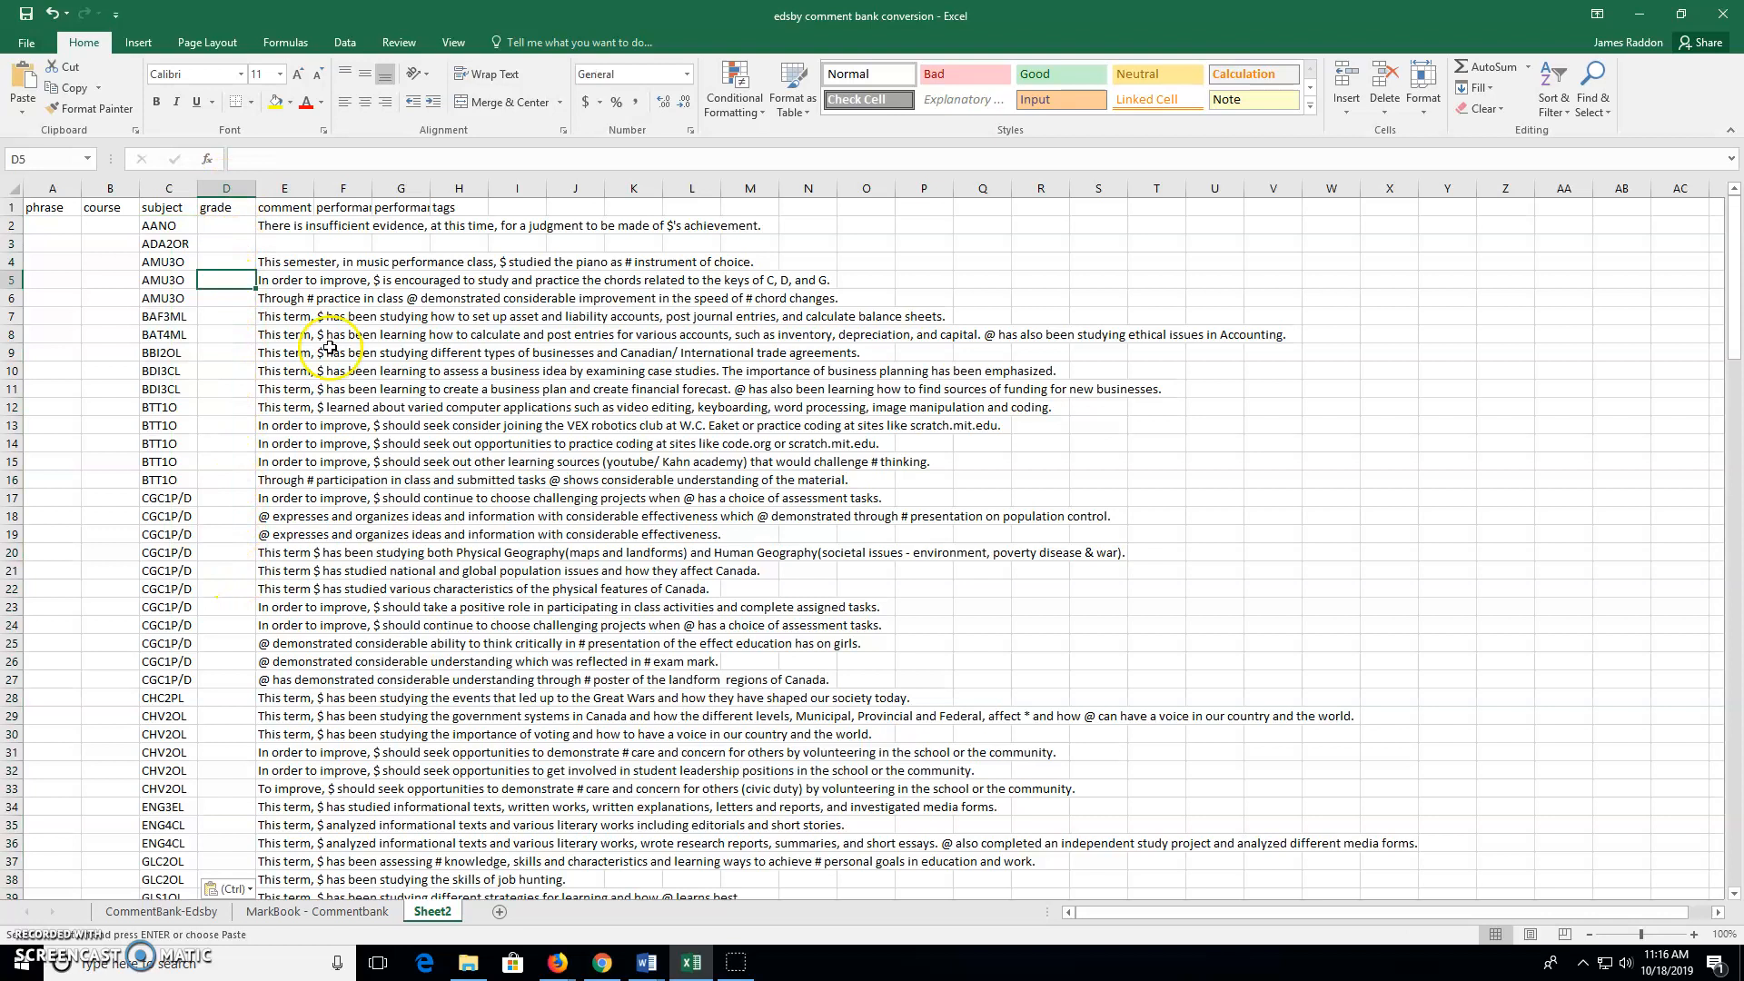
pyautogui.write('12')
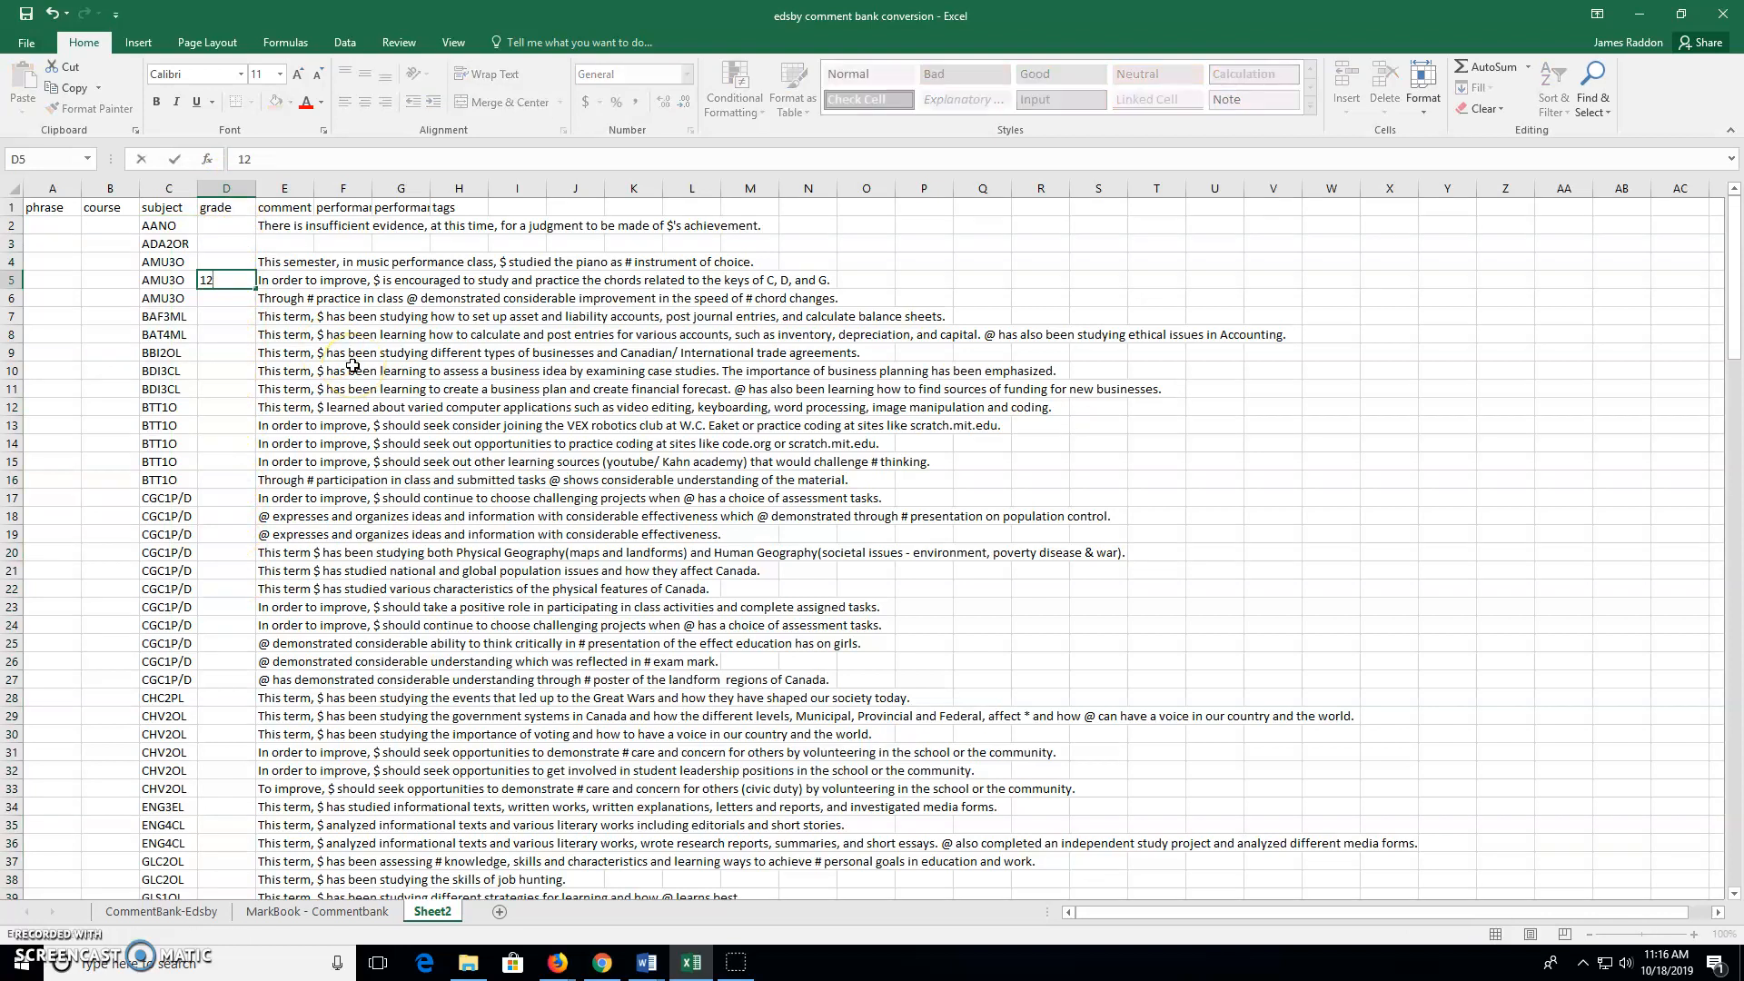
pyautogui.click(216, 315)
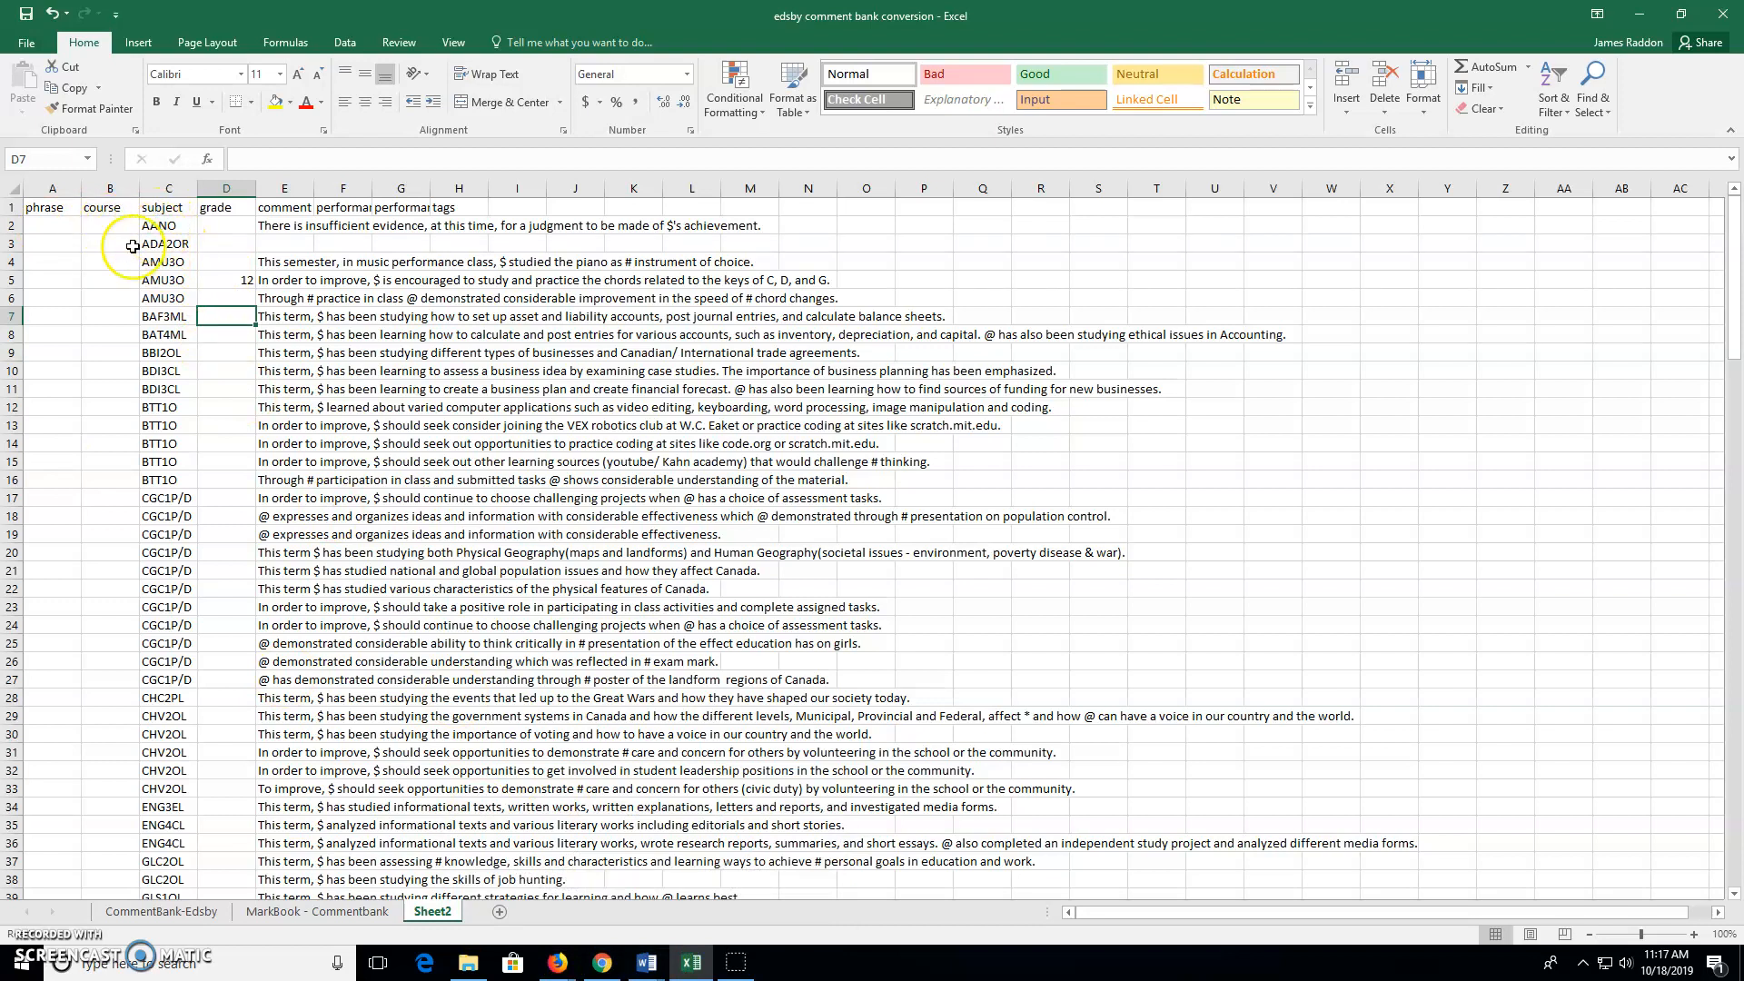
pyautogui.click(107, 226)
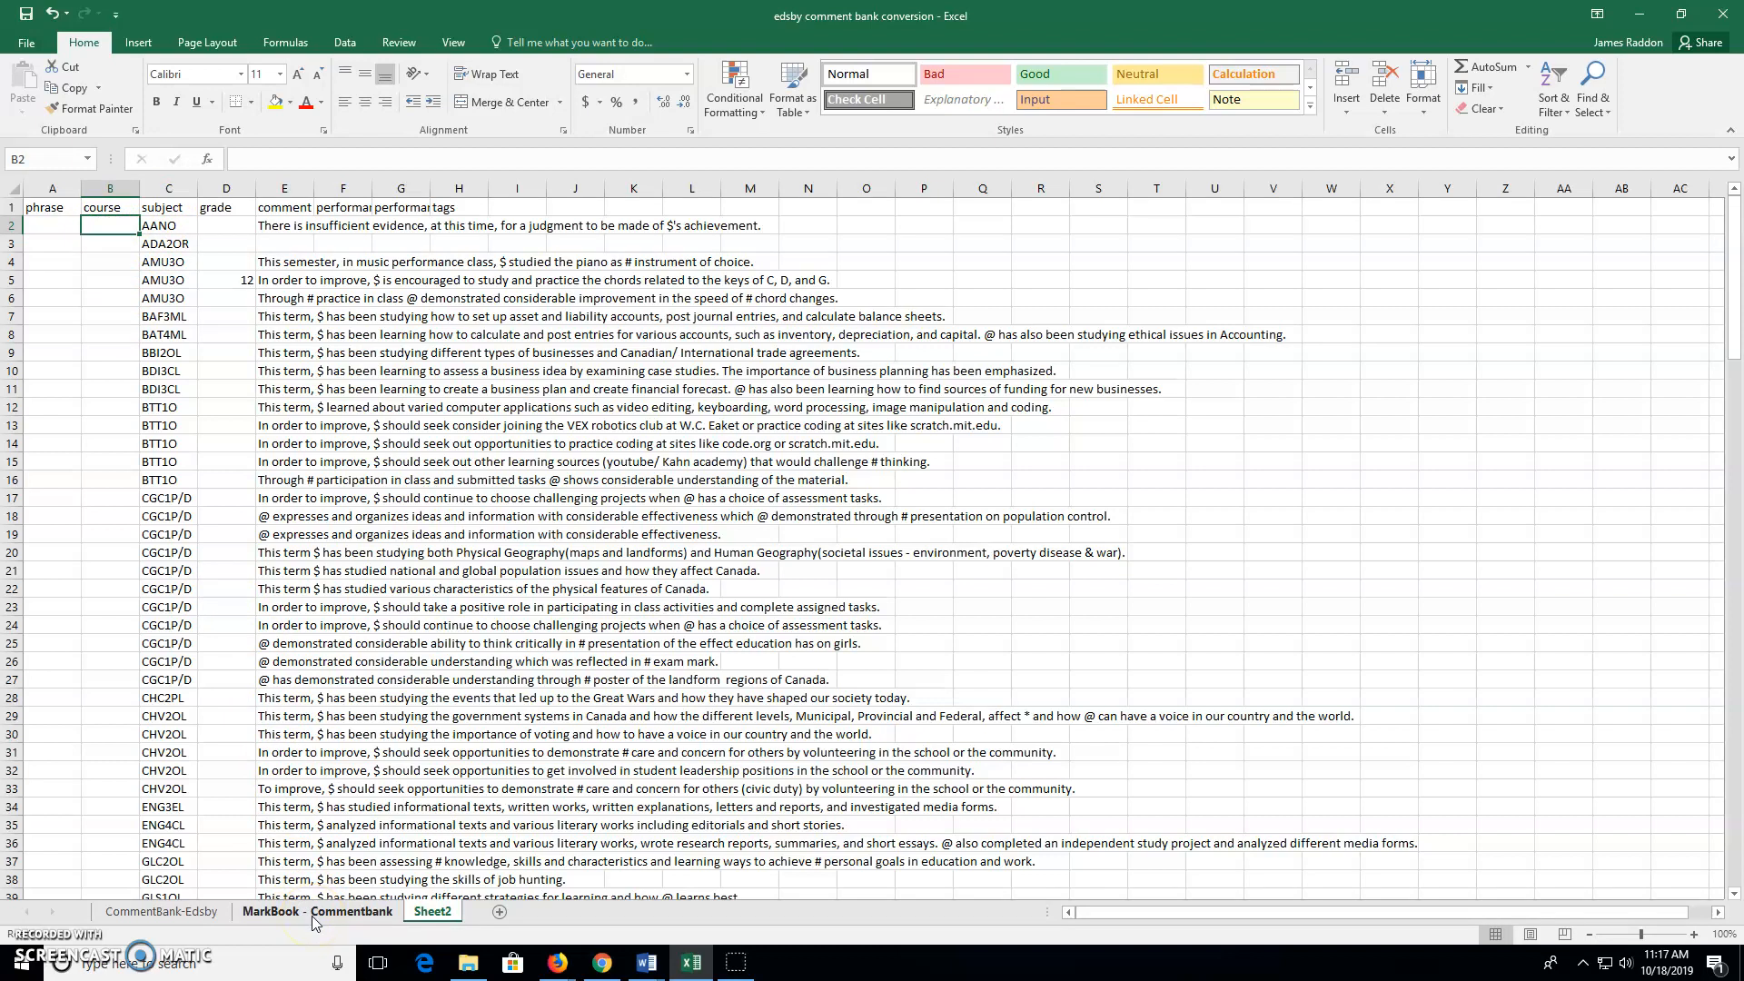
pyautogui.click(43, 225)
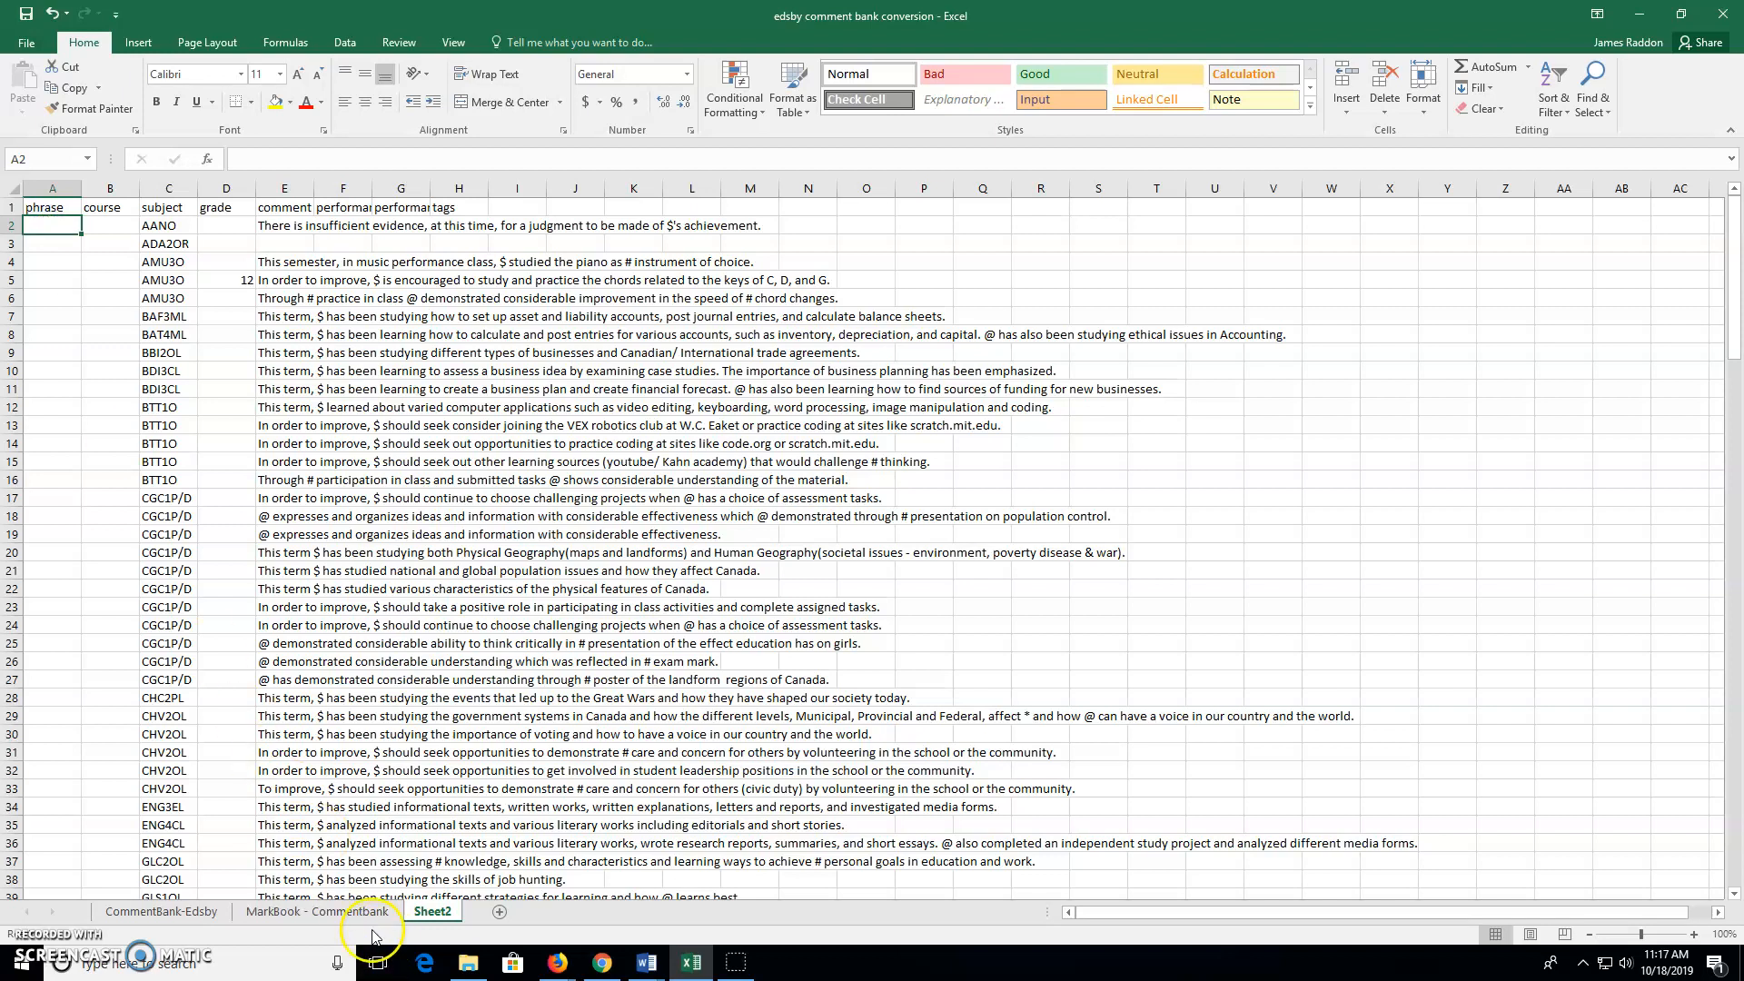
pyautogui.click(194, 913)
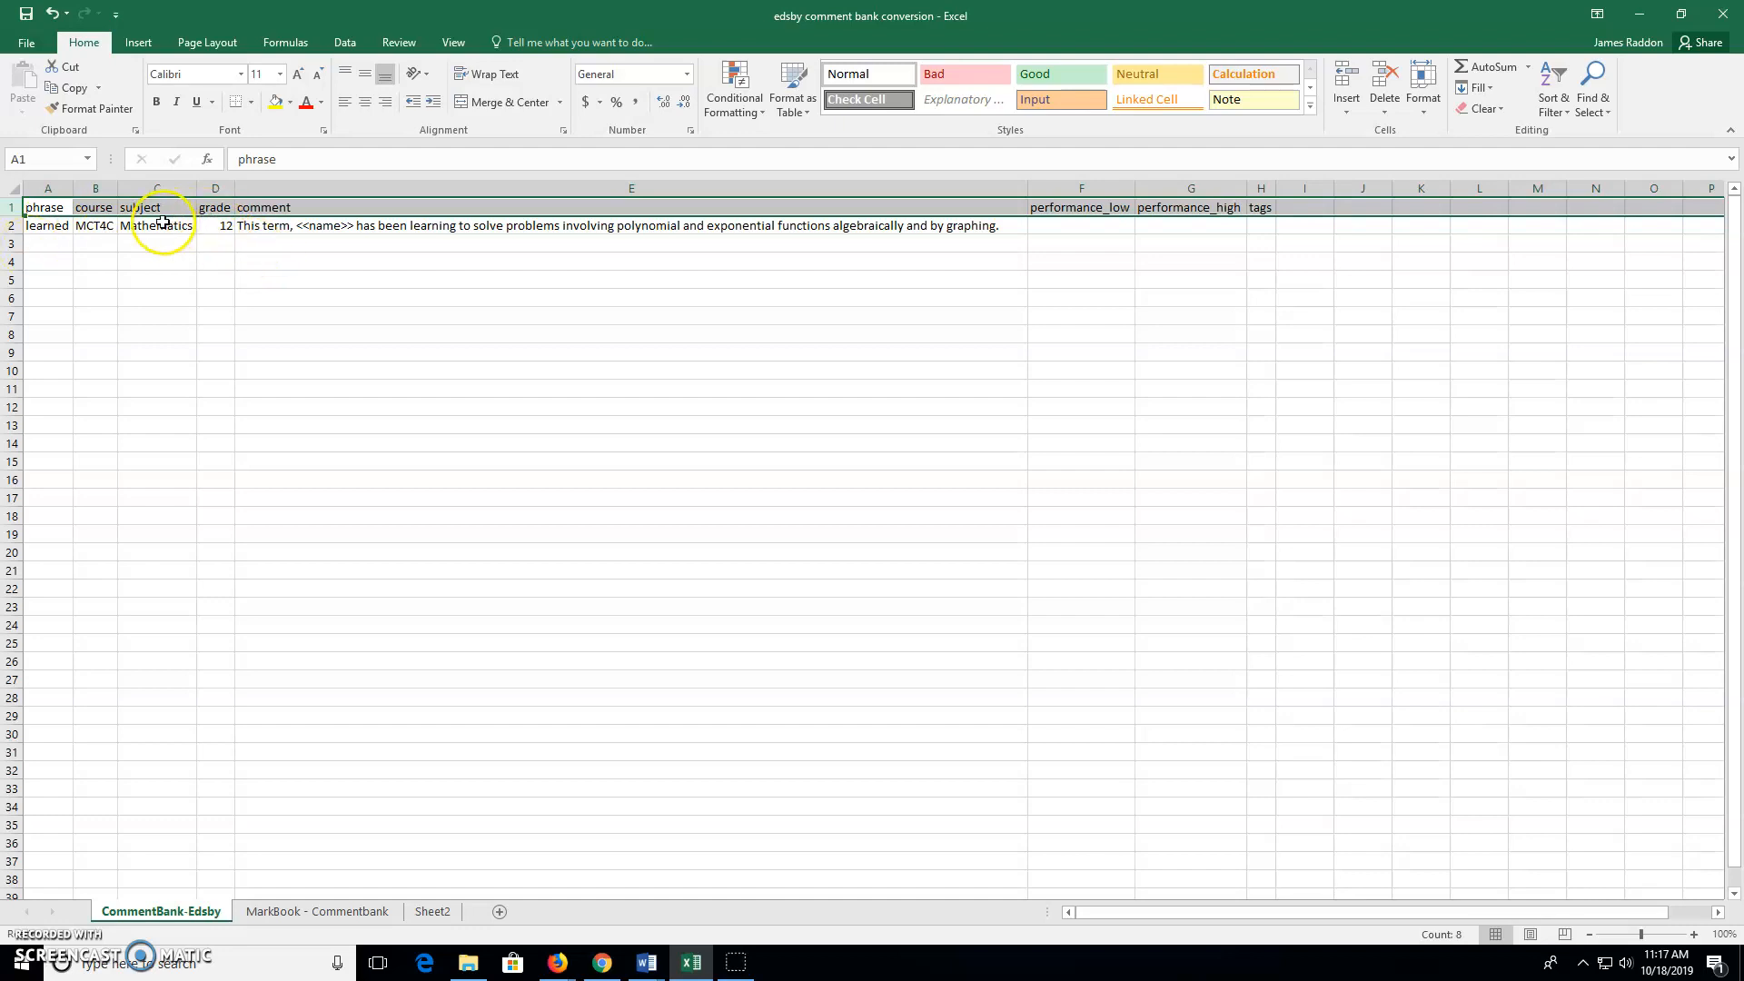
# Undo the column C paste and paste the course codes from B2 down instead
pyautogui.click(330, 911)
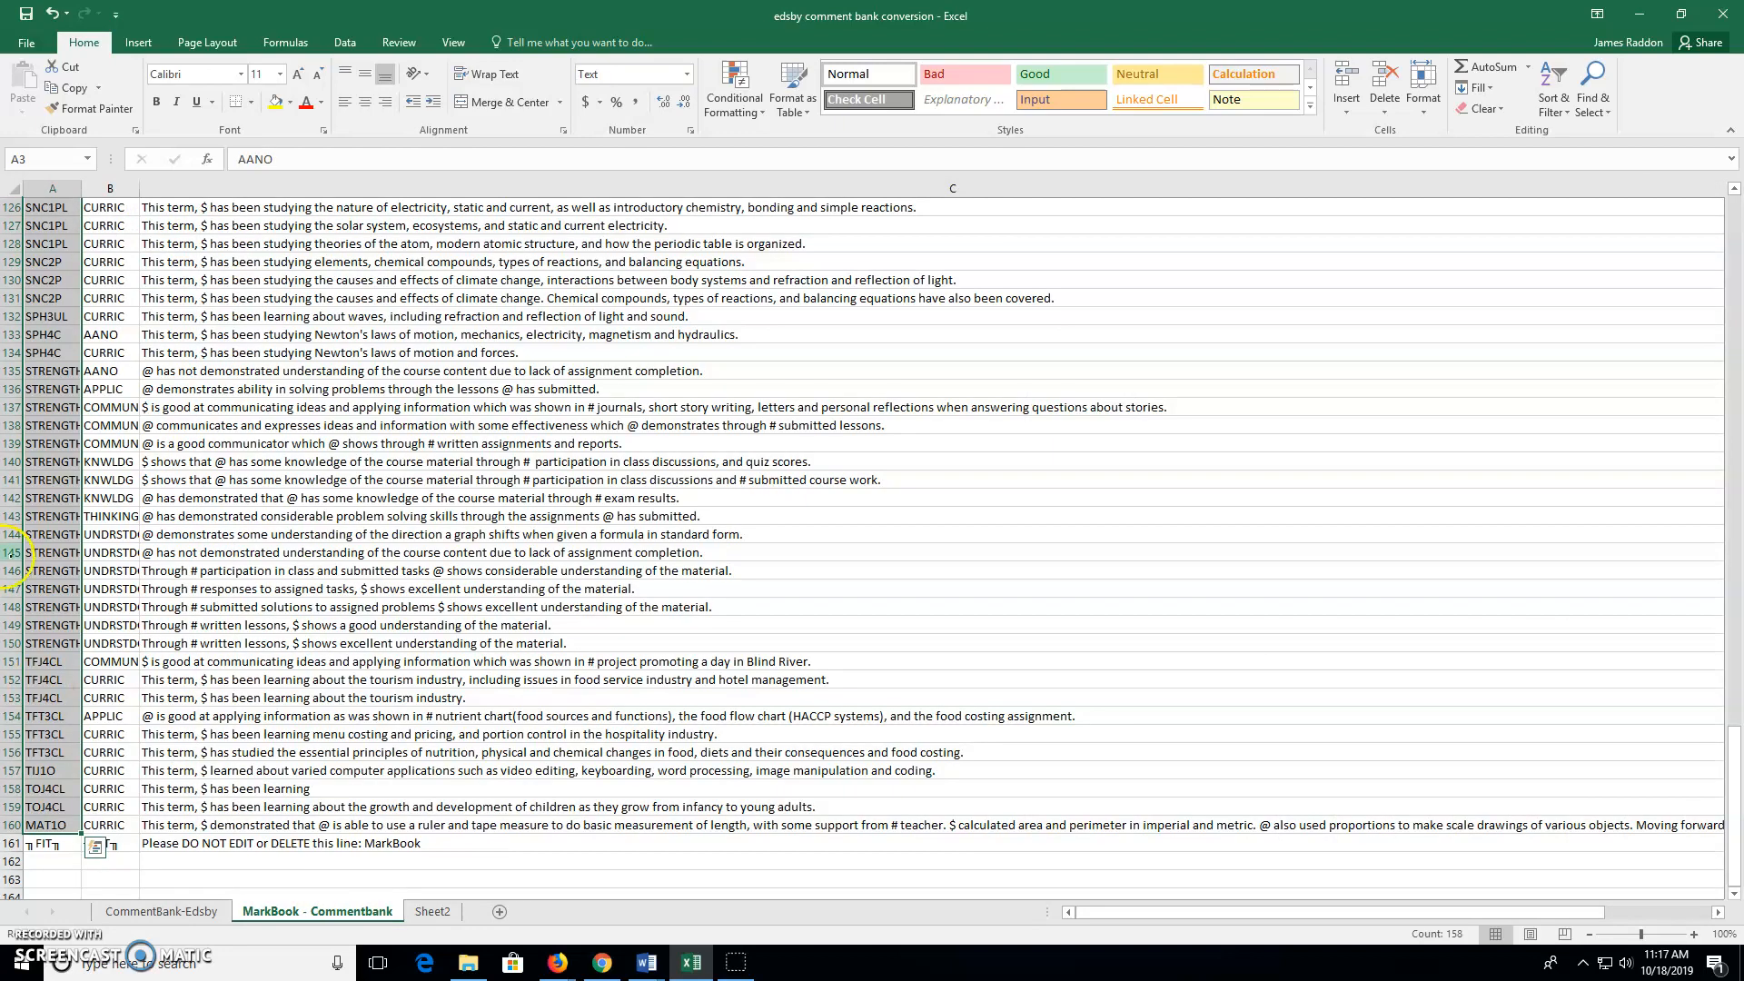
pyautogui.hotkey('ctrl', 'pagedown')
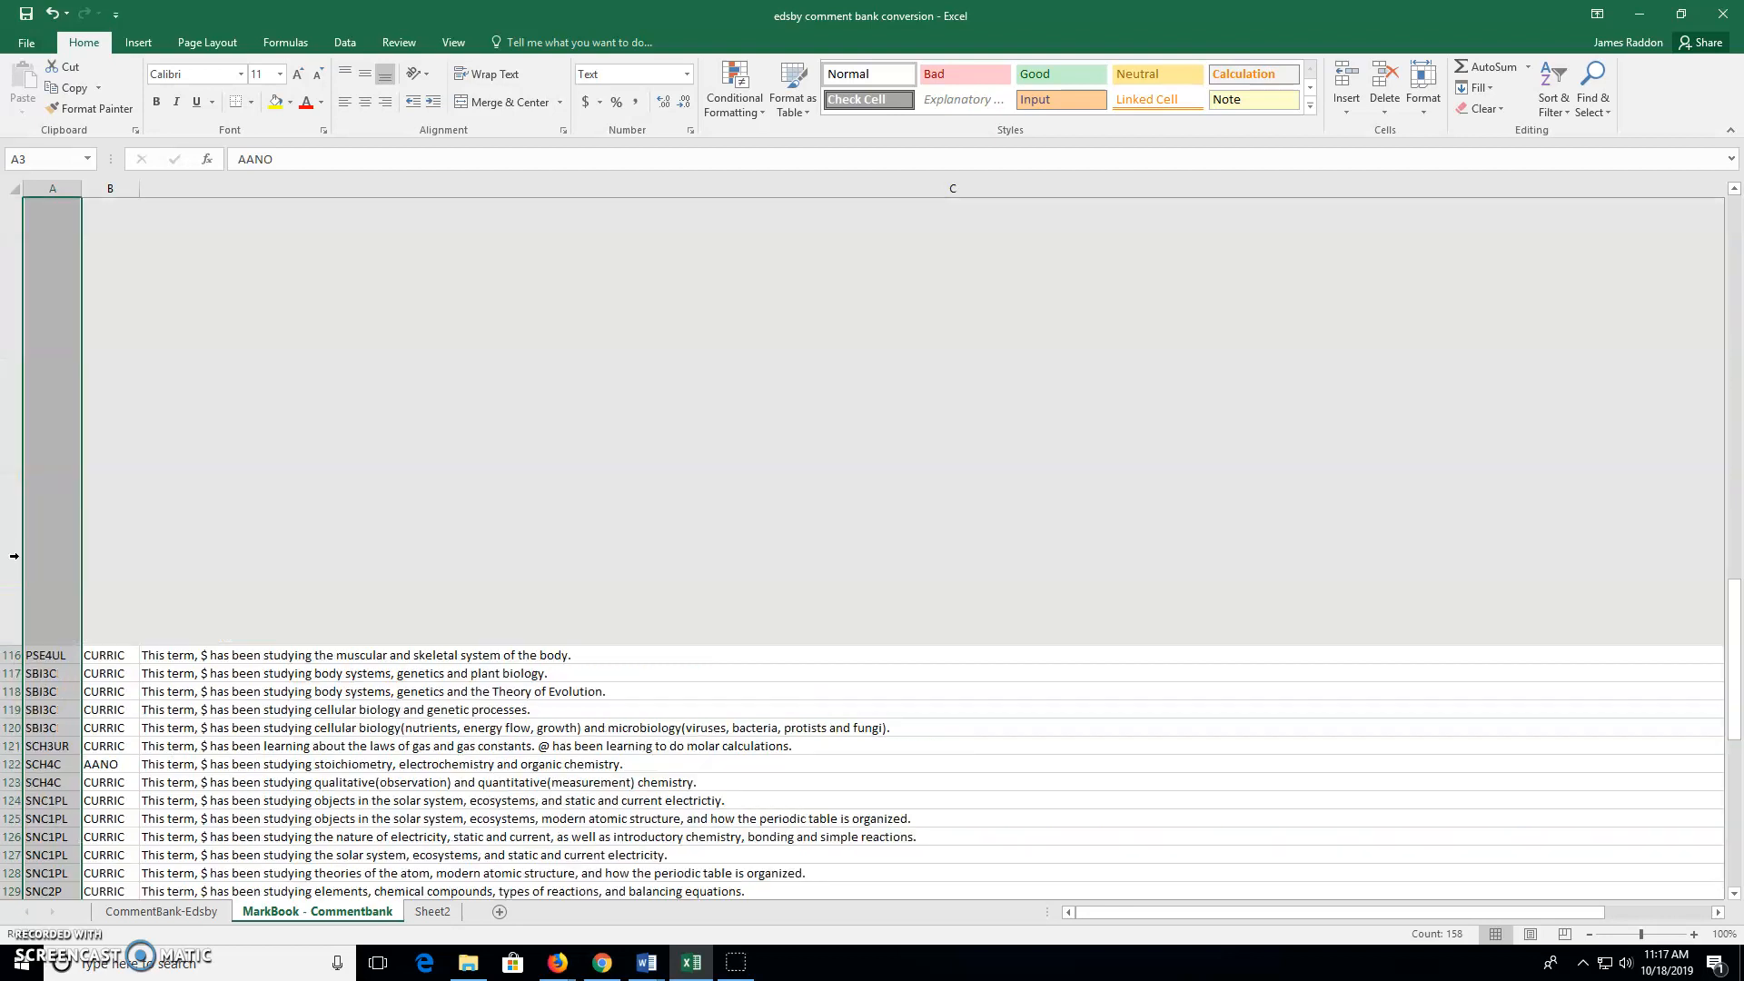
pyautogui.hotkey('ctrl', 'z')
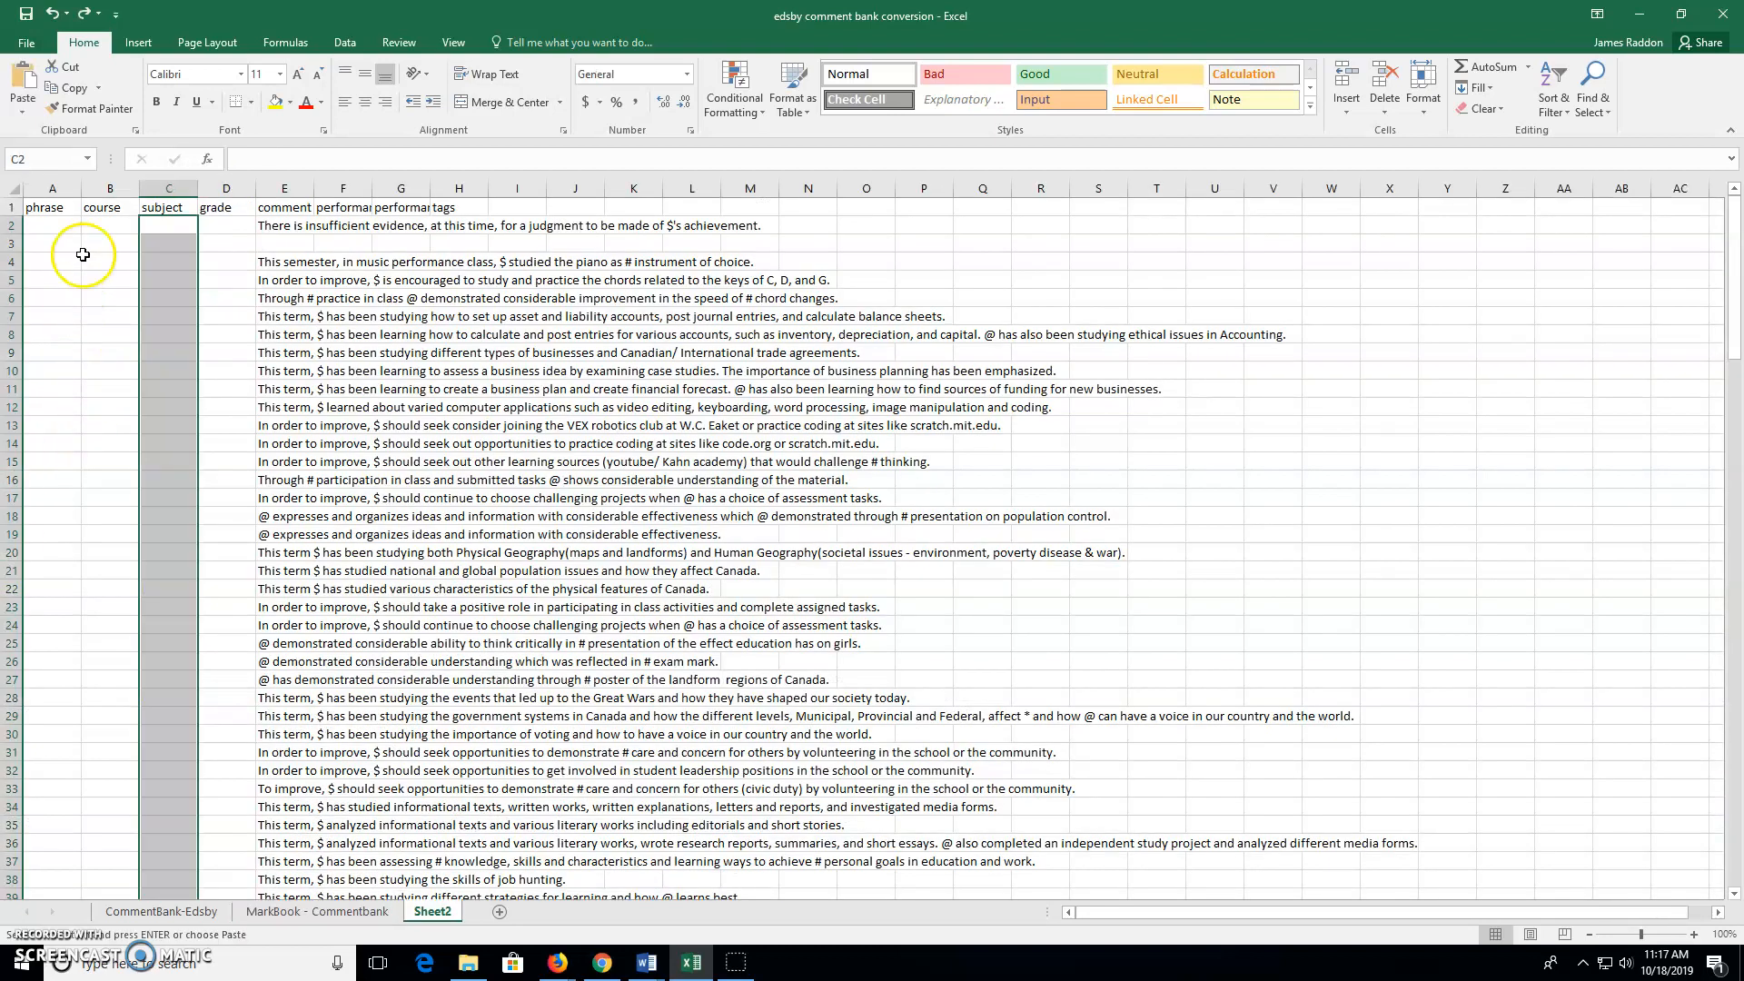
pyautogui.click(107, 223)
pyautogui.hotkey('ctrl', 'v')
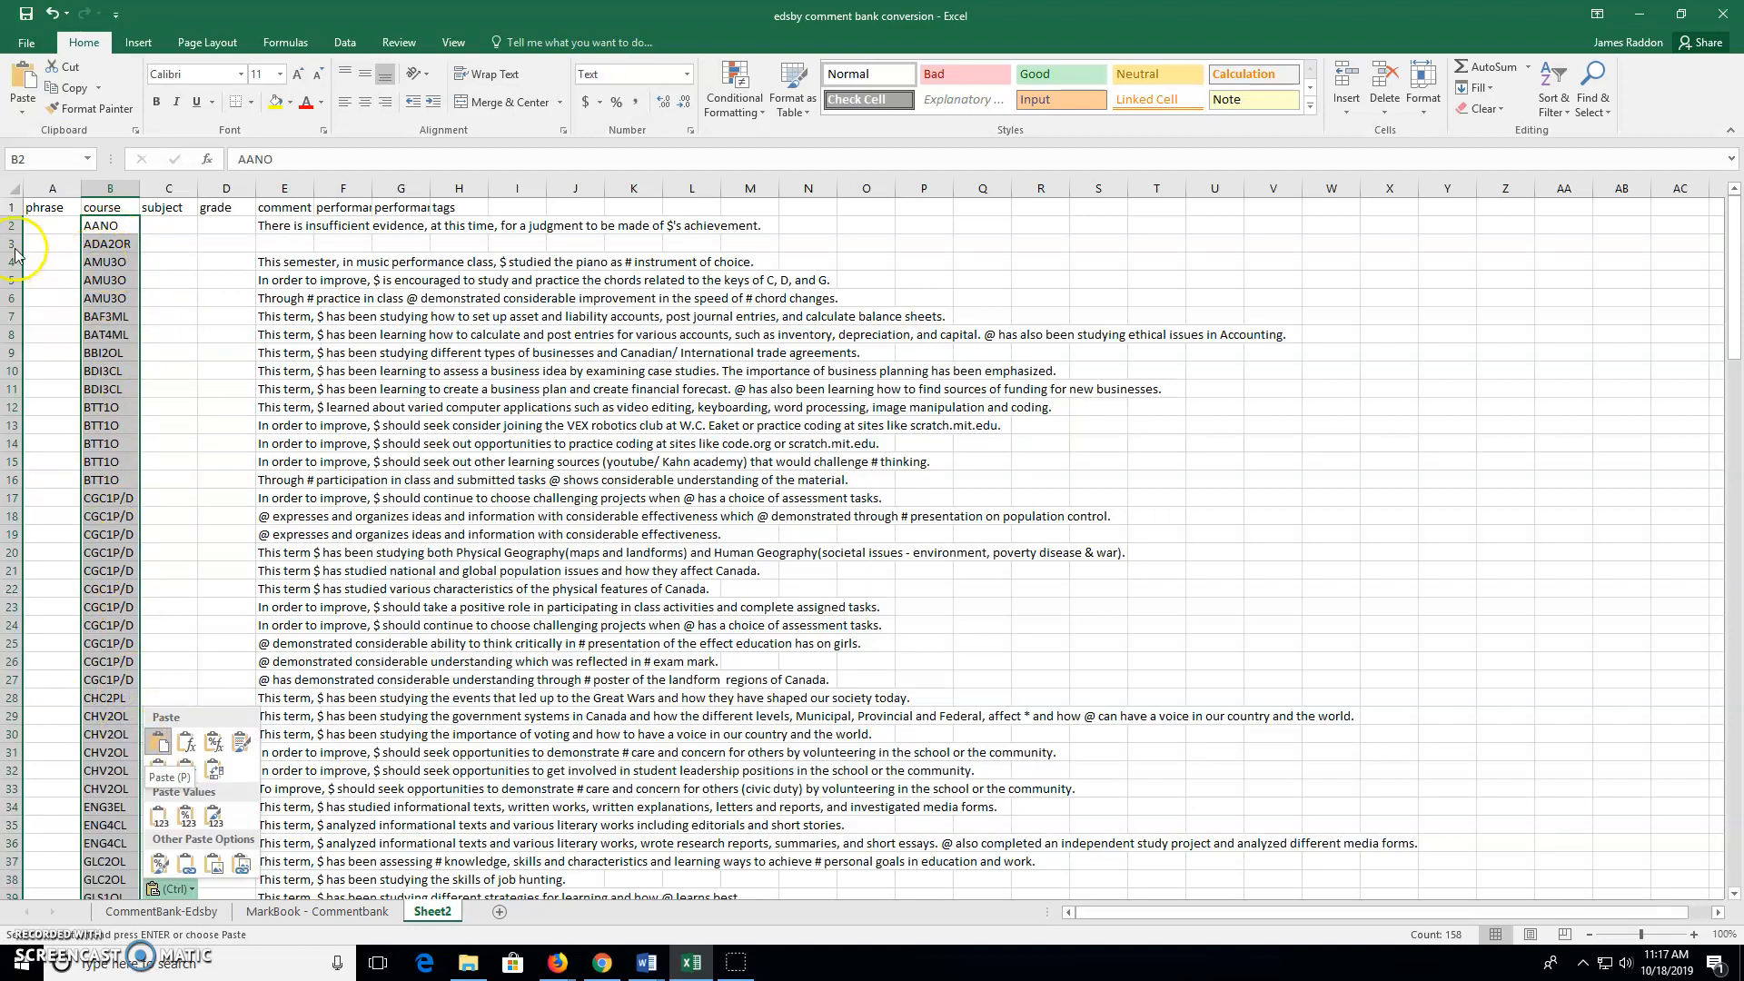
pyautogui.click(49, 227)
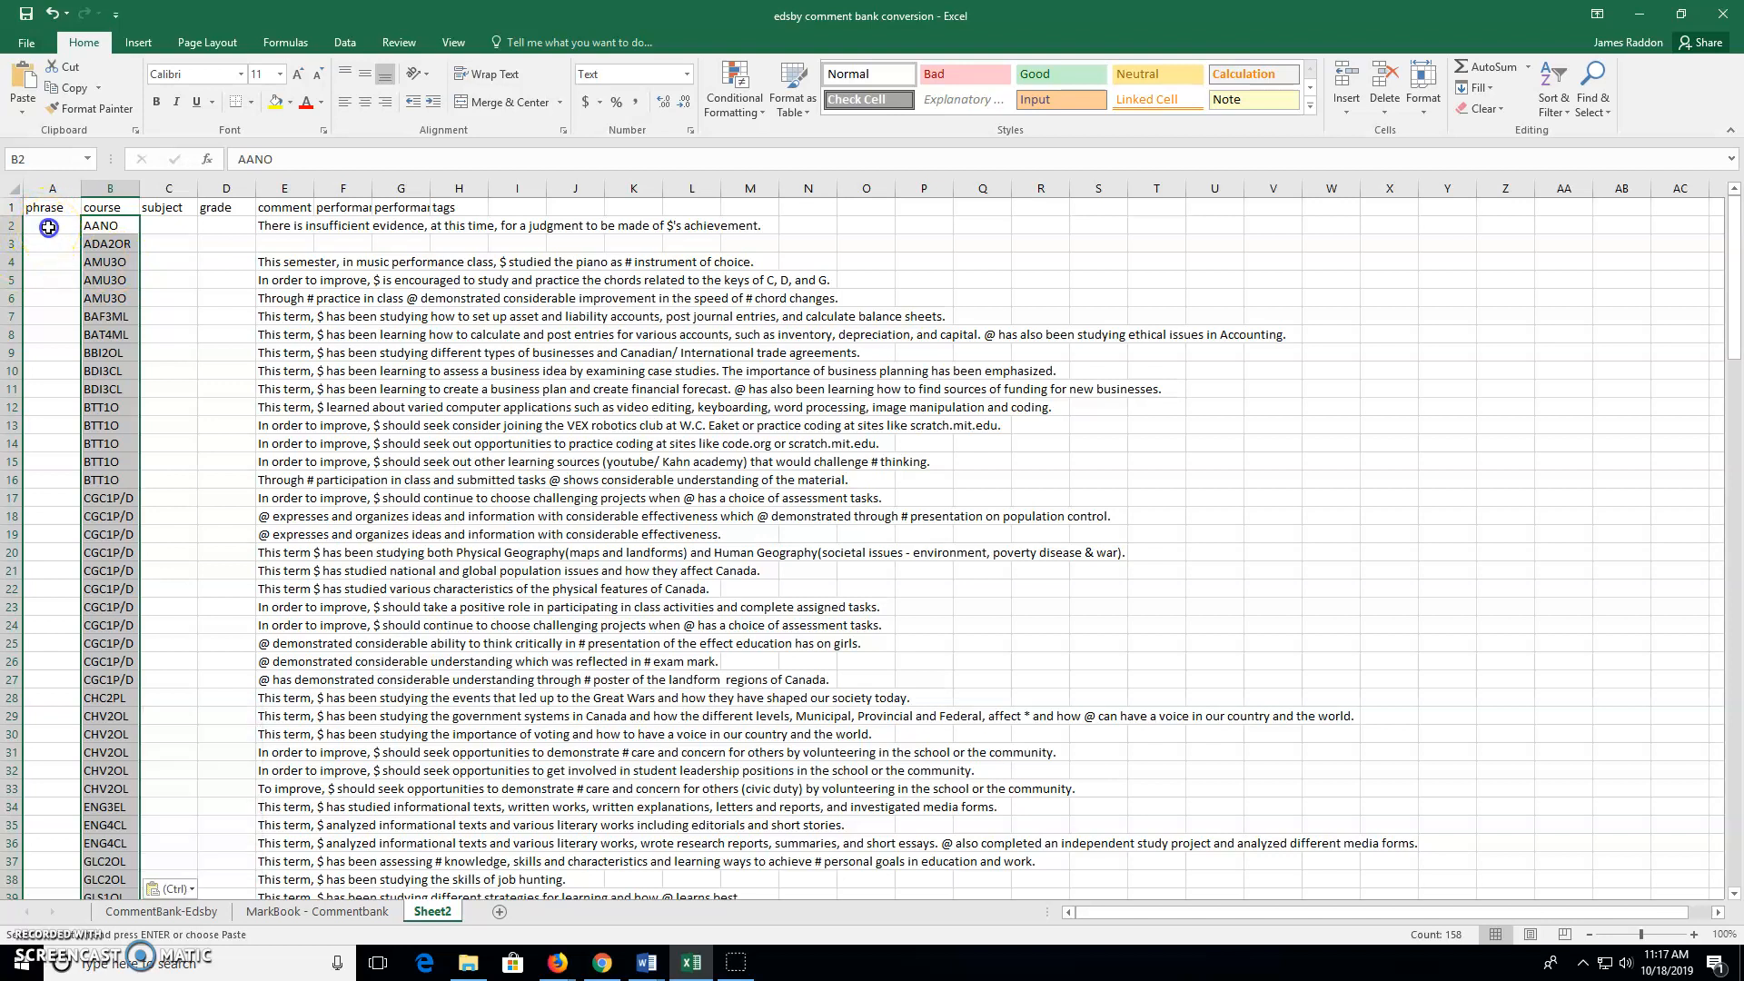
pyautogui.click(49, 227)
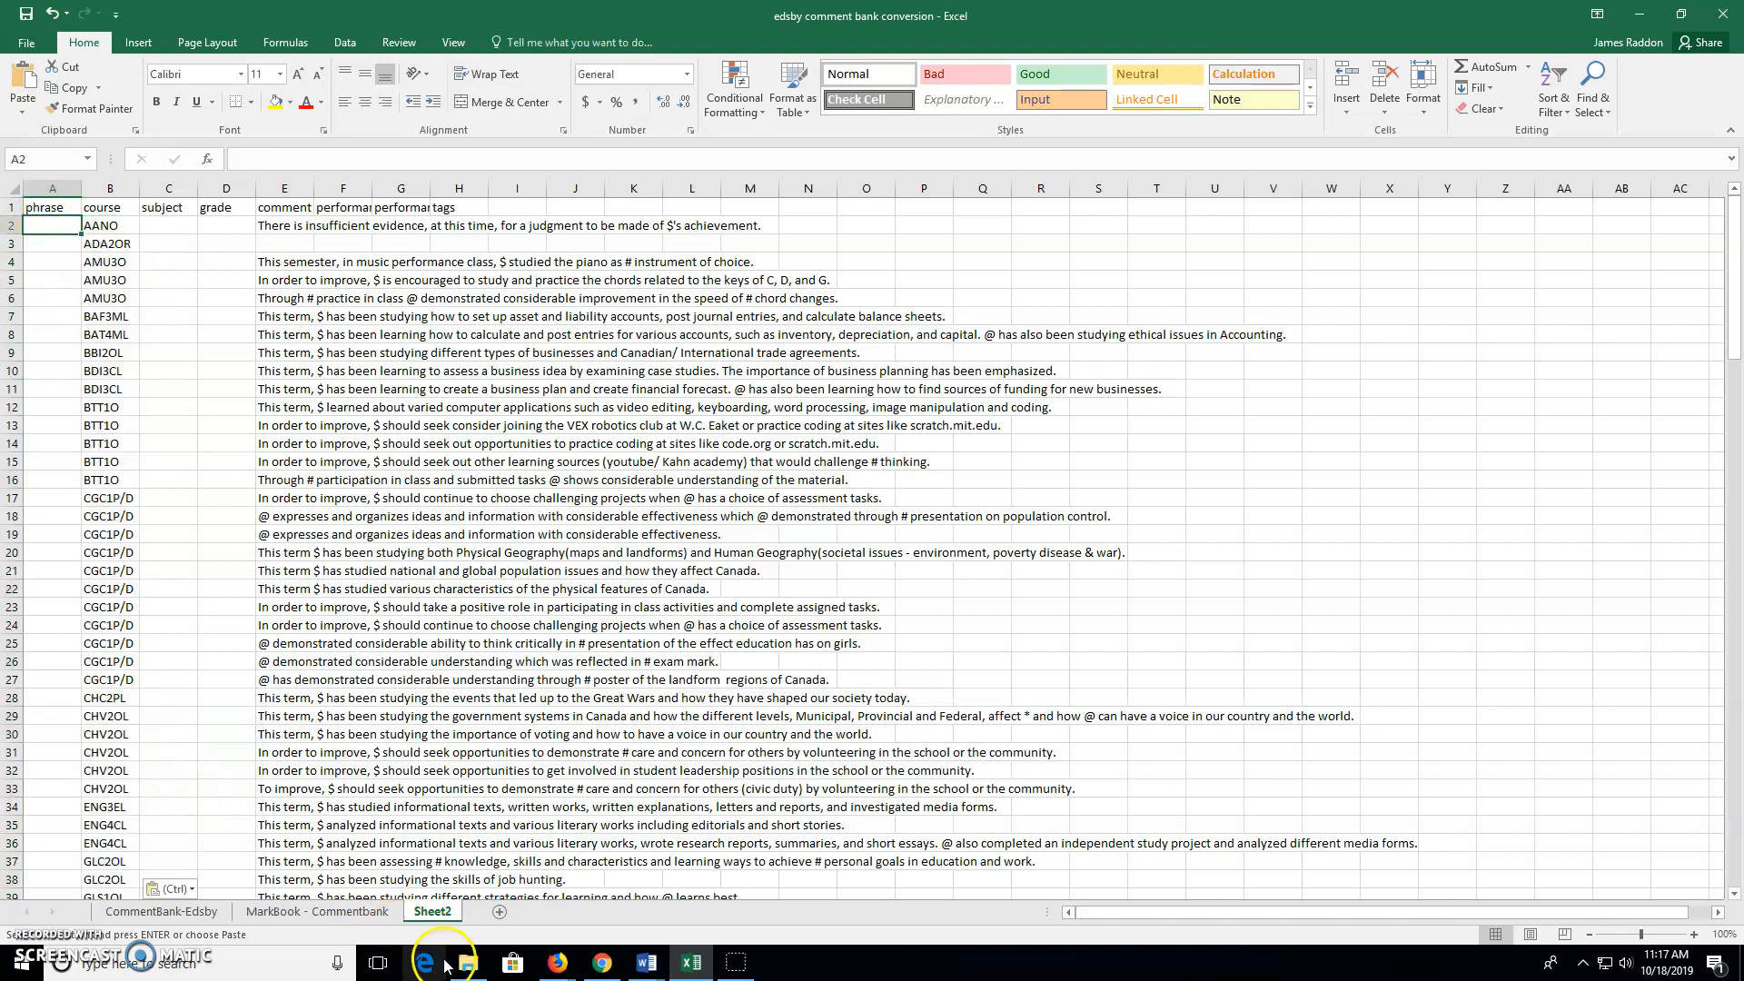
pyautogui.click(161, 910)
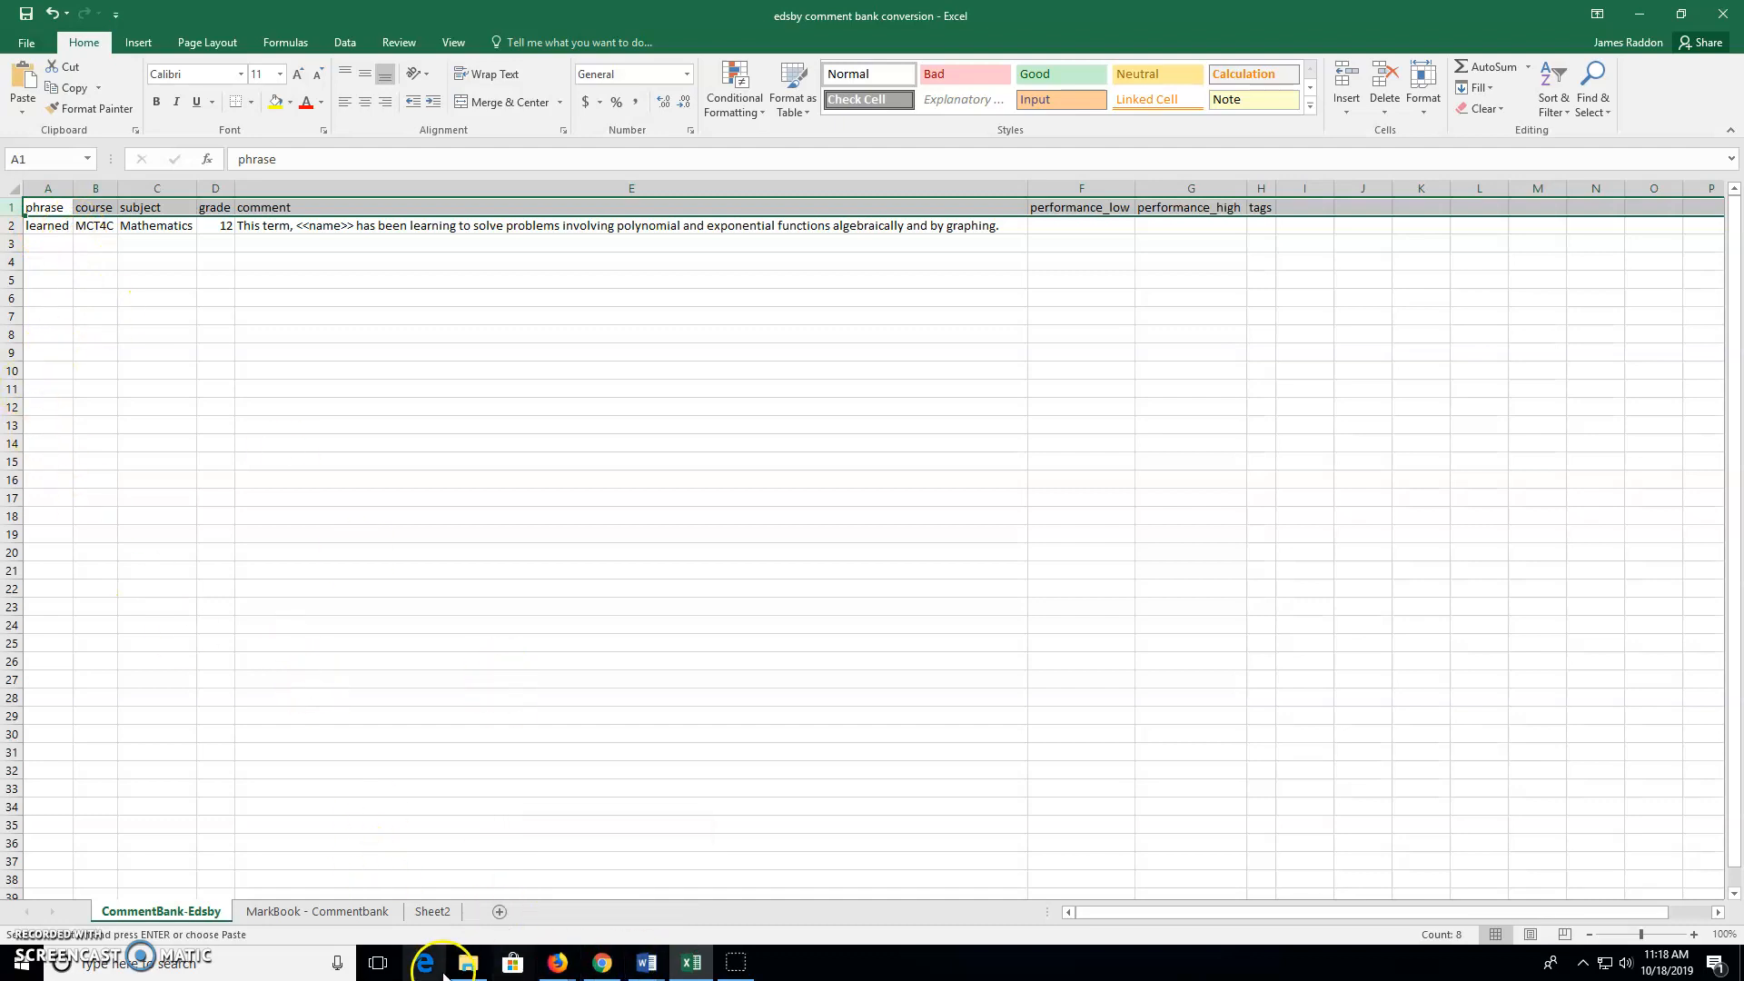
# Bring the Edsby browser window forward and return to the Mathematics report card tab
pyautogui.moveTo(558, 965)
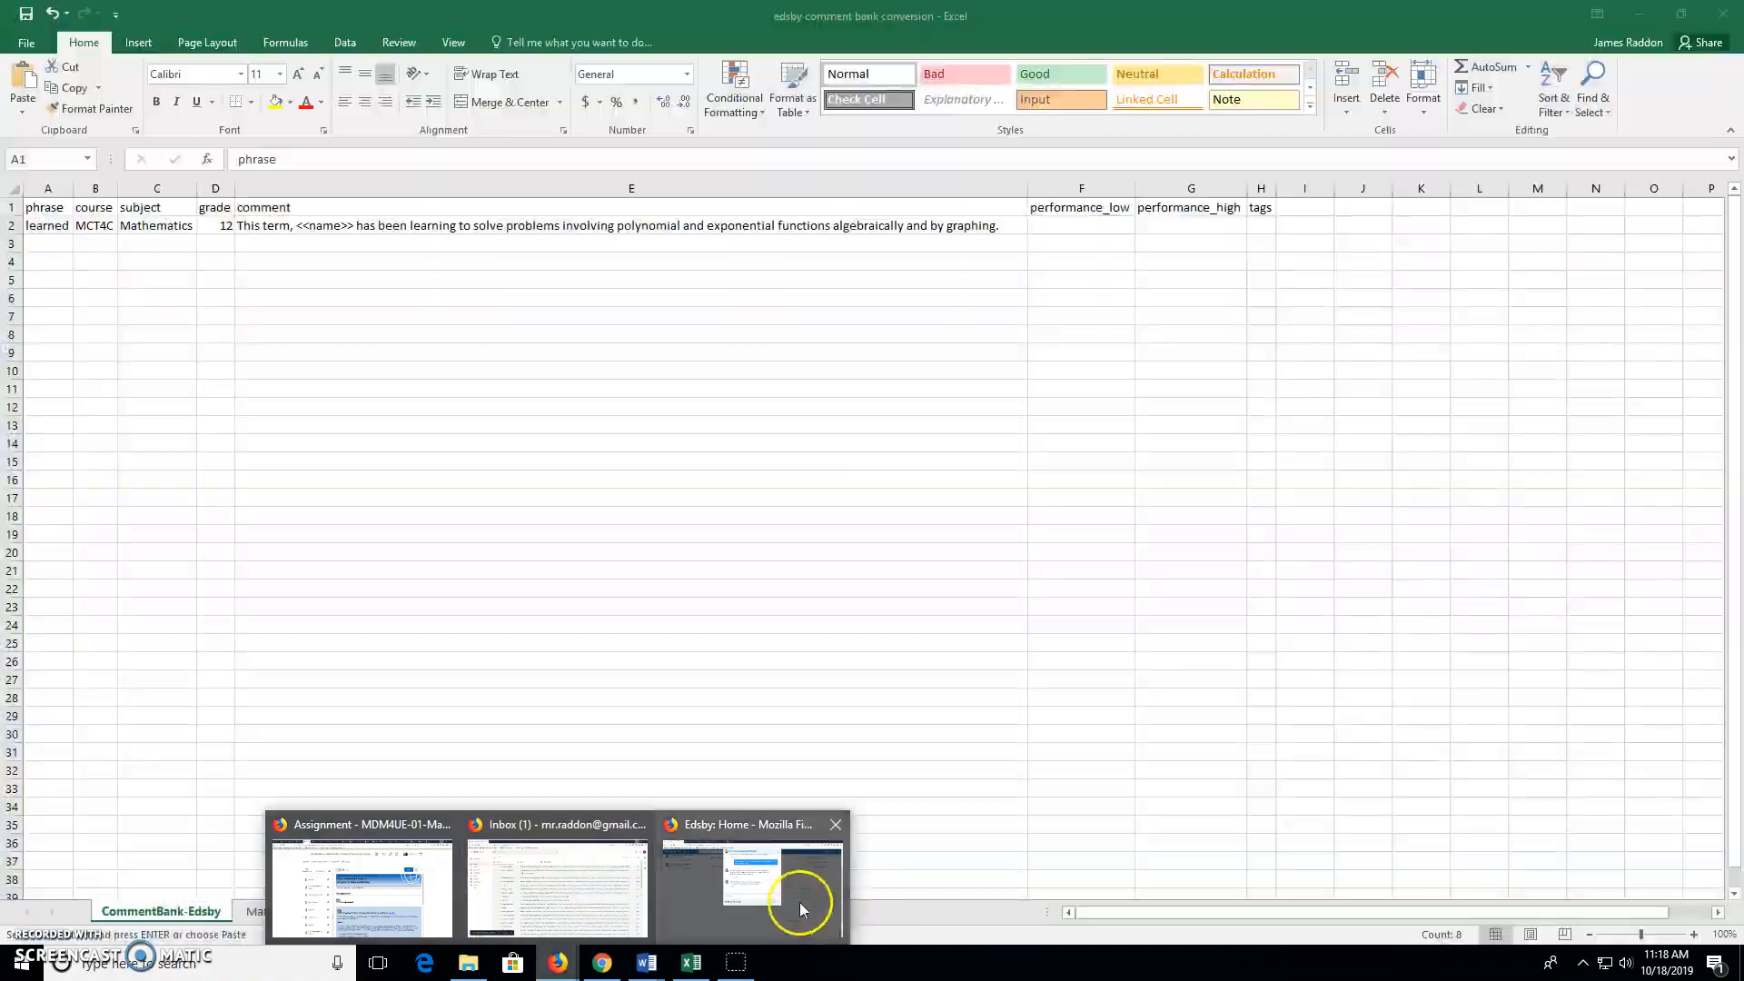
pyautogui.click(798, 899)
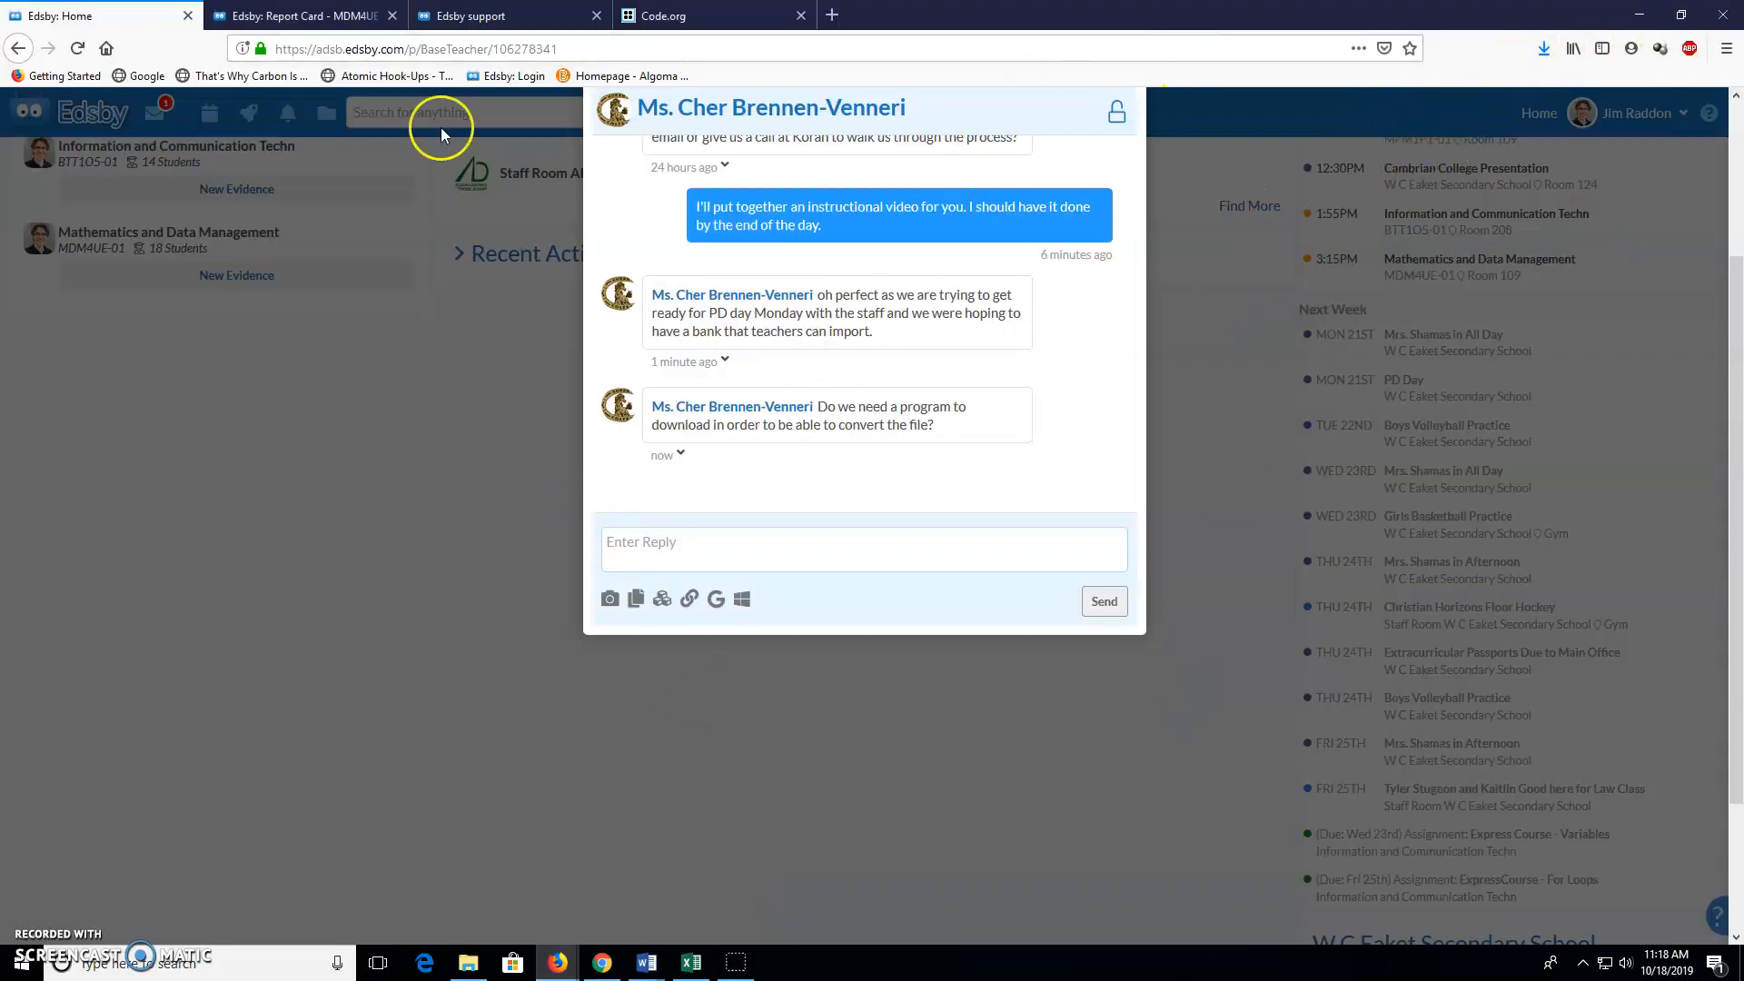
pyautogui.click(299, 15)
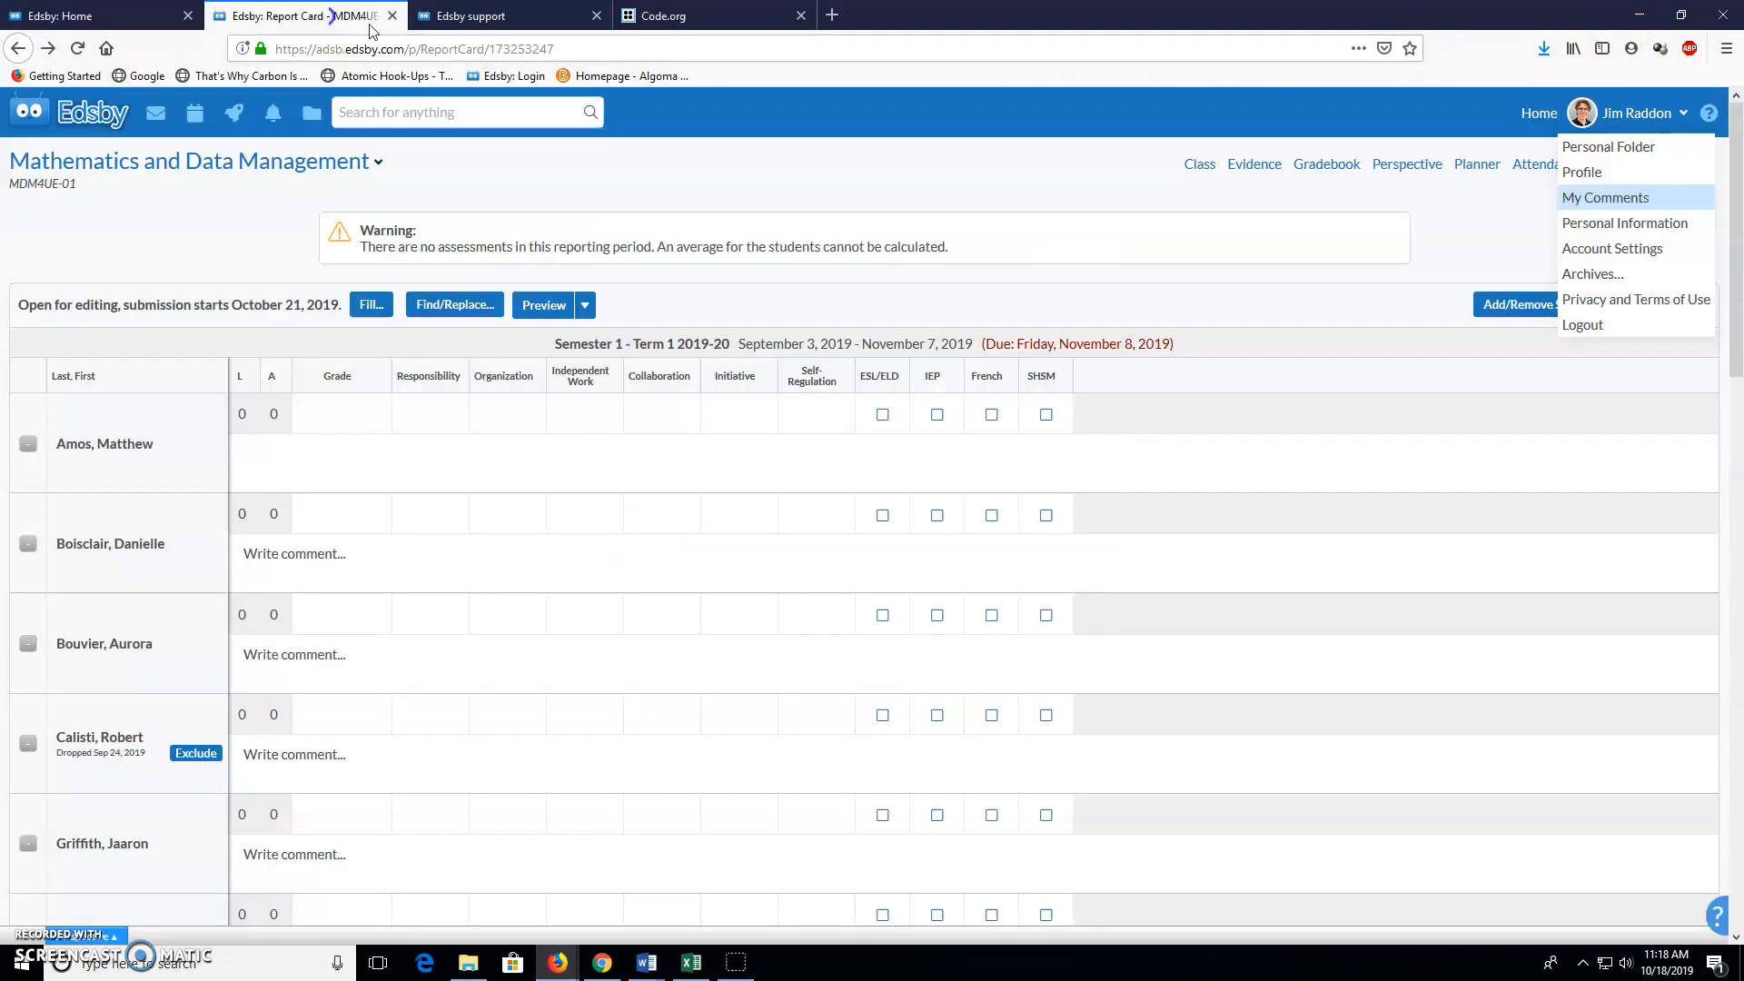
pyautogui.click(555, 27)
pyautogui.click(708, 15)
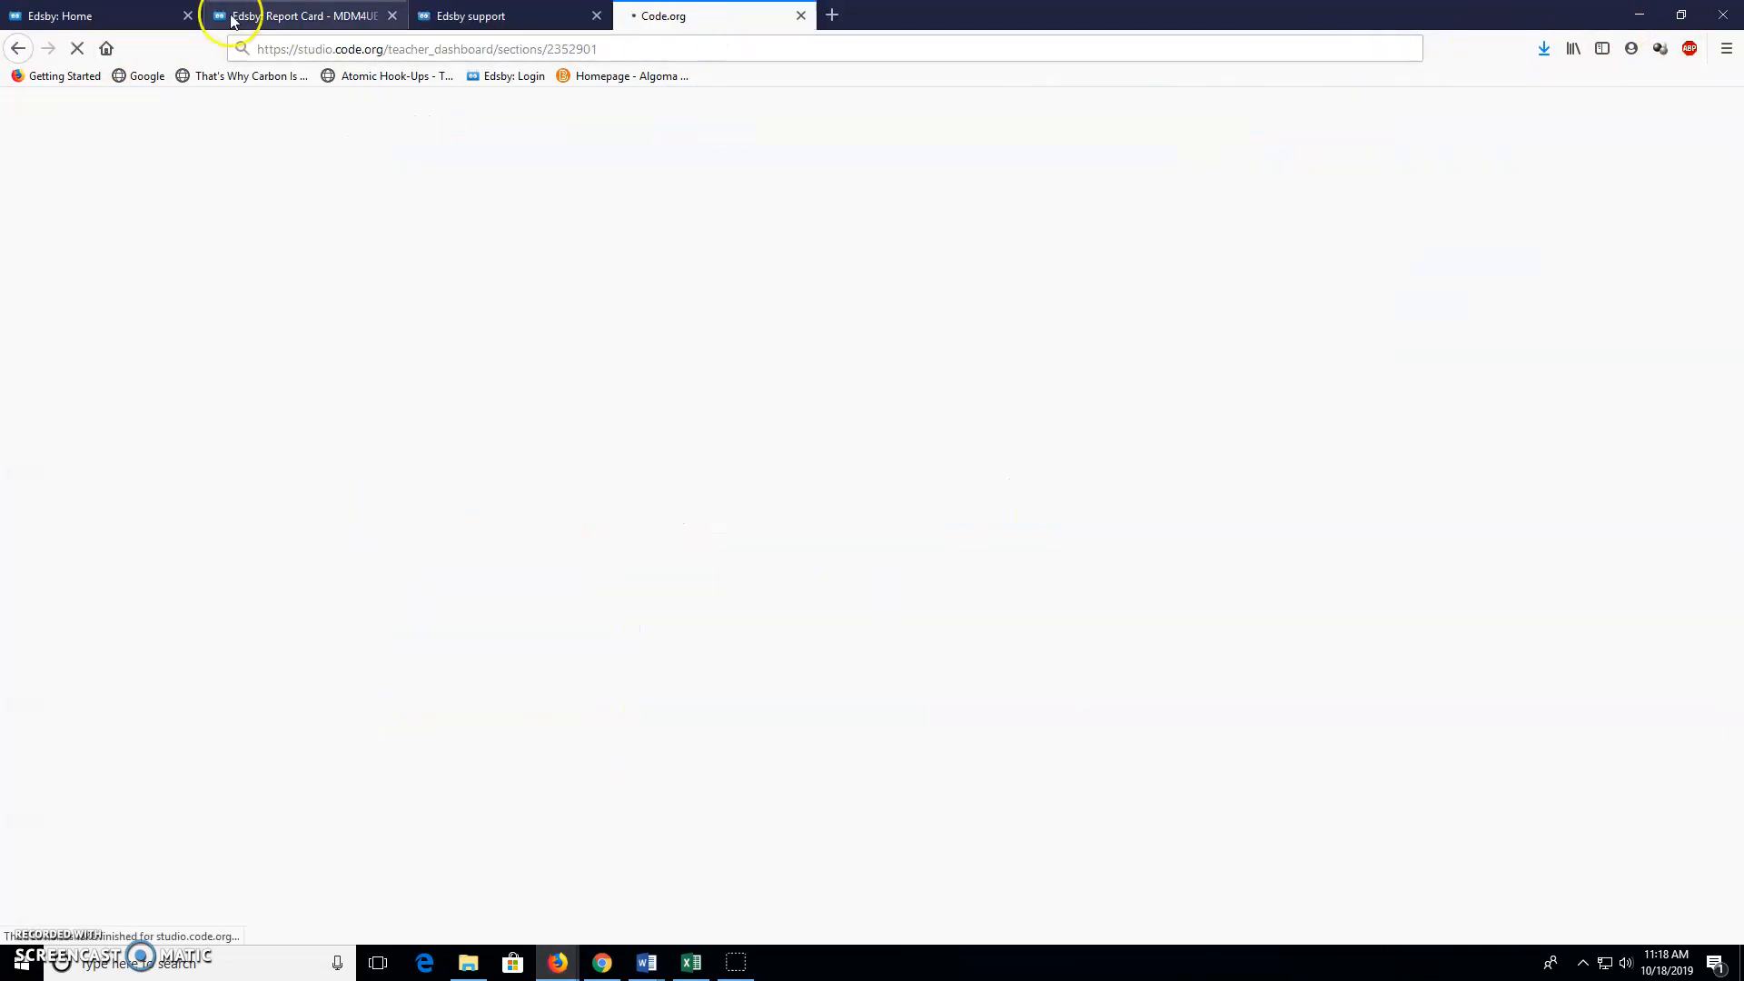
pyautogui.click(296, 16)
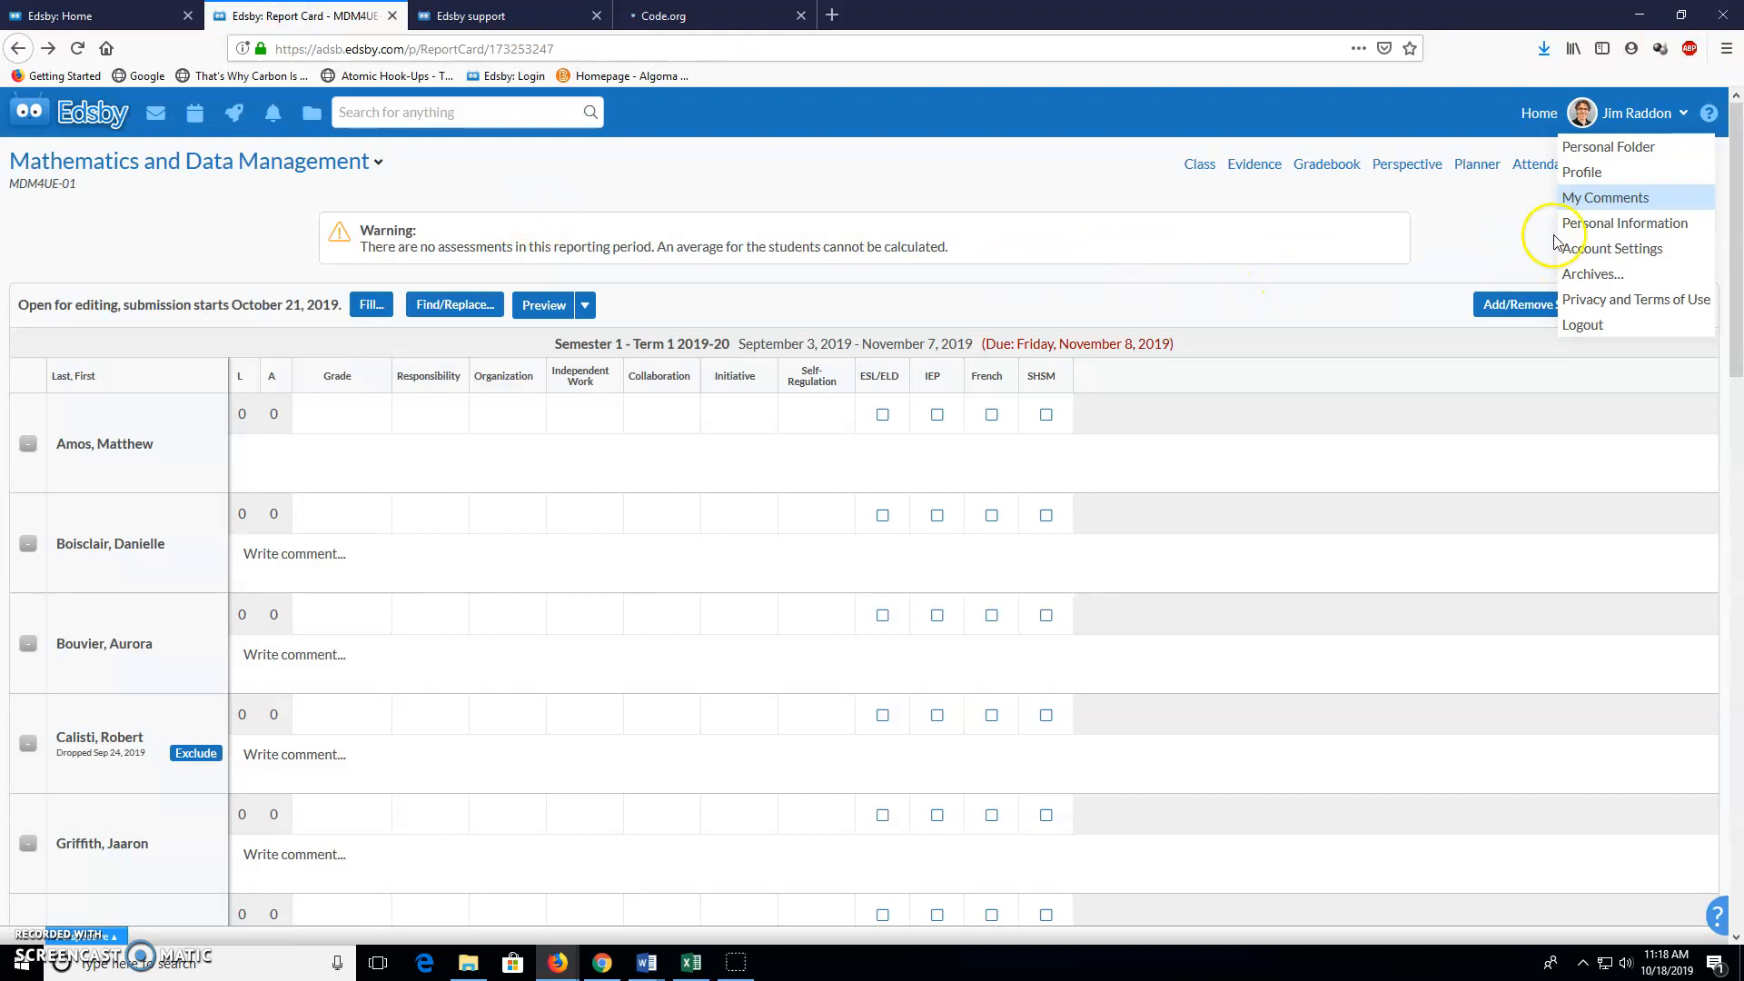
# Open My Comments, check Import/Export options, and view a new comment's Phrase Type choices
pyautogui.click(1581, 198)
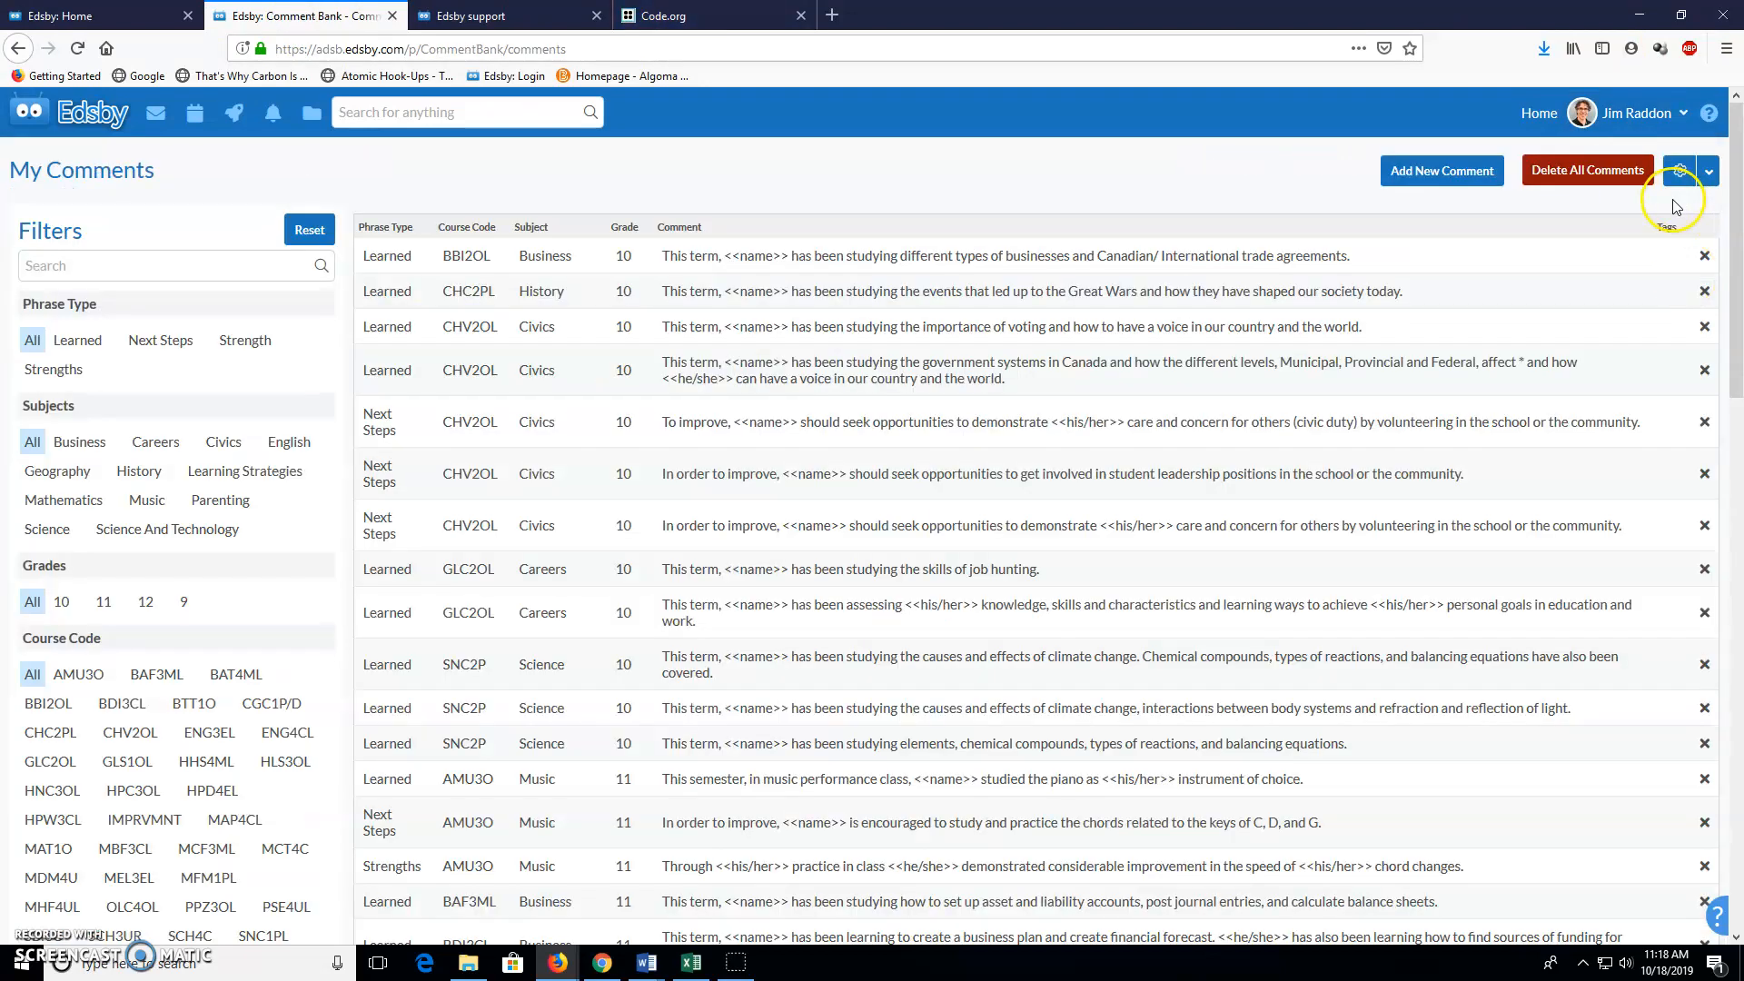
pyautogui.click(1709, 174)
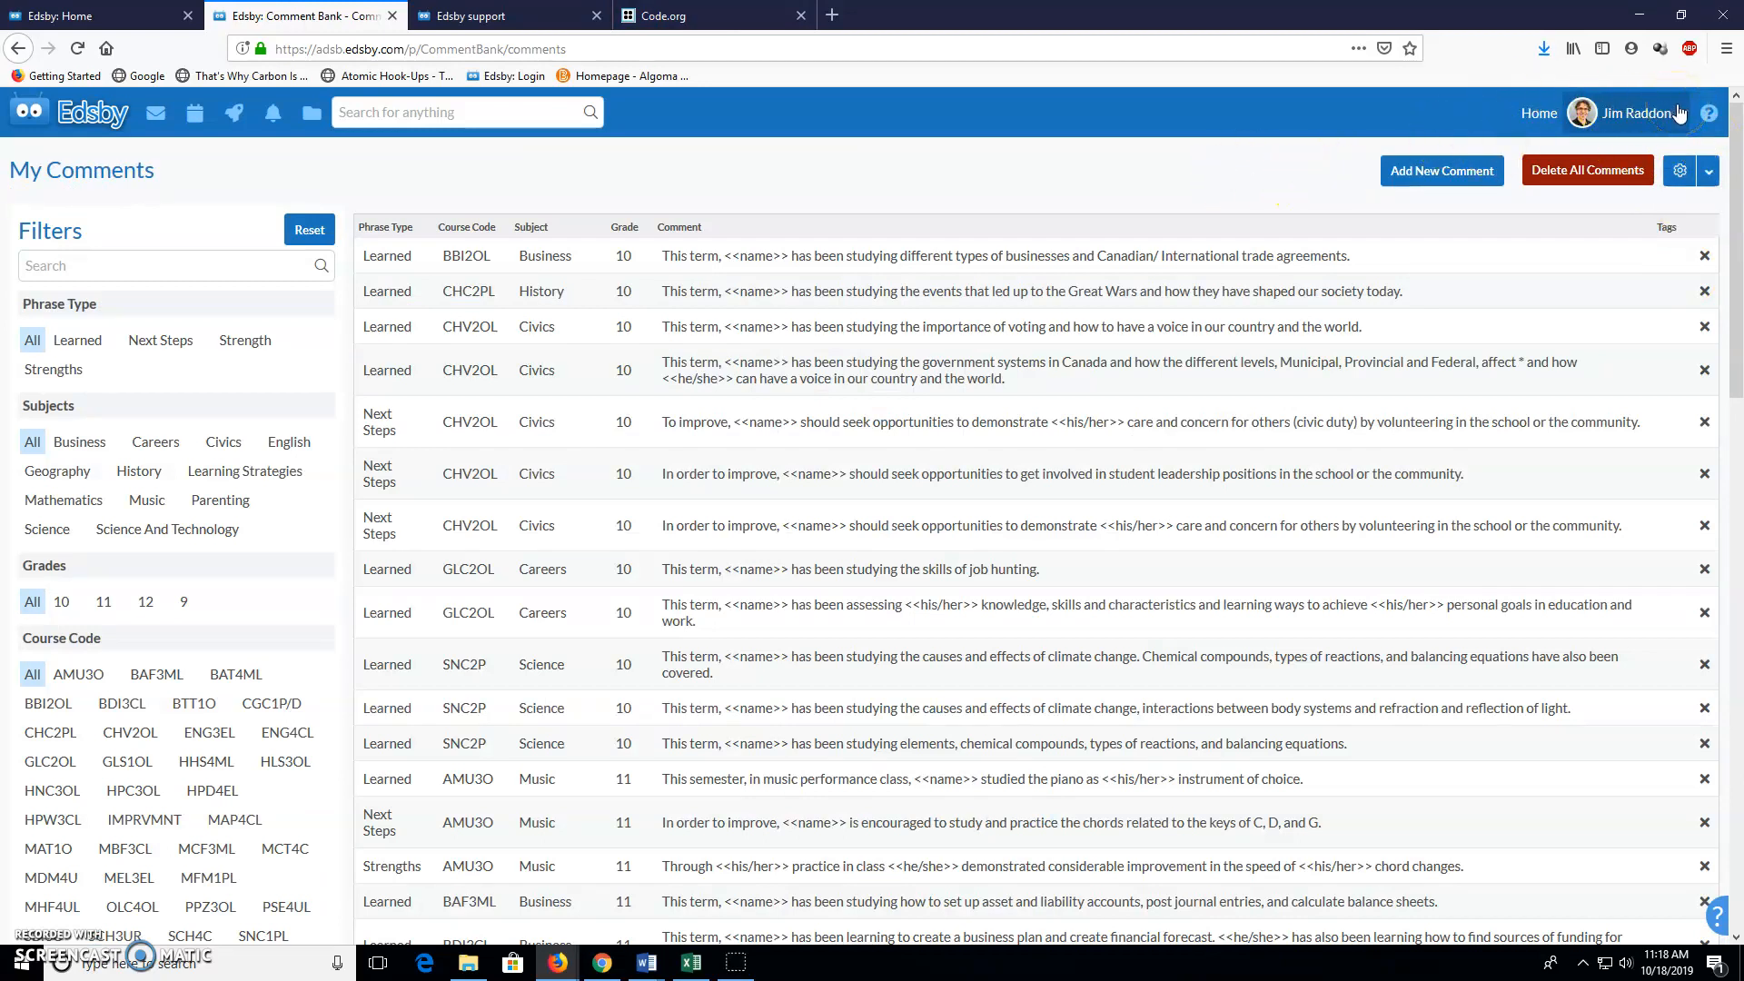
pyautogui.click(1382, 178)
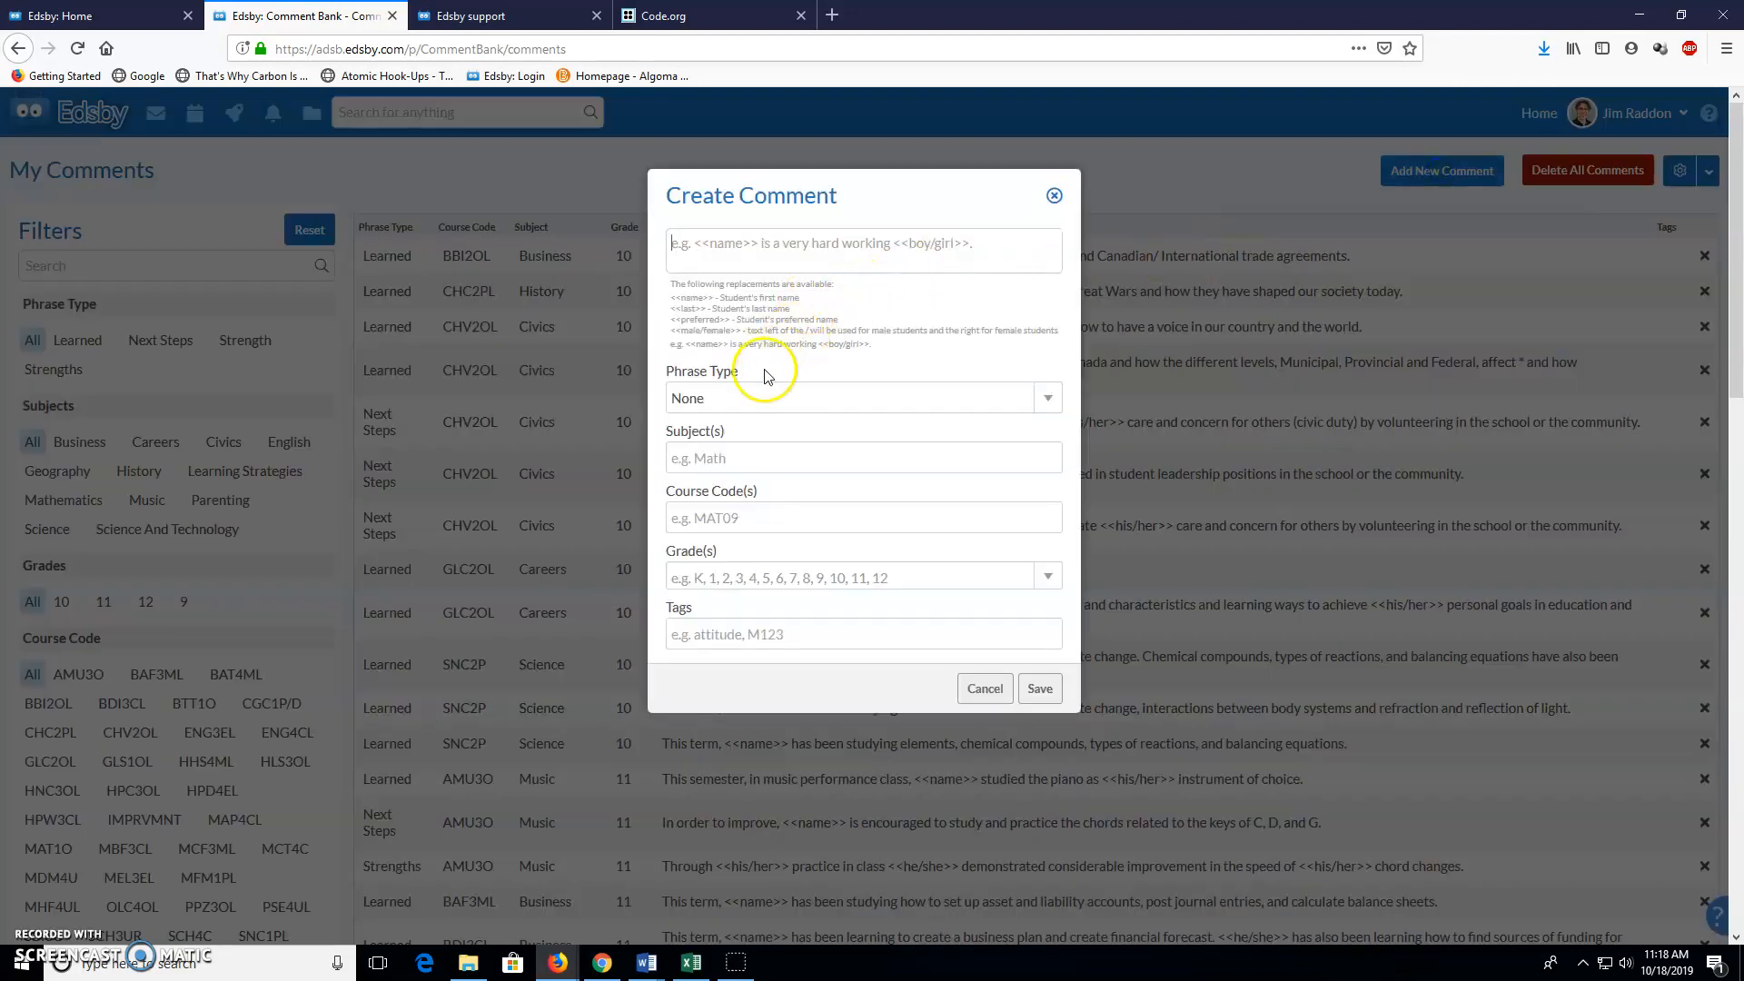
pyautogui.click(1047, 399)
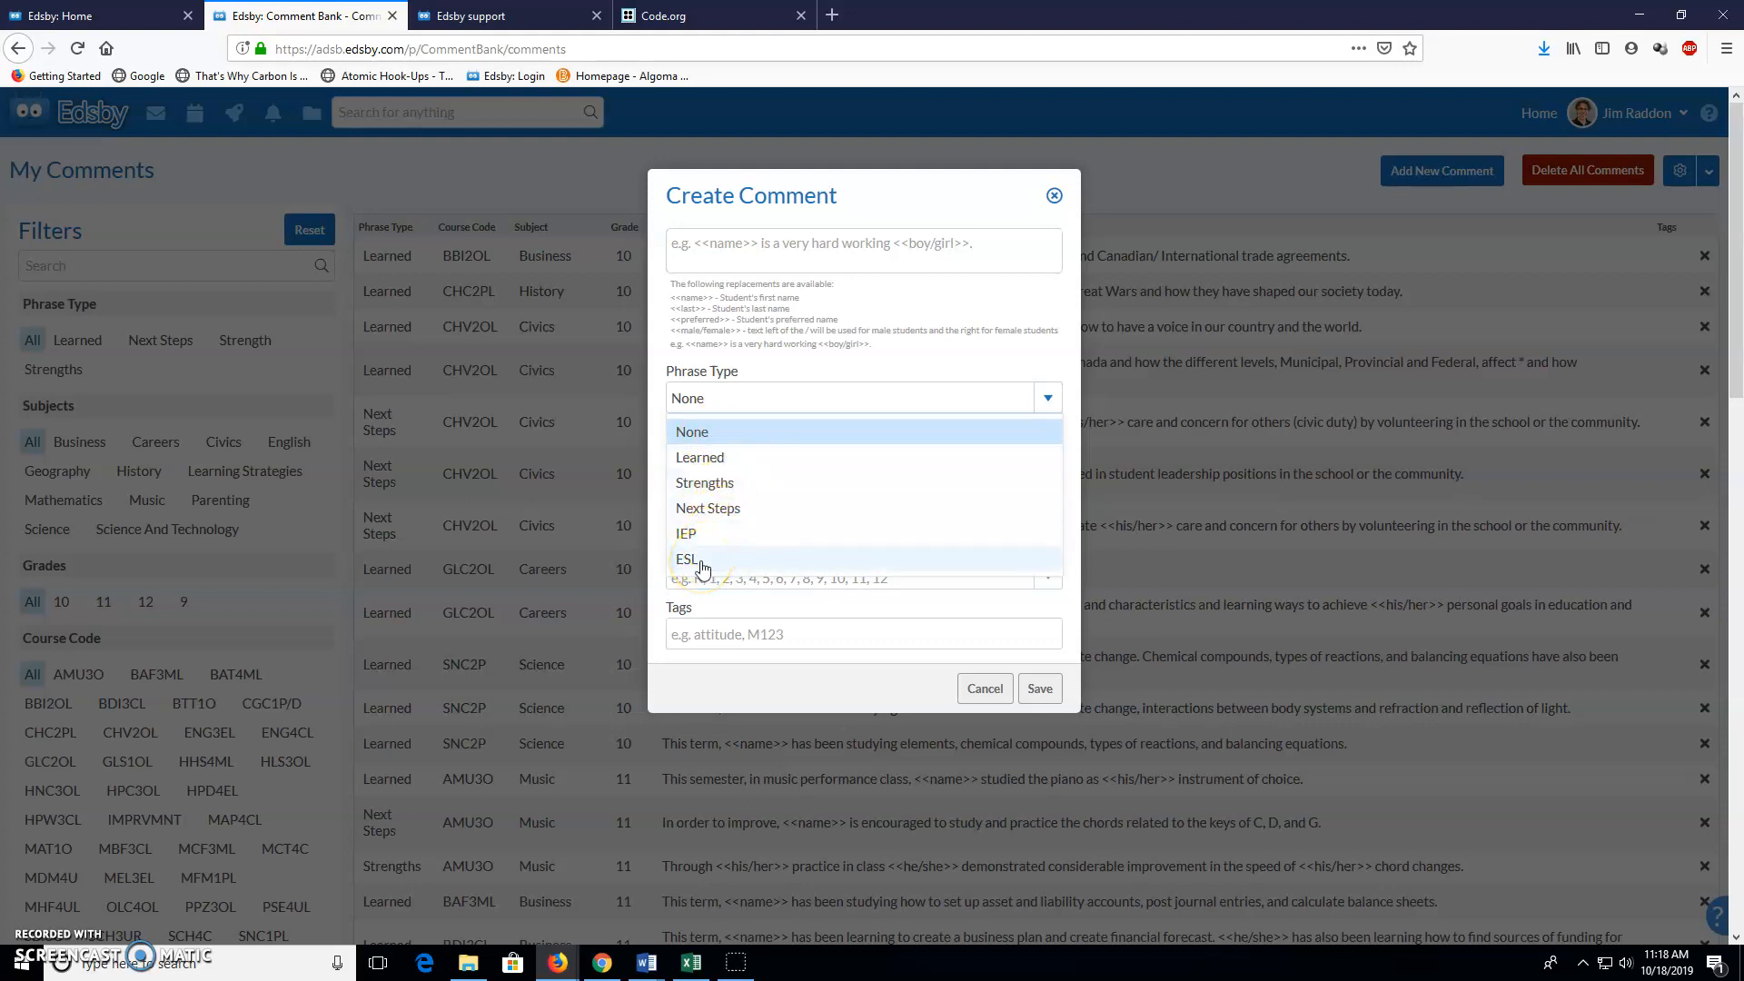
pyautogui.click(693, 963)
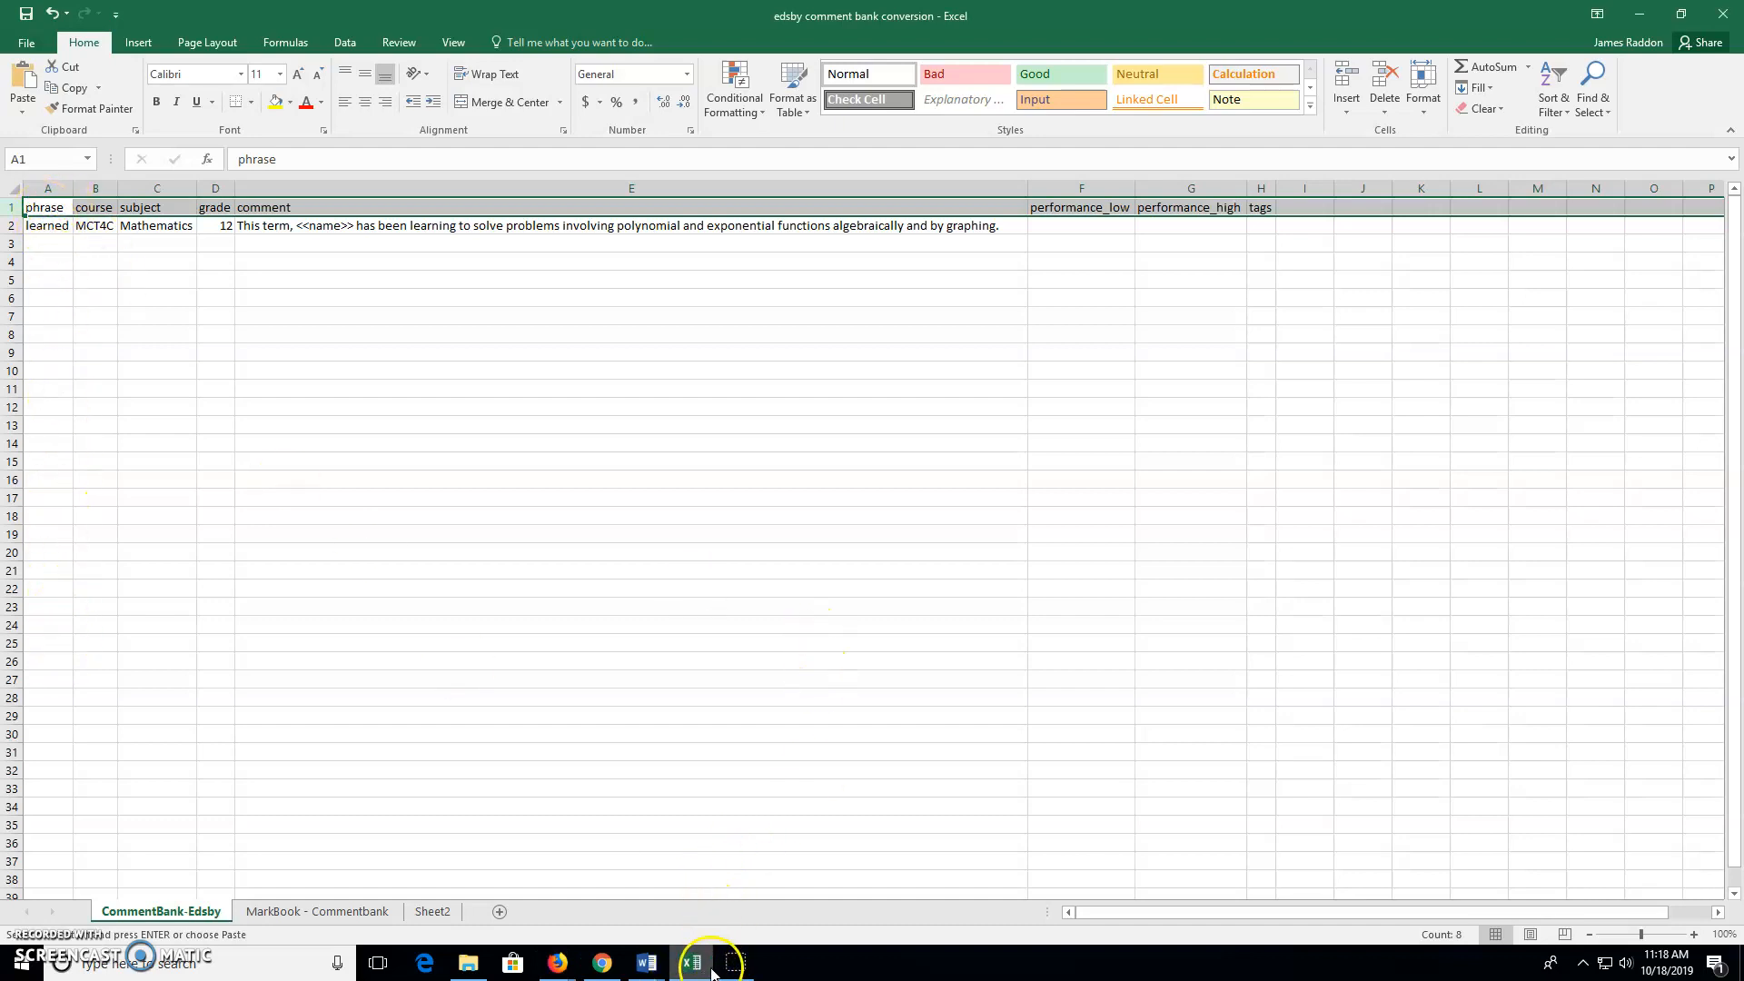
pyautogui.click(559, 965)
pyautogui.click(768, 877)
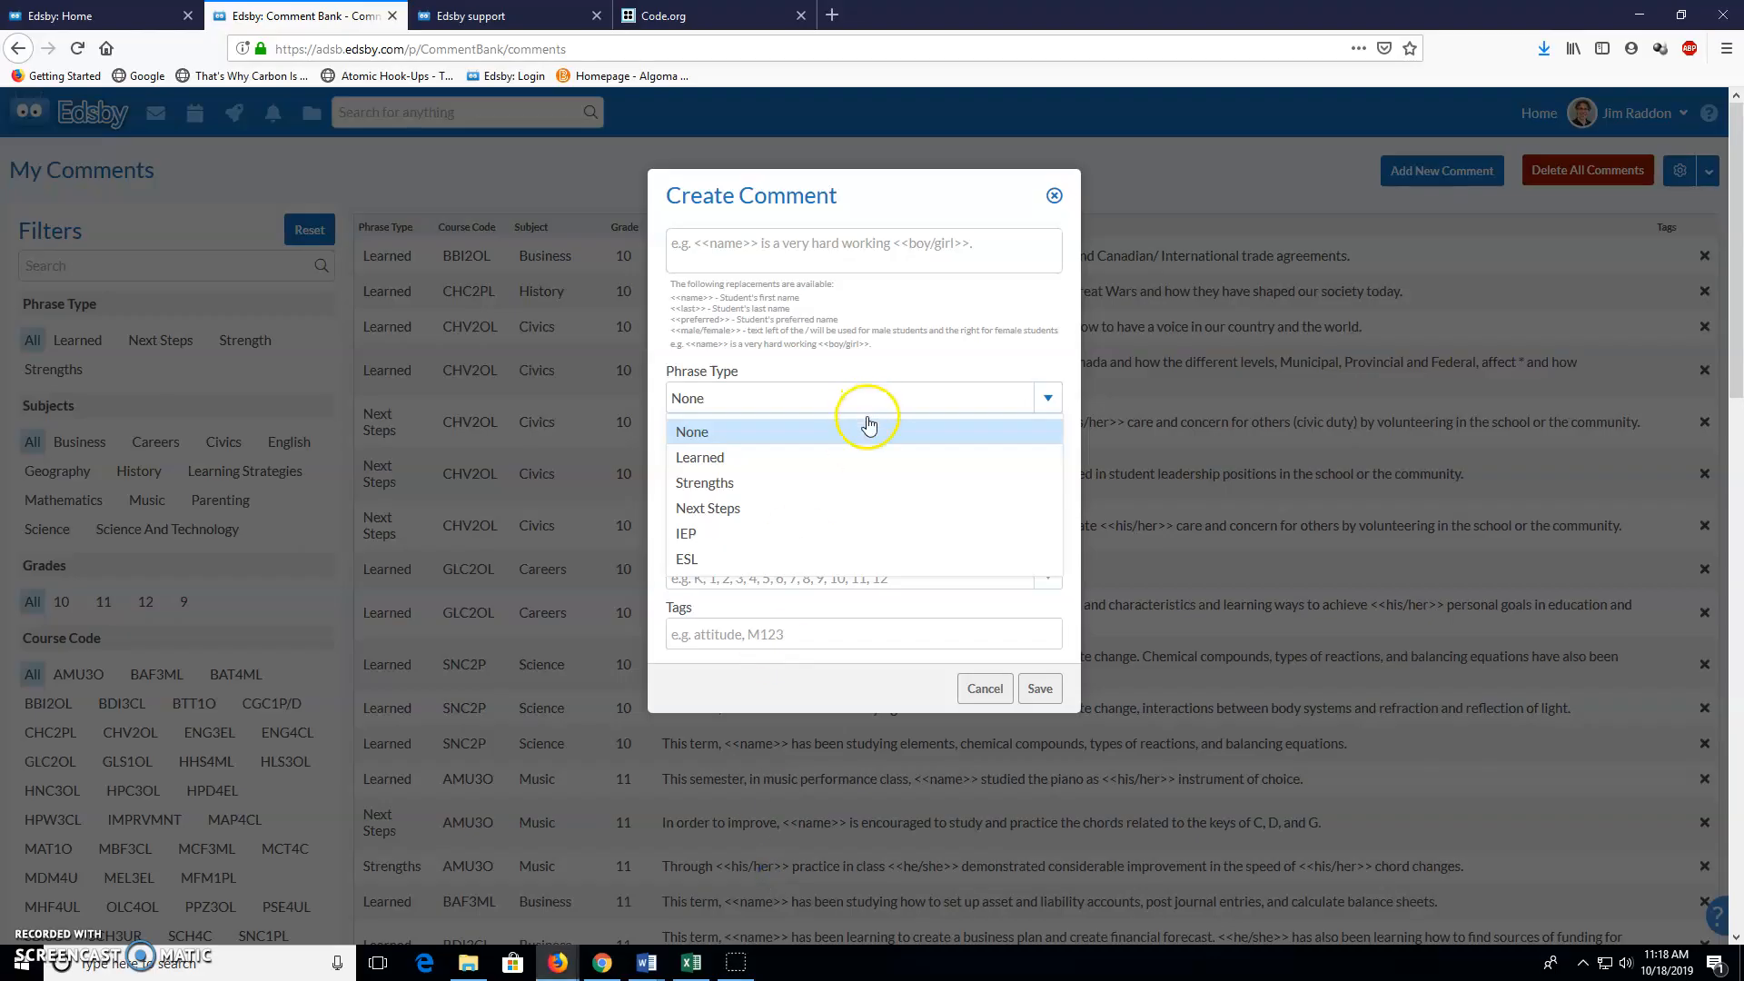
# Leave Phrase Type as None and review the Subject(s), Course Code(s) and Grade(s) lists, then return to Excel
pyautogui.click(864, 700)
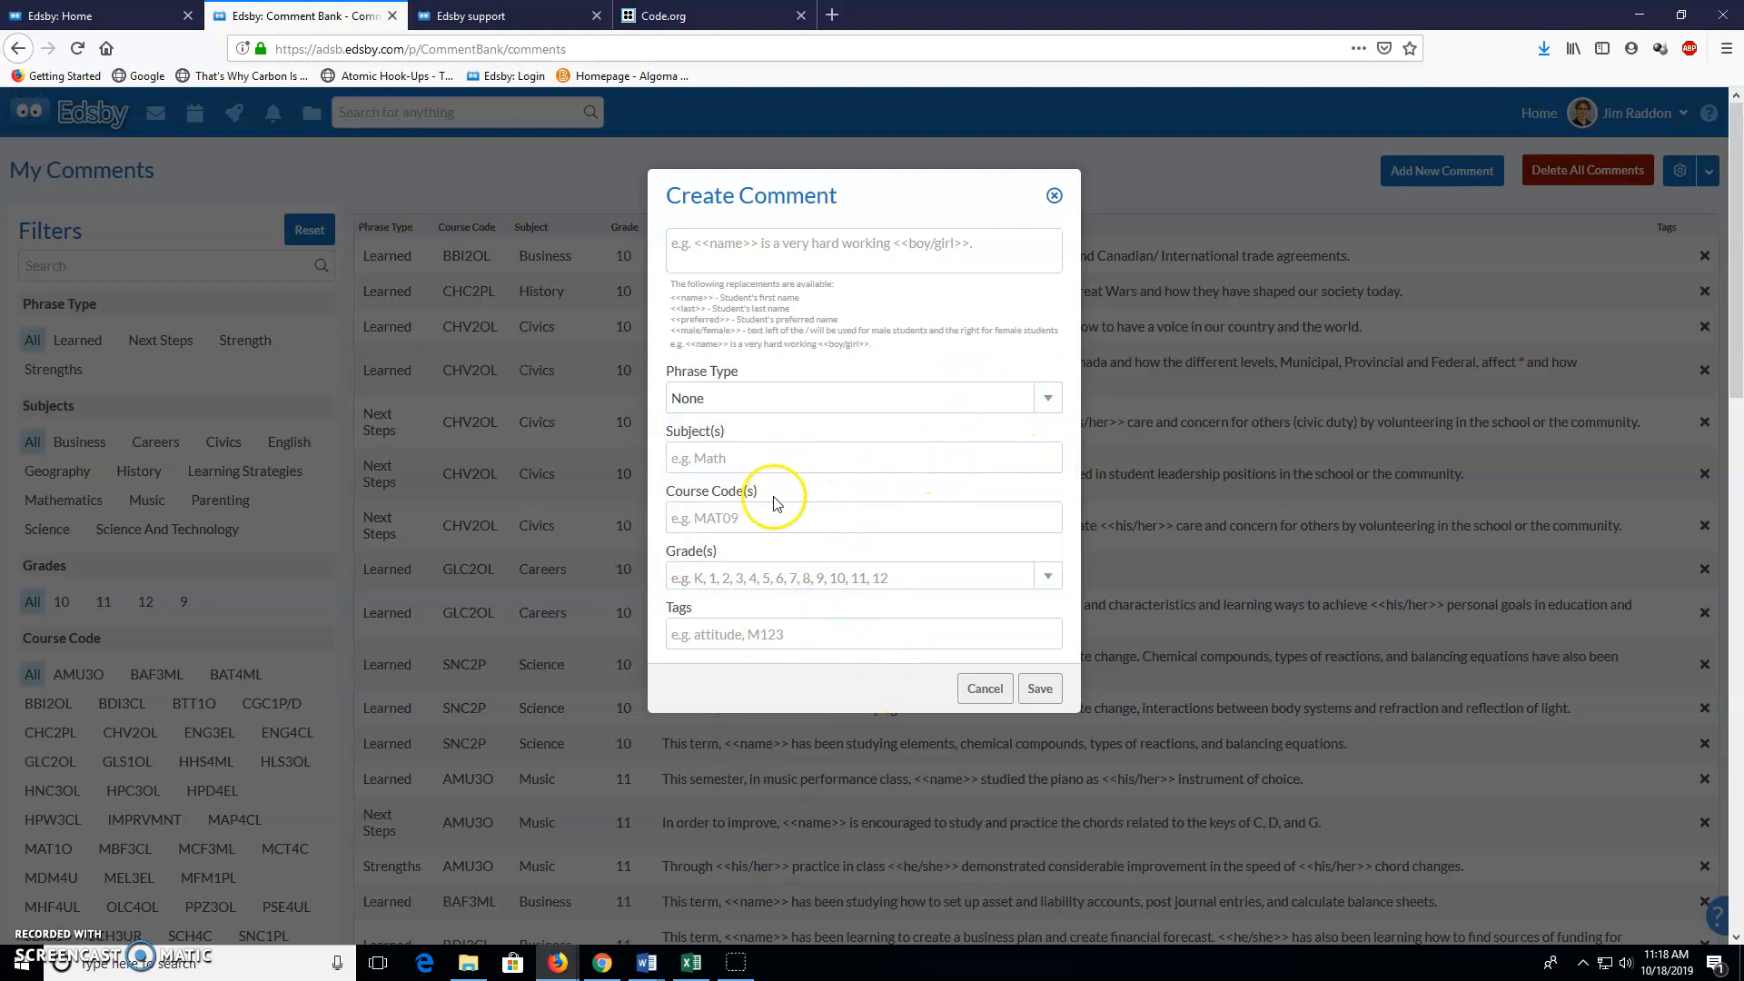
pyautogui.click(774, 455)
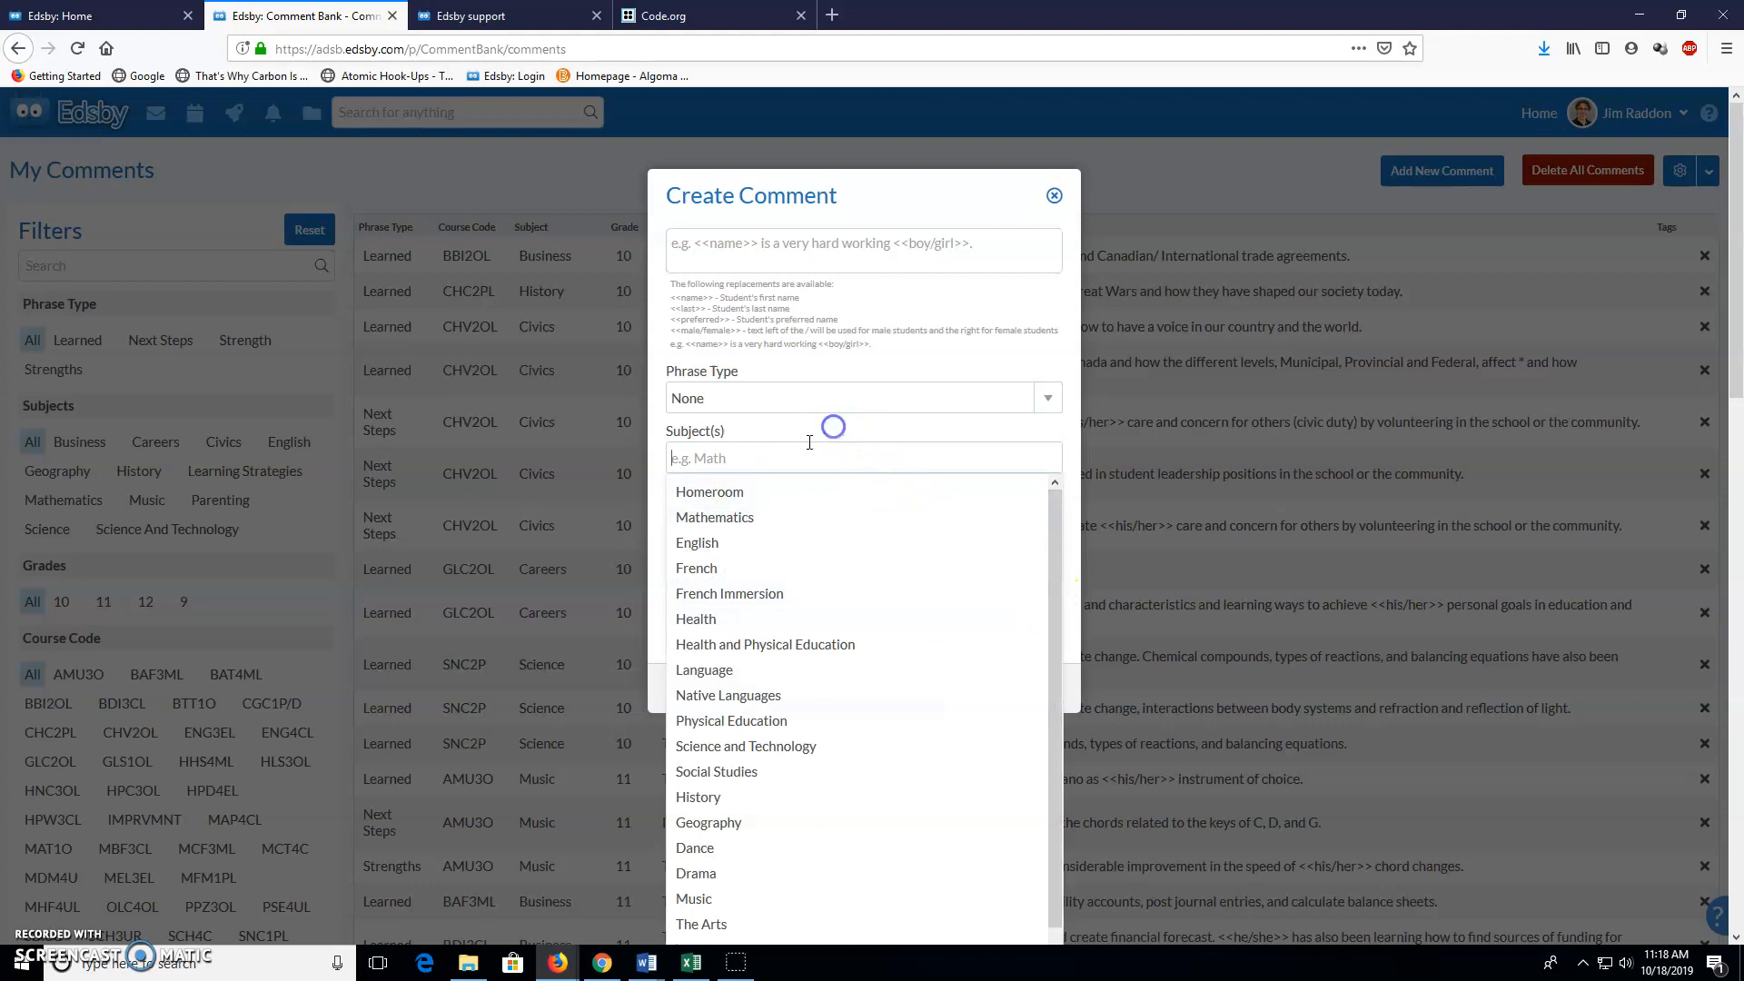
pyautogui.click(870, 463)
pyautogui.click(858, 523)
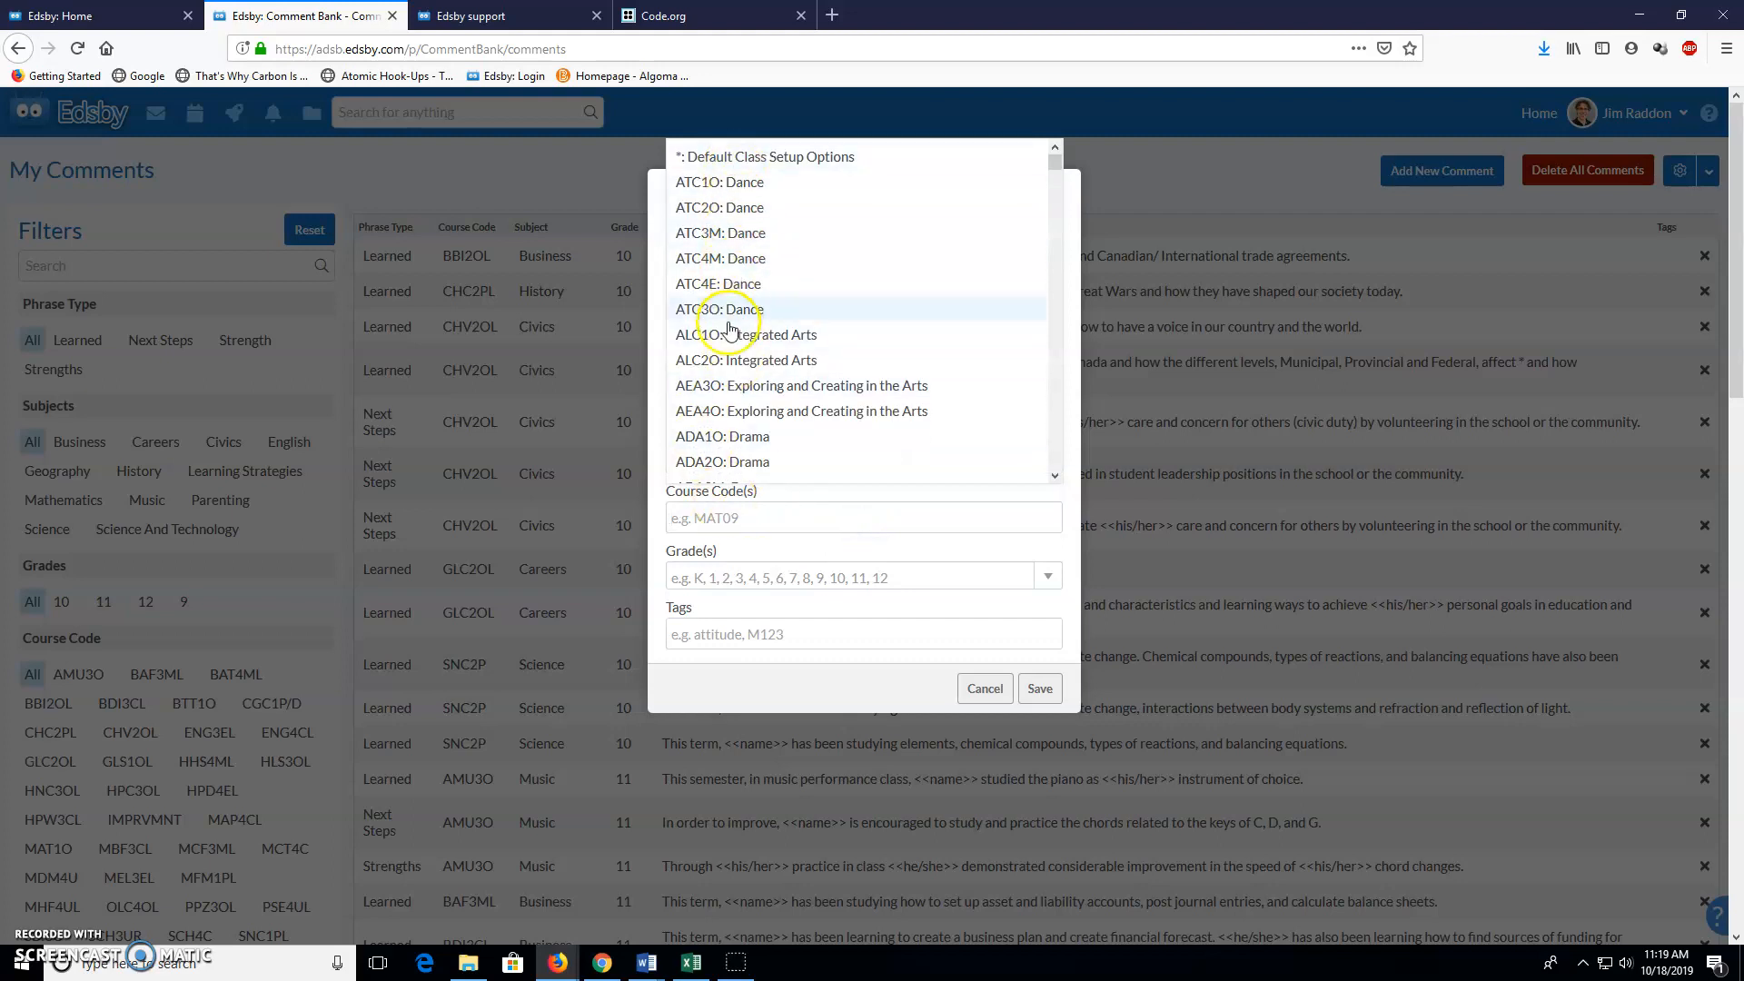
pyautogui.click(889, 583)
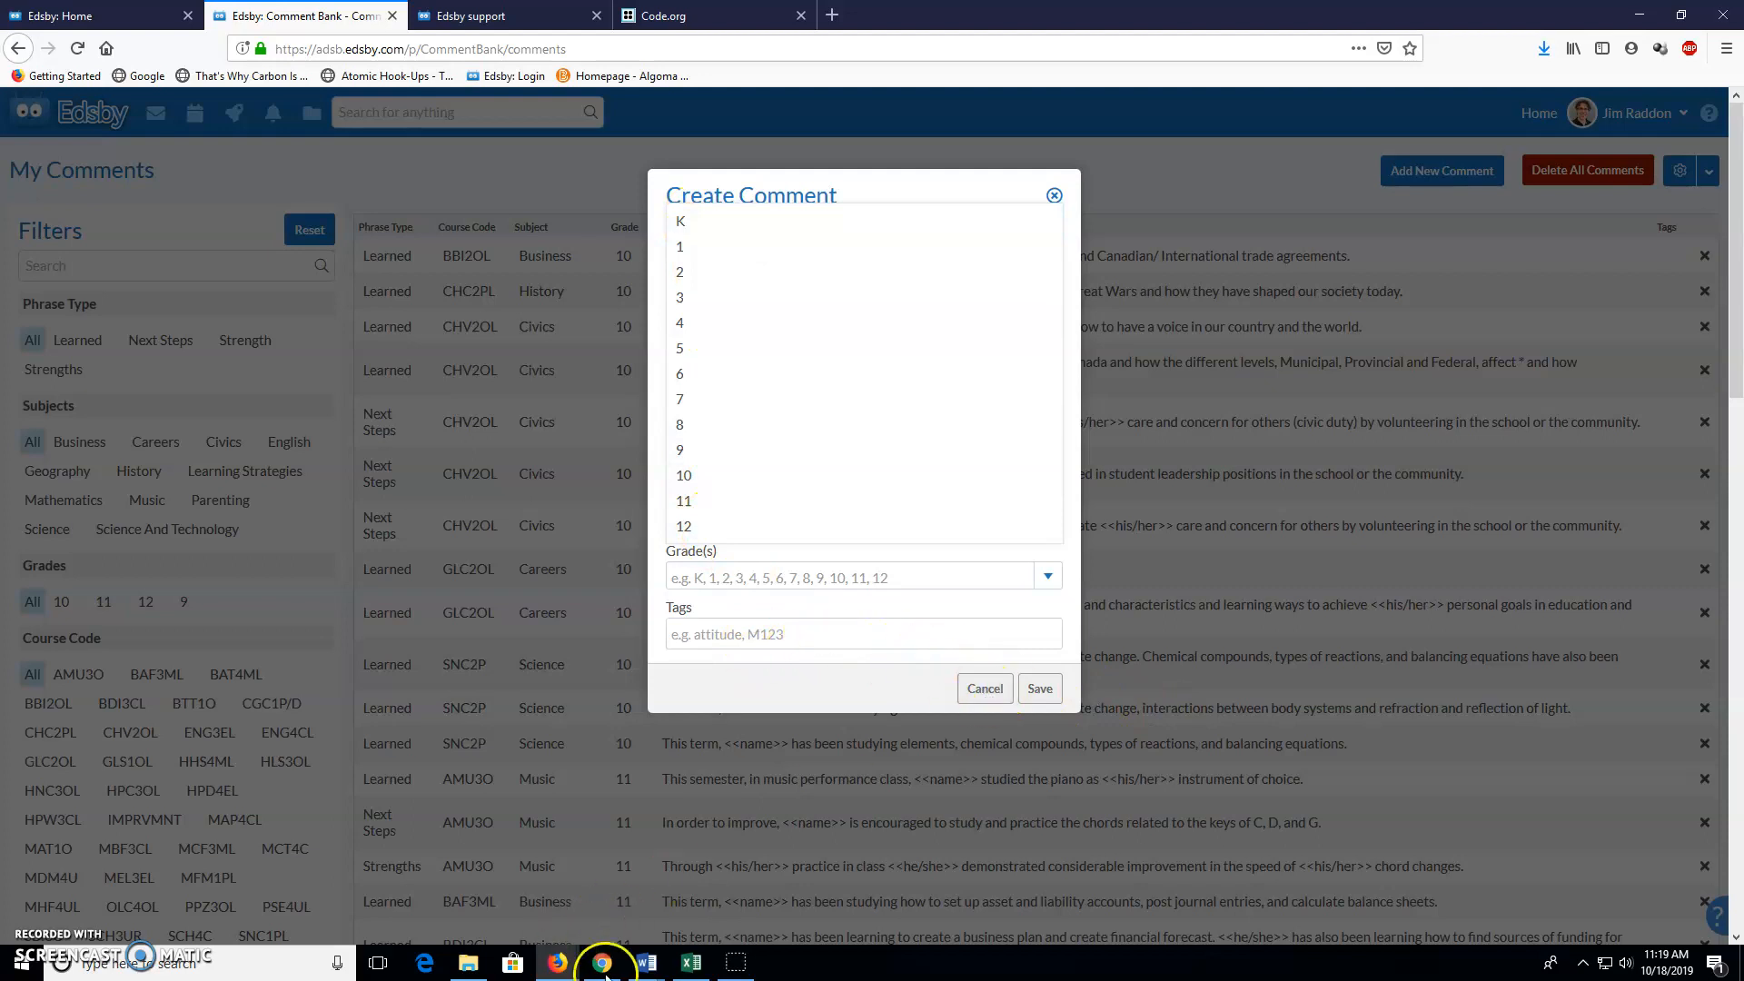
pyautogui.moveTo(690, 970)
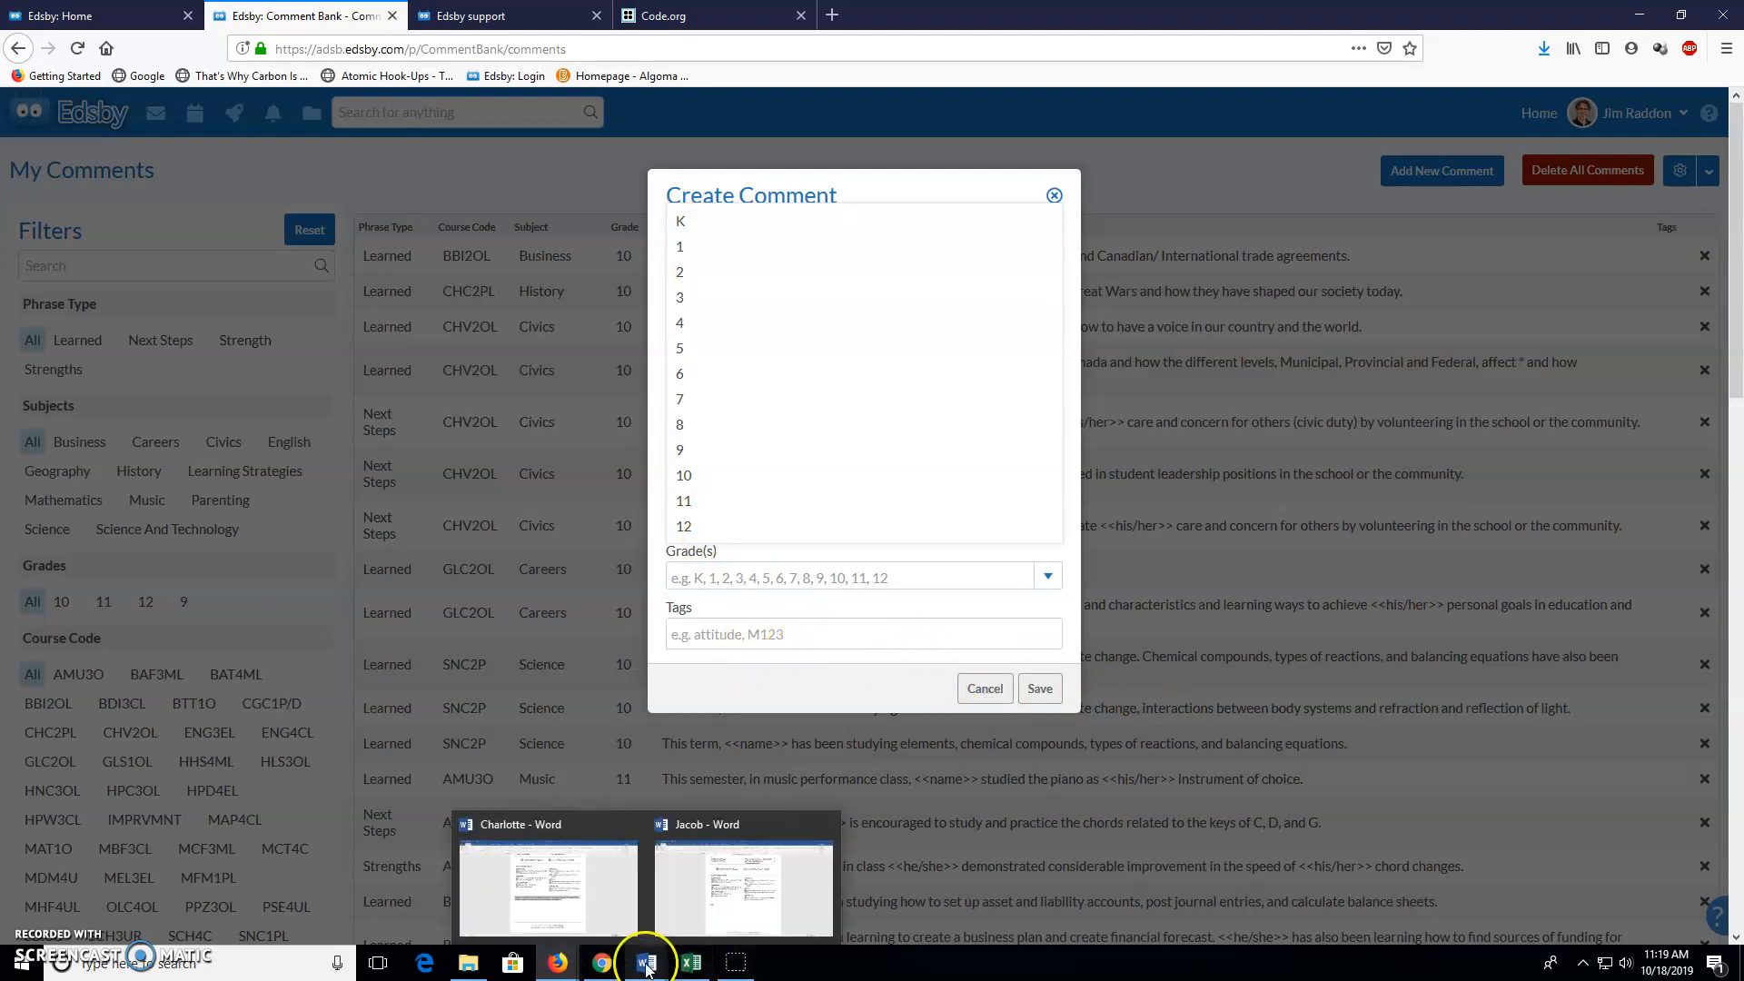
pyautogui.click(690, 963)
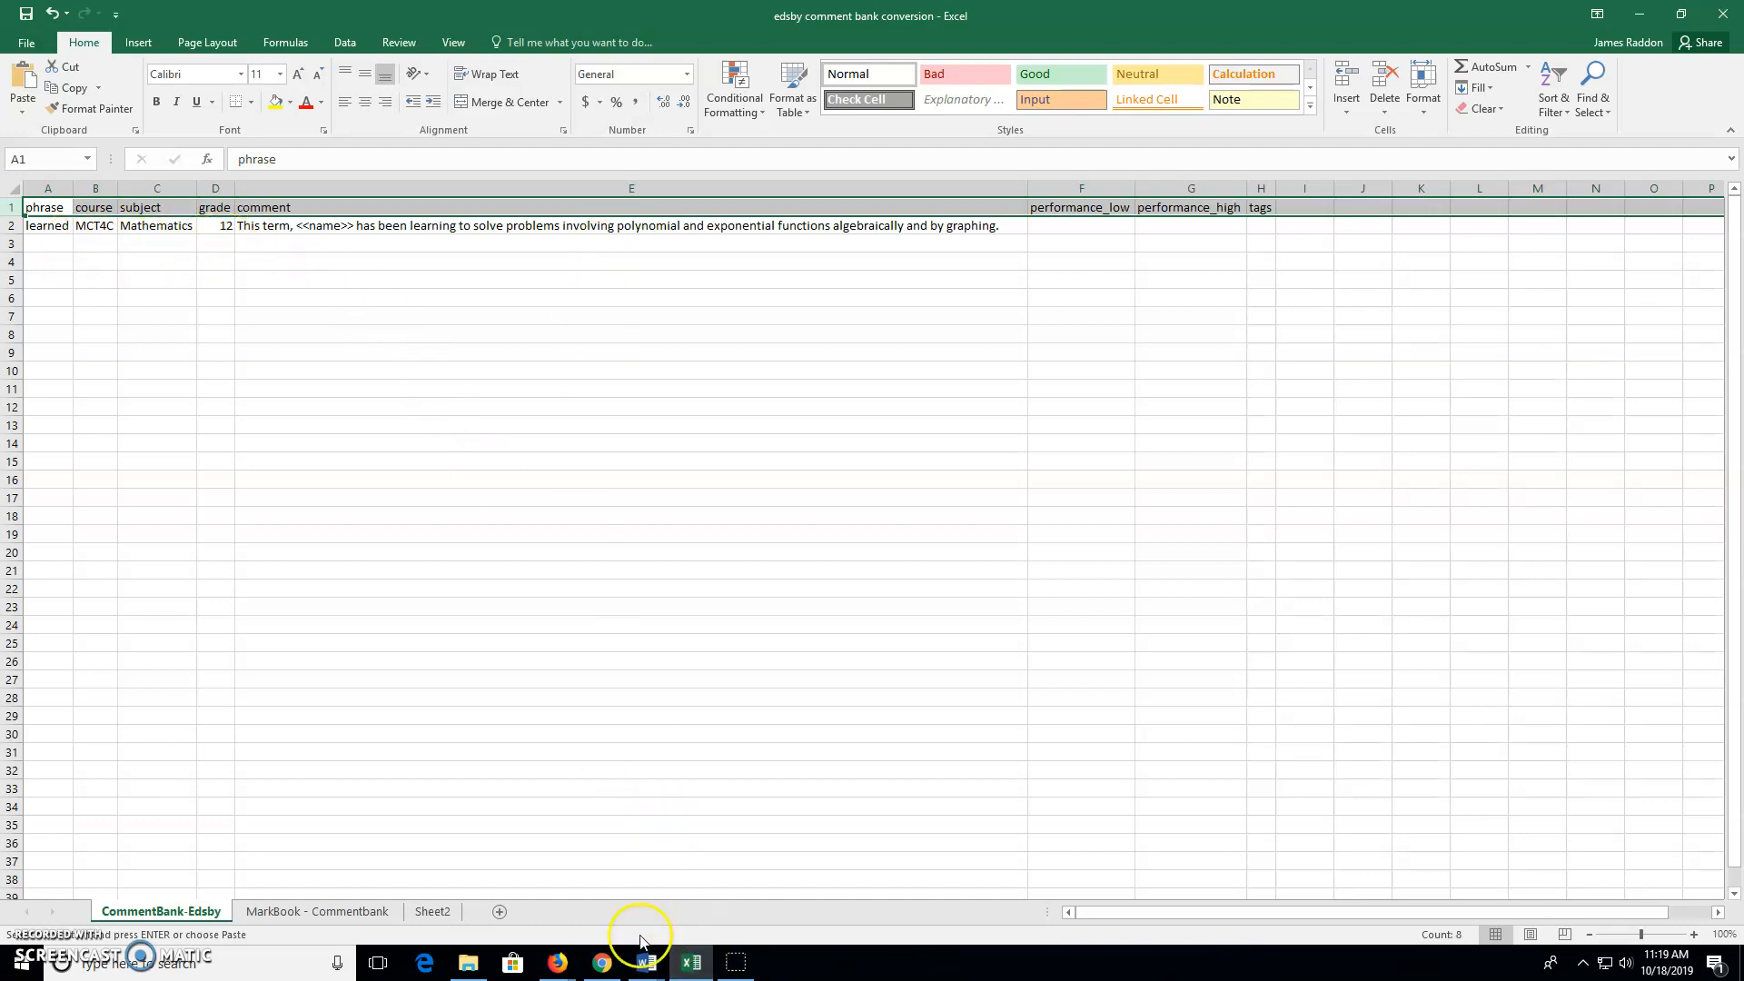
# Scroll down Sheet2's course codes such as BTT1O and IMPRVMNT, then return to the Edsby form
pyautogui.click(434, 913)
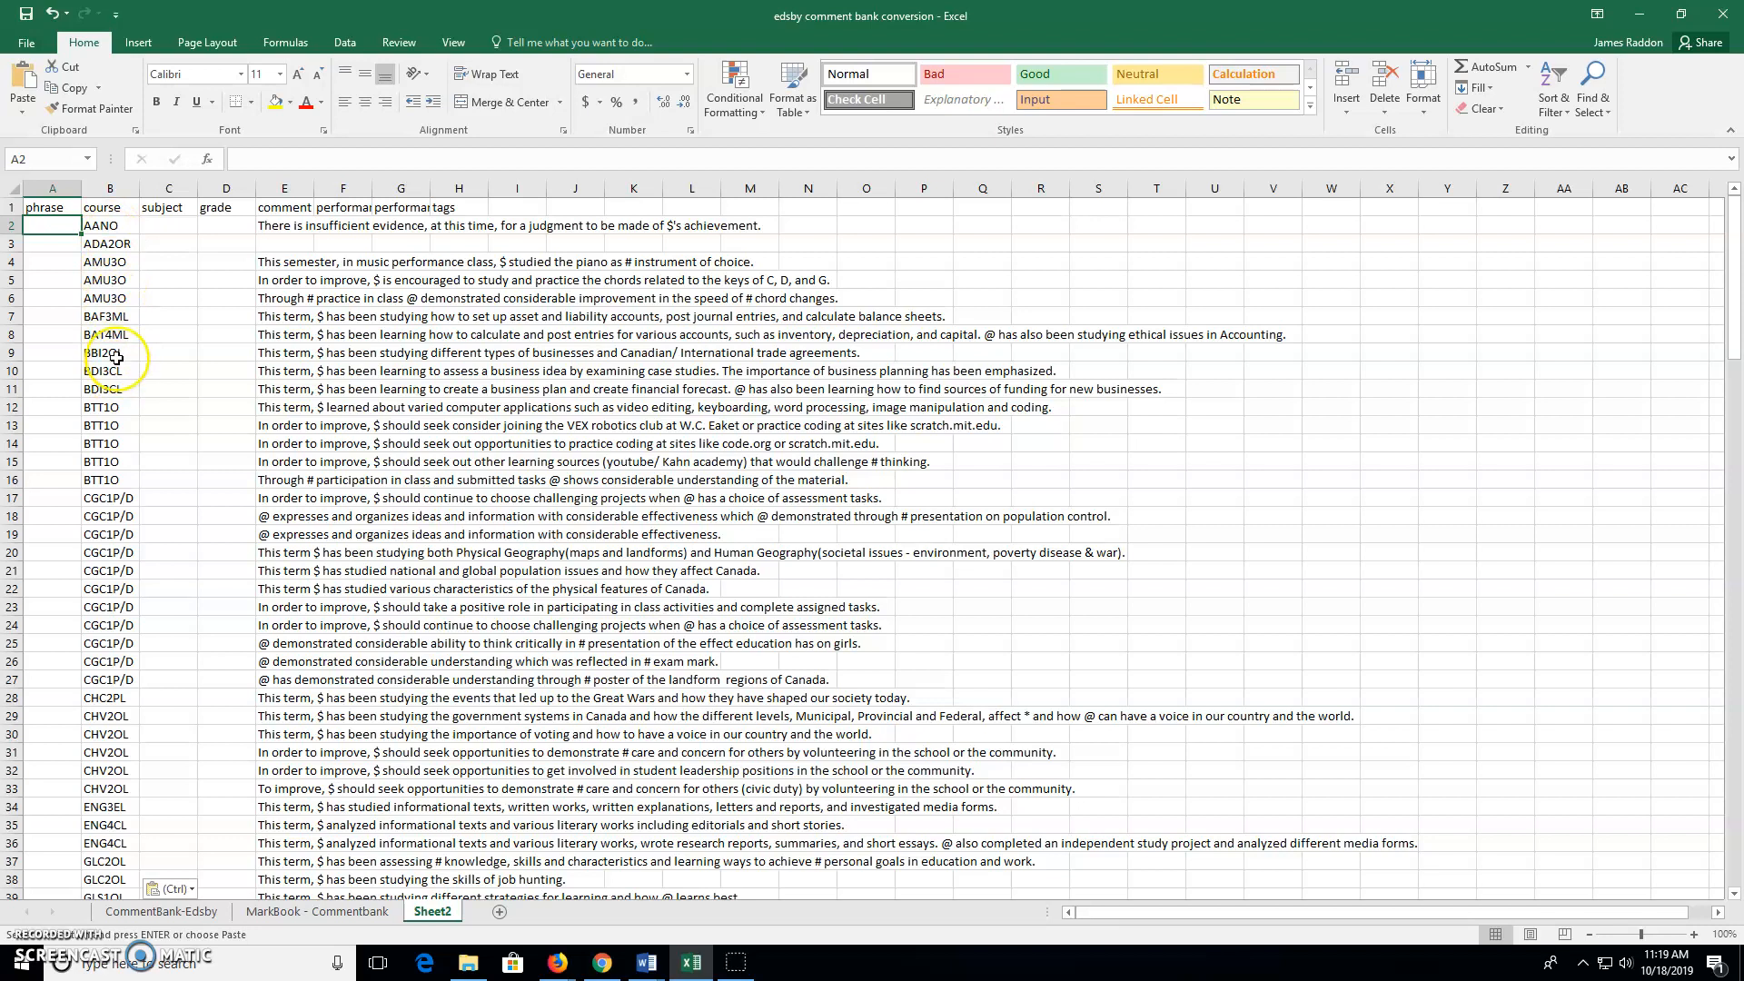
pyautogui.scroll(-4, 116, 358)
pyautogui.scroll(-5, 115, 358)
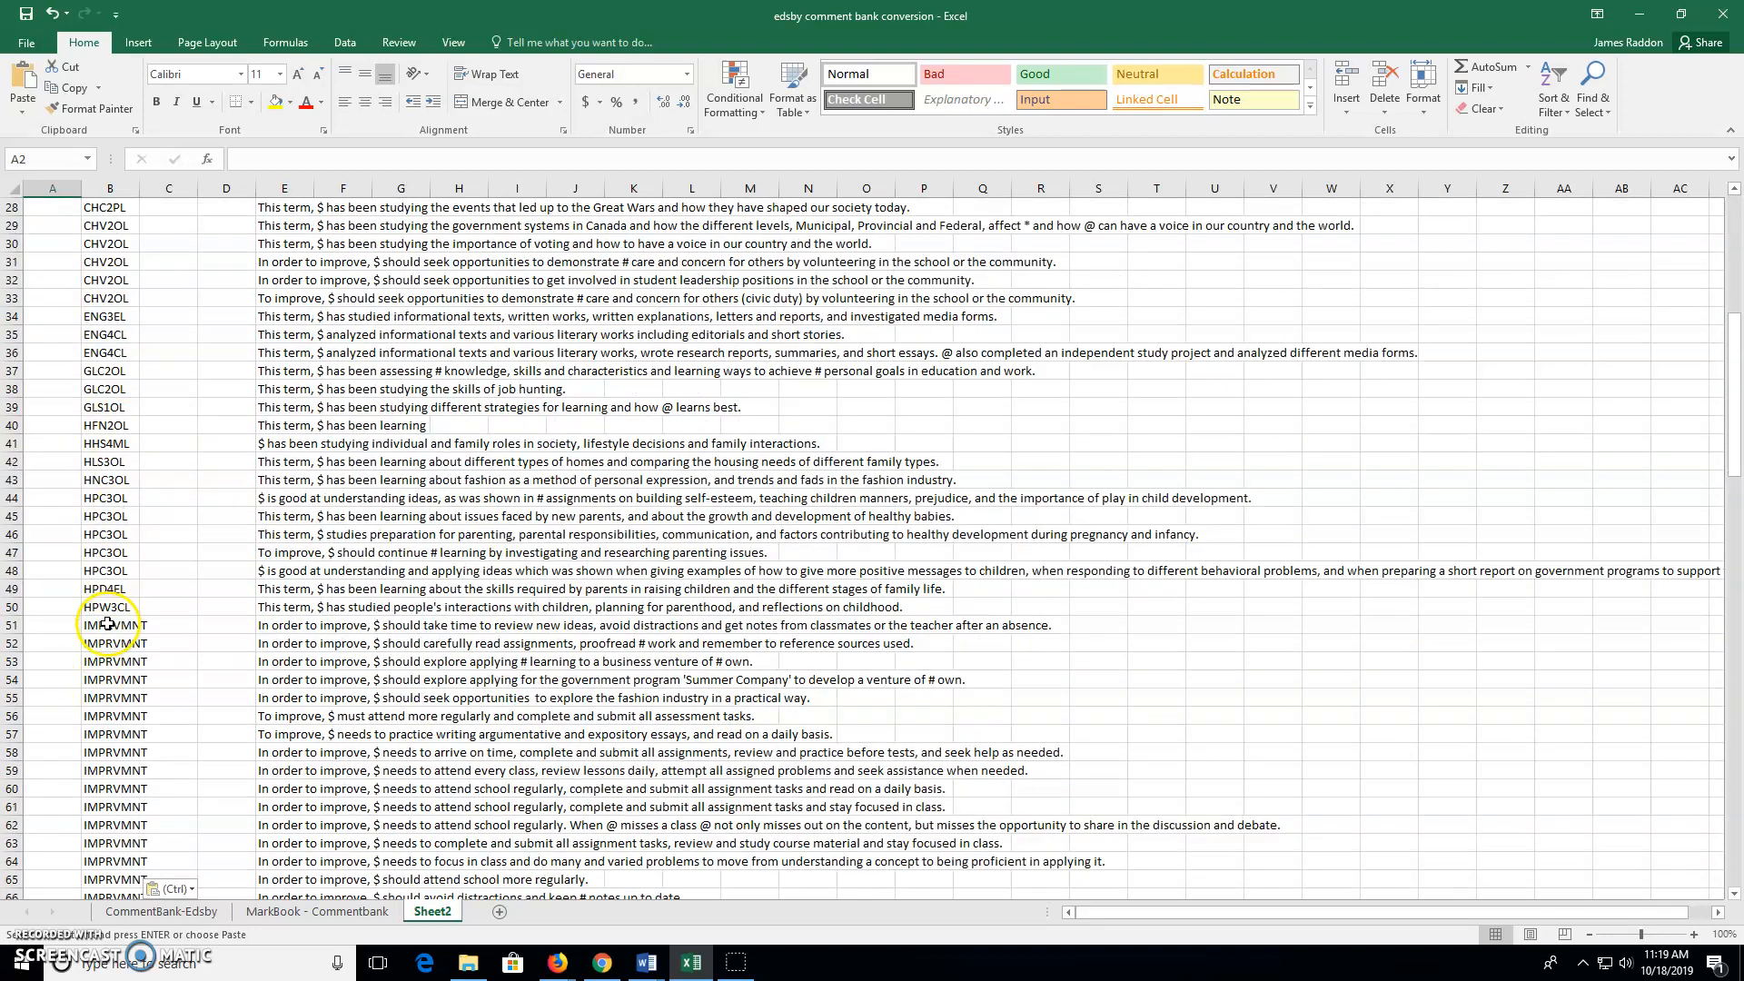
pyautogui.scroll(-2, 107, 624)
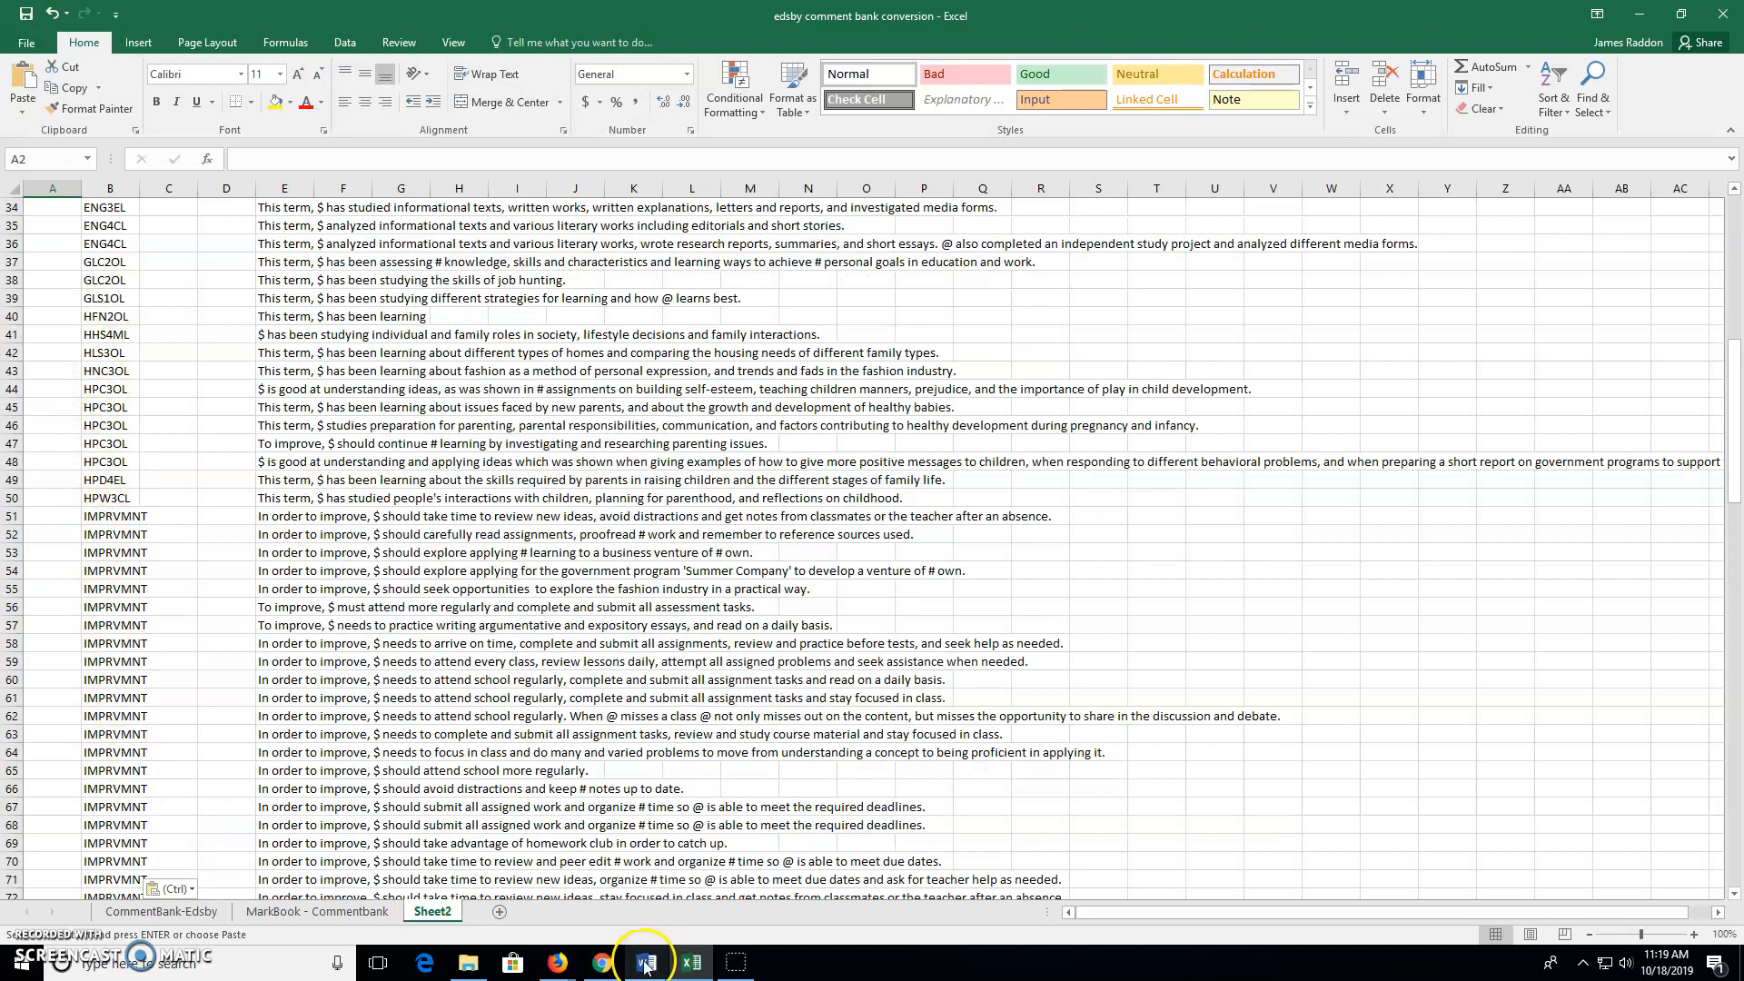
pyautogui.moveTo(562, 964)
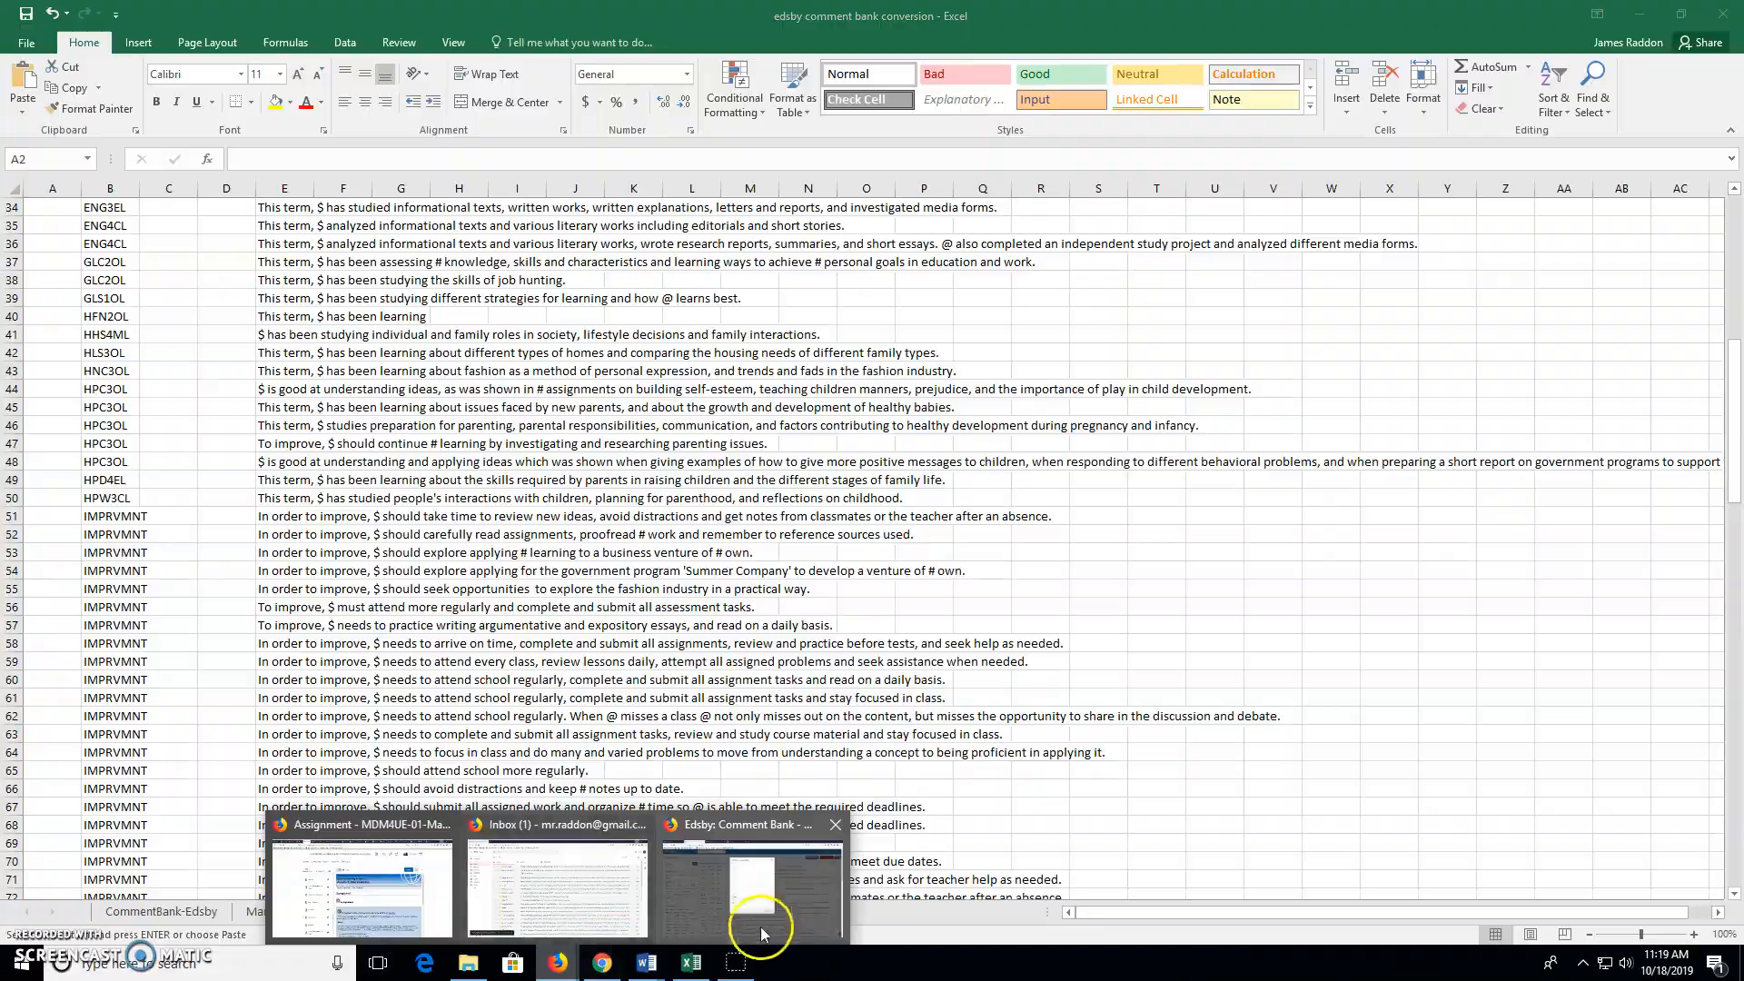
pyautogui.click(760, 903)
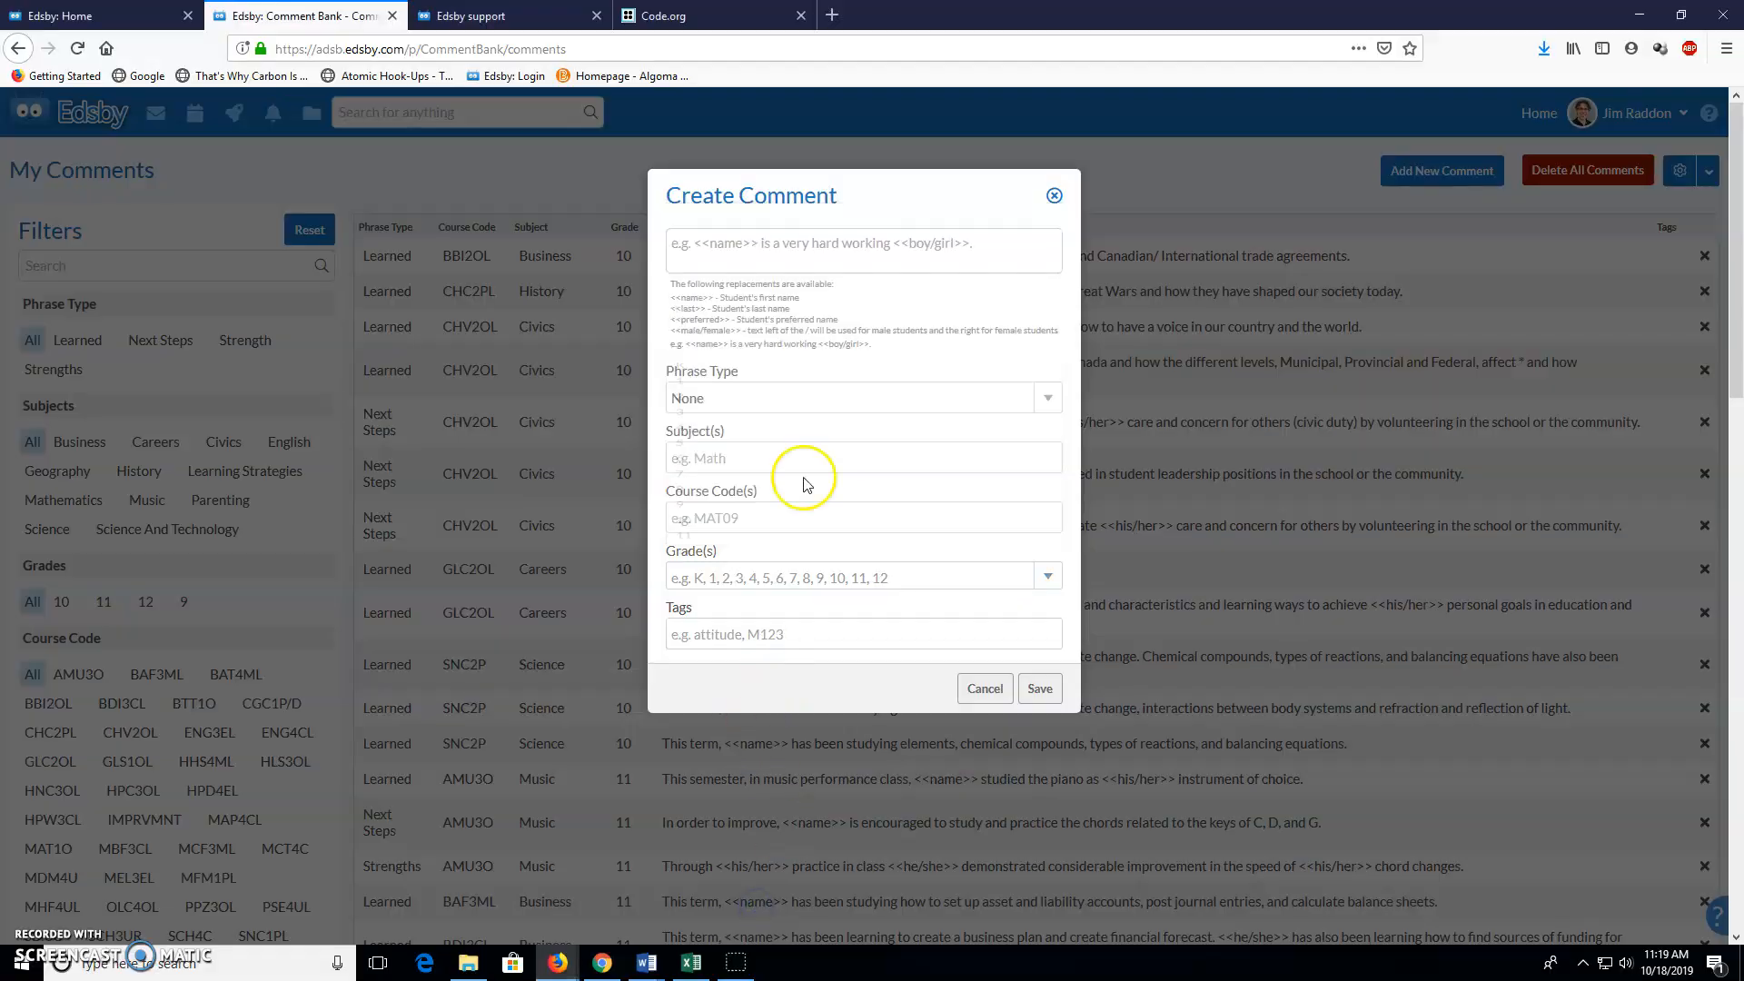
# Review Edsby's Phrase Type options again, then scroll through Sheet2's IMPRVMNT rows in Excel
pyautogui.click(798, 398)
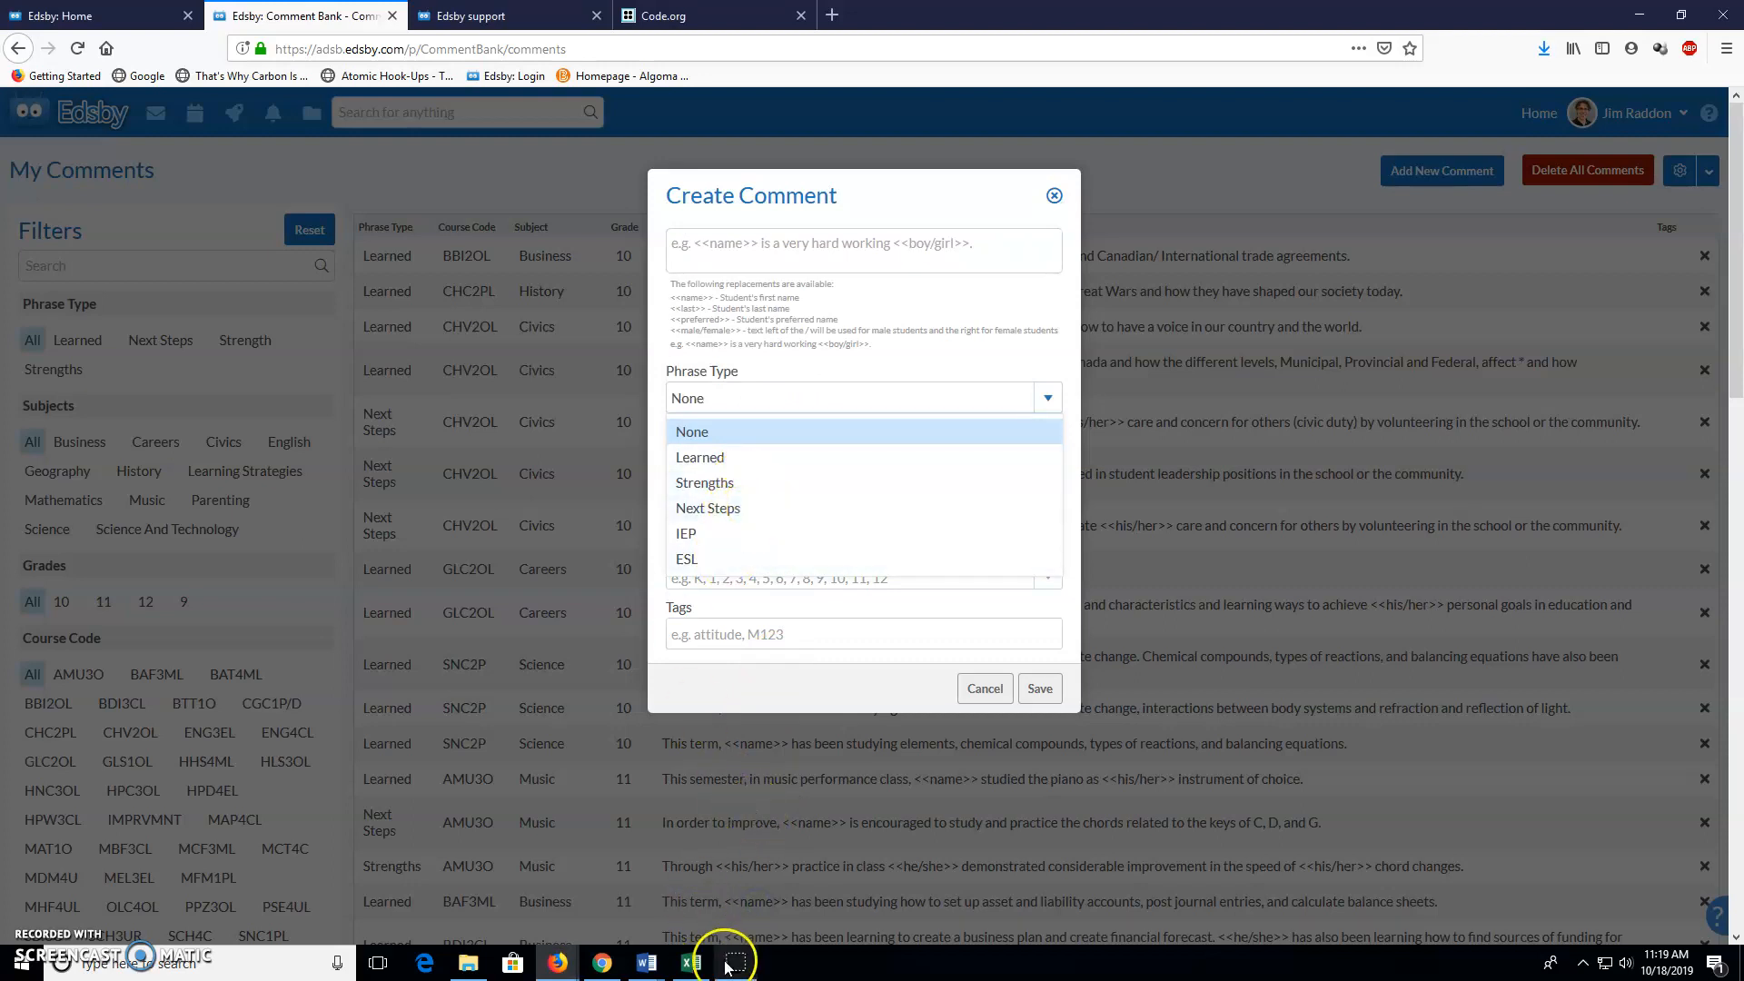
pyautogui.moveTo(695, 973)
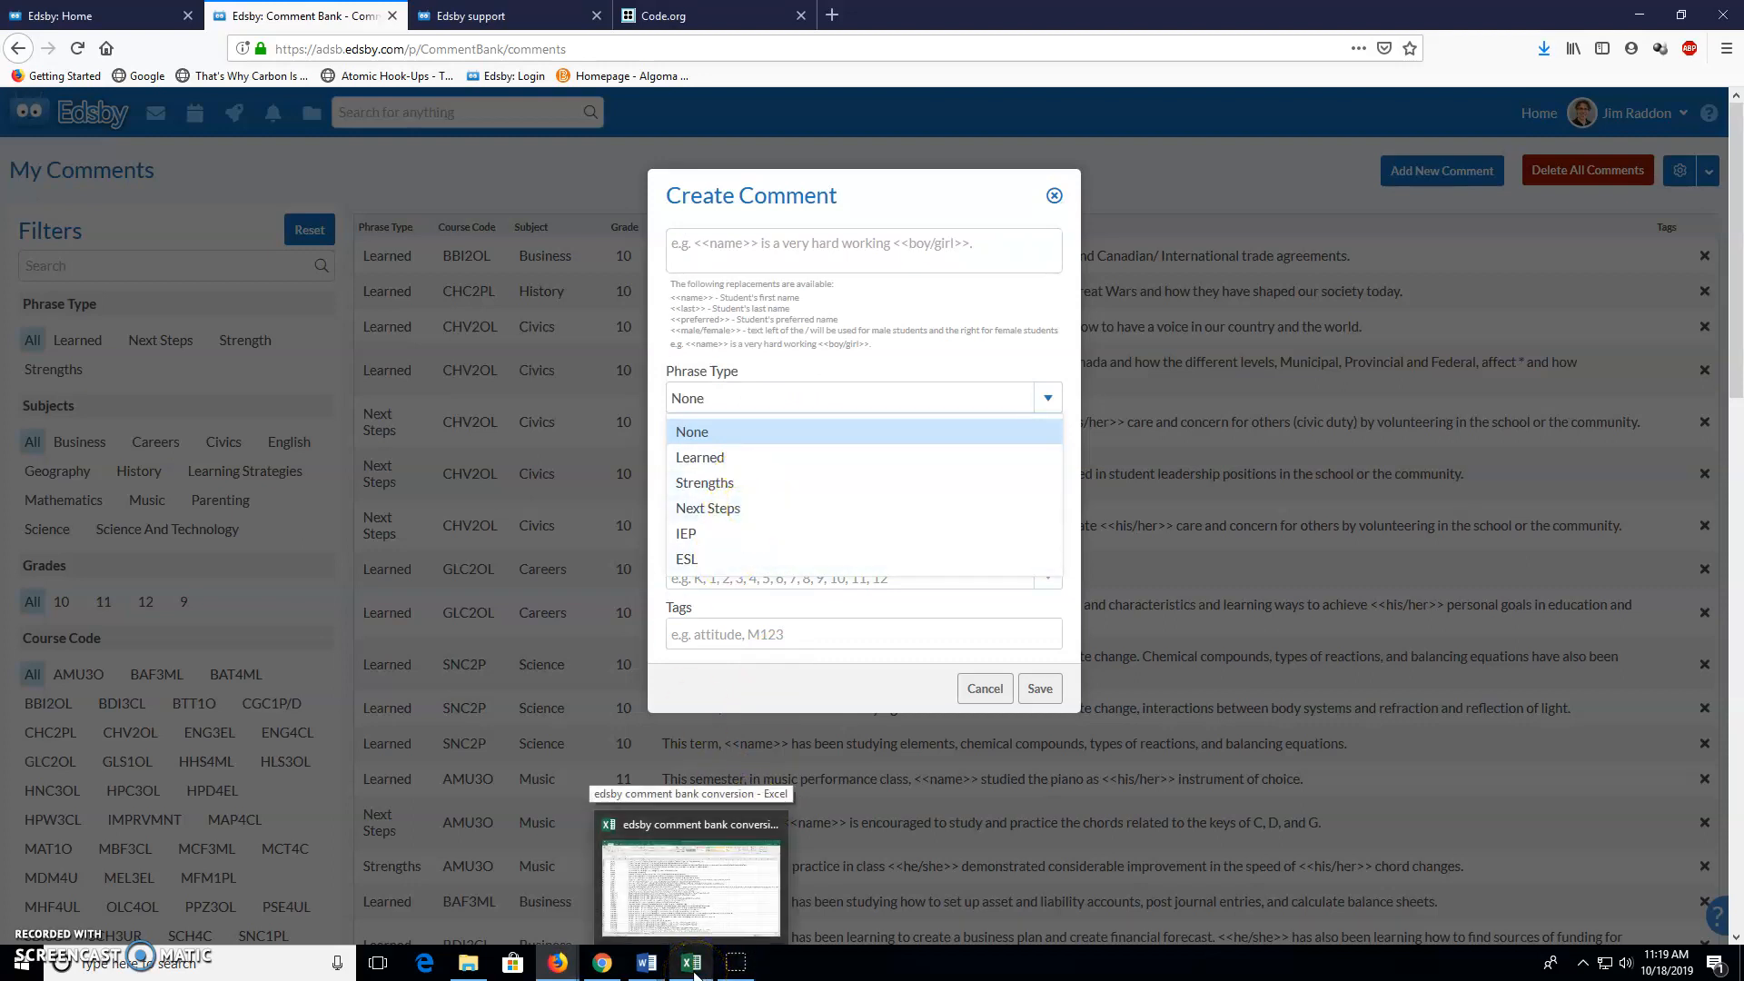
pyautogui.click(690, 968)
pyautogui.scroll(3, 227, 633)
pyautogui.scroll(-5, 221, 631)
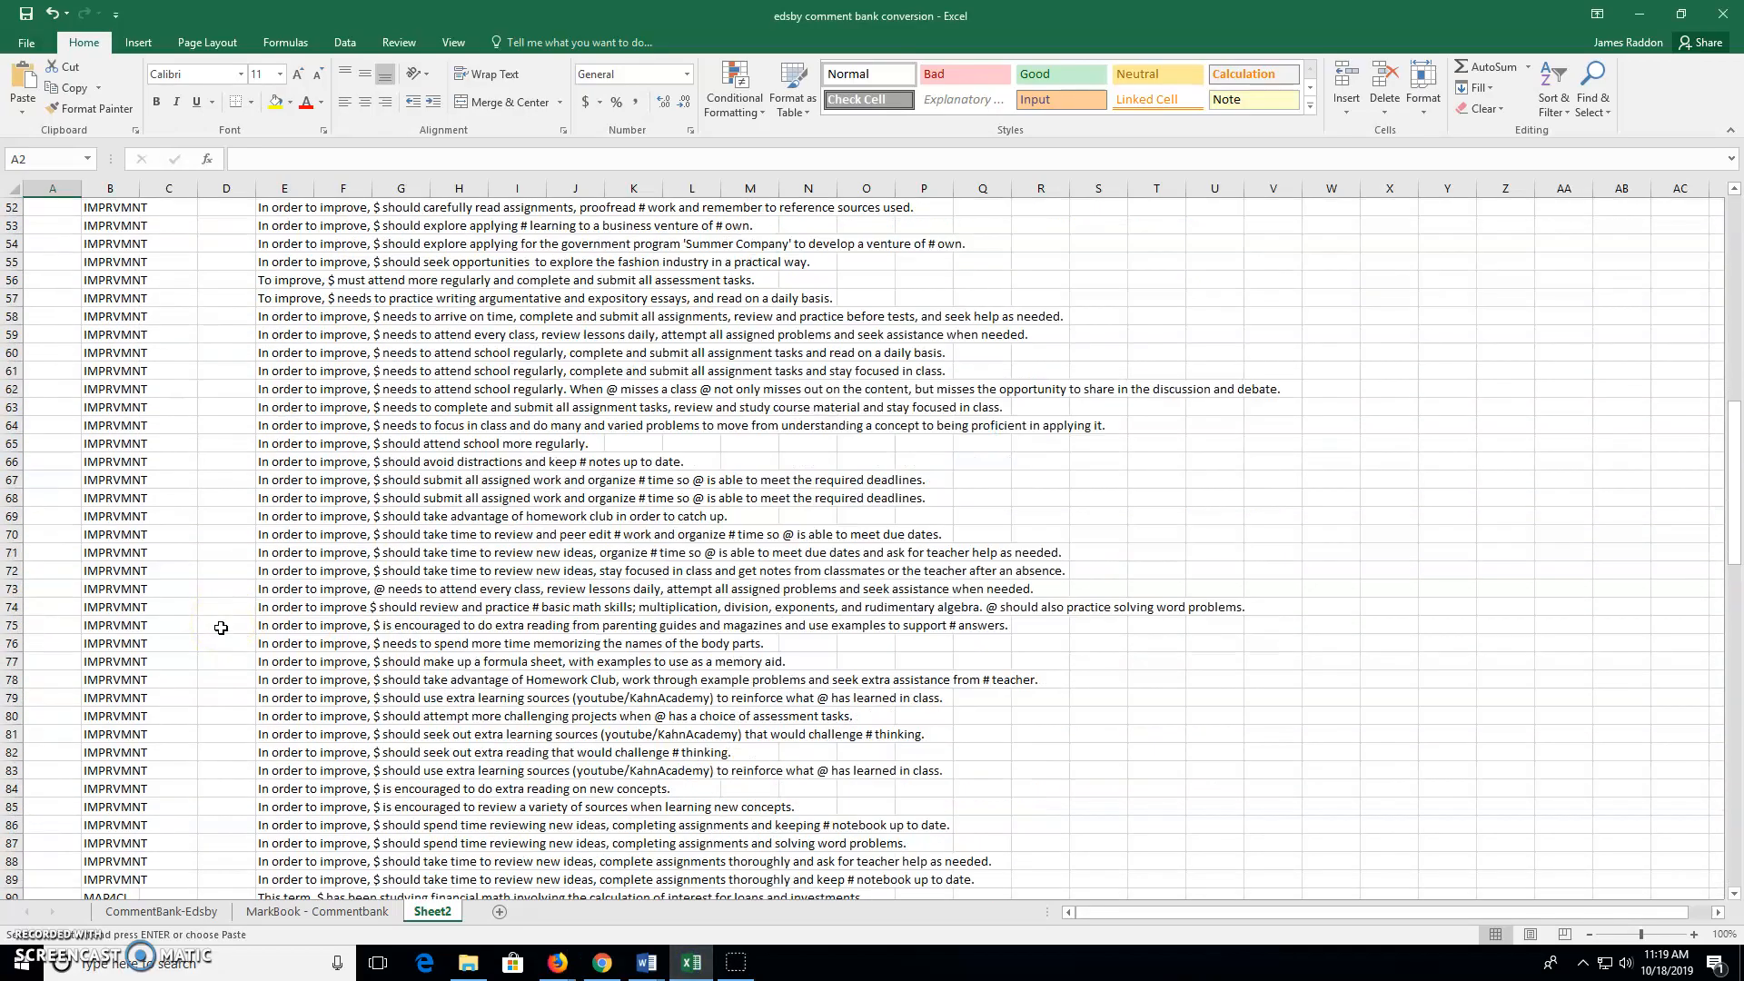
pyautogui.scroll(4, 221, 627)
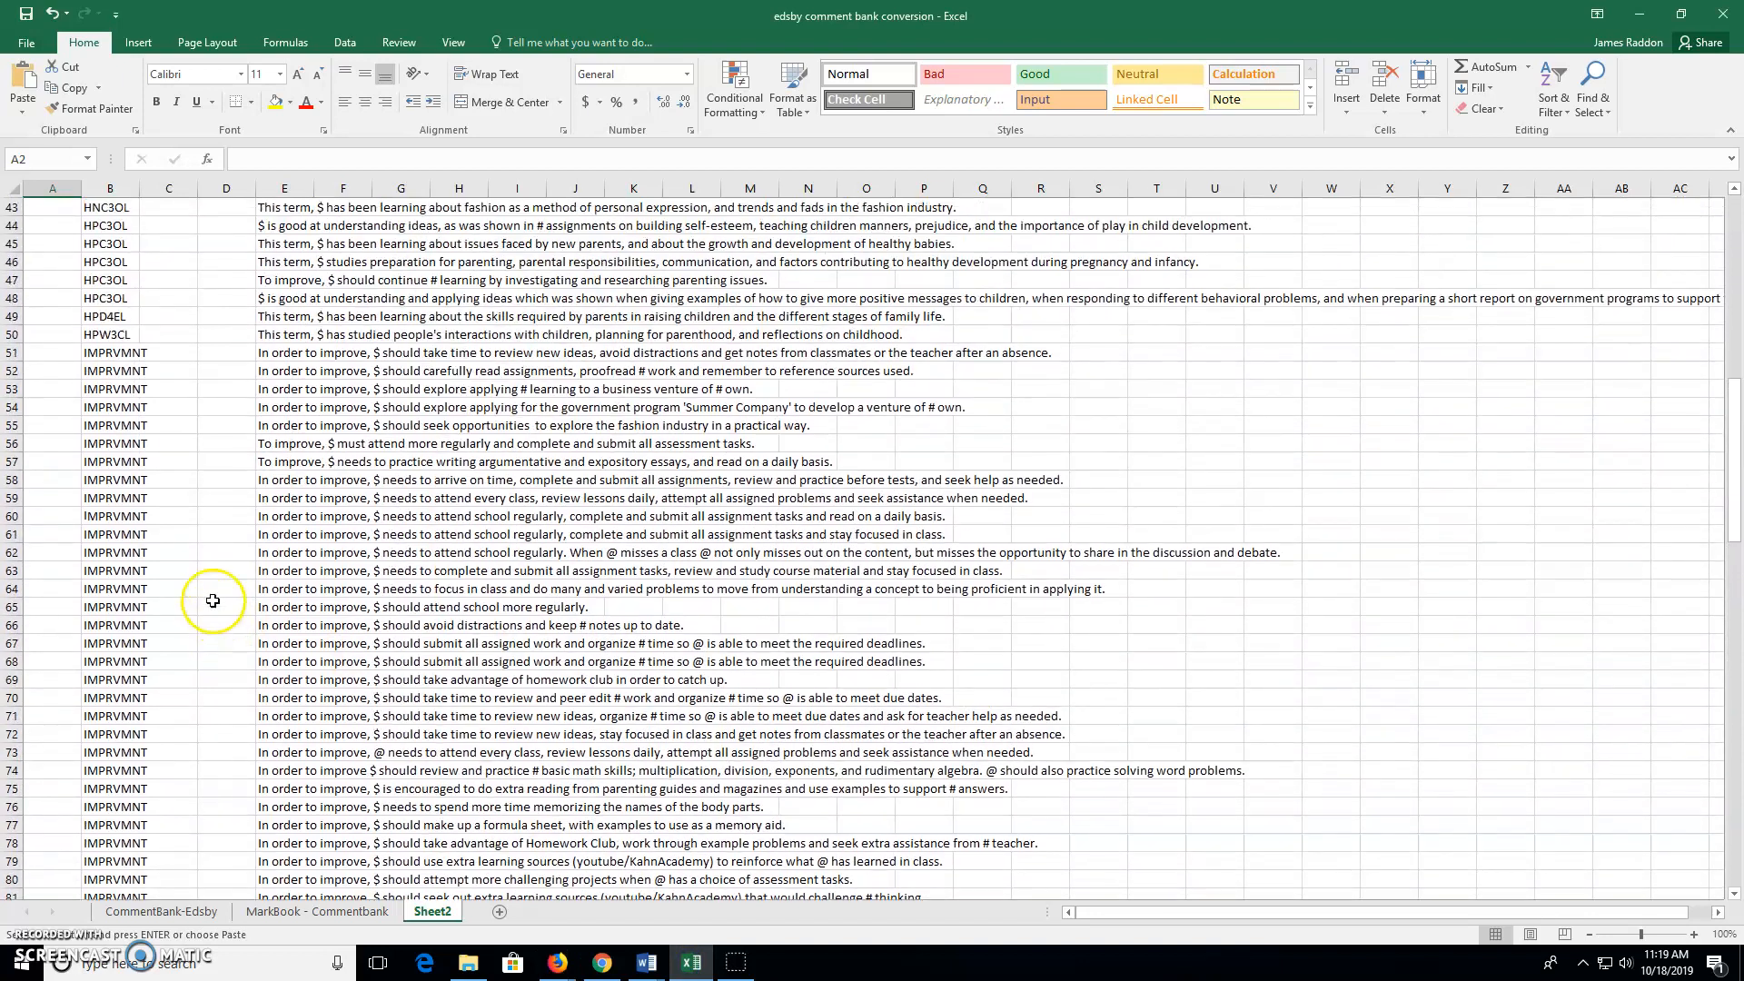
# Enter 'Next steps' in A51 and clear the IMPRVMNT codes from B51:B84
pyautogui.click(65, 358)
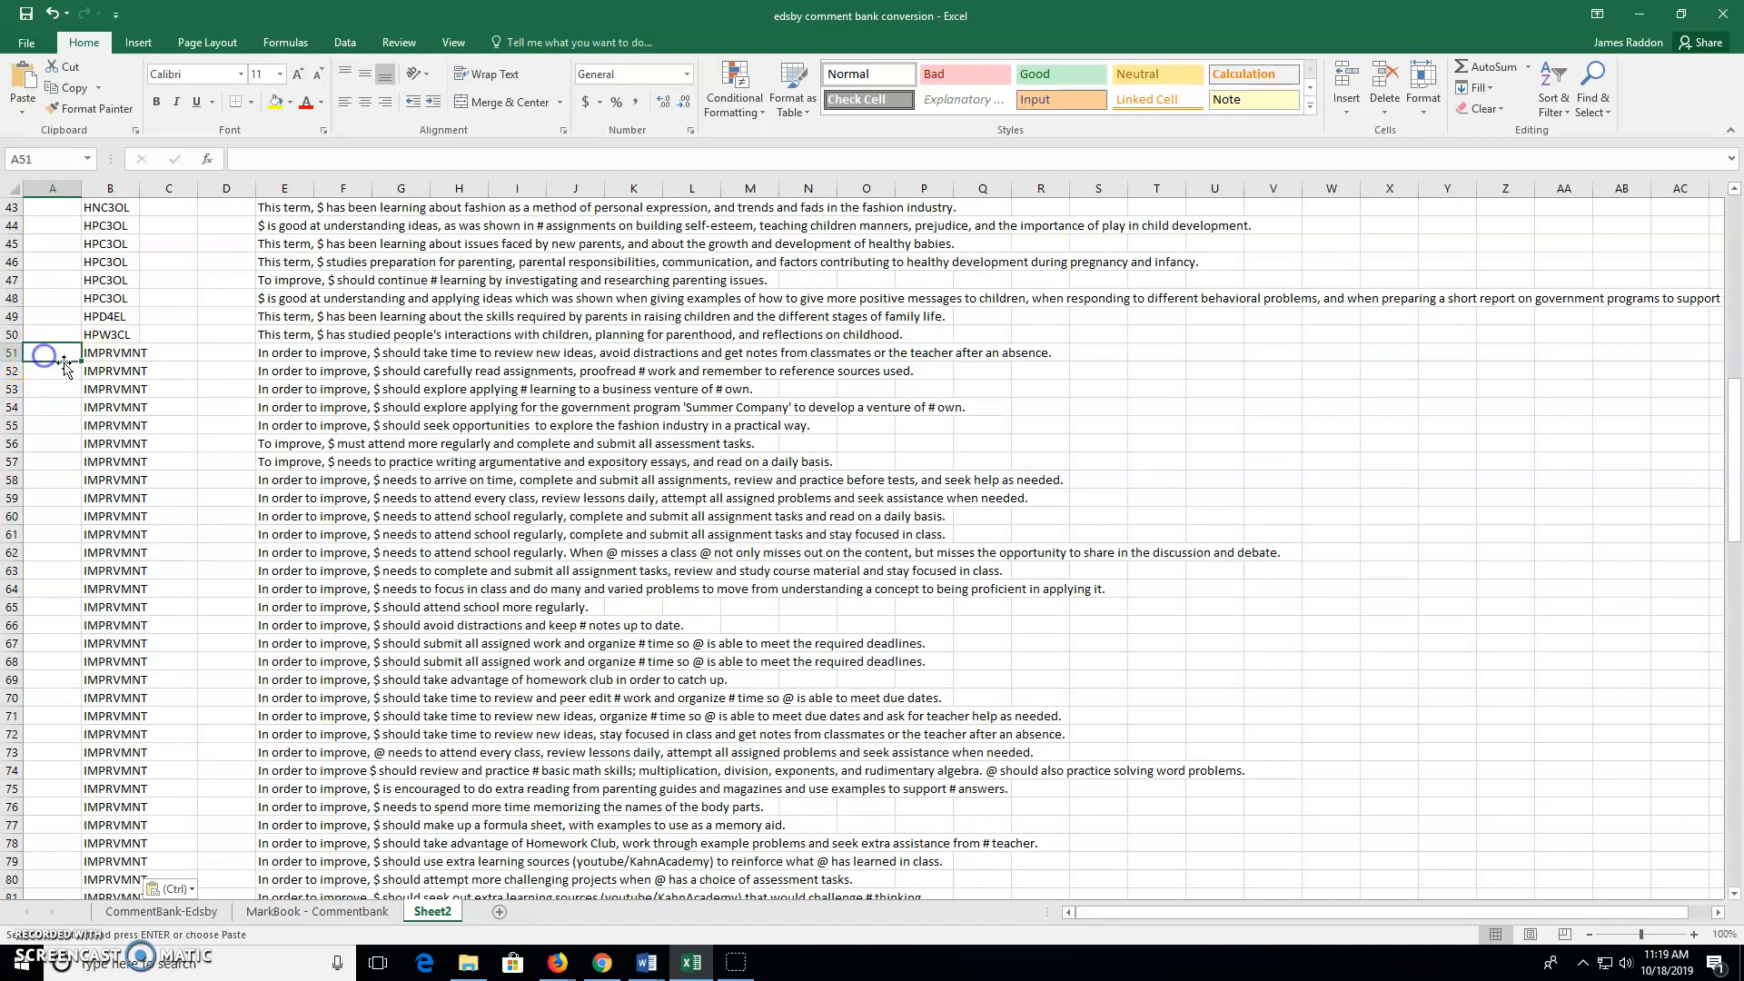
pyautogui.write('Next step')
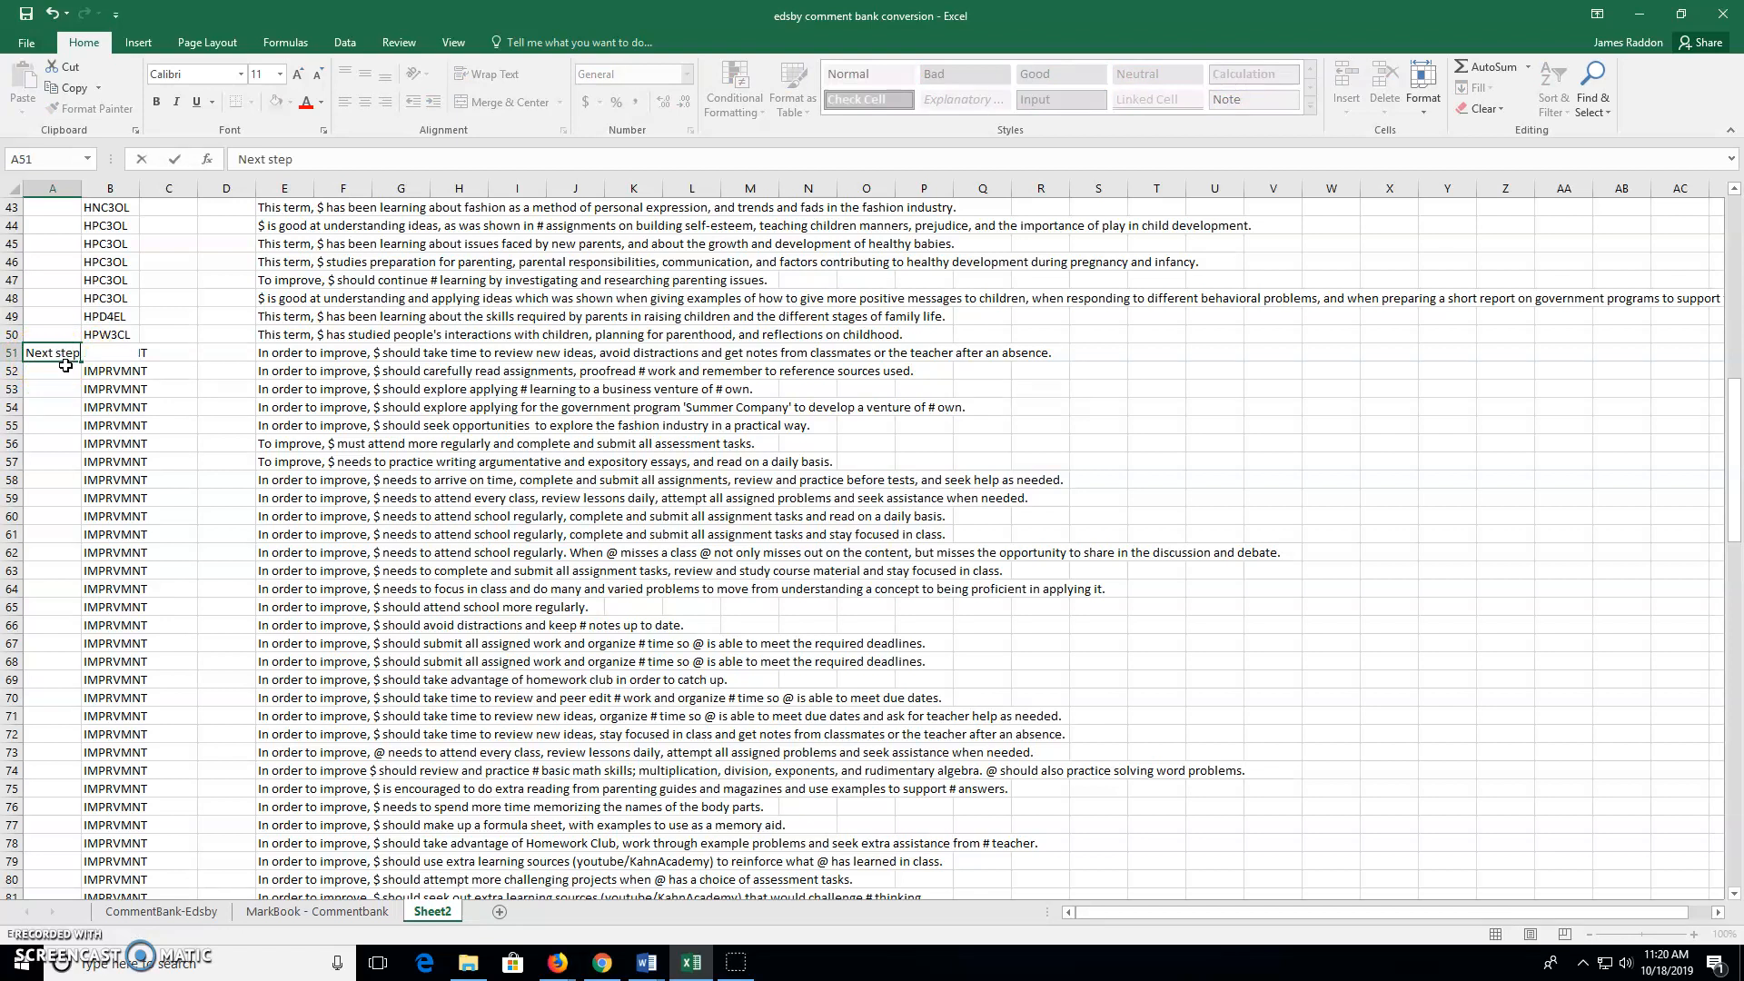
pyautogui.write('s')
pyautogui.press('Return')
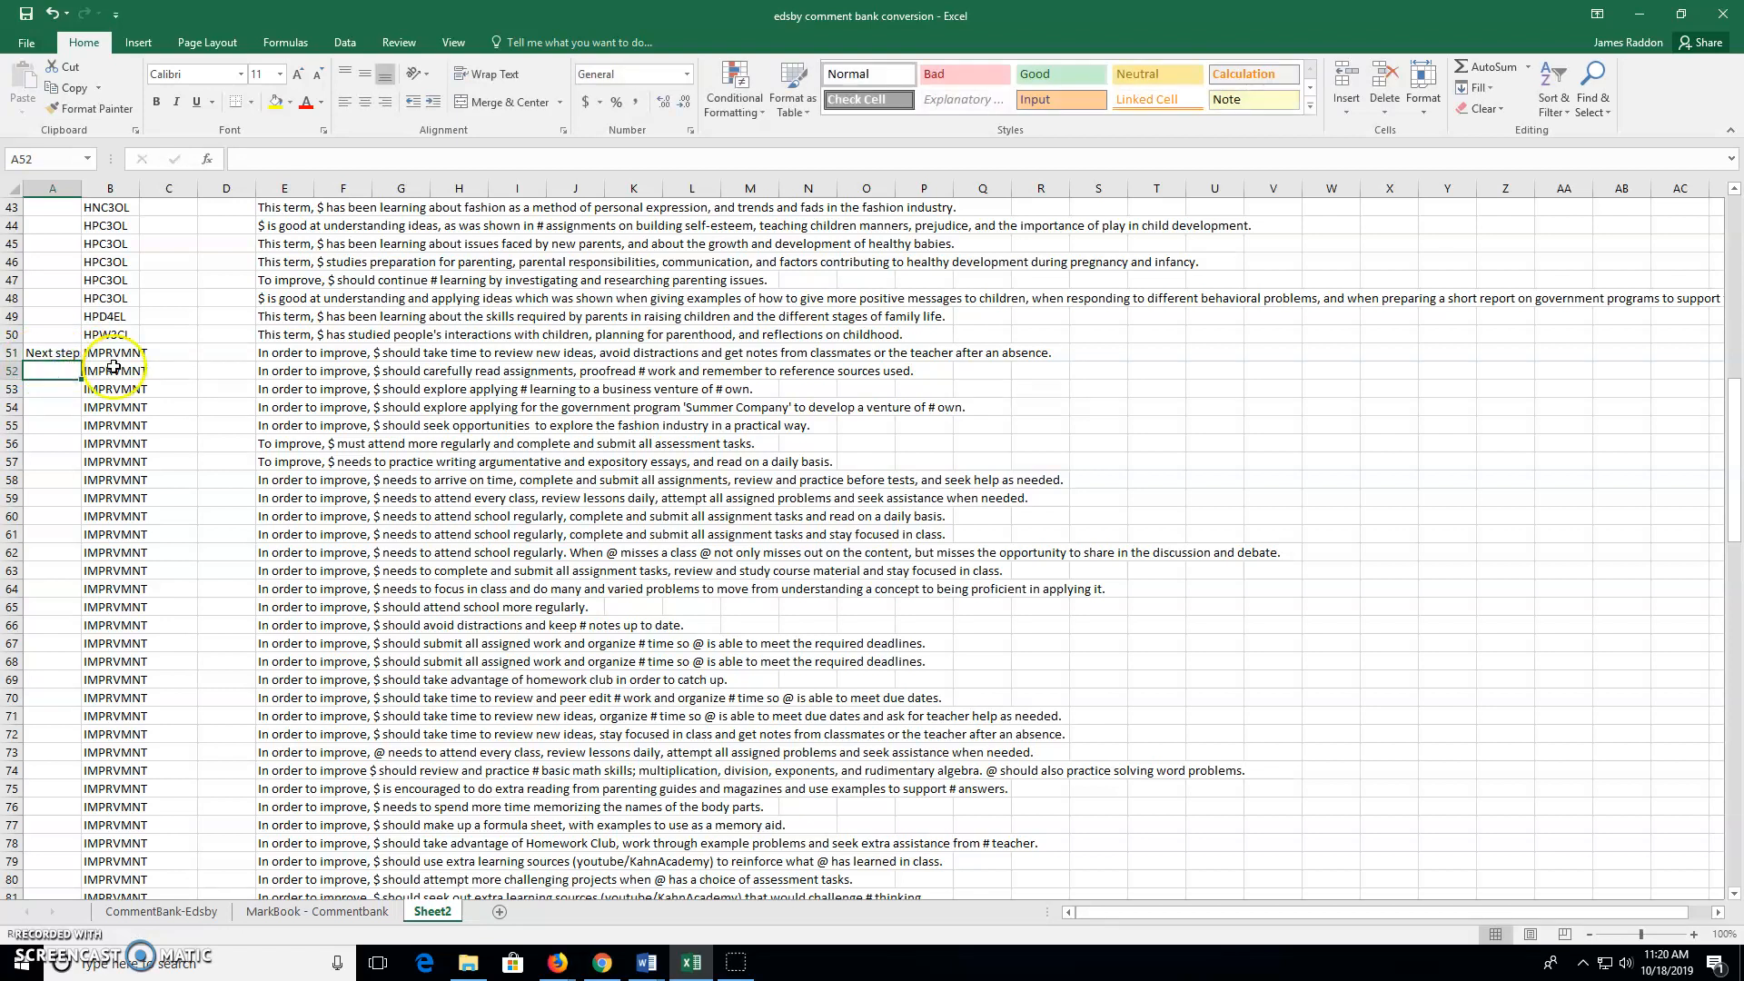
pyautogui.click(111, 354)
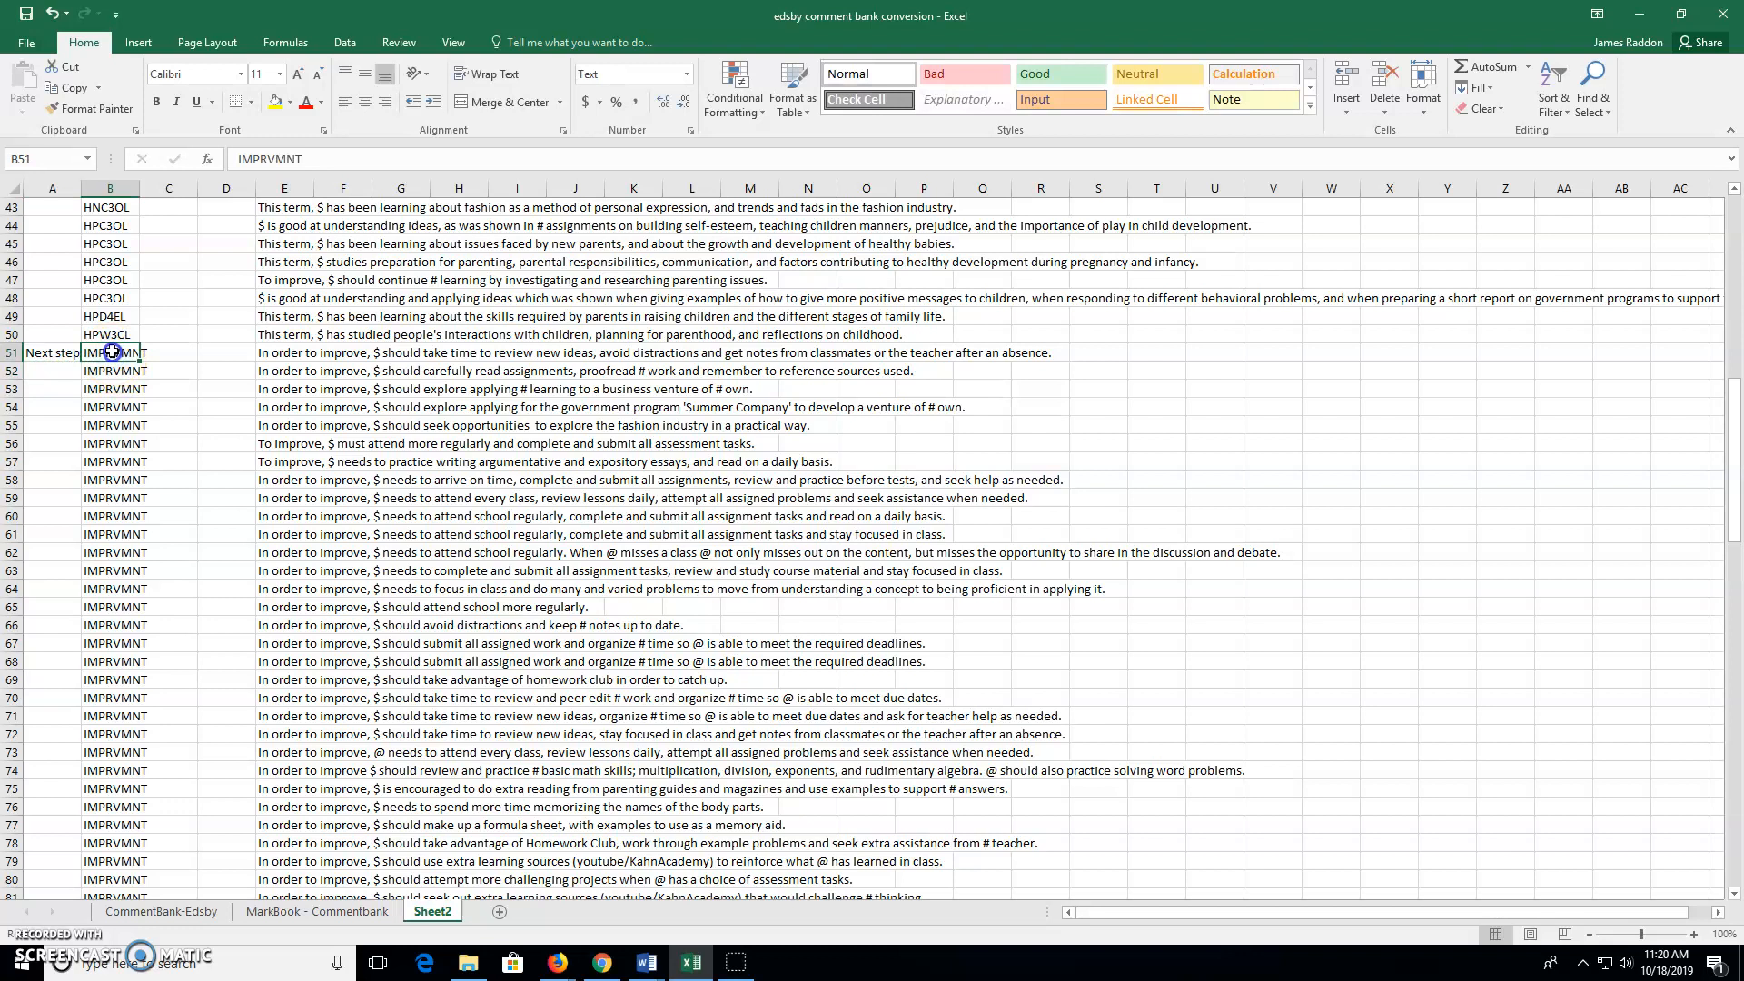
pyautogui.moveTo(140, 365); pyautogui.dragTo(118, 851)
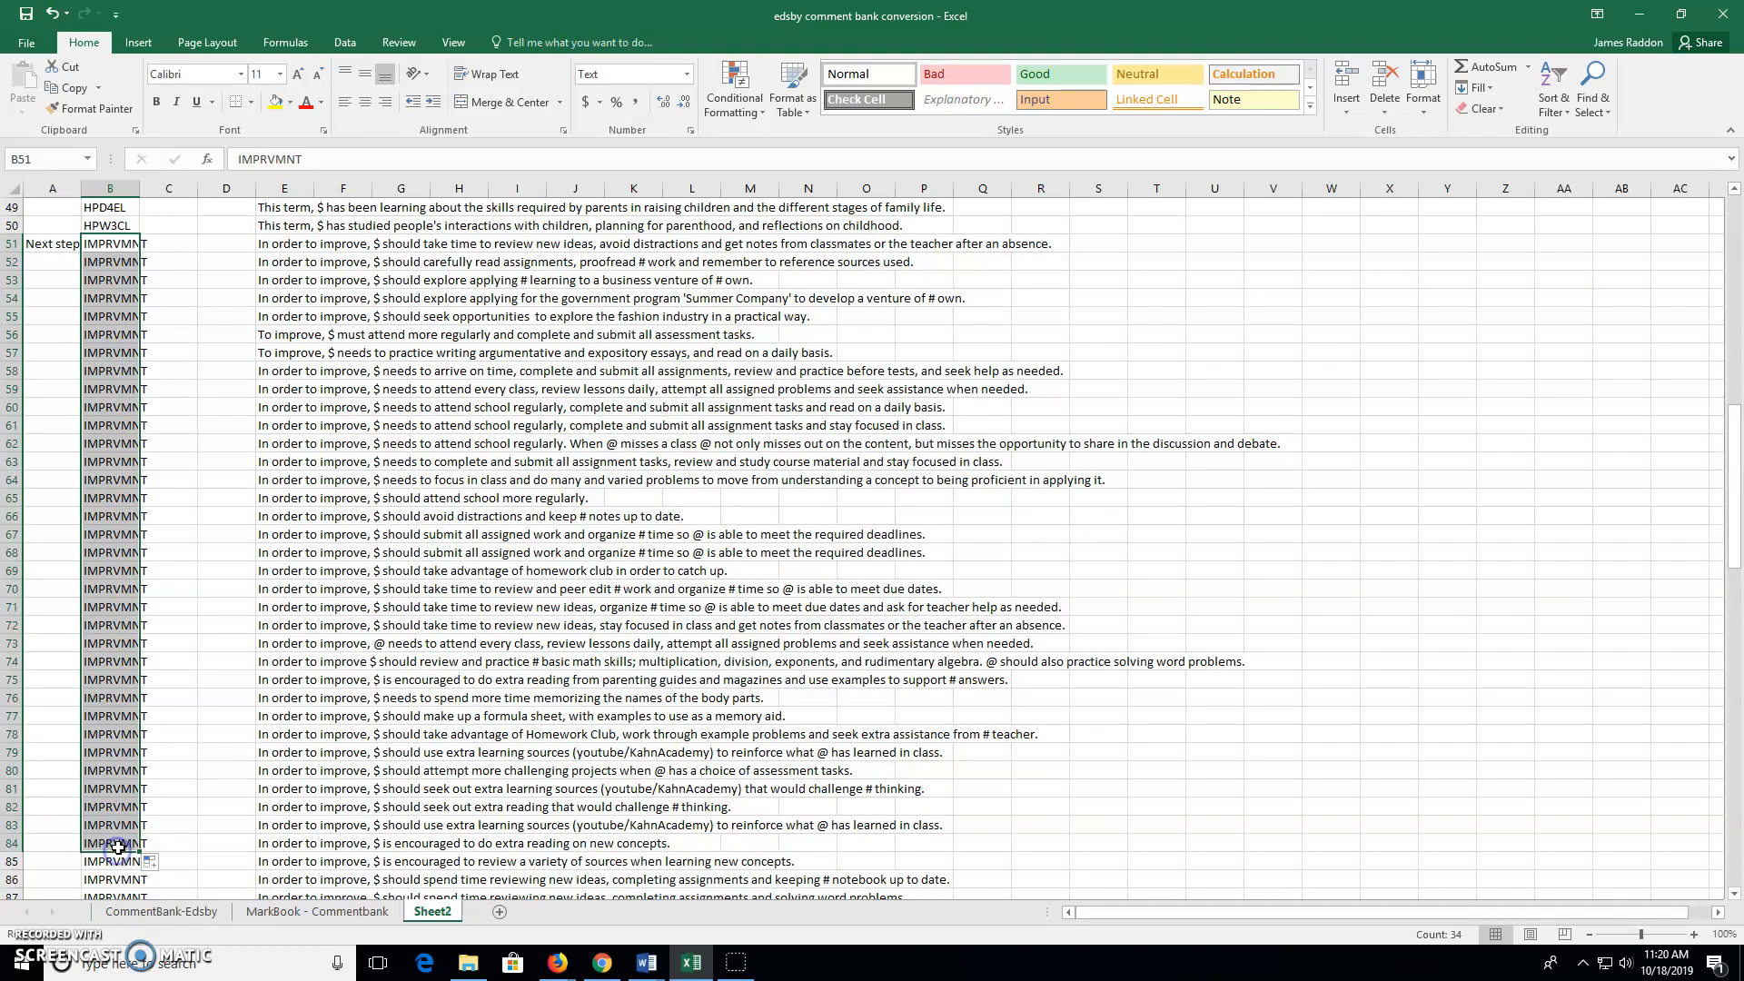
pyautogui.press('Delete')
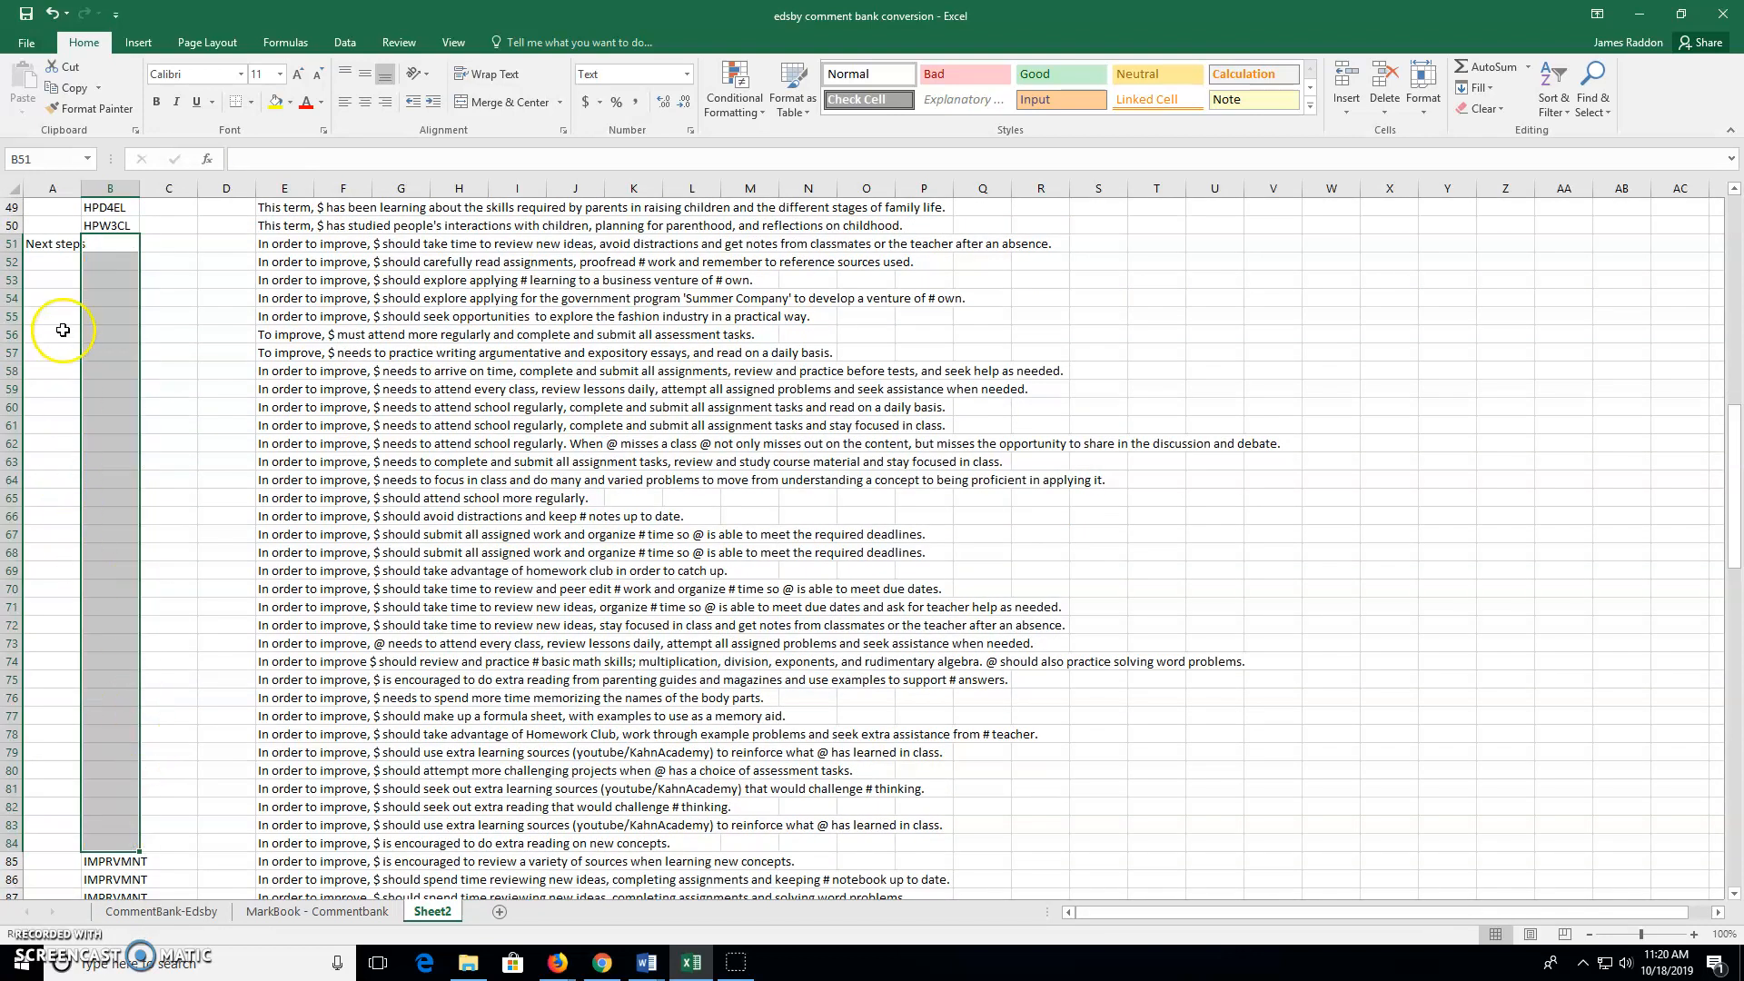
# Fill 'Next steps' down column A from A51 to row 84
pyautogui.click(55, 245)
pyautogui.moveTo(81, 256); pyautogui.dragTo(78, 844)
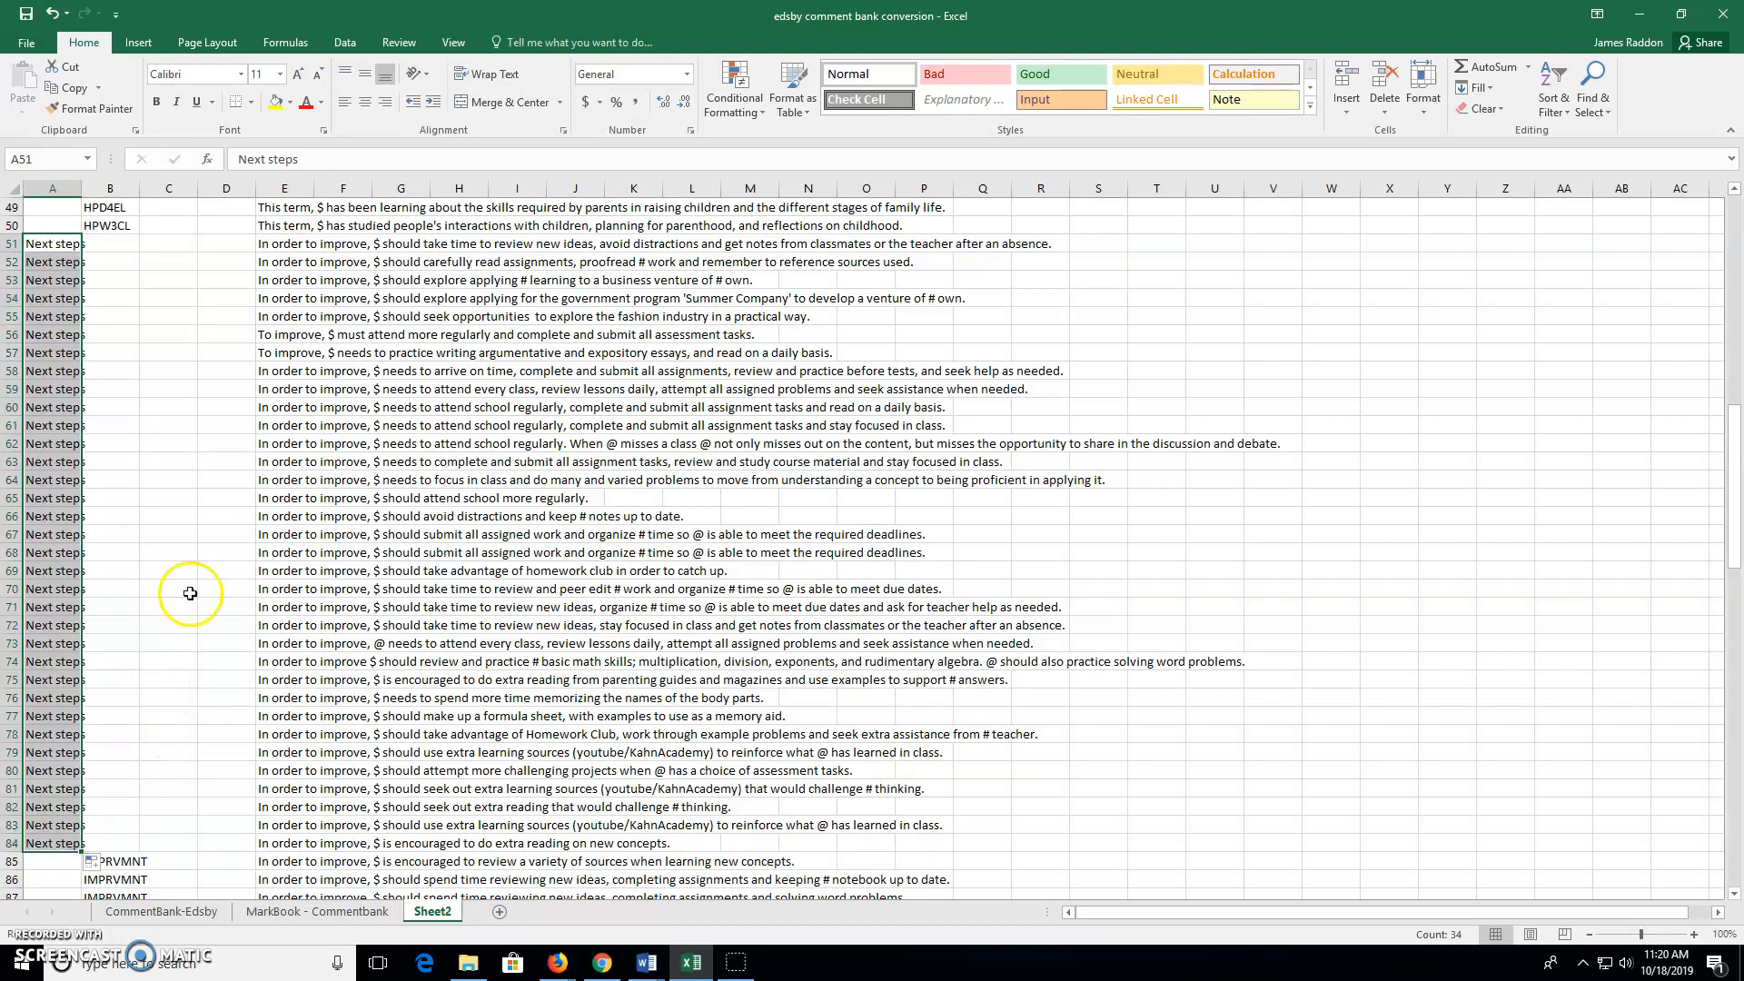
pyautogui.scroll(1, 166, 269)
pyautogui.scroll(9, 165, 270)
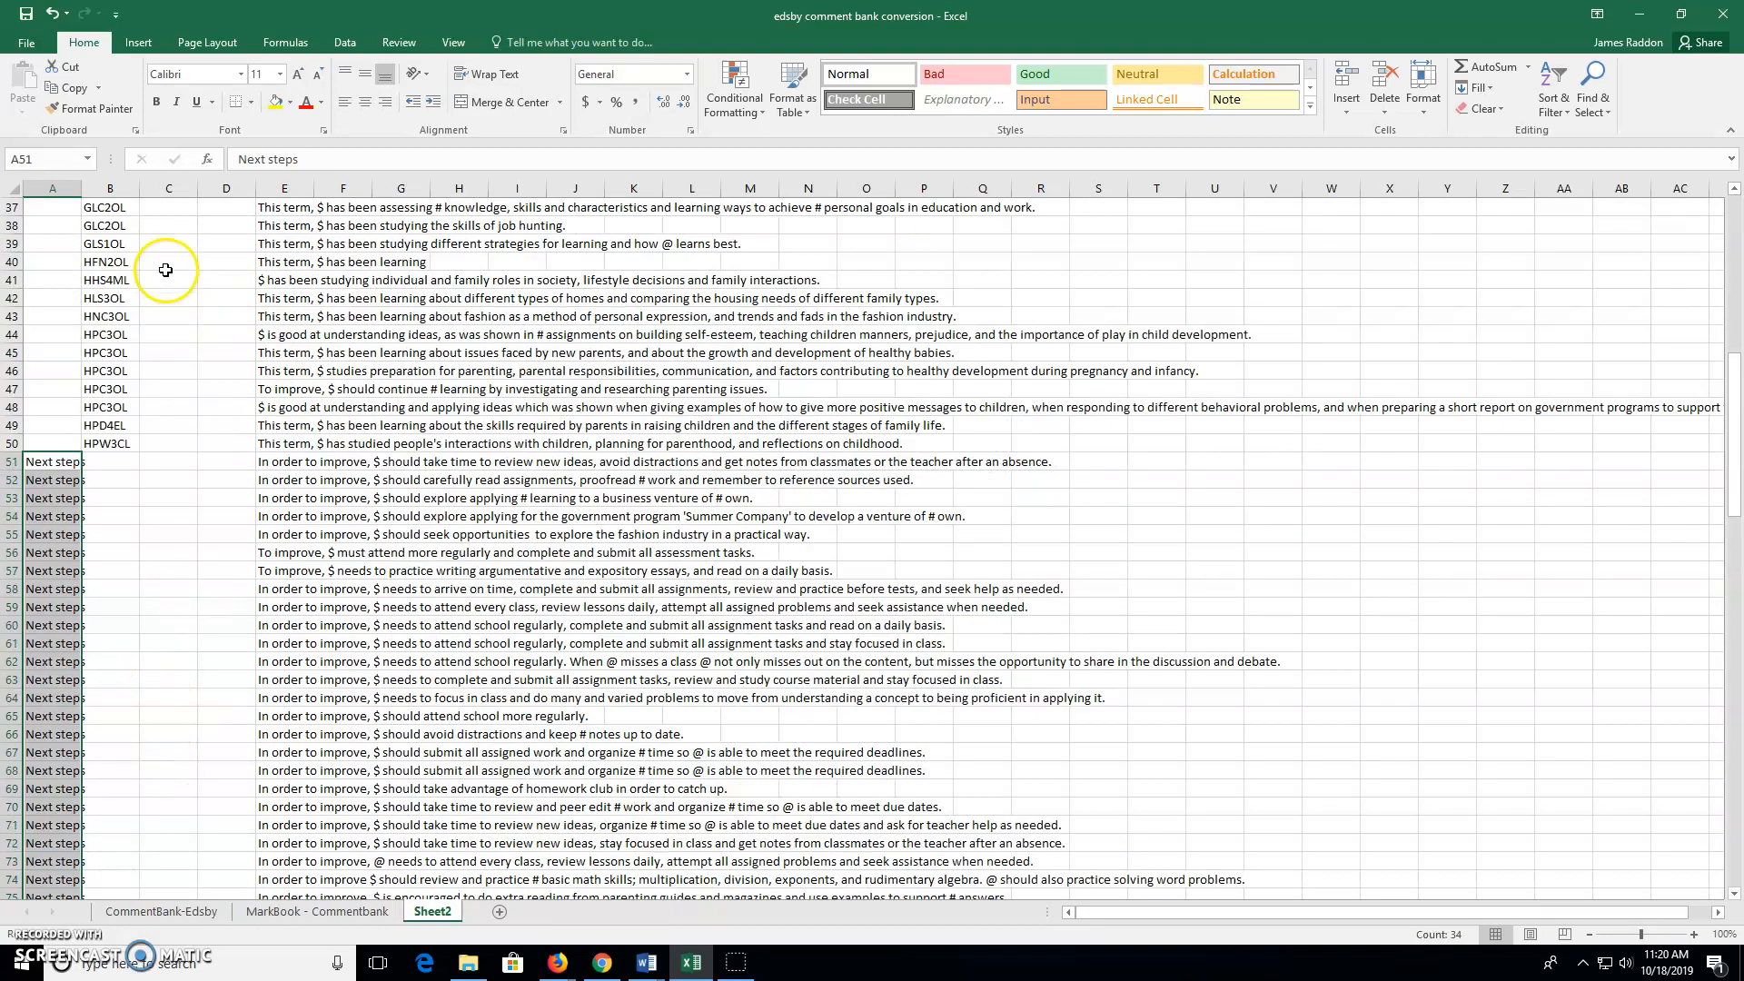
pyautogui.scroll(-6, 162, 281)
pyautogui.scroll(12, 161, 288)
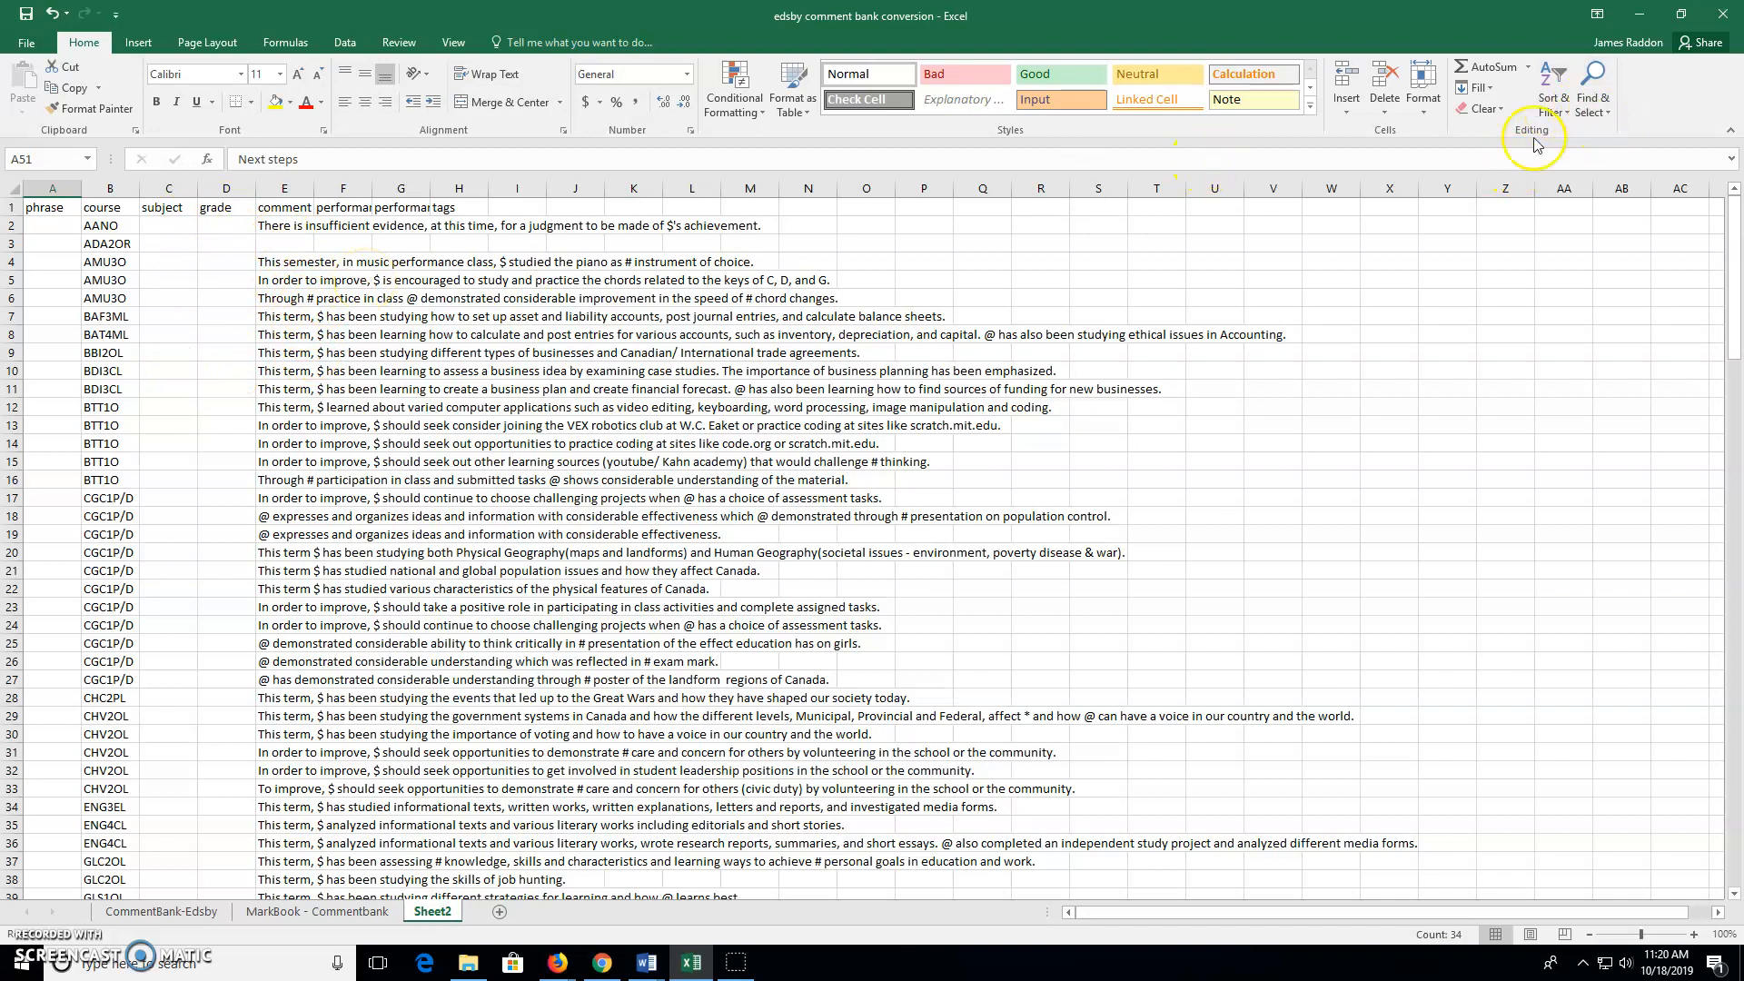
pyautogui.click(1603, 112)
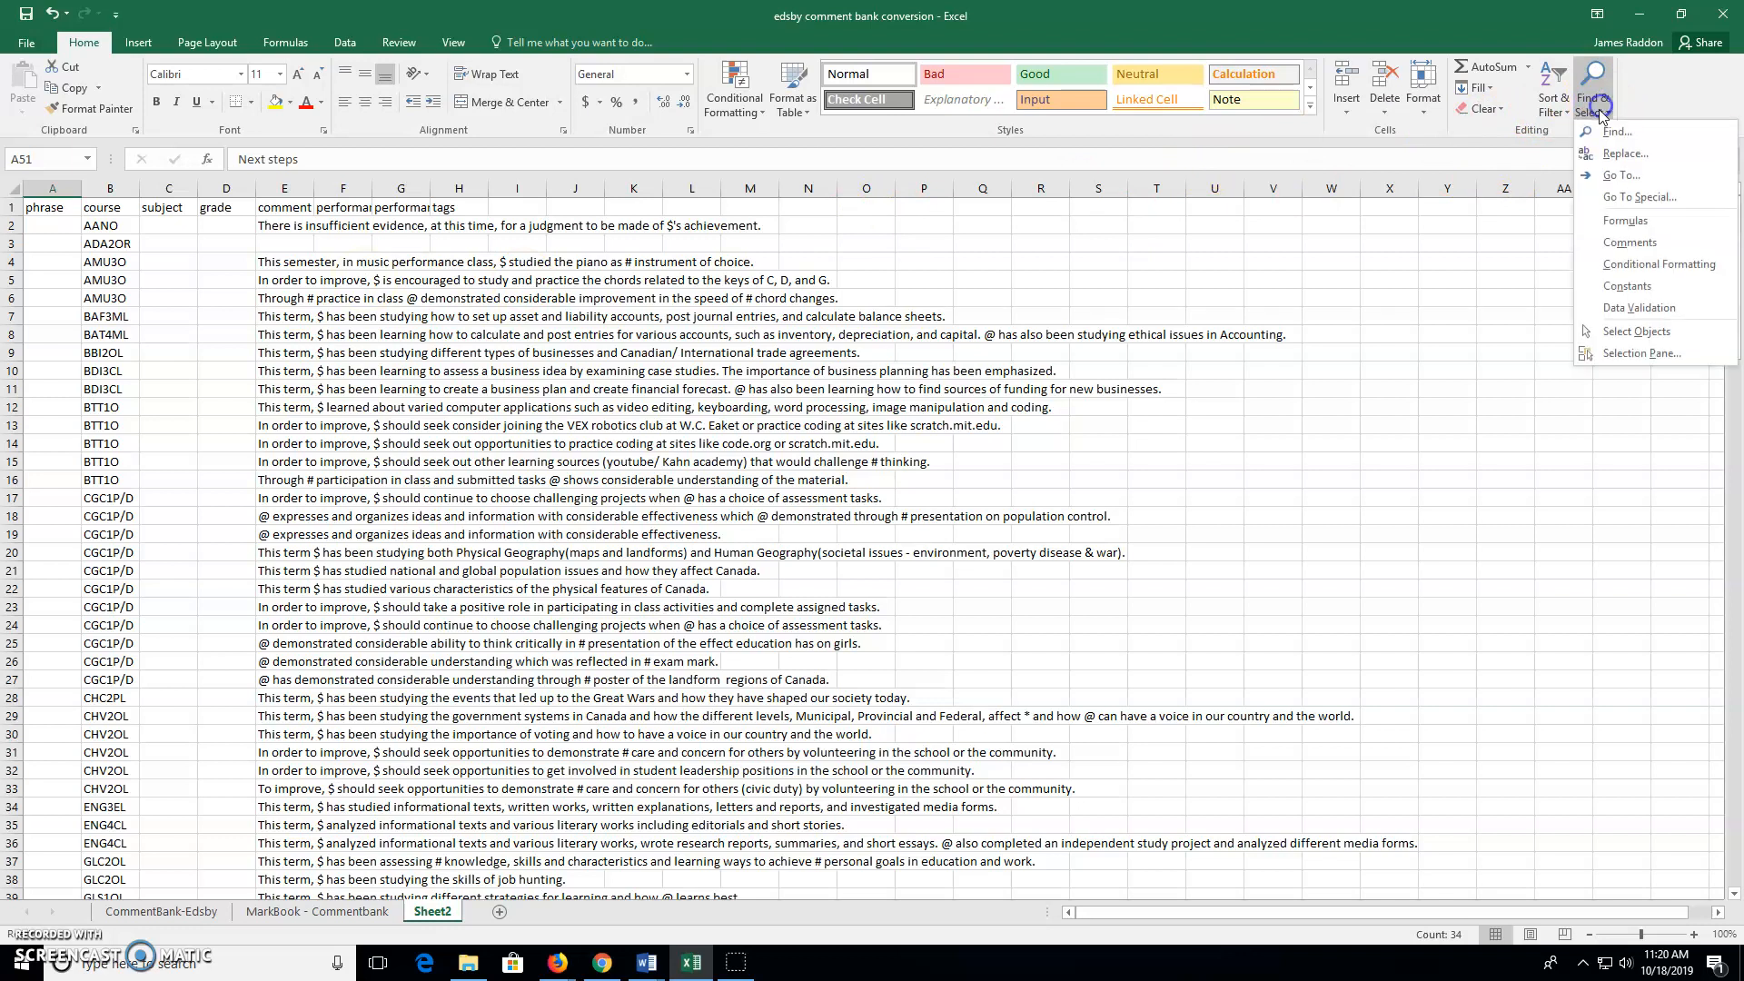
pyautogui.click(1626, 156)
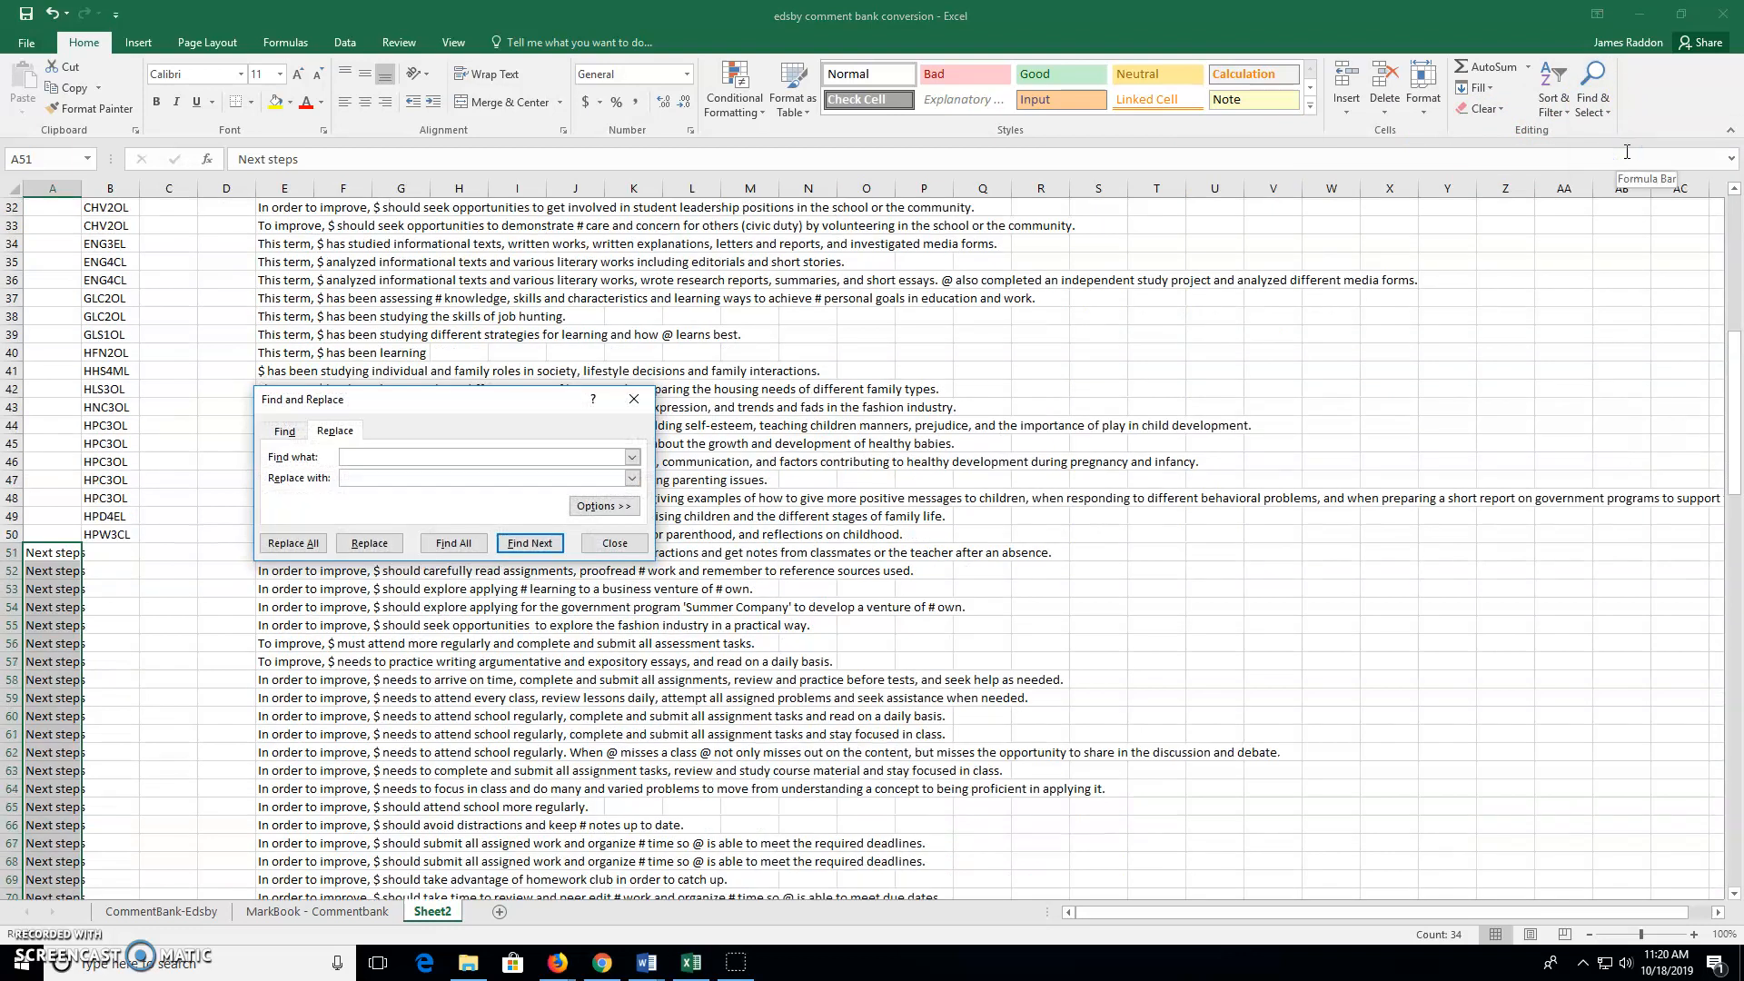
pyautogui.click(378, 480)
pyautogui.click(193, 916)
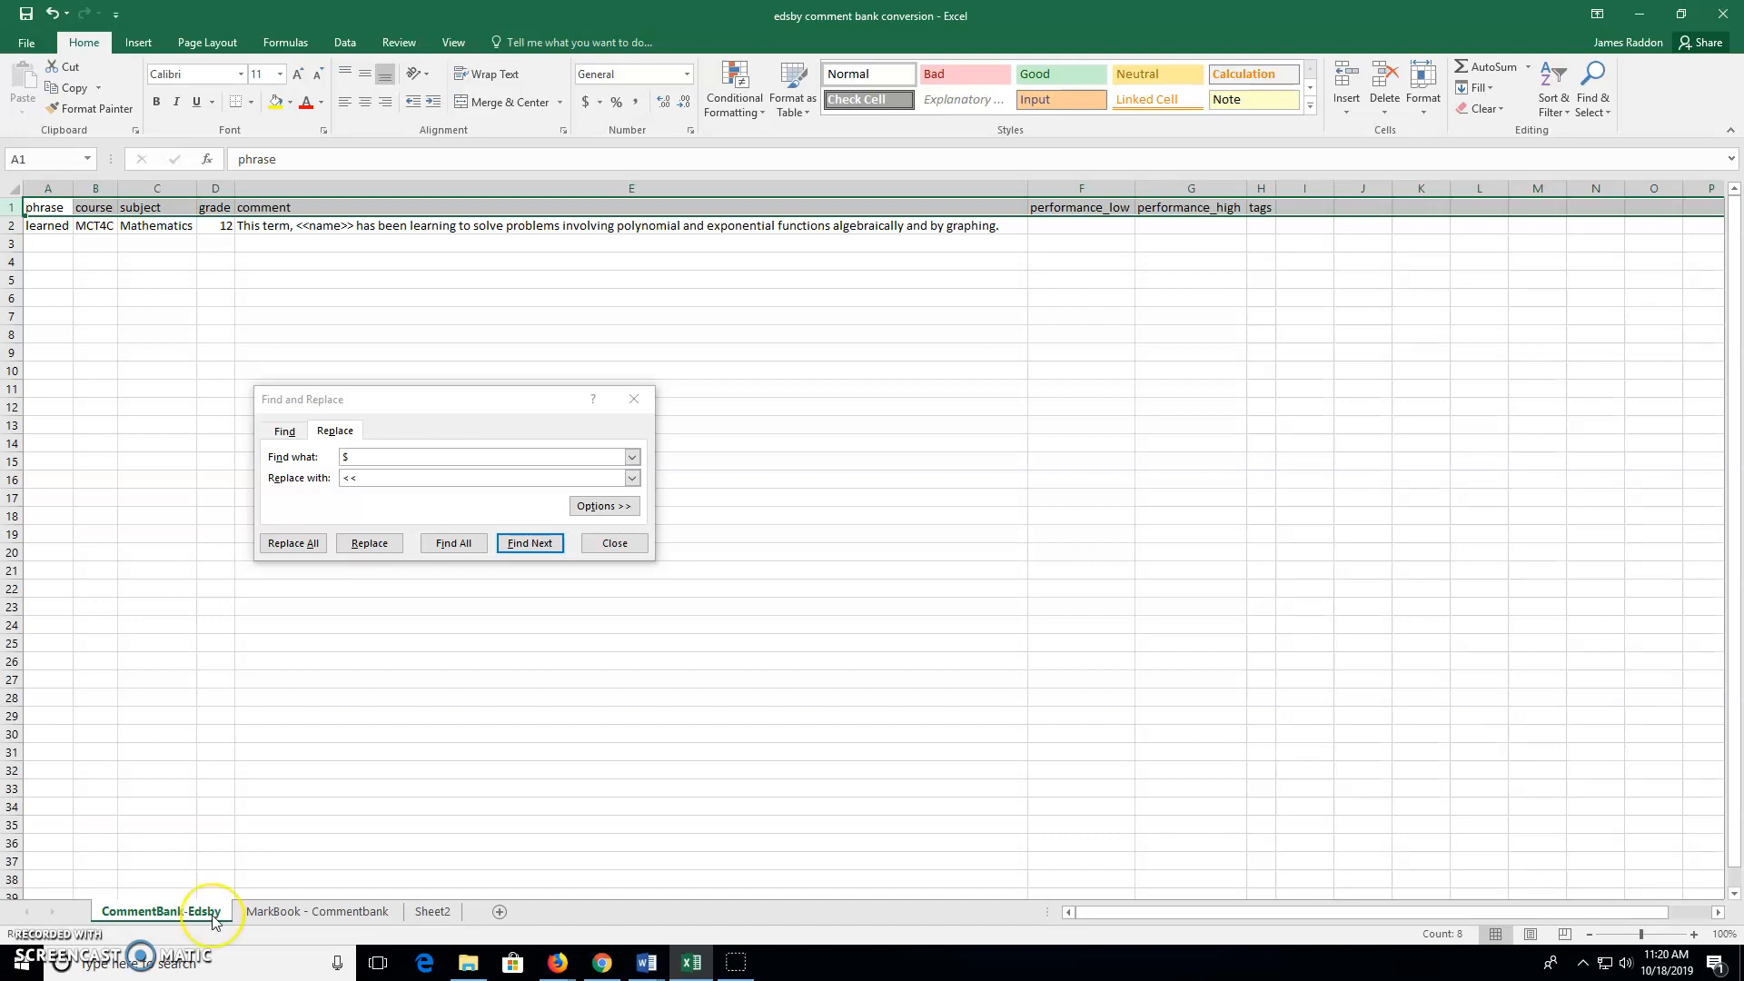
pyautogui.write('name')
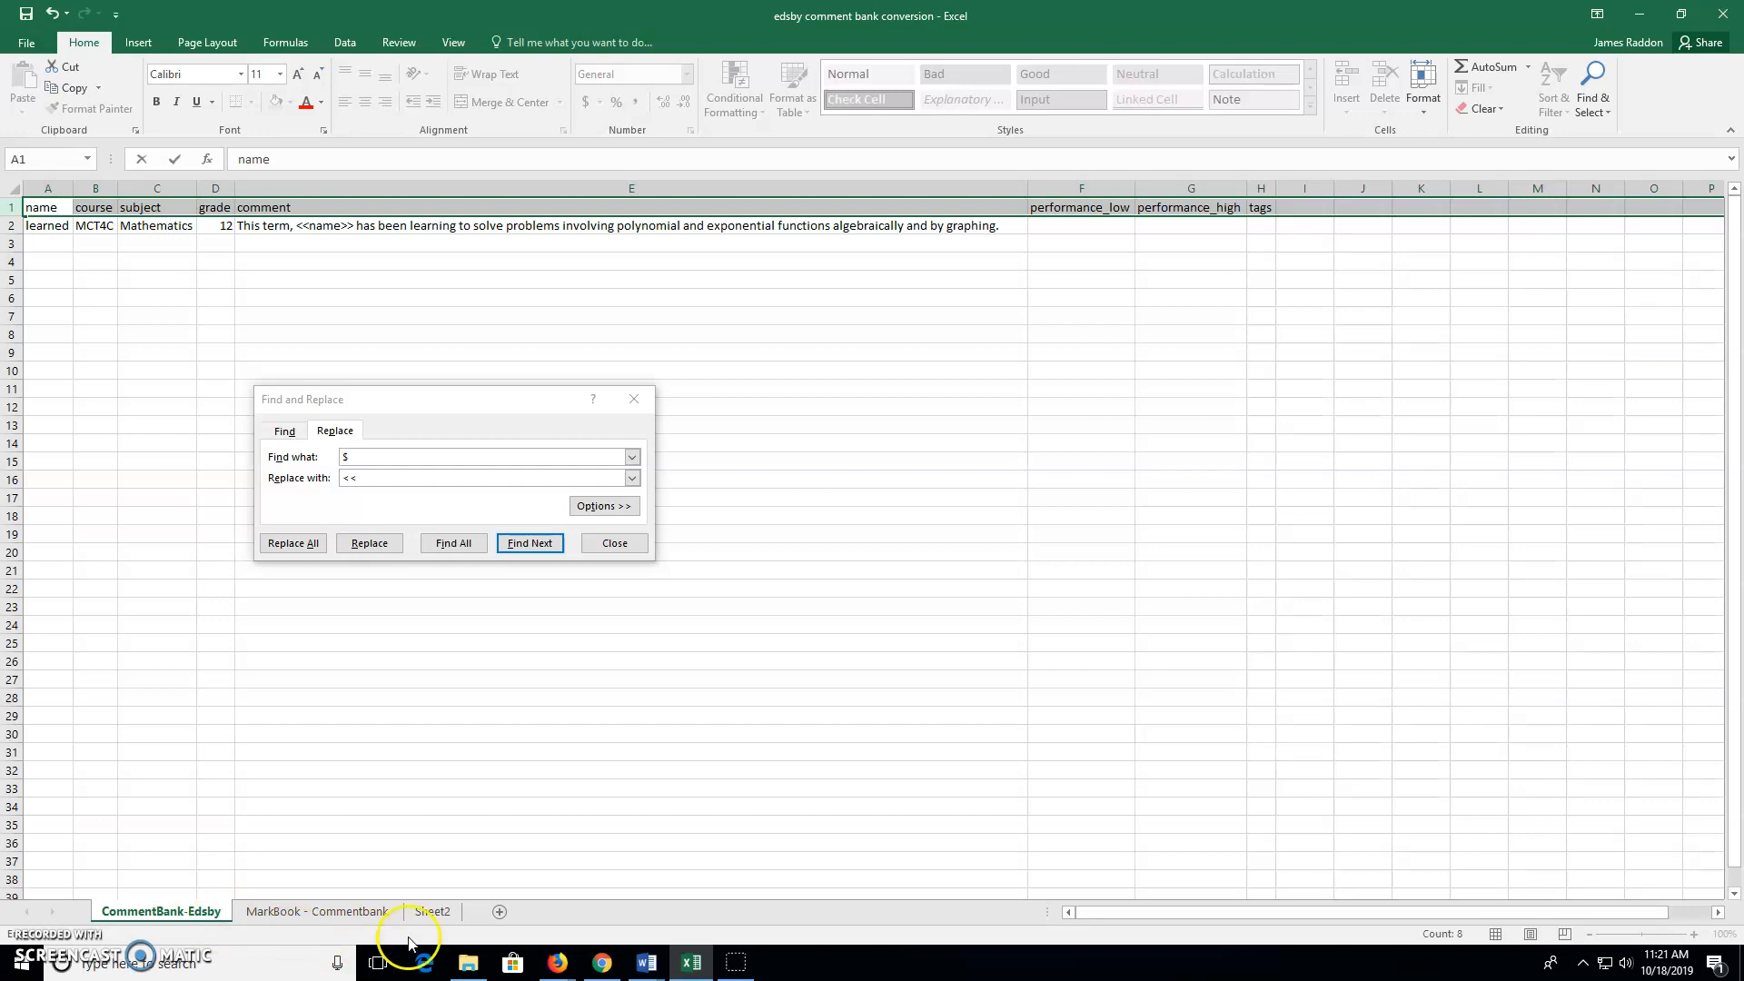
pyautogui.click(396, 480)
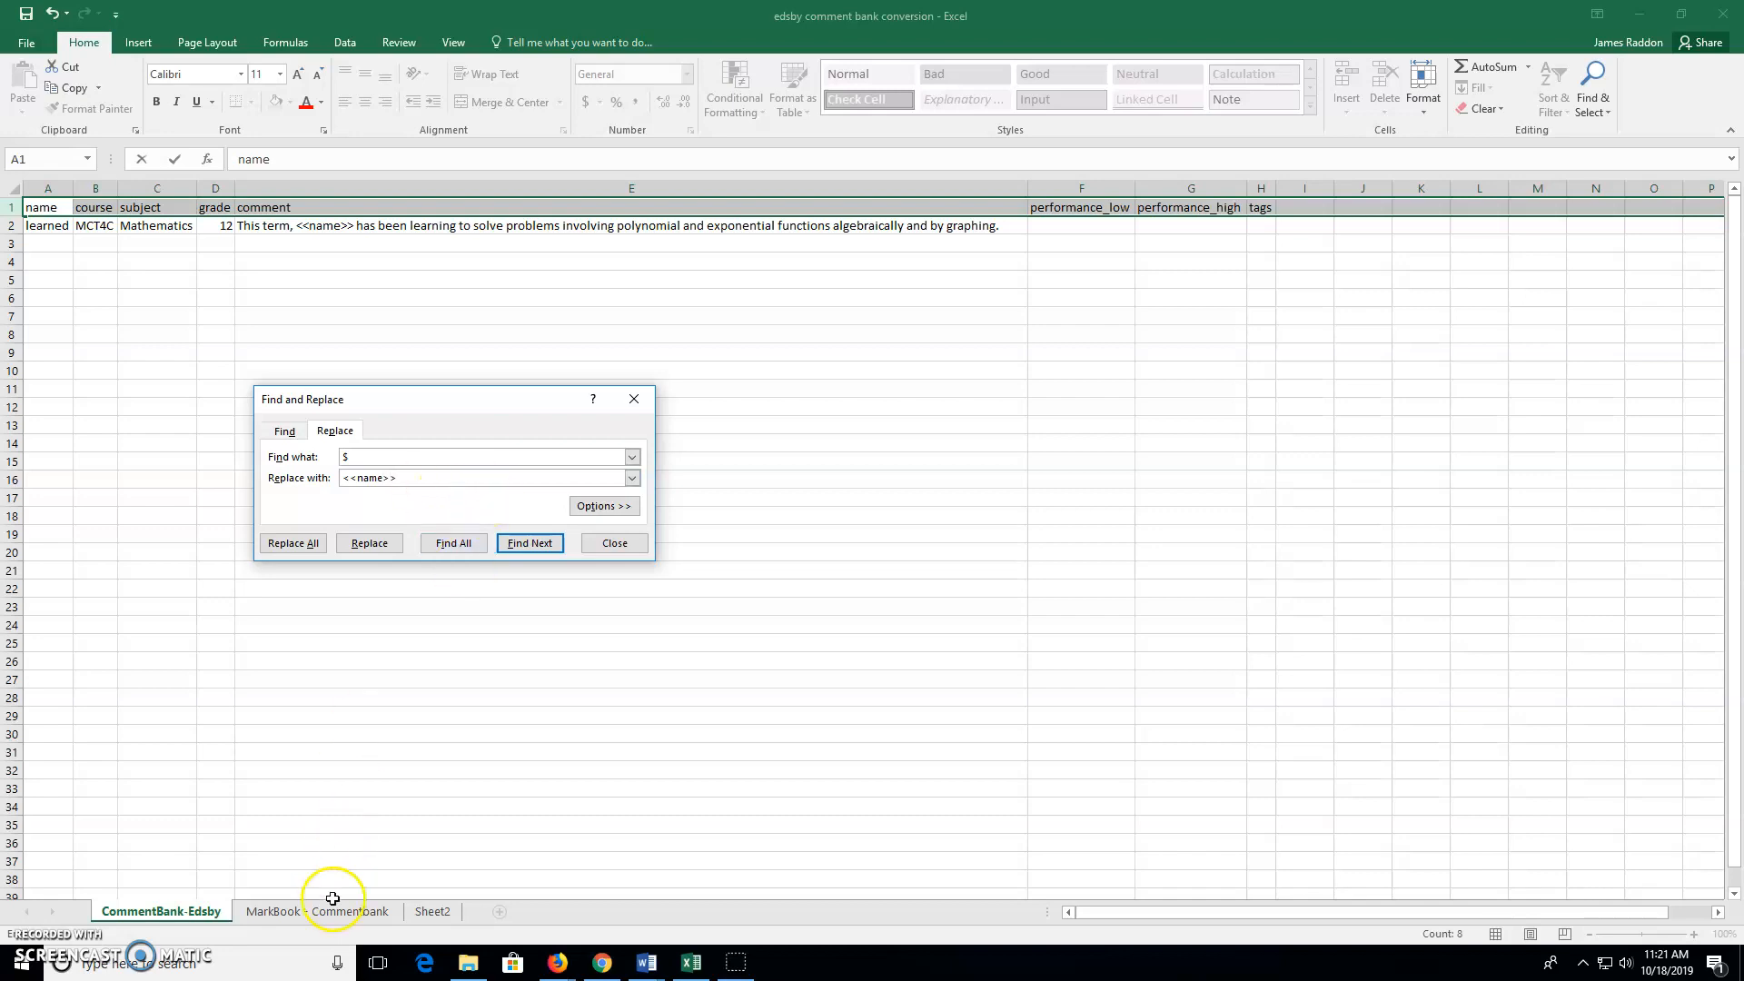
pyautogui.click(431, 915)
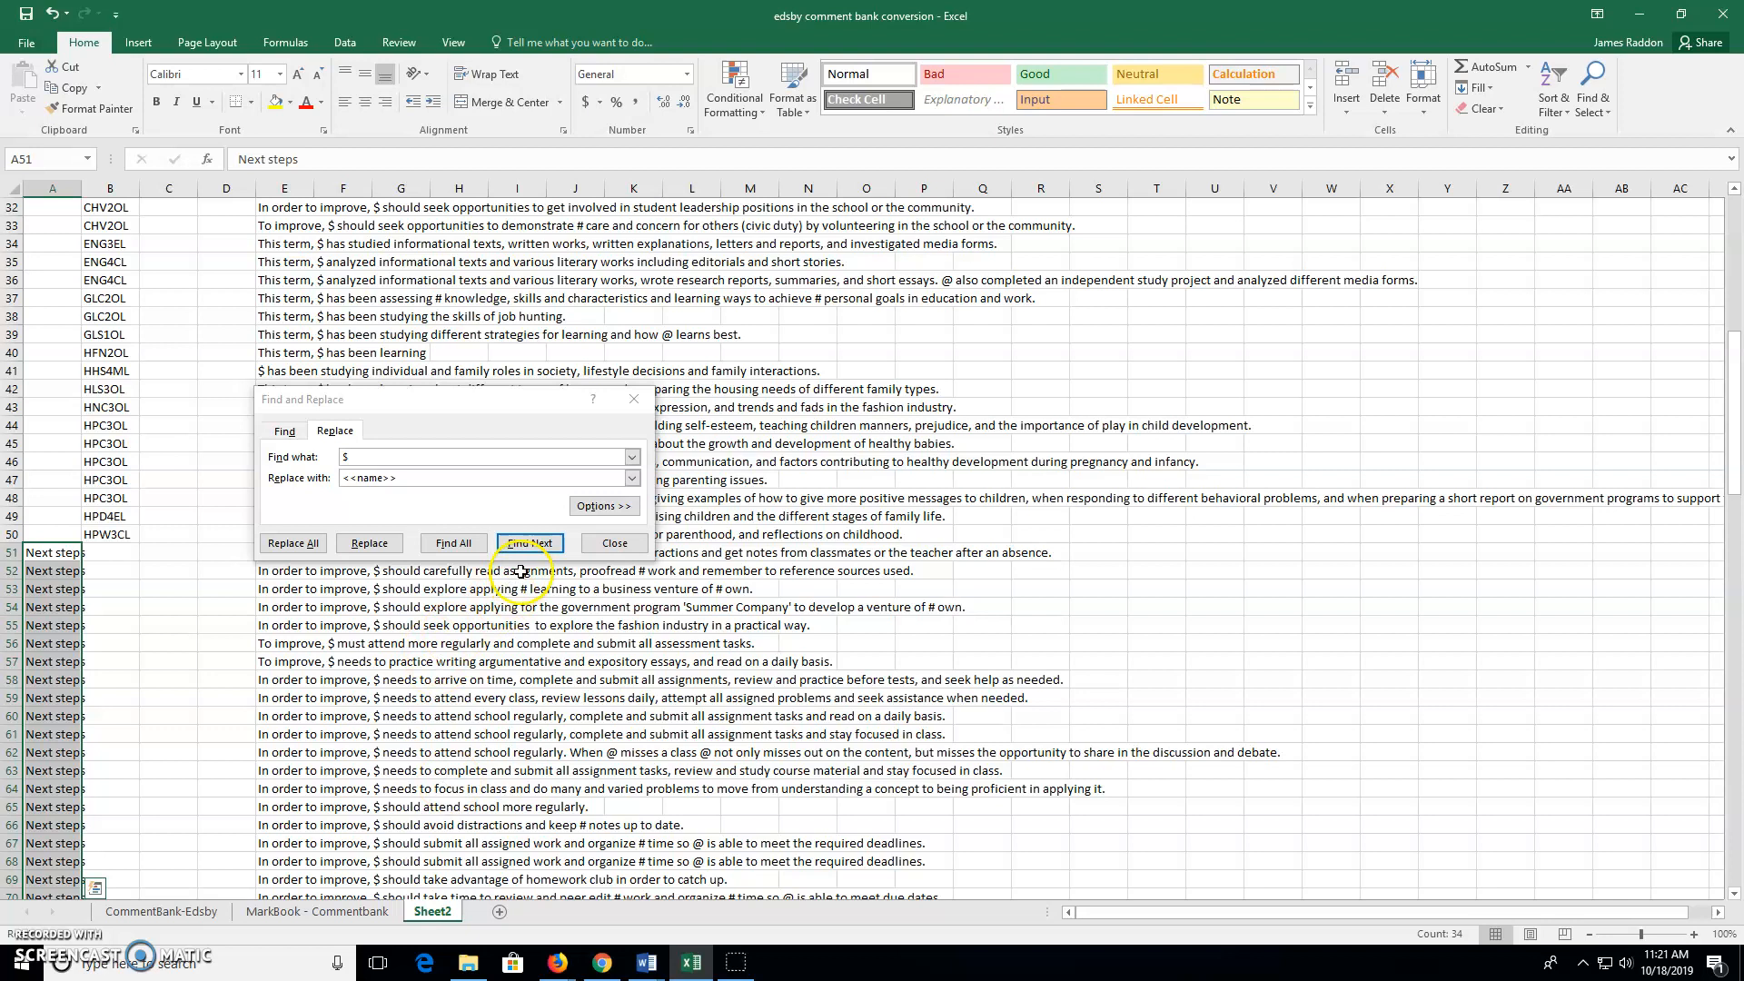
pyautogui.click(534, 544)
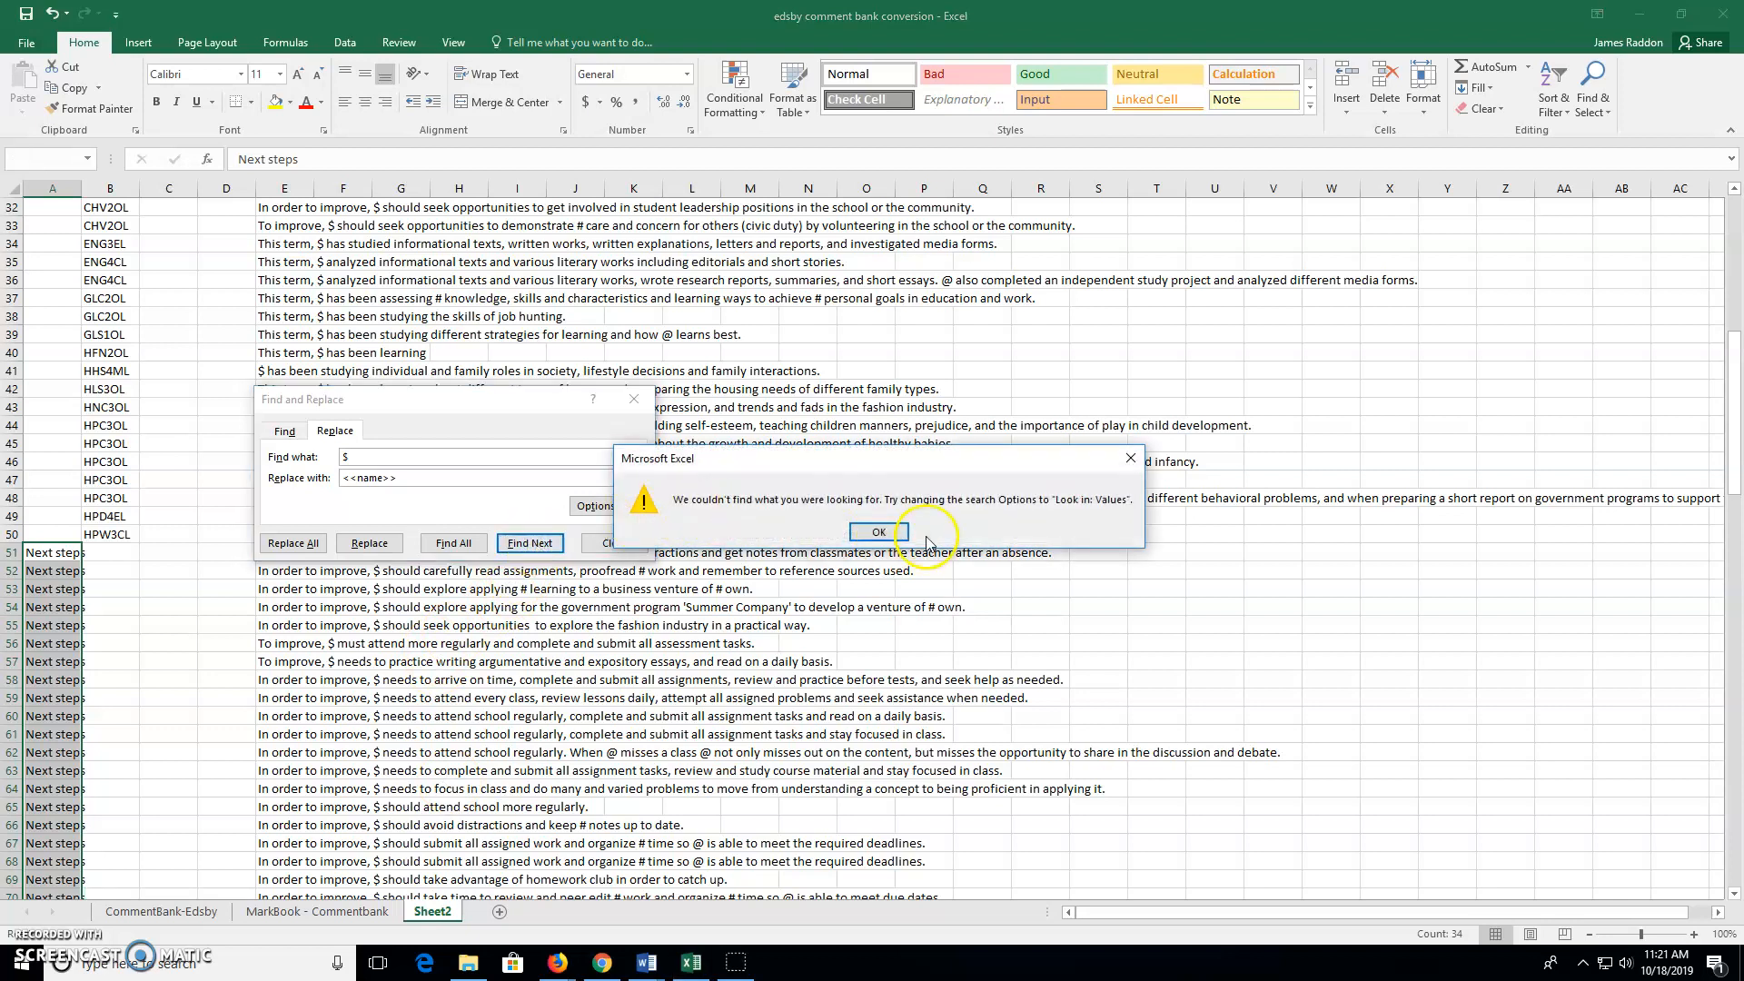
pyautogui.click(880, 532)
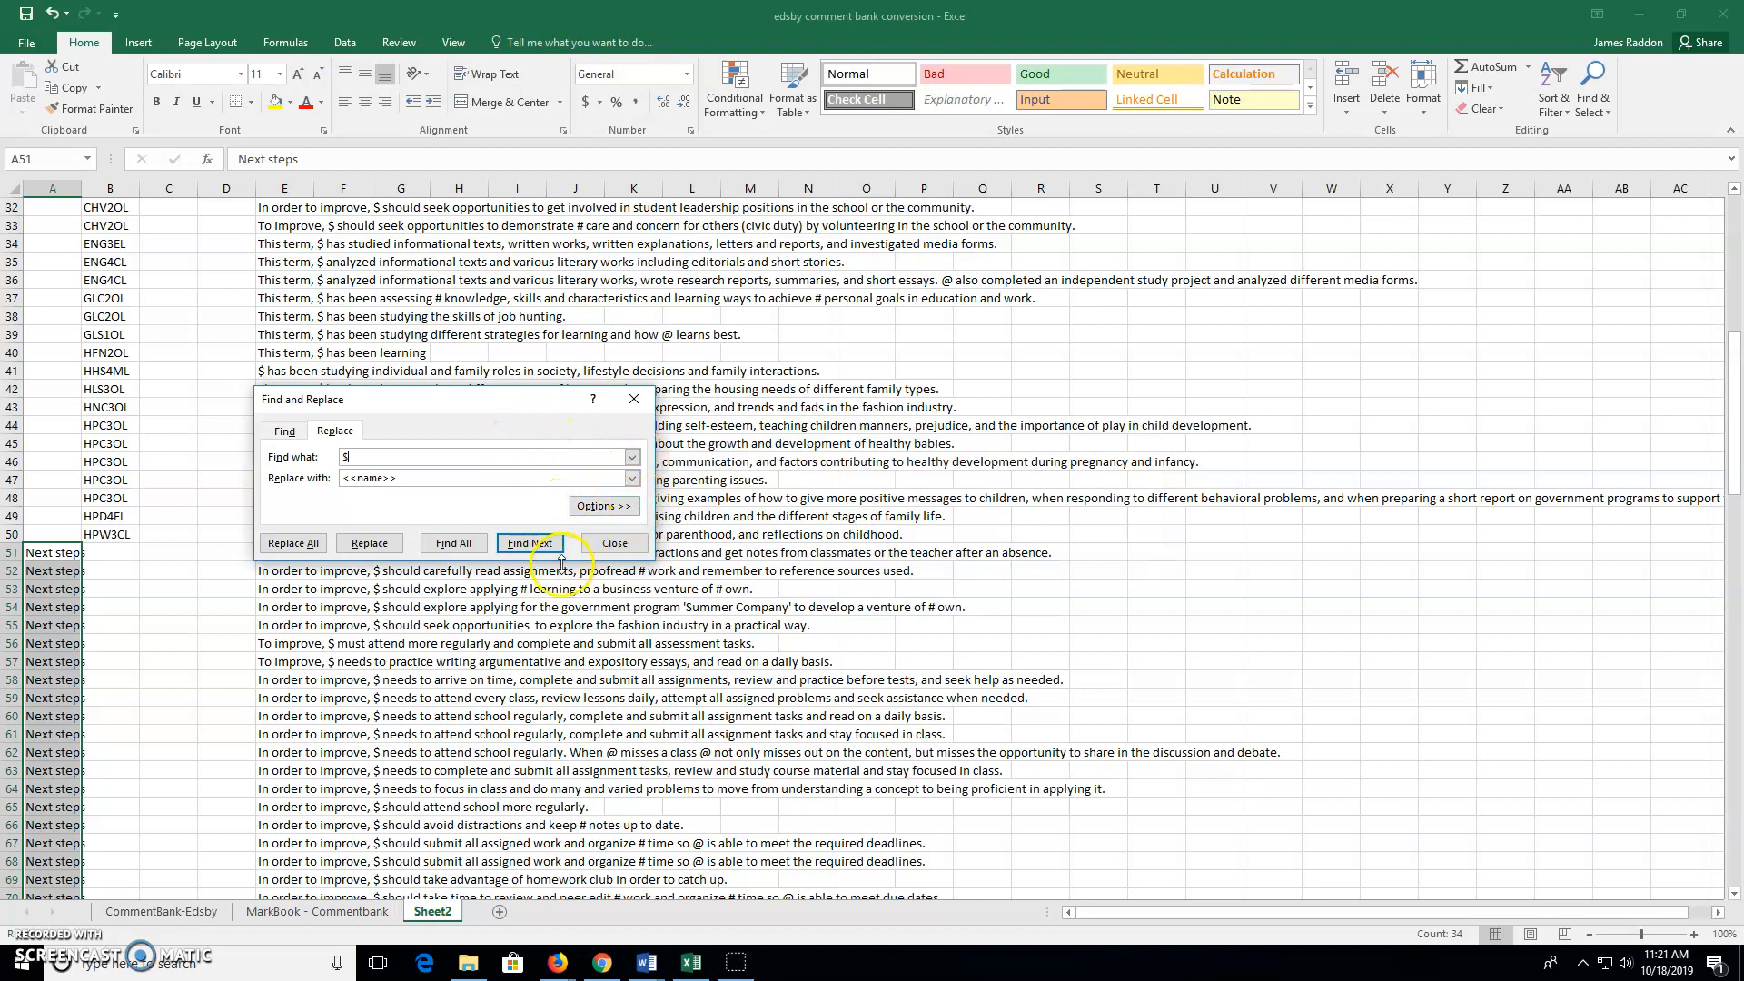
pyautogui.click(623, 543)
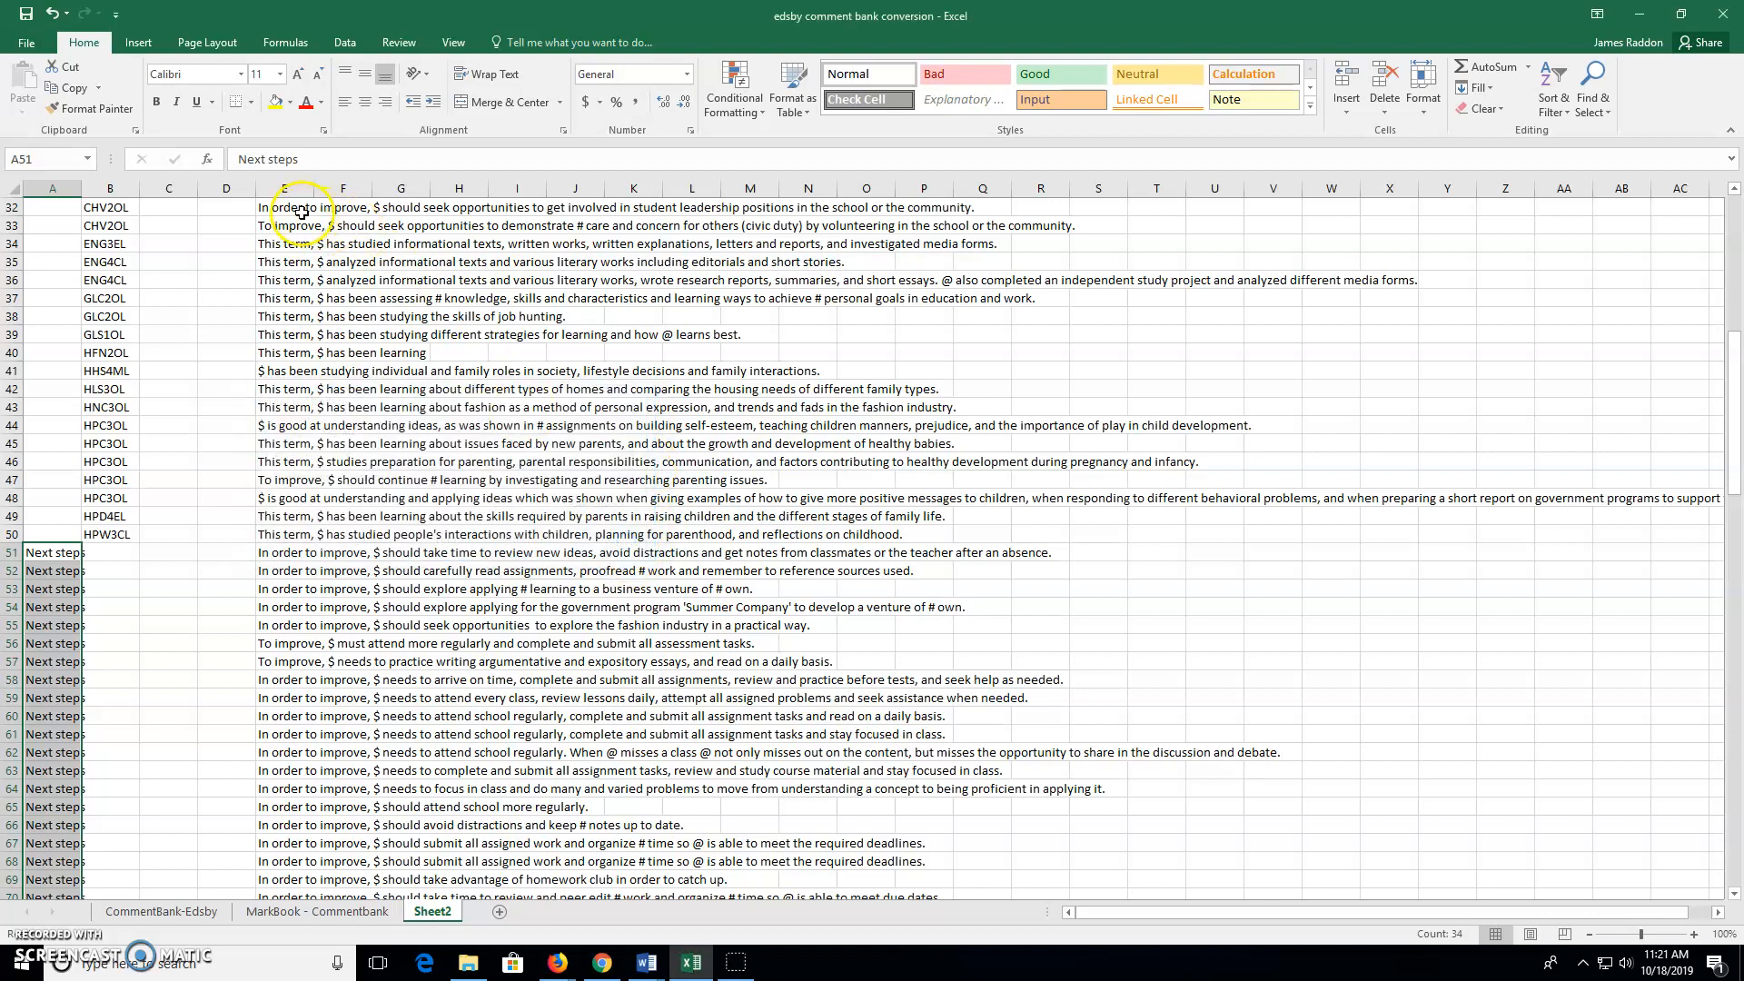
# Select comment column E and search it for $ in Find and Replace
pyautogui.scroll(4, 302, 211)
pyautogui.click(285, 188)
pyautogui.scroll(1, 294, 266)
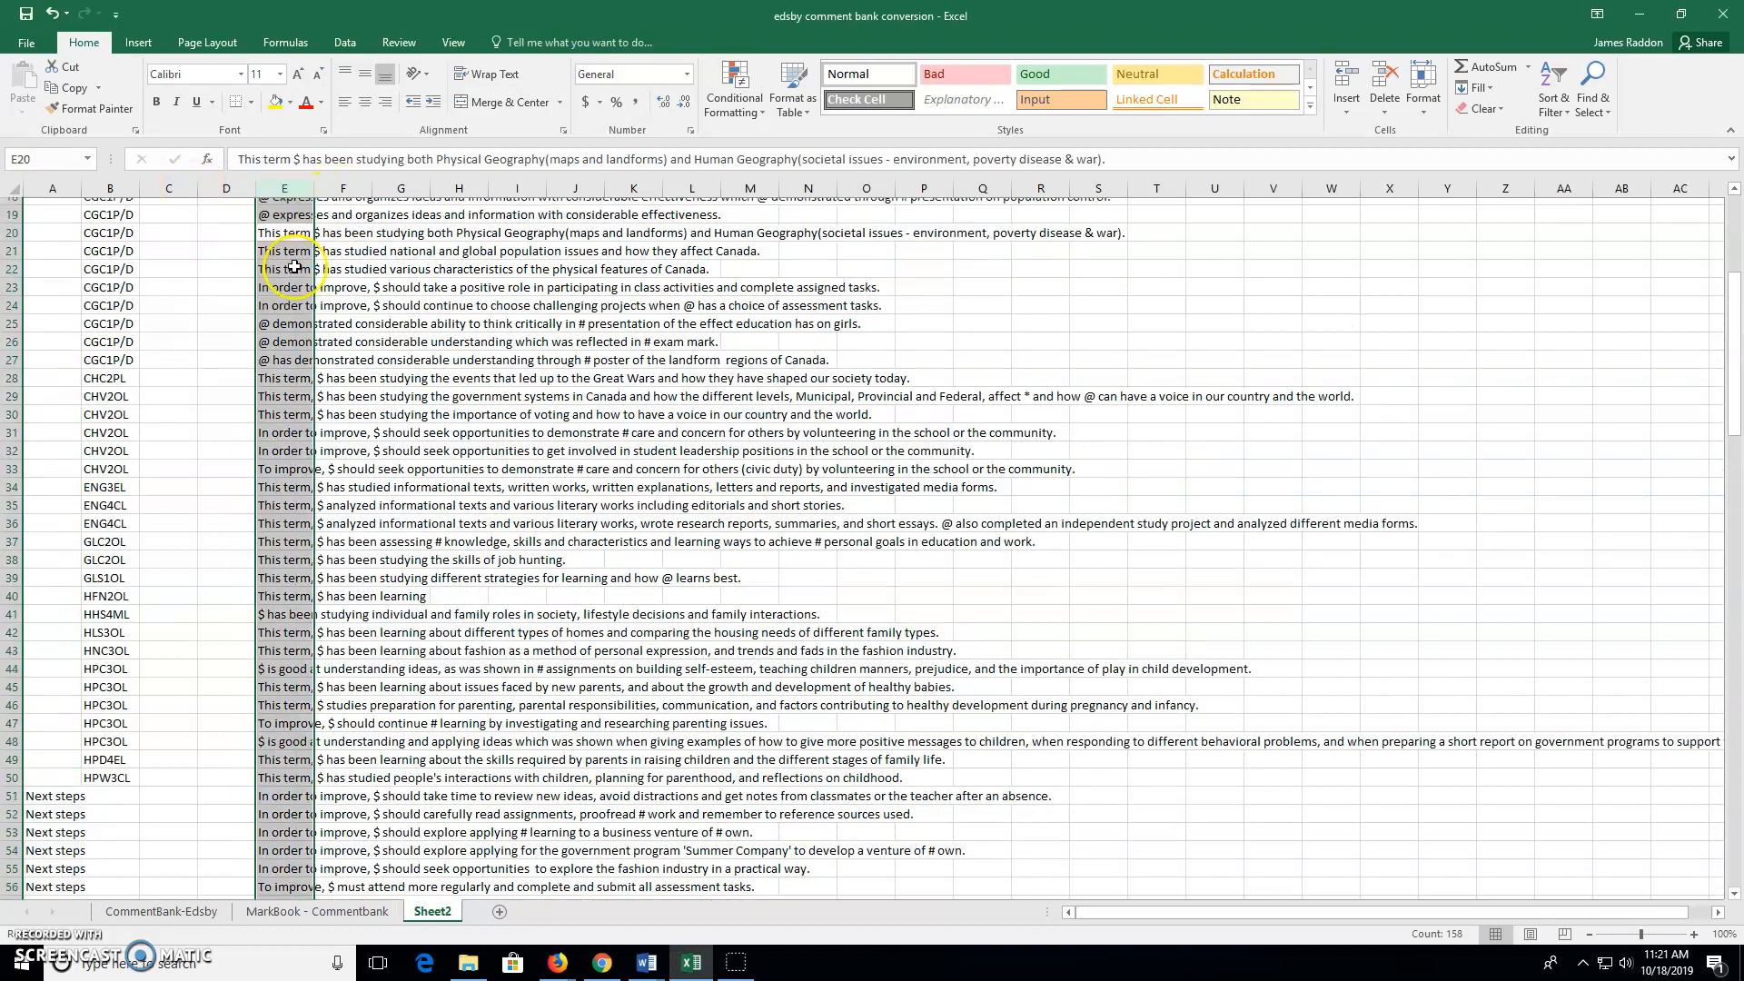
pyautogui.scroll(6, 294, 266)
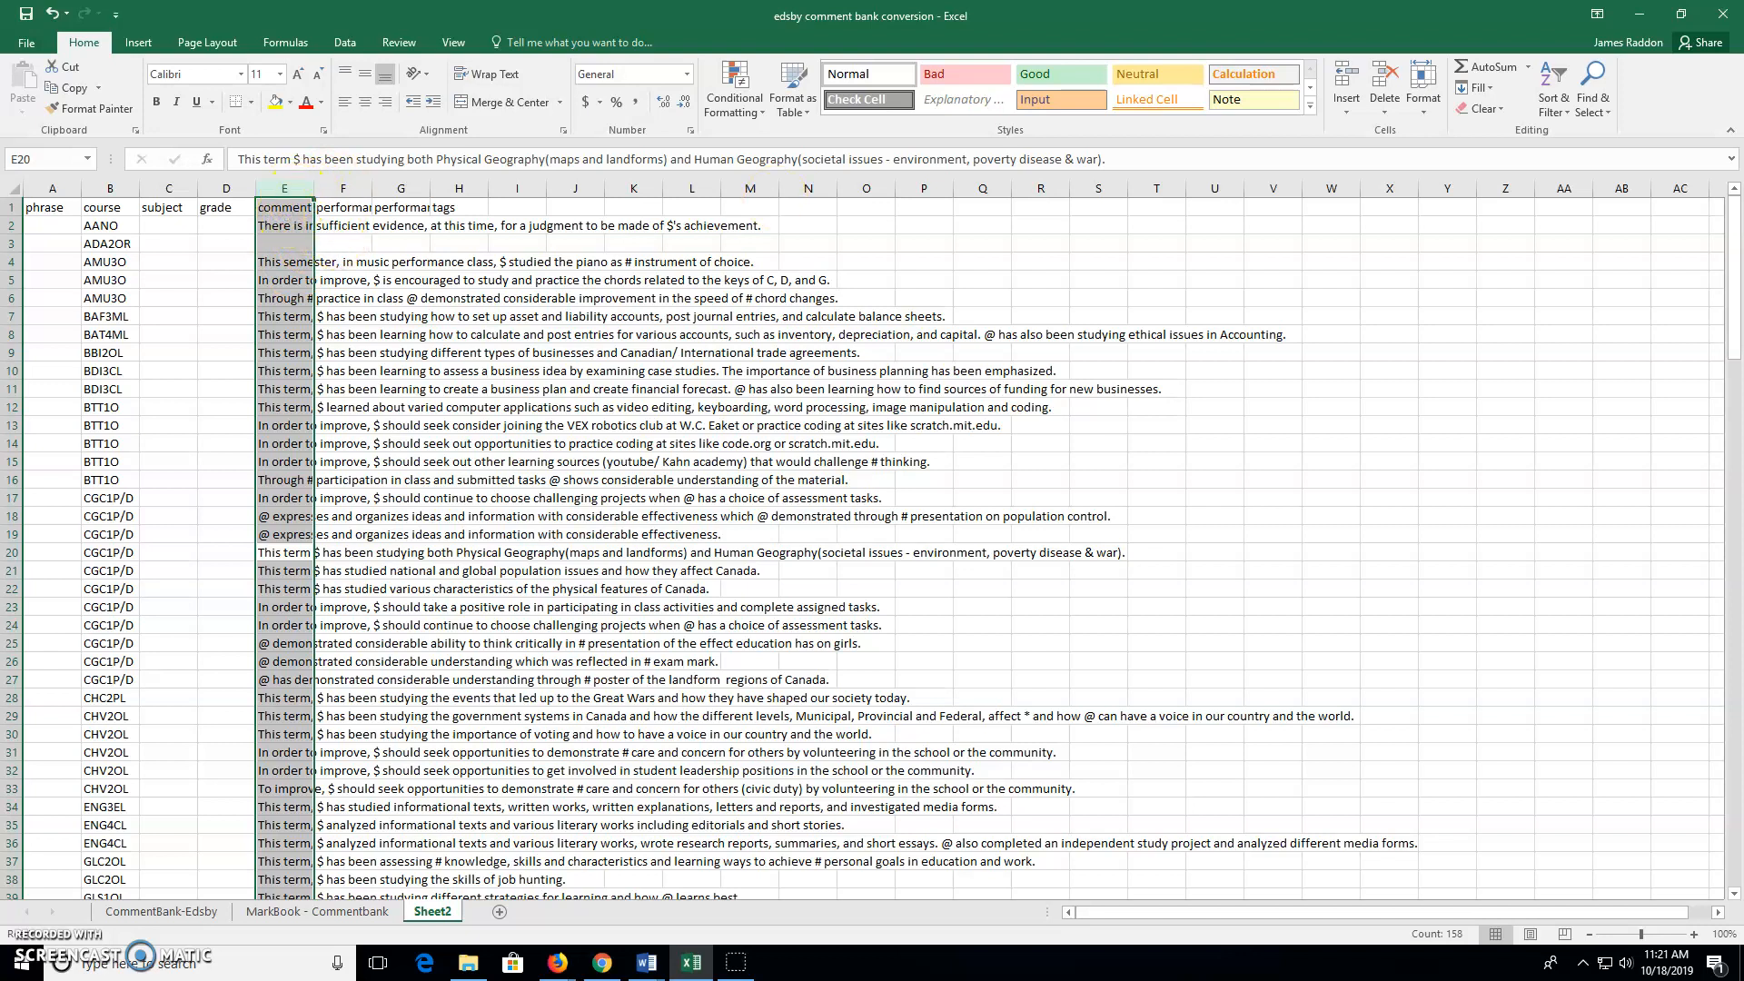
pyautogui.click(1592, 91)
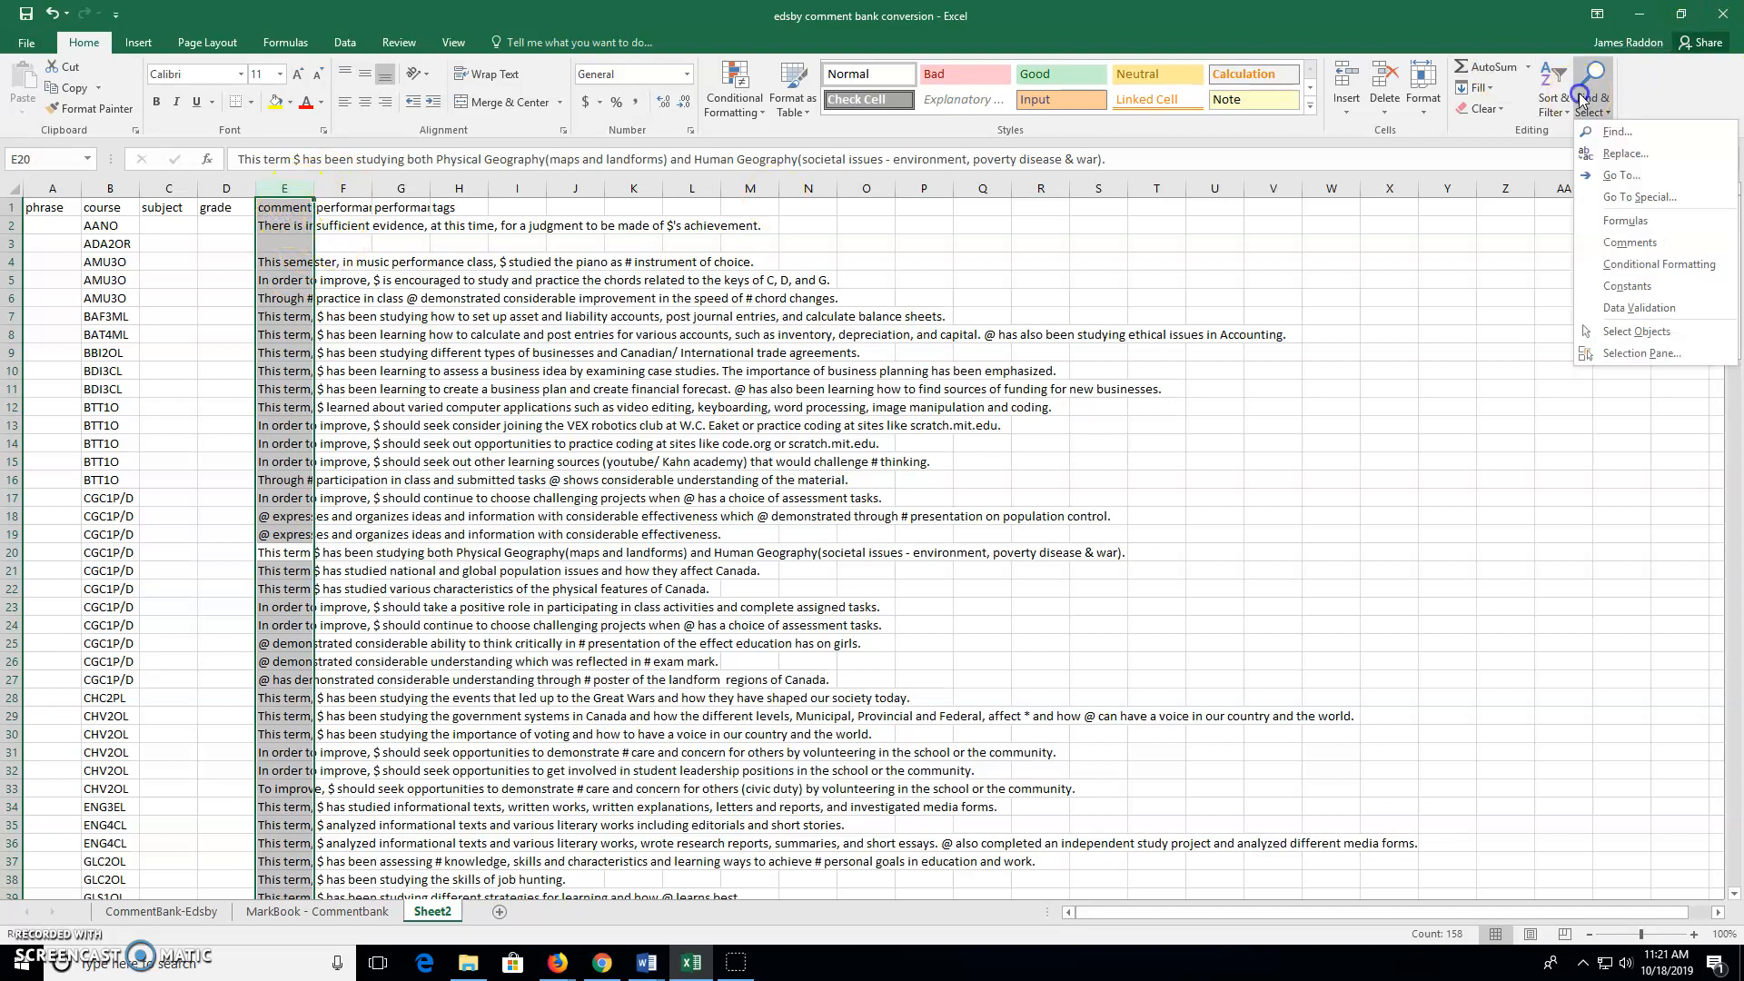
pyautogui.click(1617, 131)
pyautogui.write('$')
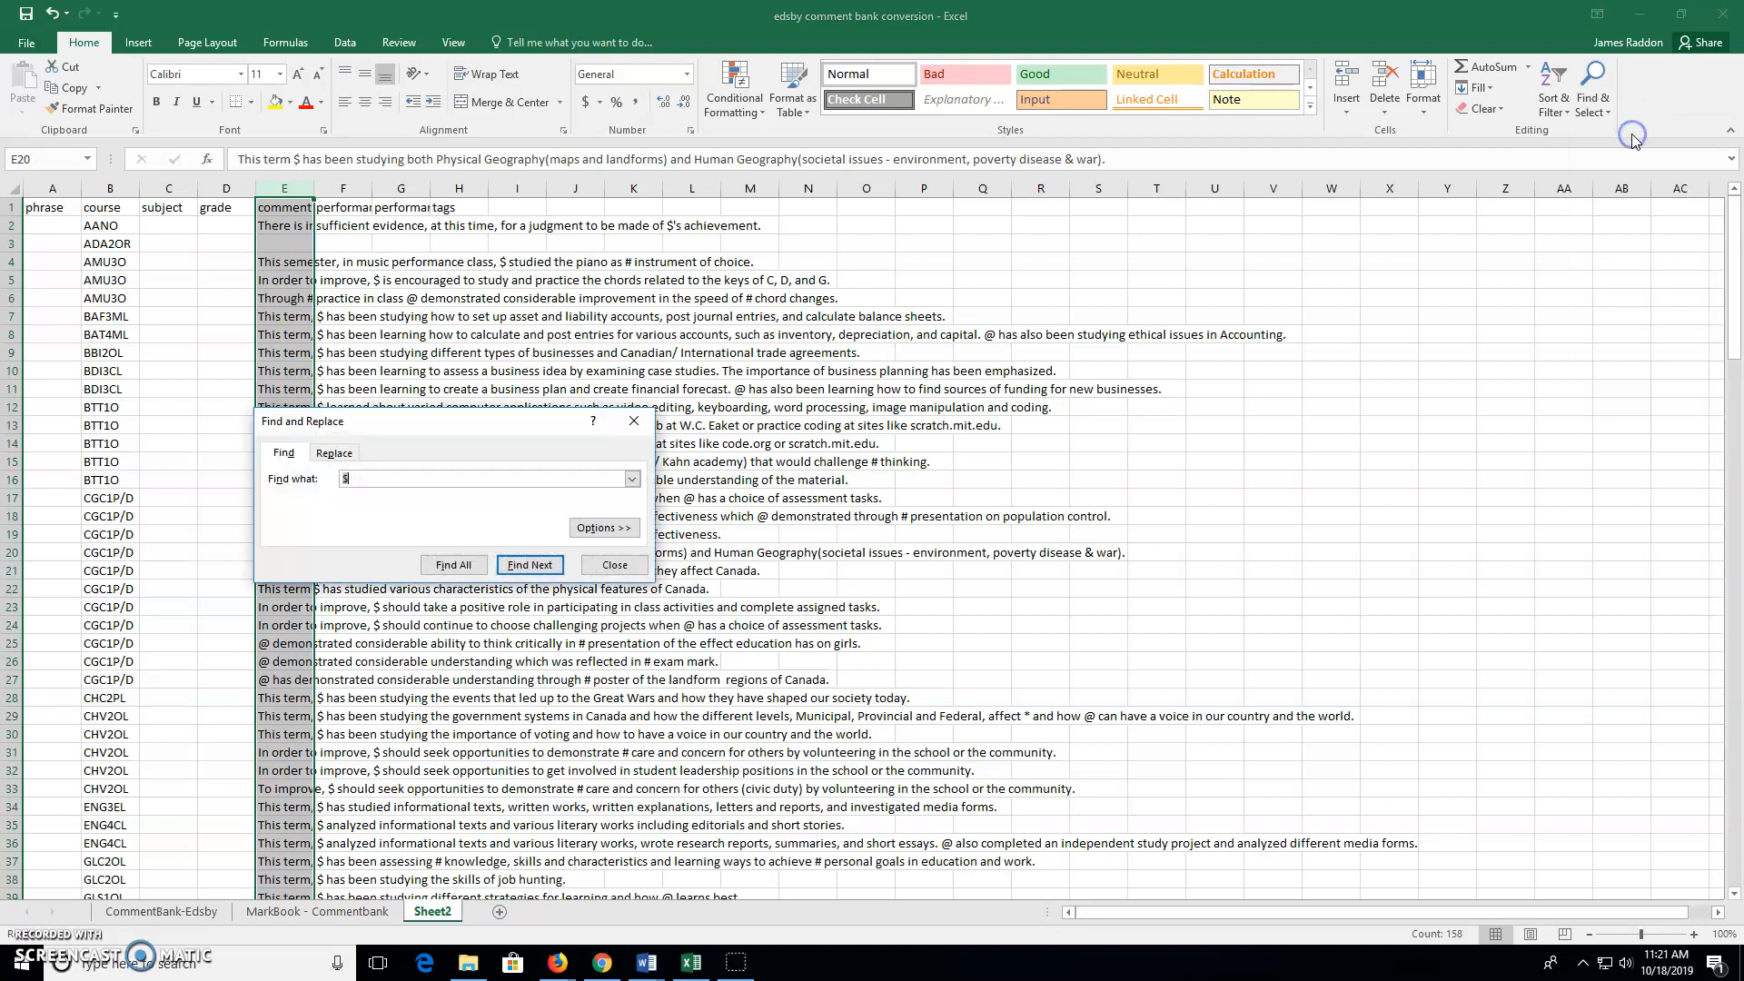
# Replace every $ in column E with <<name>>, making 139 replacements
pyautogui.click(335, 452)
pyautogui.click(432, 507)
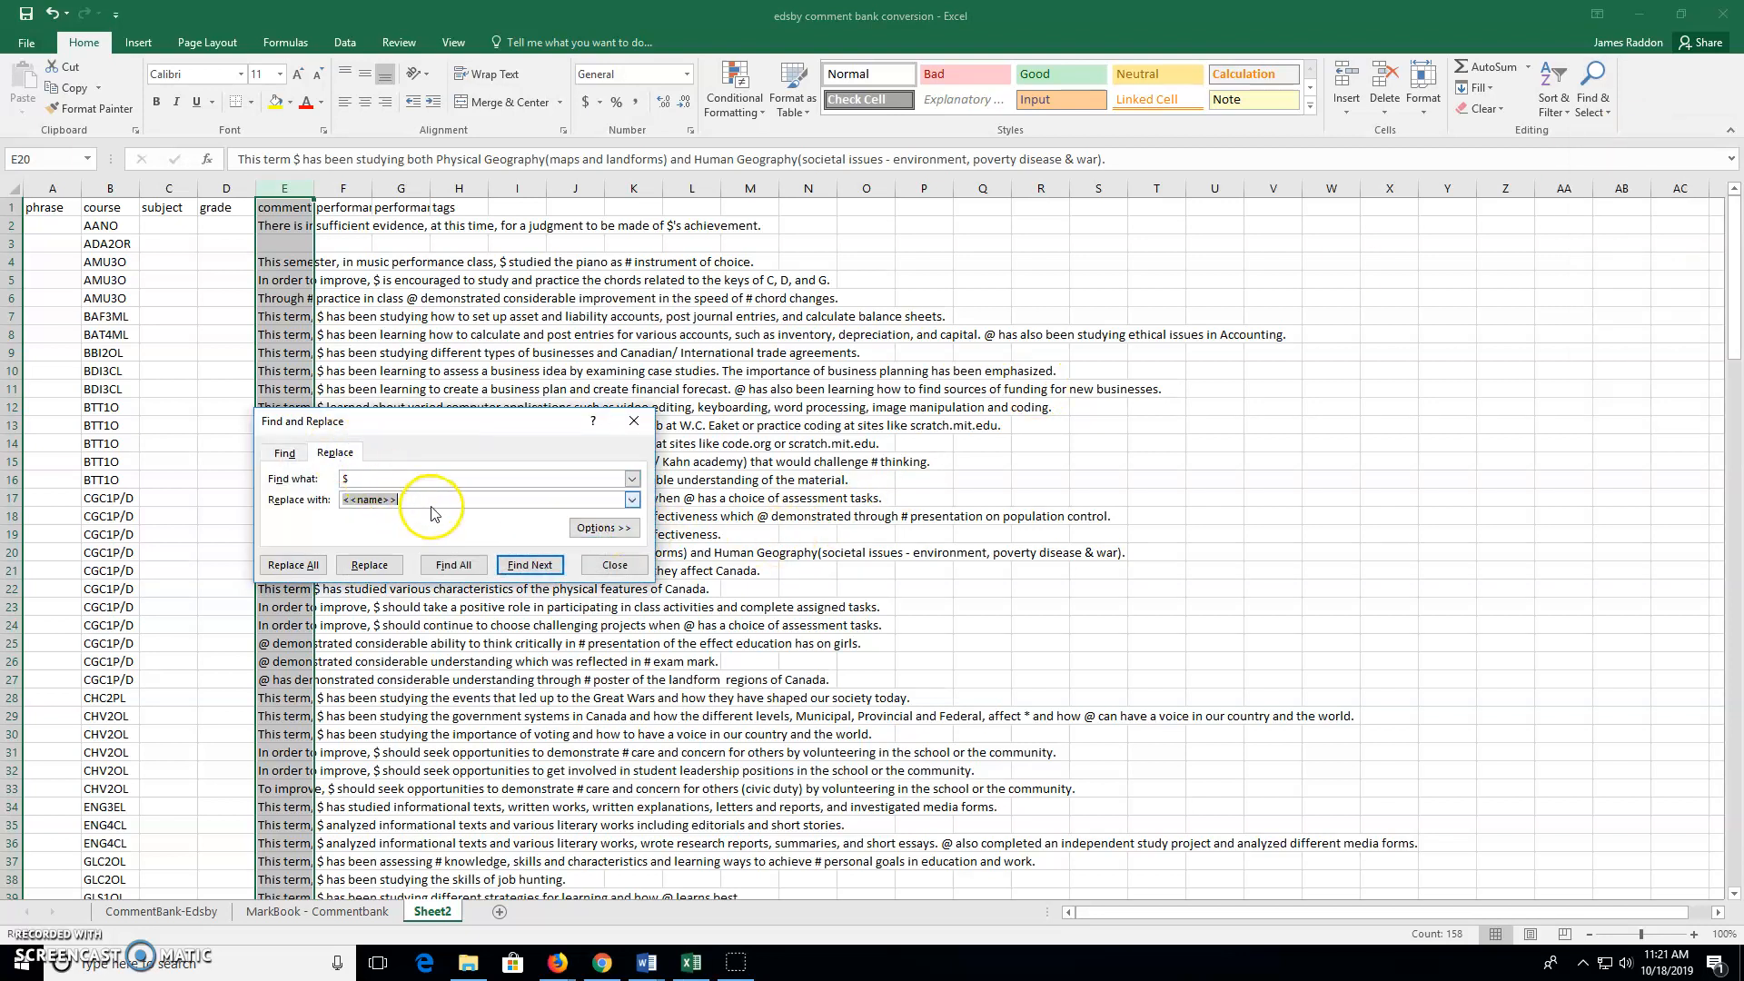
pyautogui.click(536, 567)
pyautogui.click(589, 569)
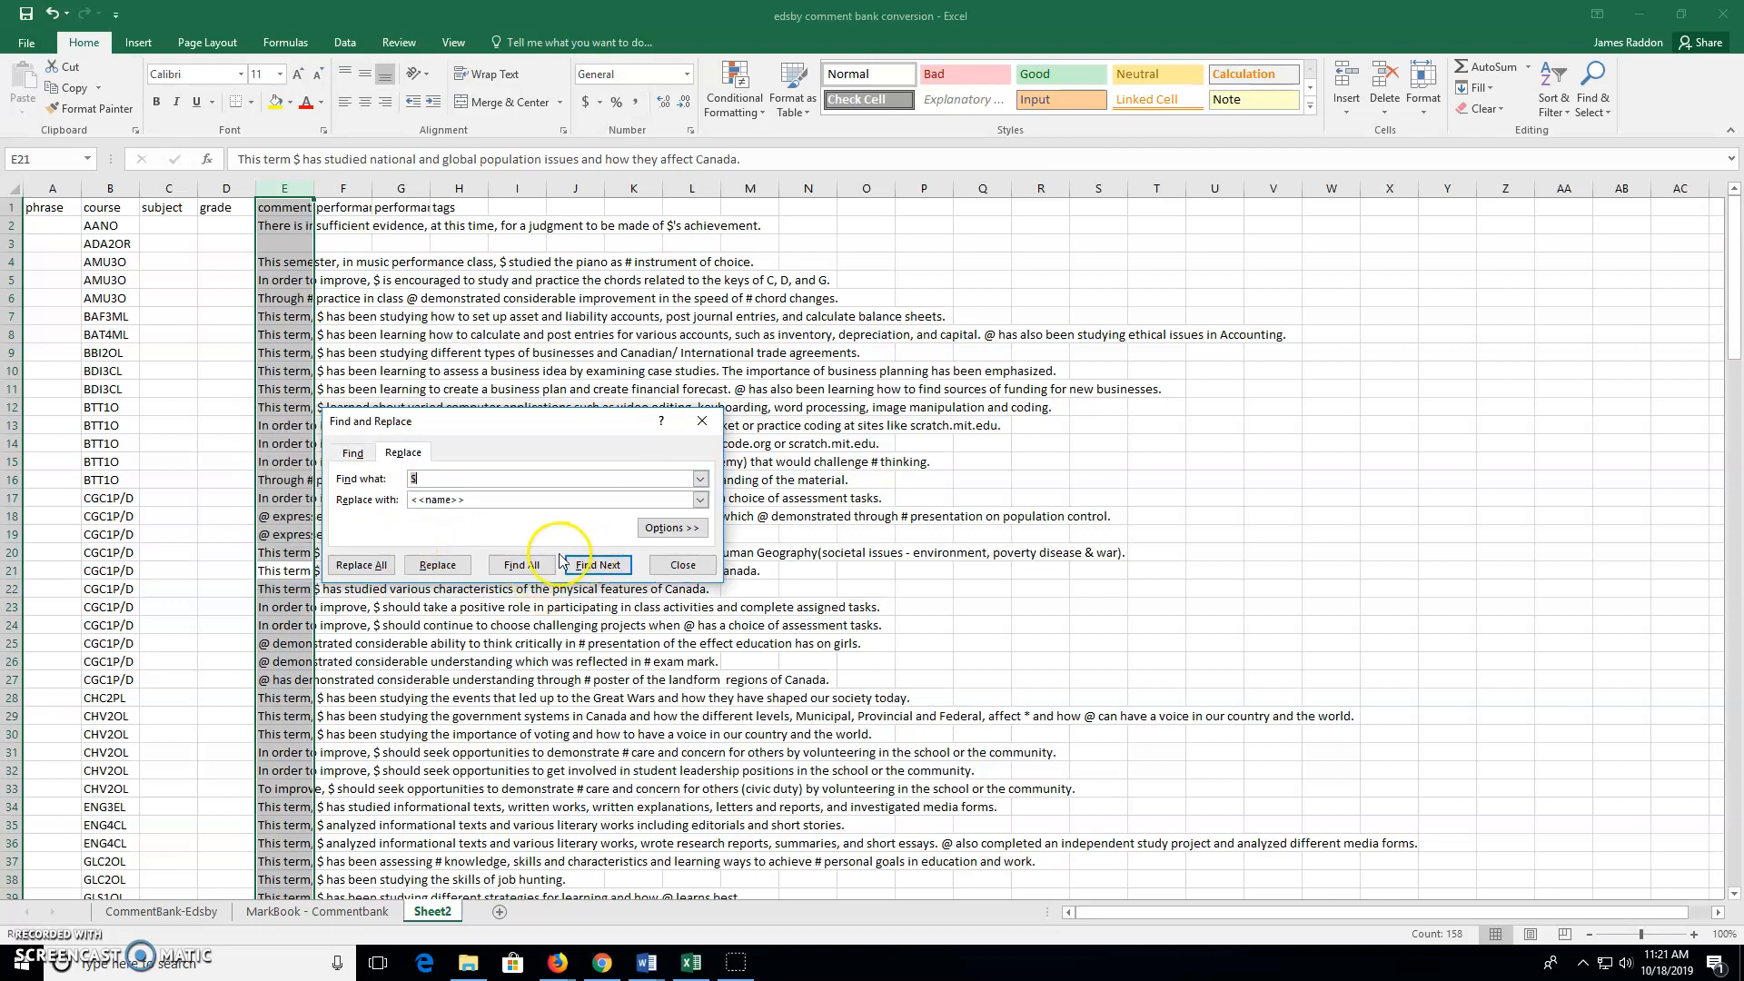
pyautogui.click(548, 570)
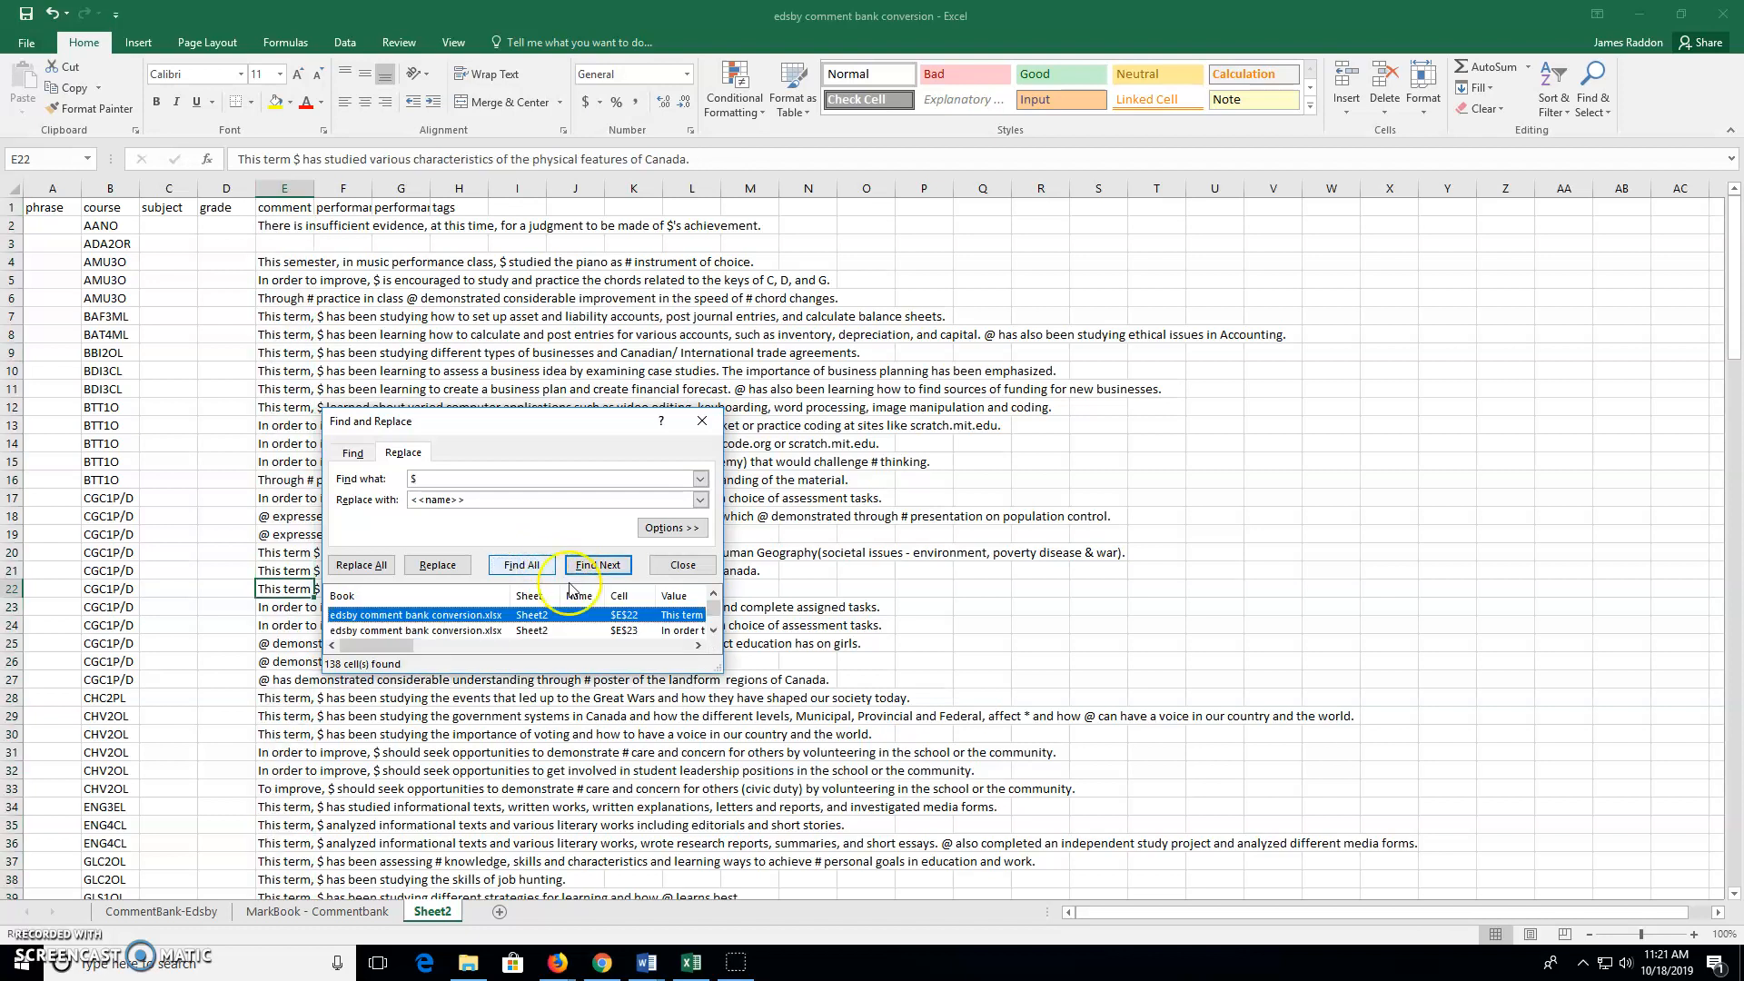
pyautogui.click(548, 575)
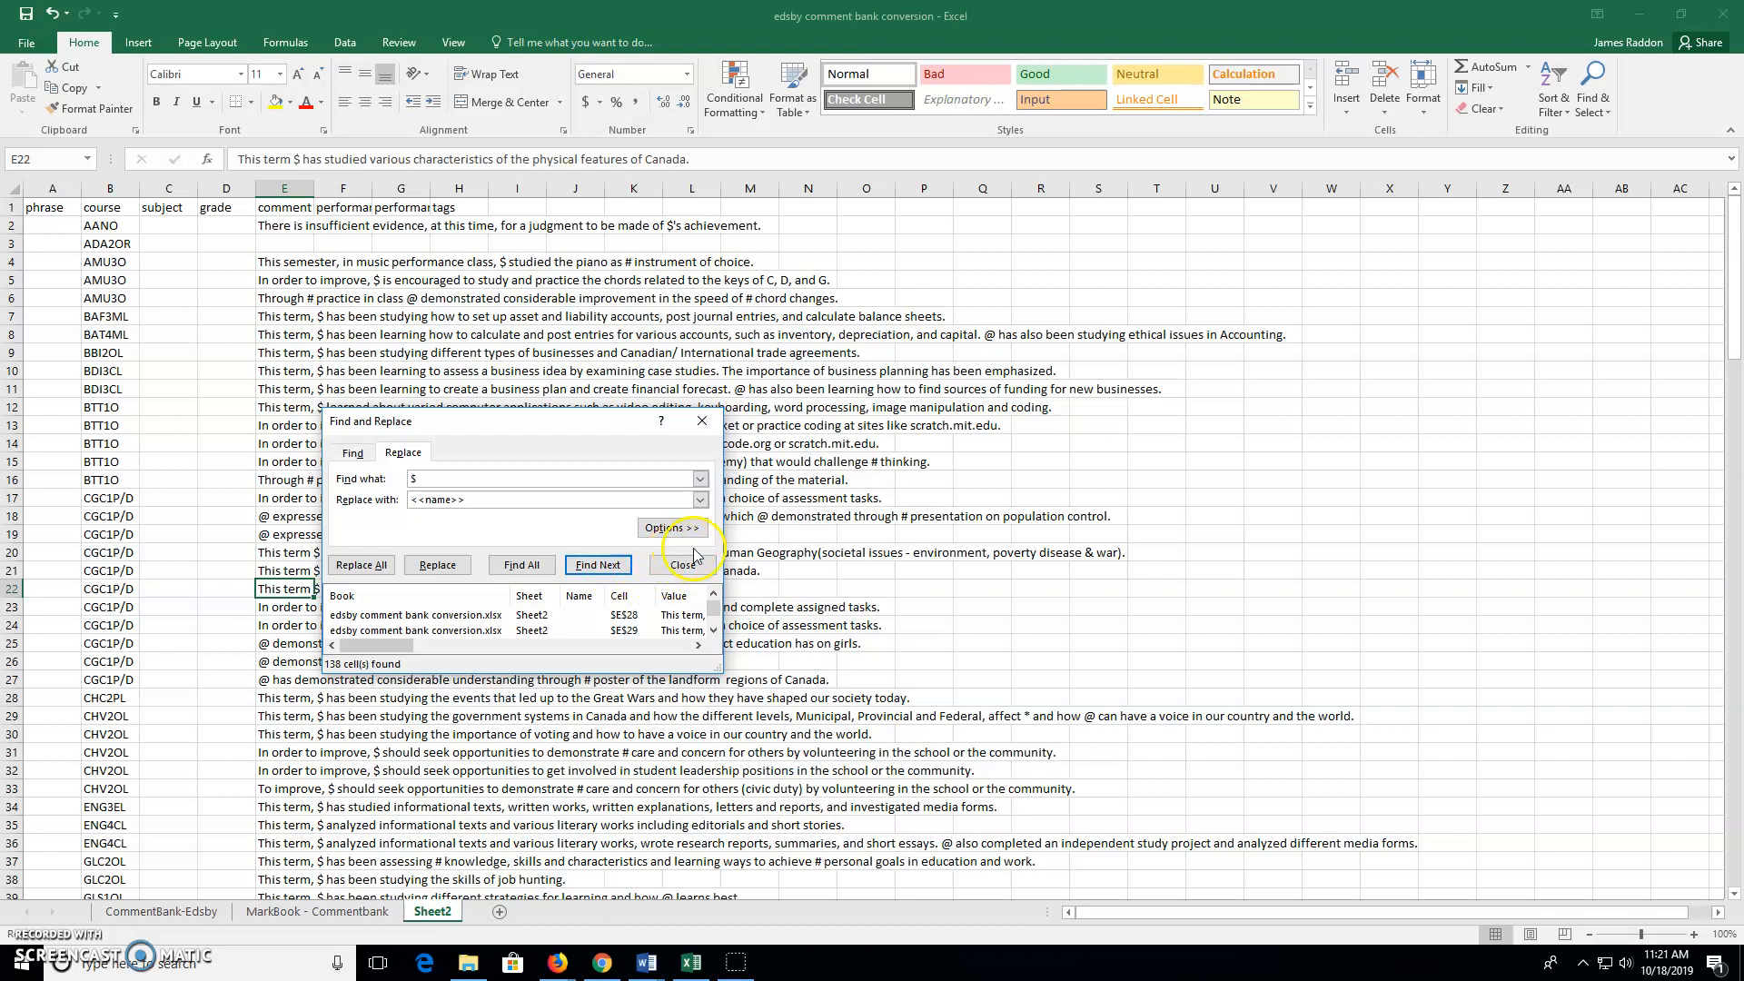
pyautogui.click(438, 565)
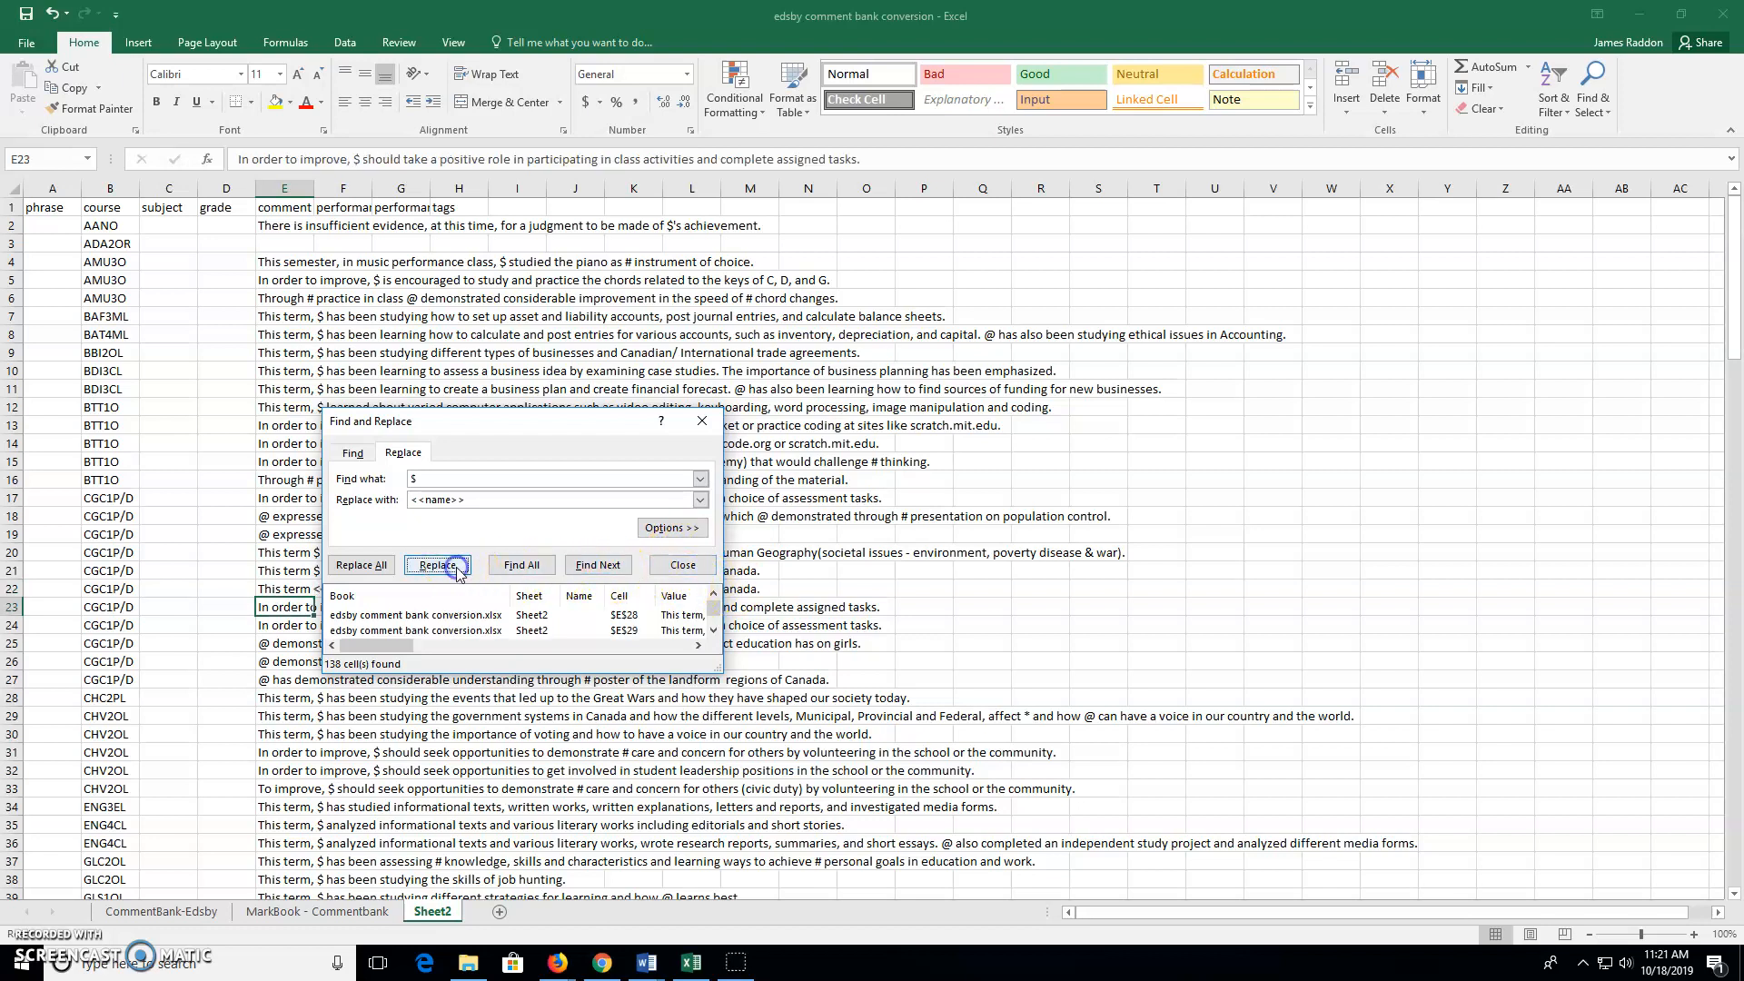
pyautogui.click(368, 567)
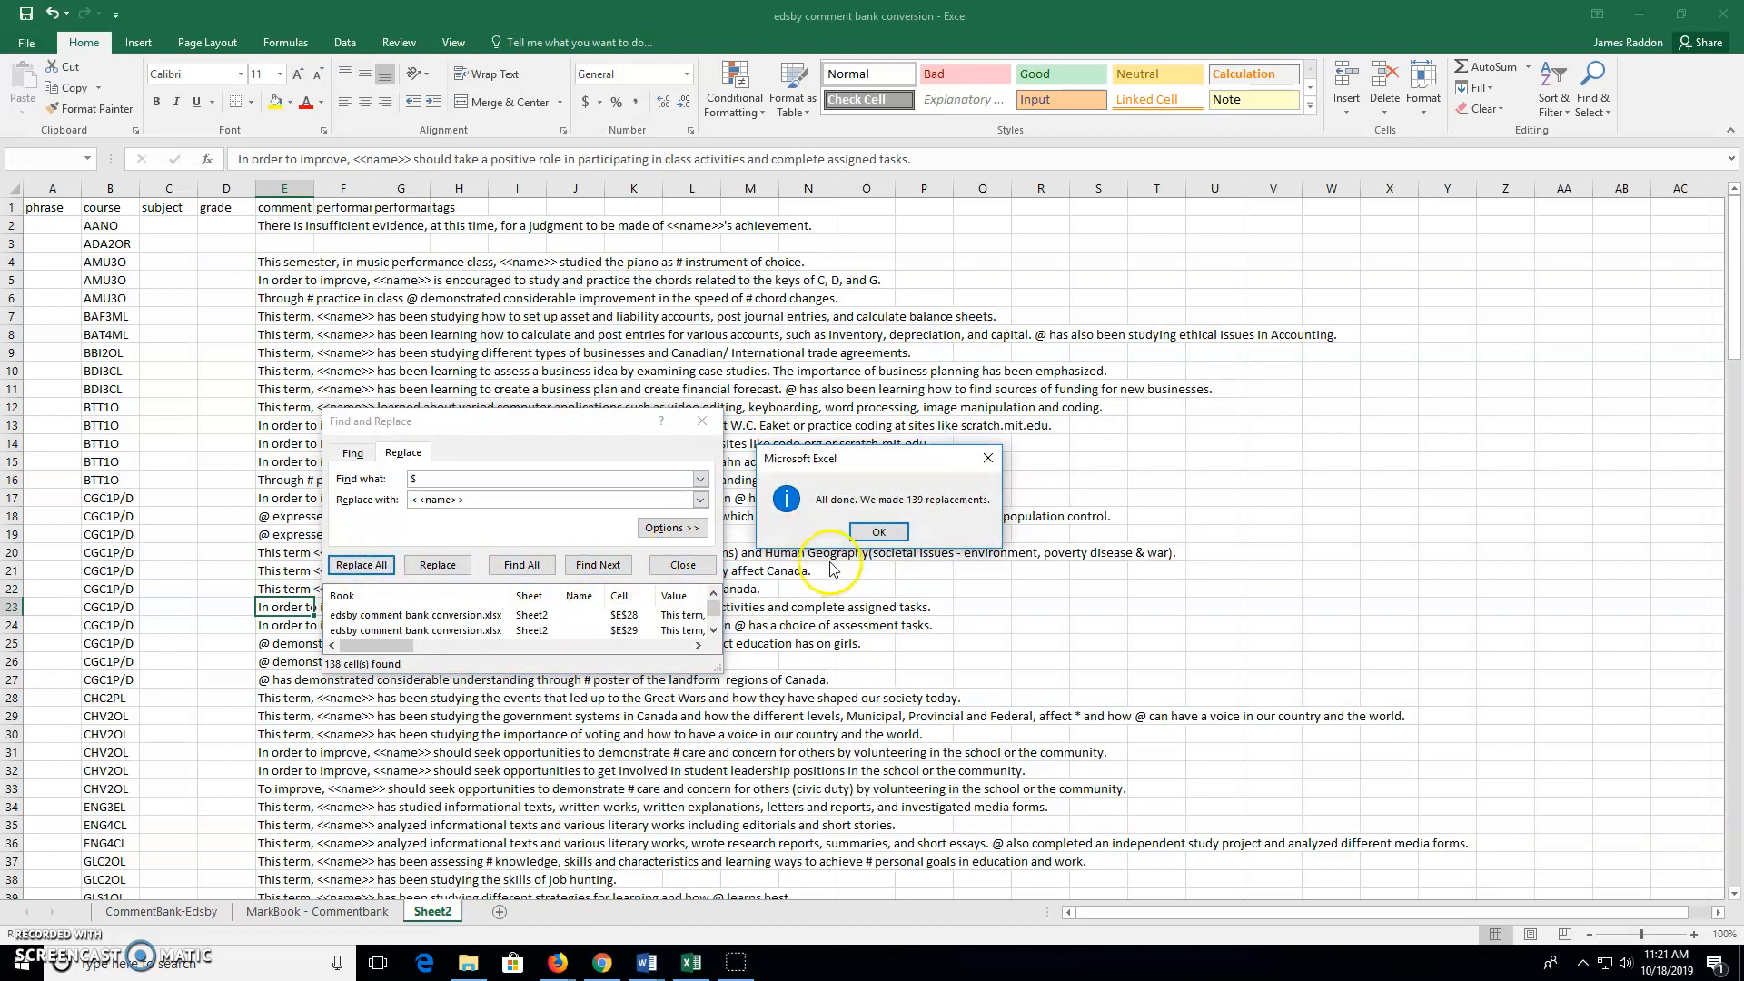
pyautogui.click(878, 533)
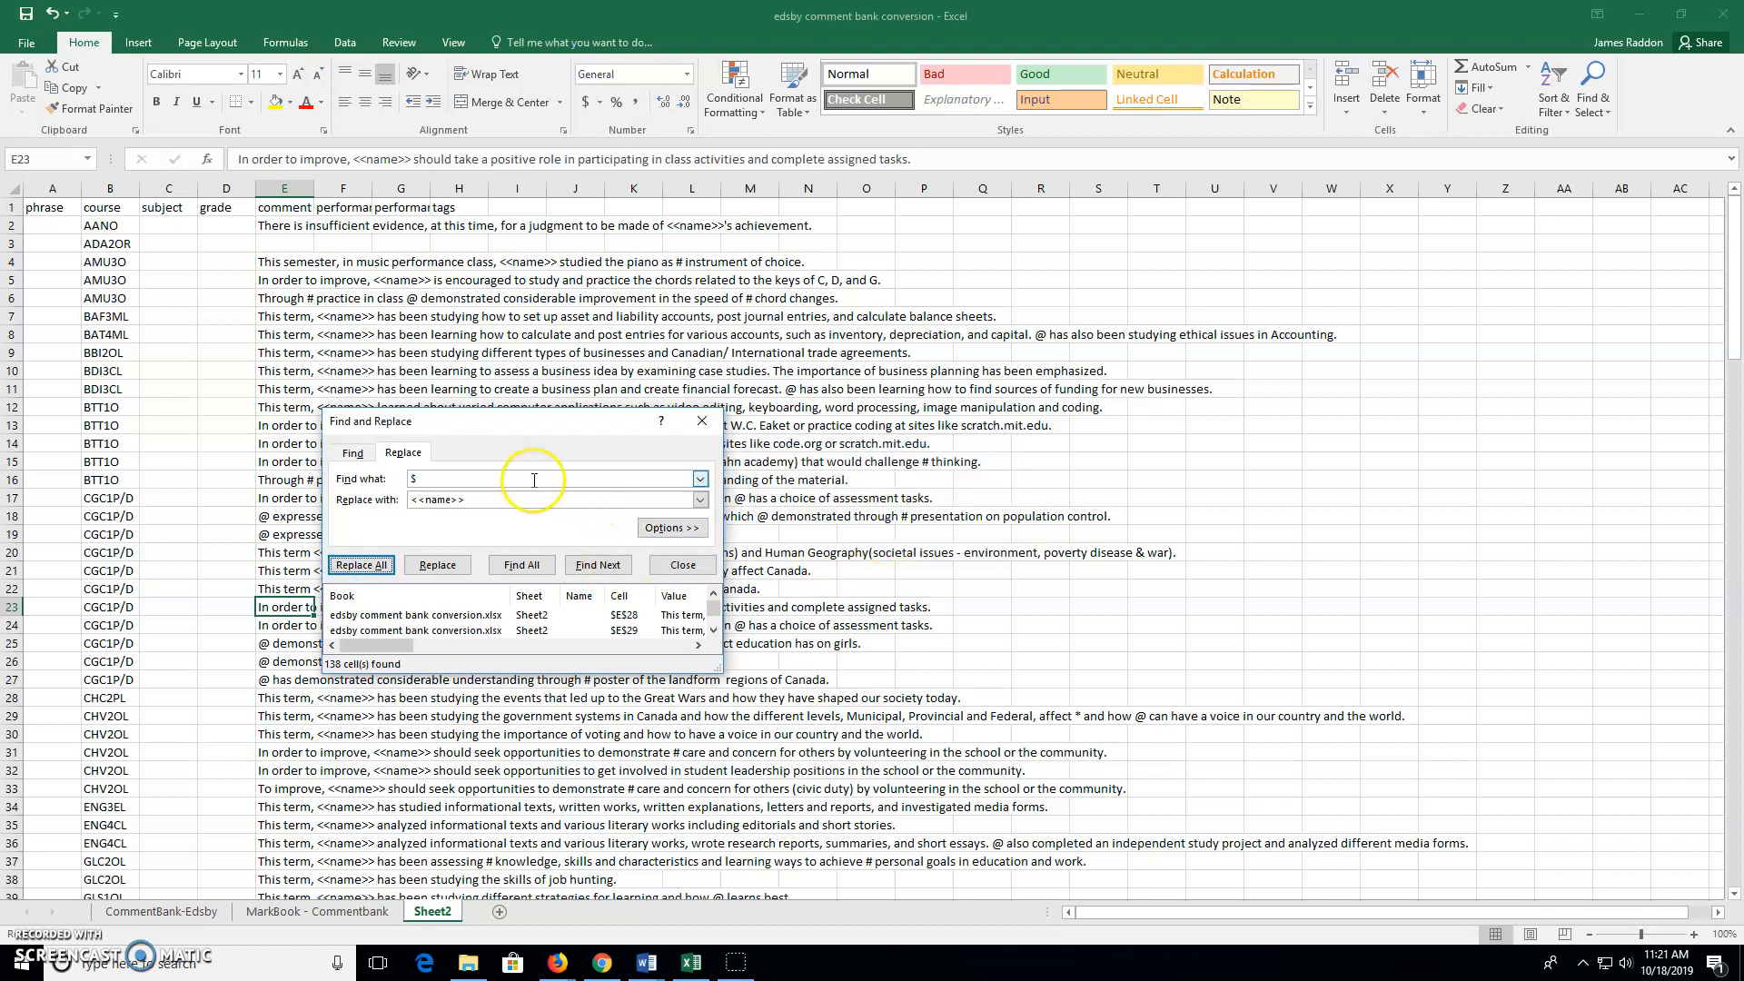
pyautogui.click(445, 478)
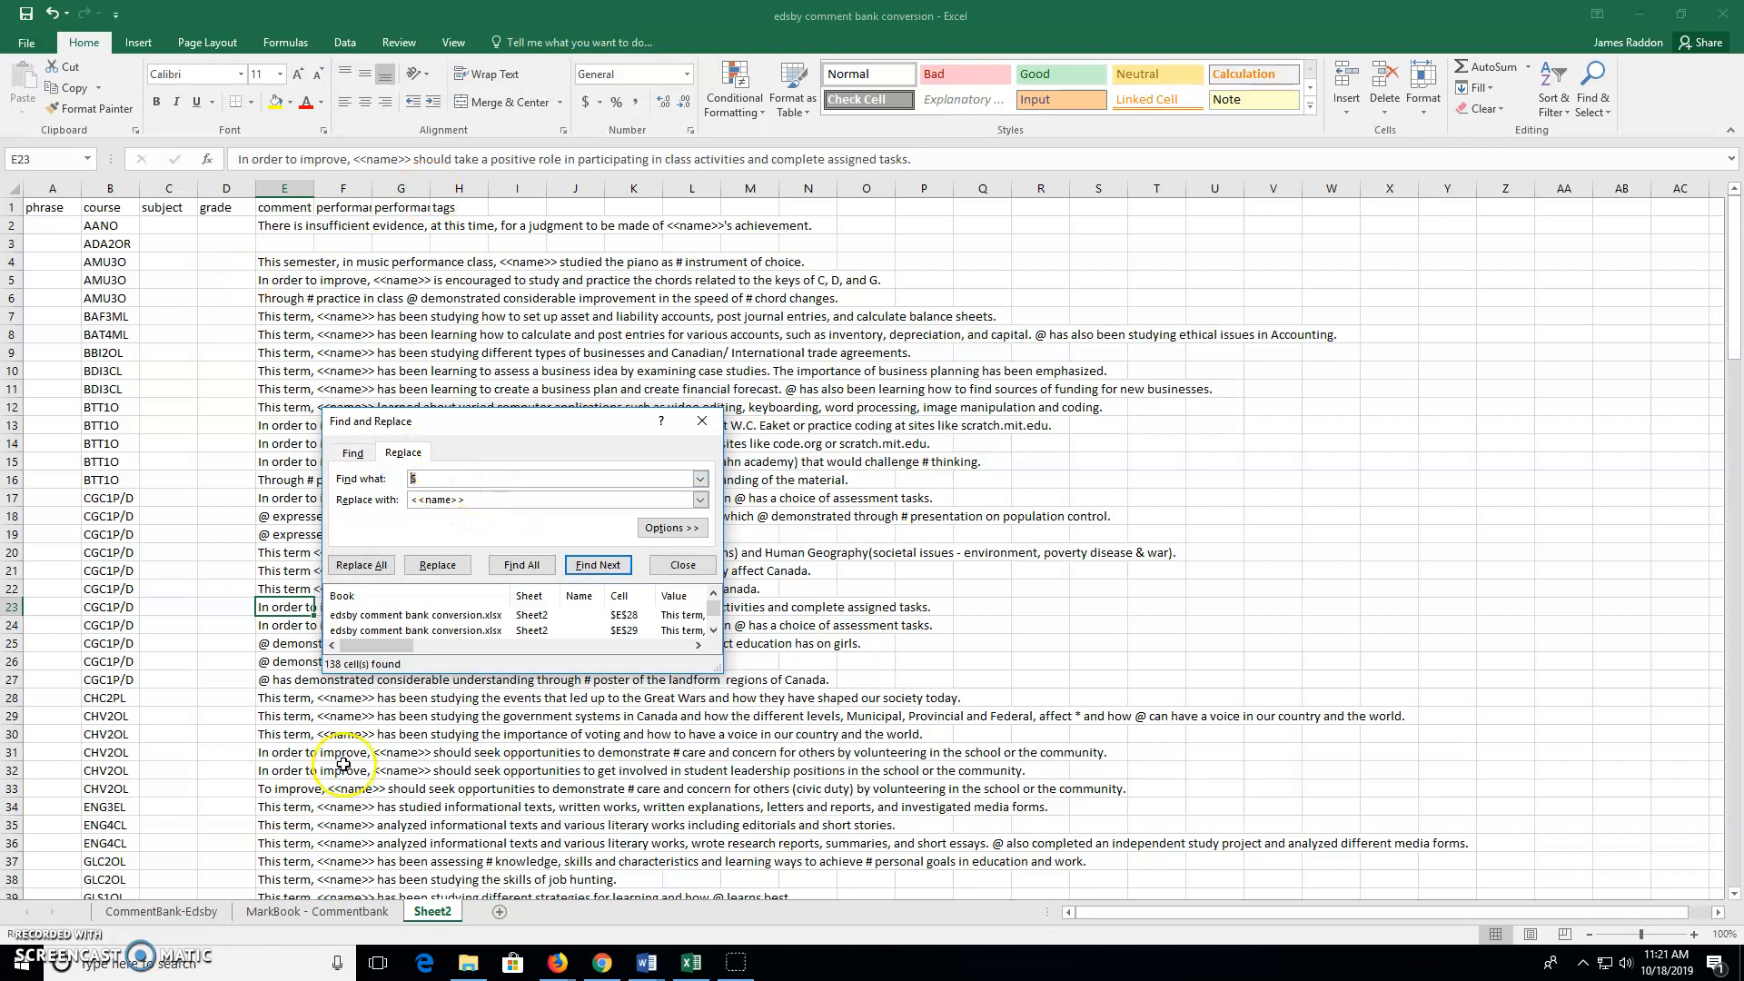
pyautogui.click(376, 919)
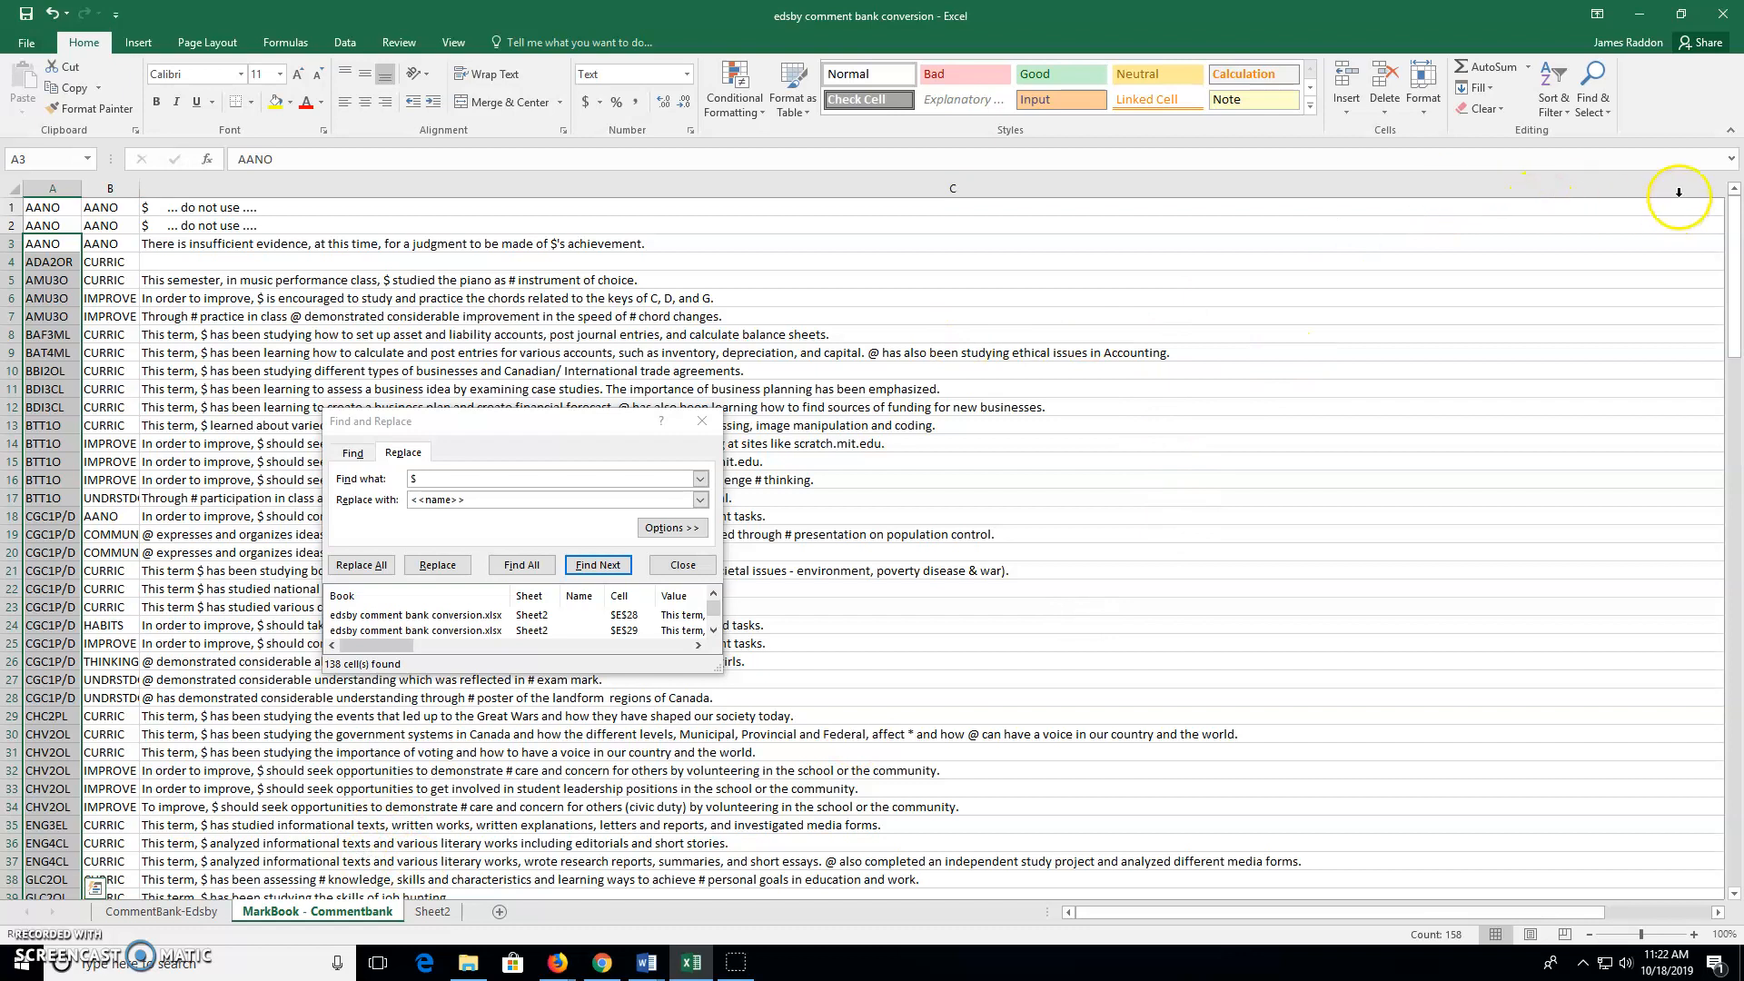
# Set Find and Replace to change @ into <<he/she>>, then go to Sheet2's column E
pyautogui.moveTo(1544, 912); pyautogui.dragTo(1650, 912)
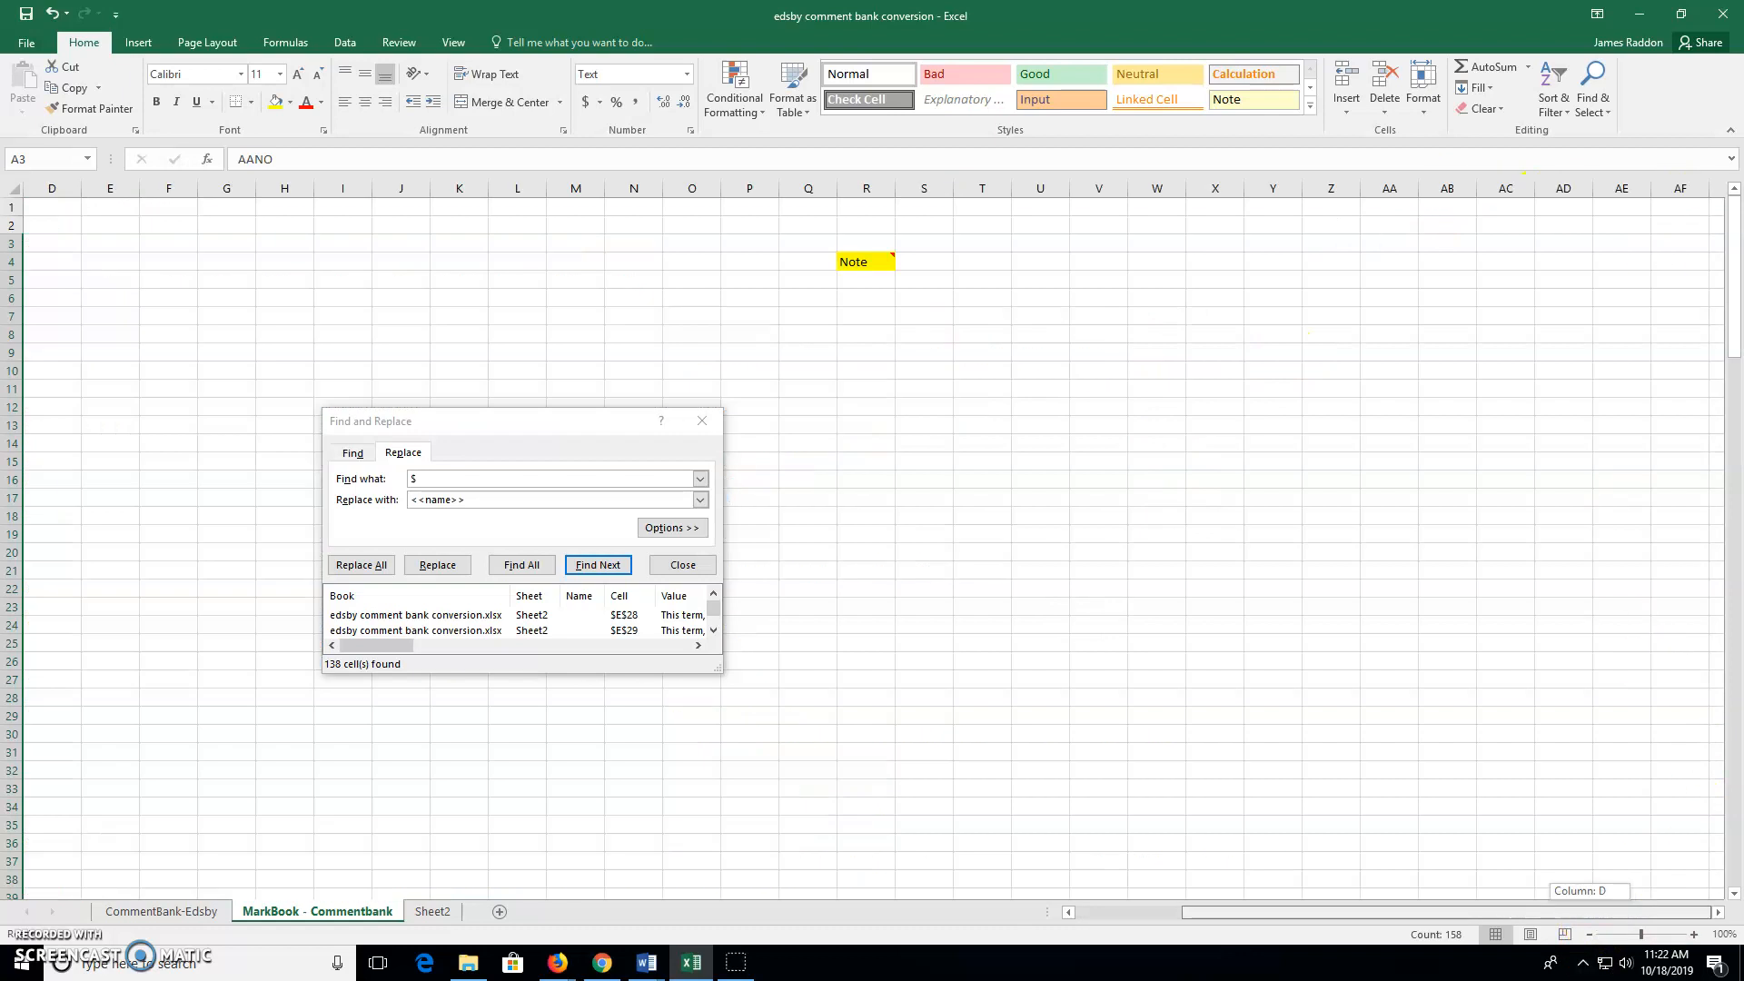
pyautogui.moveTo(890, 255)
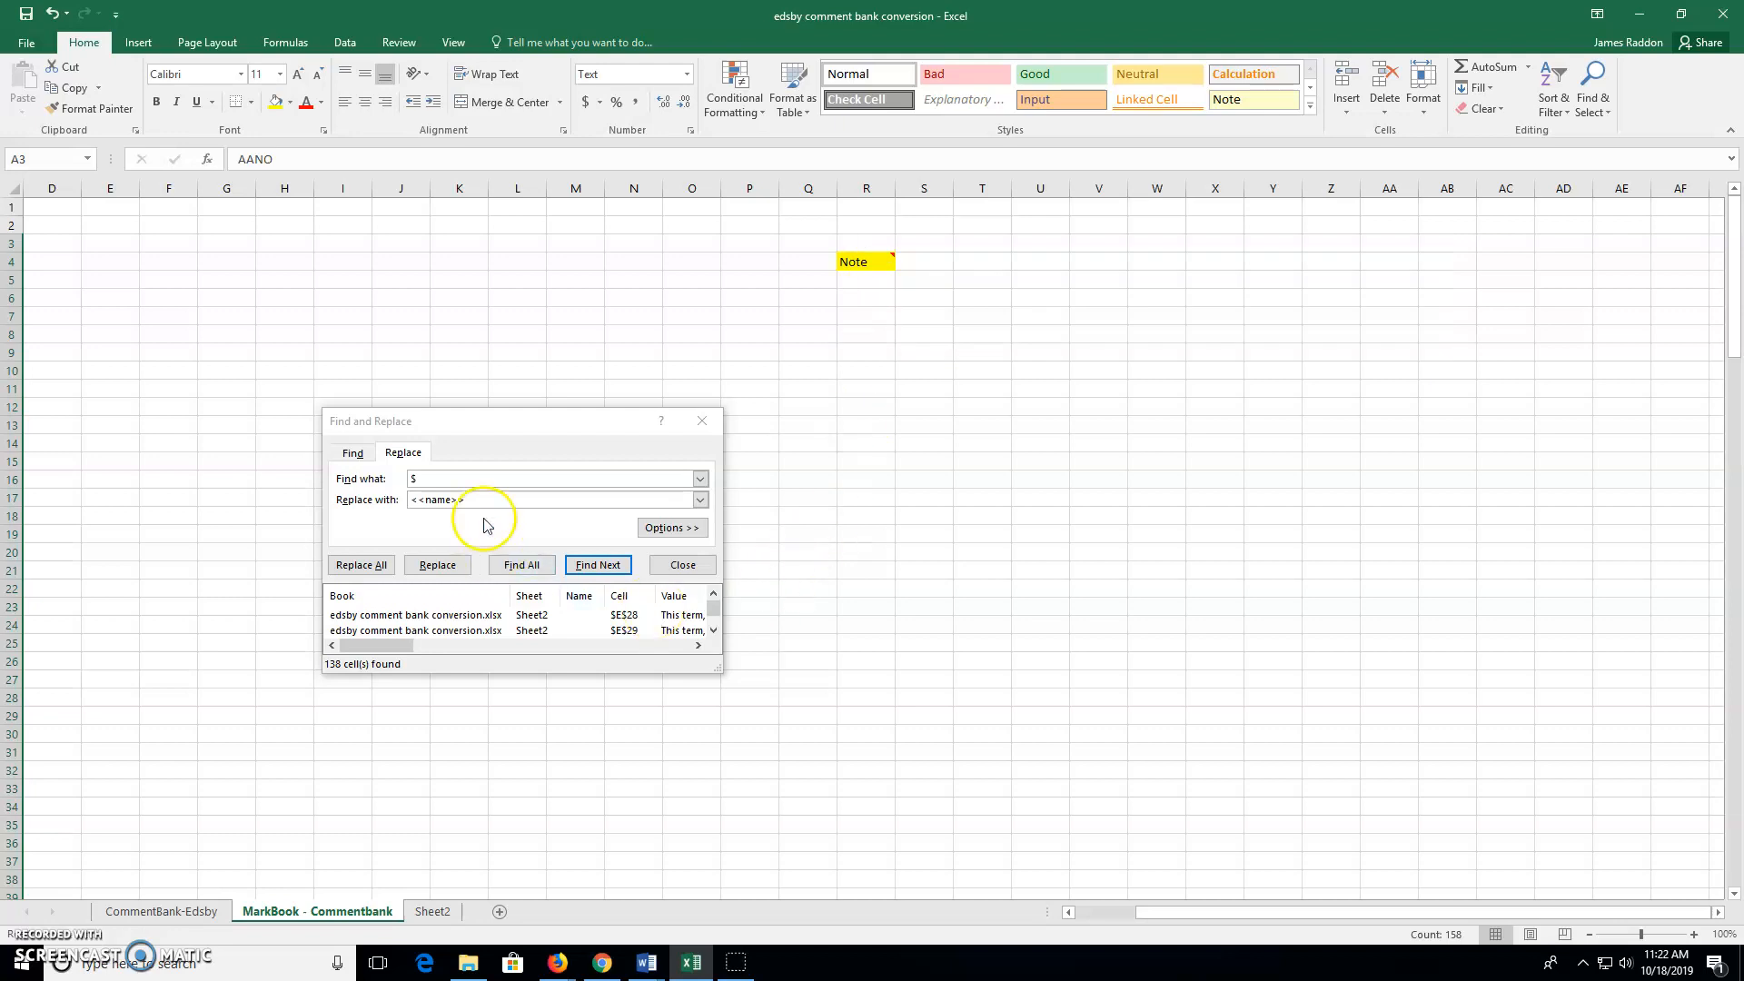
pyautogui.click(451, 499)
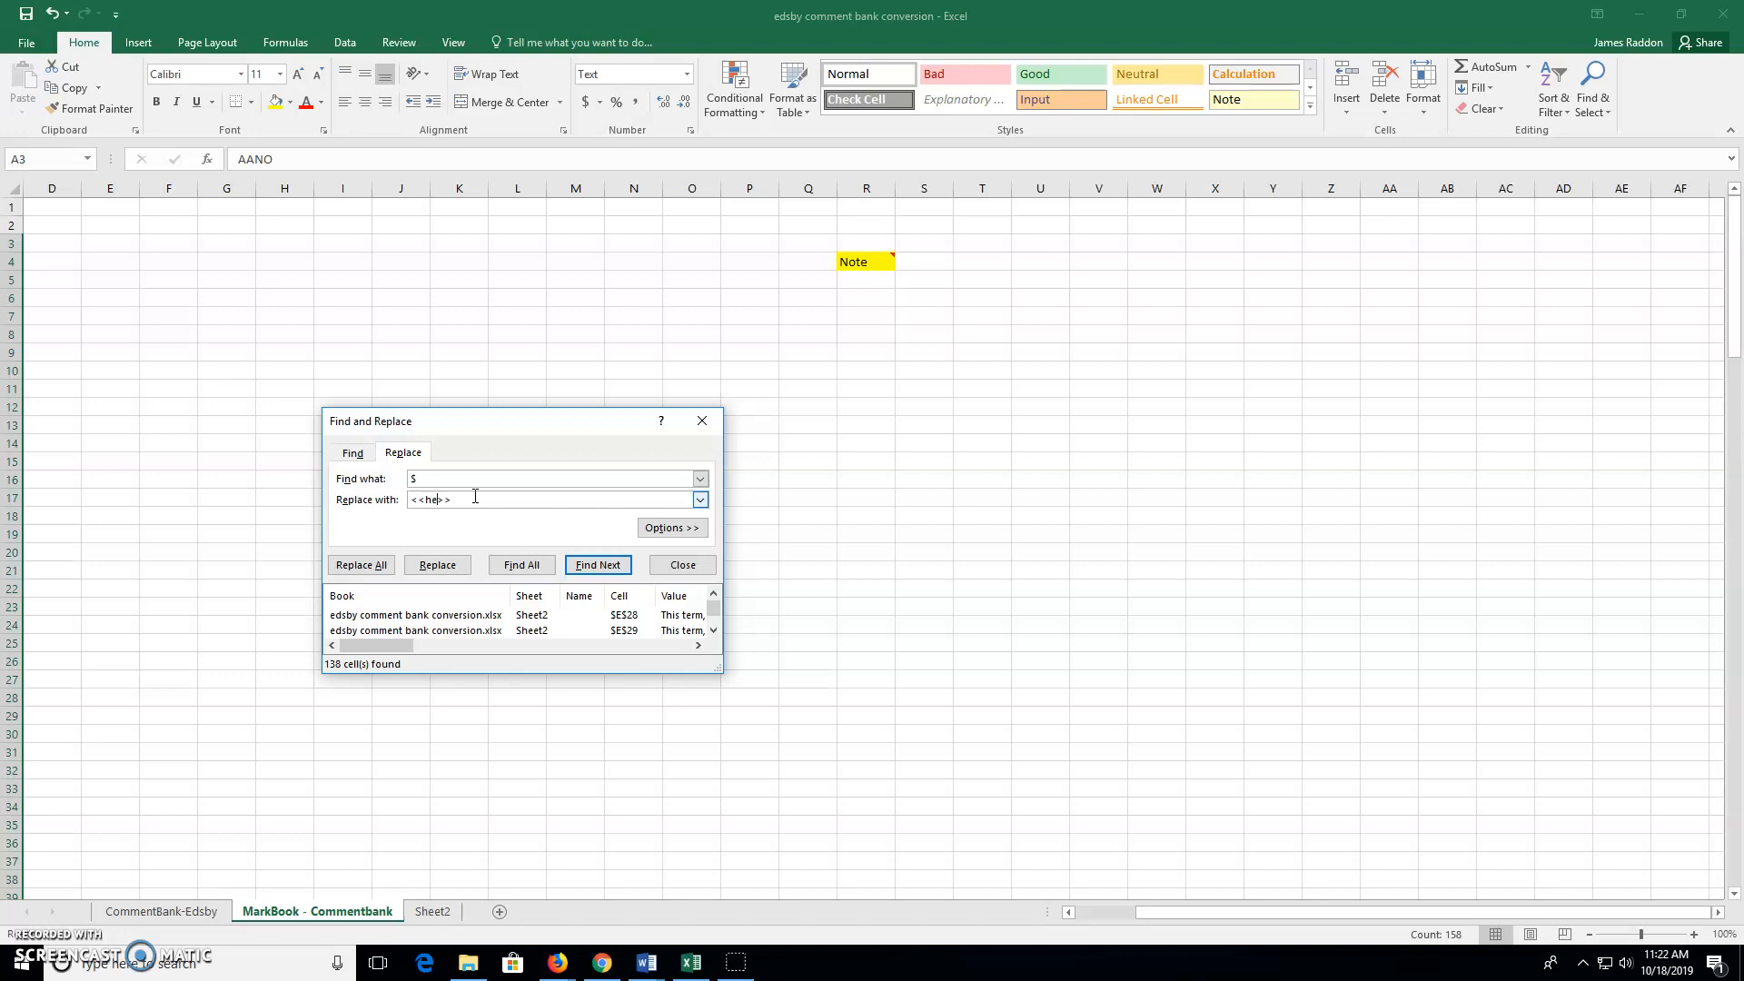
pyautogui.click(429, 482)
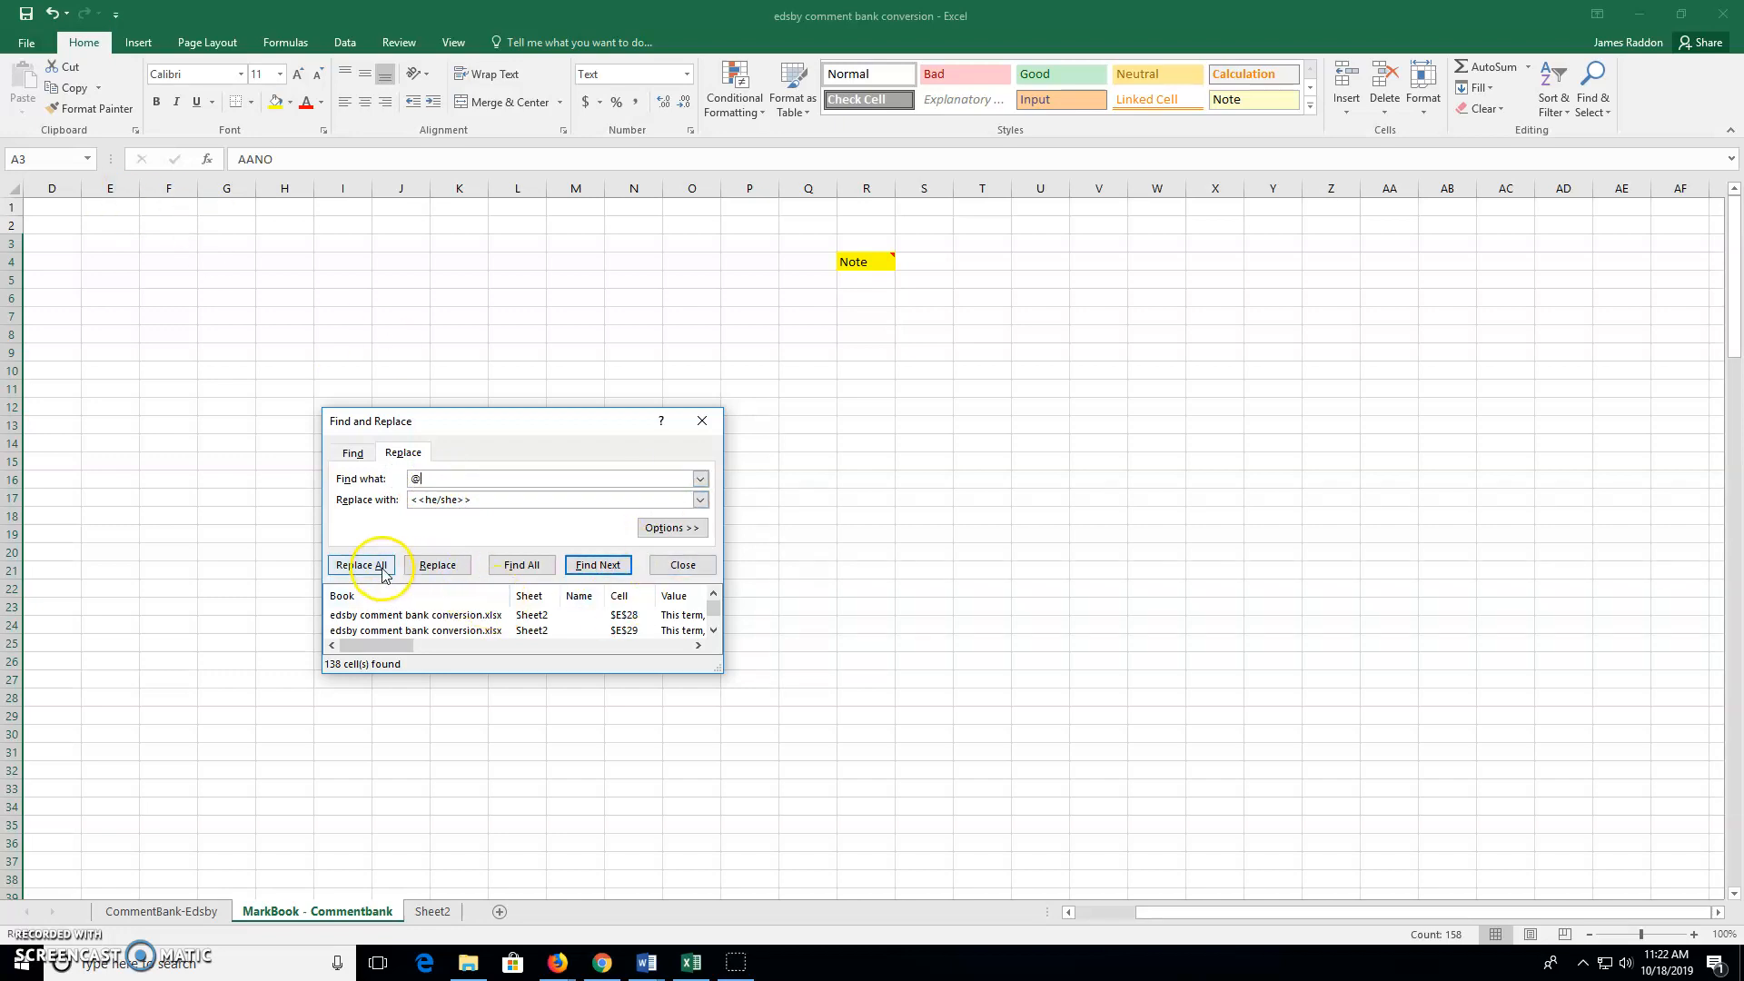
pyautogui.click(500, 566)
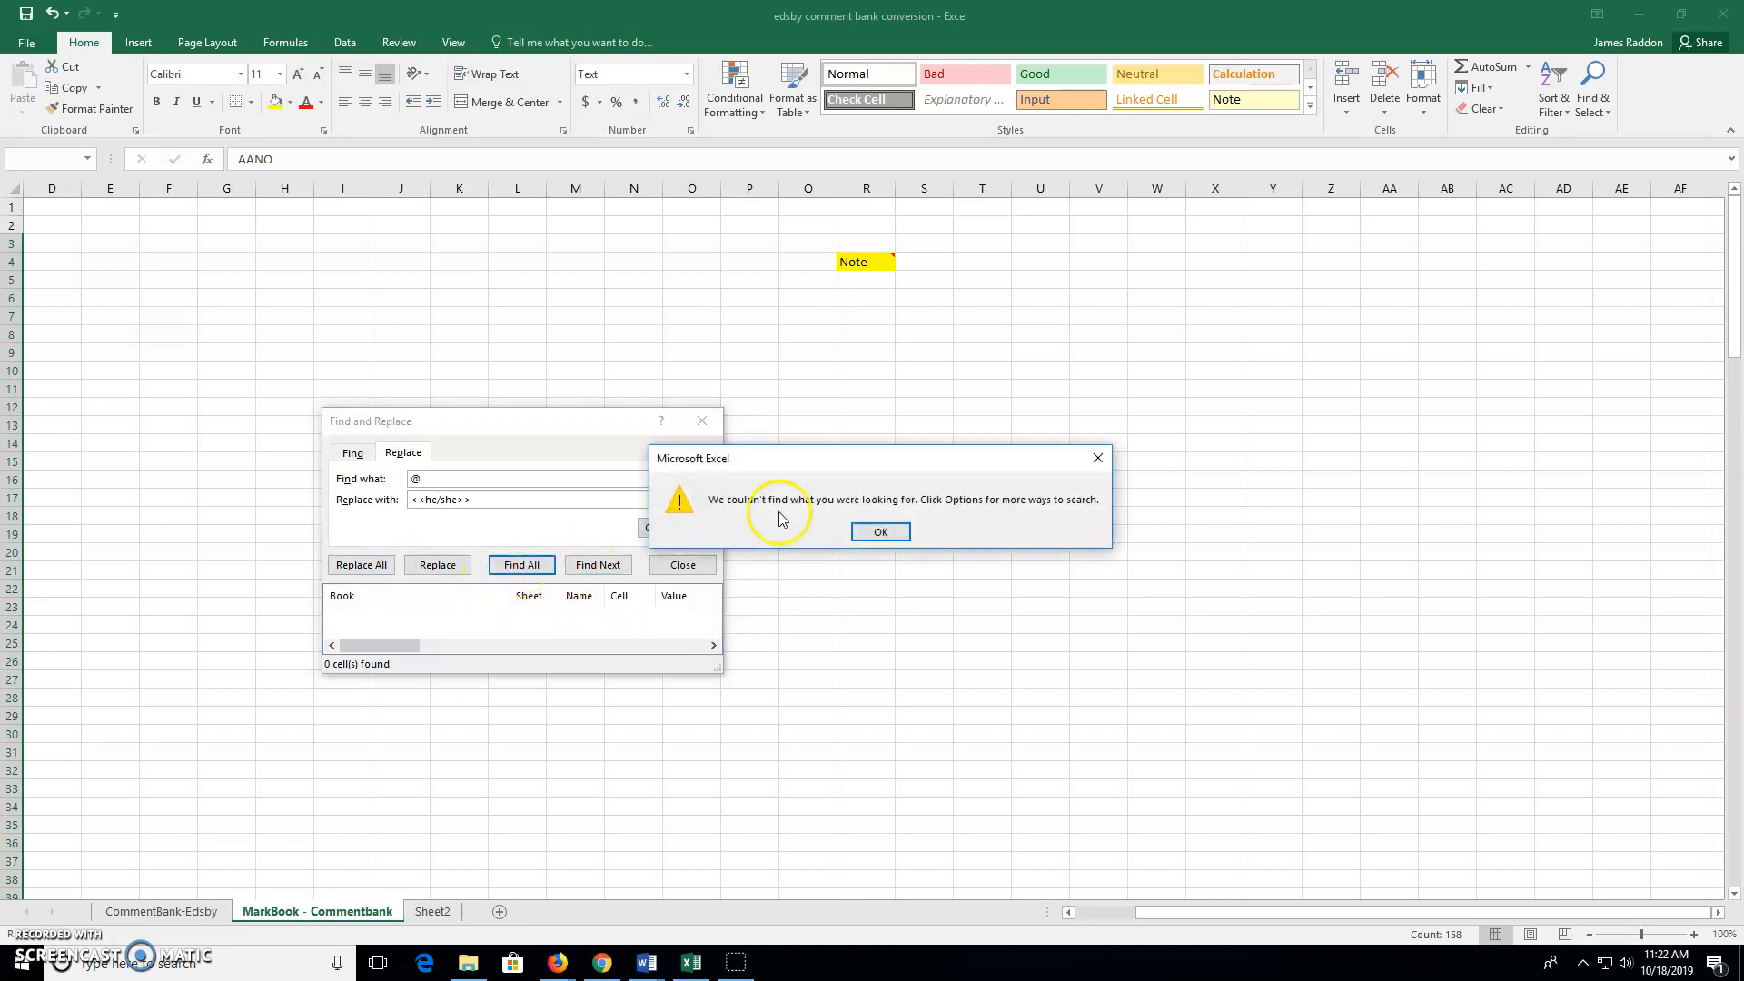
pyautogui.click(882, 533)
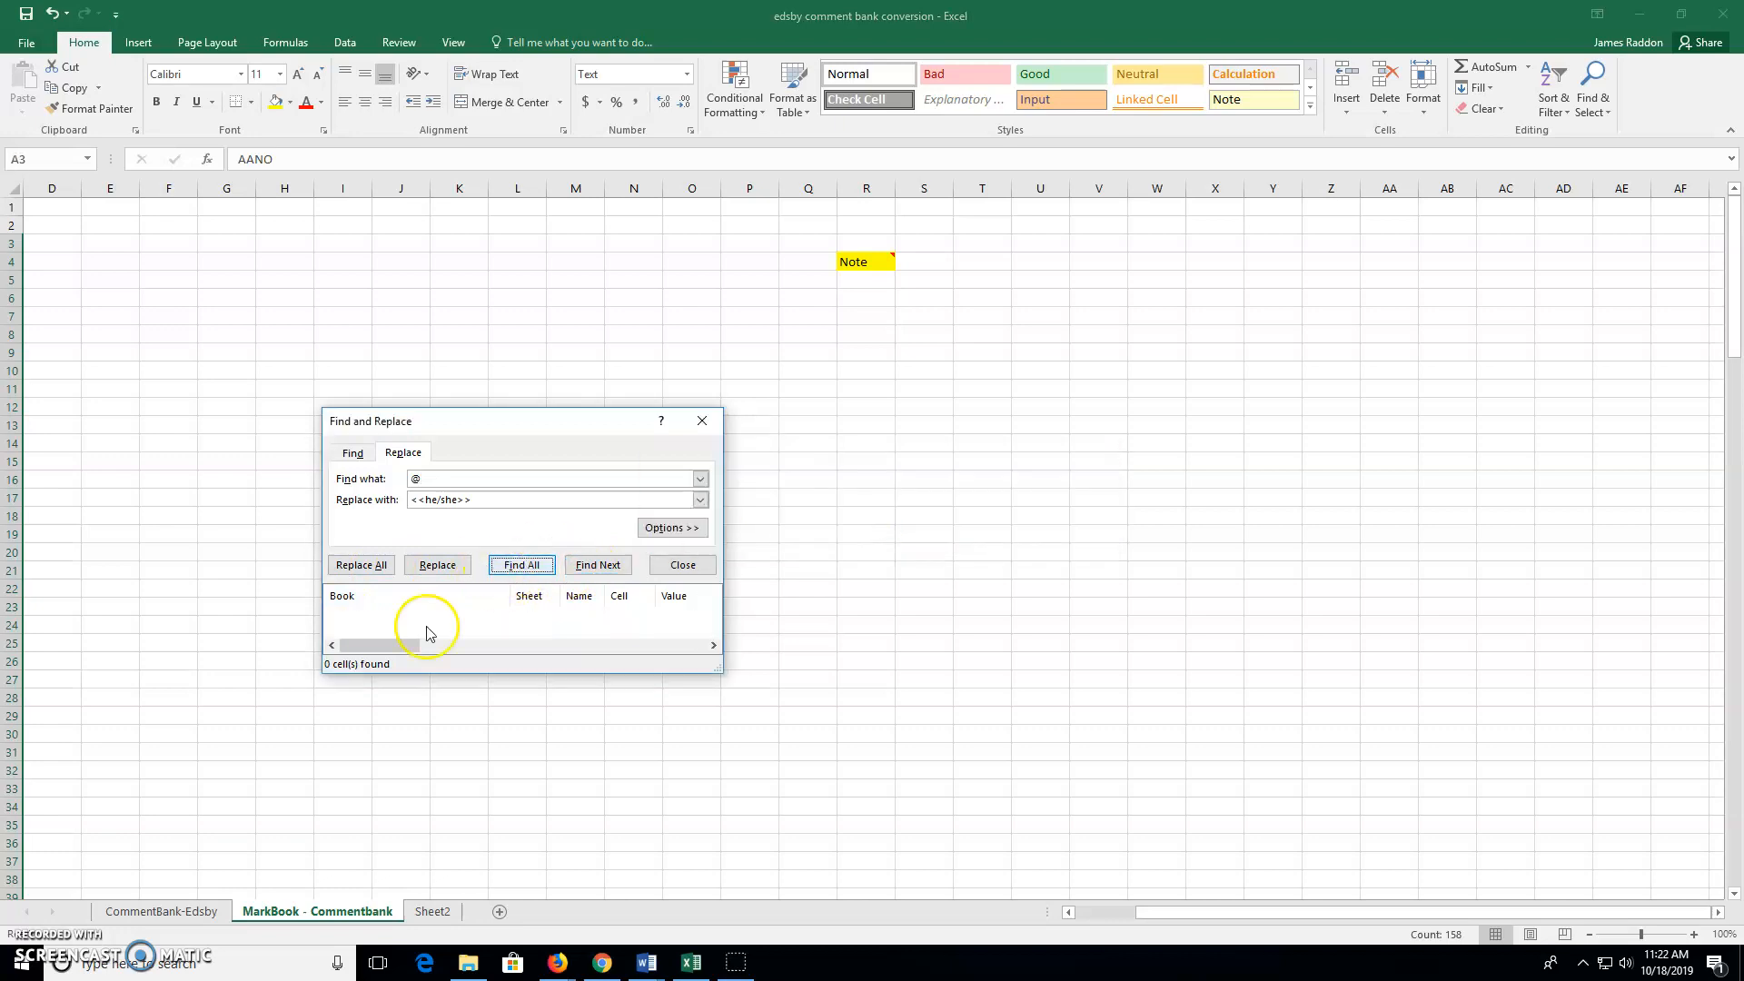
pyautogui.click(434, 911)
pyautogui.click(286, 200)
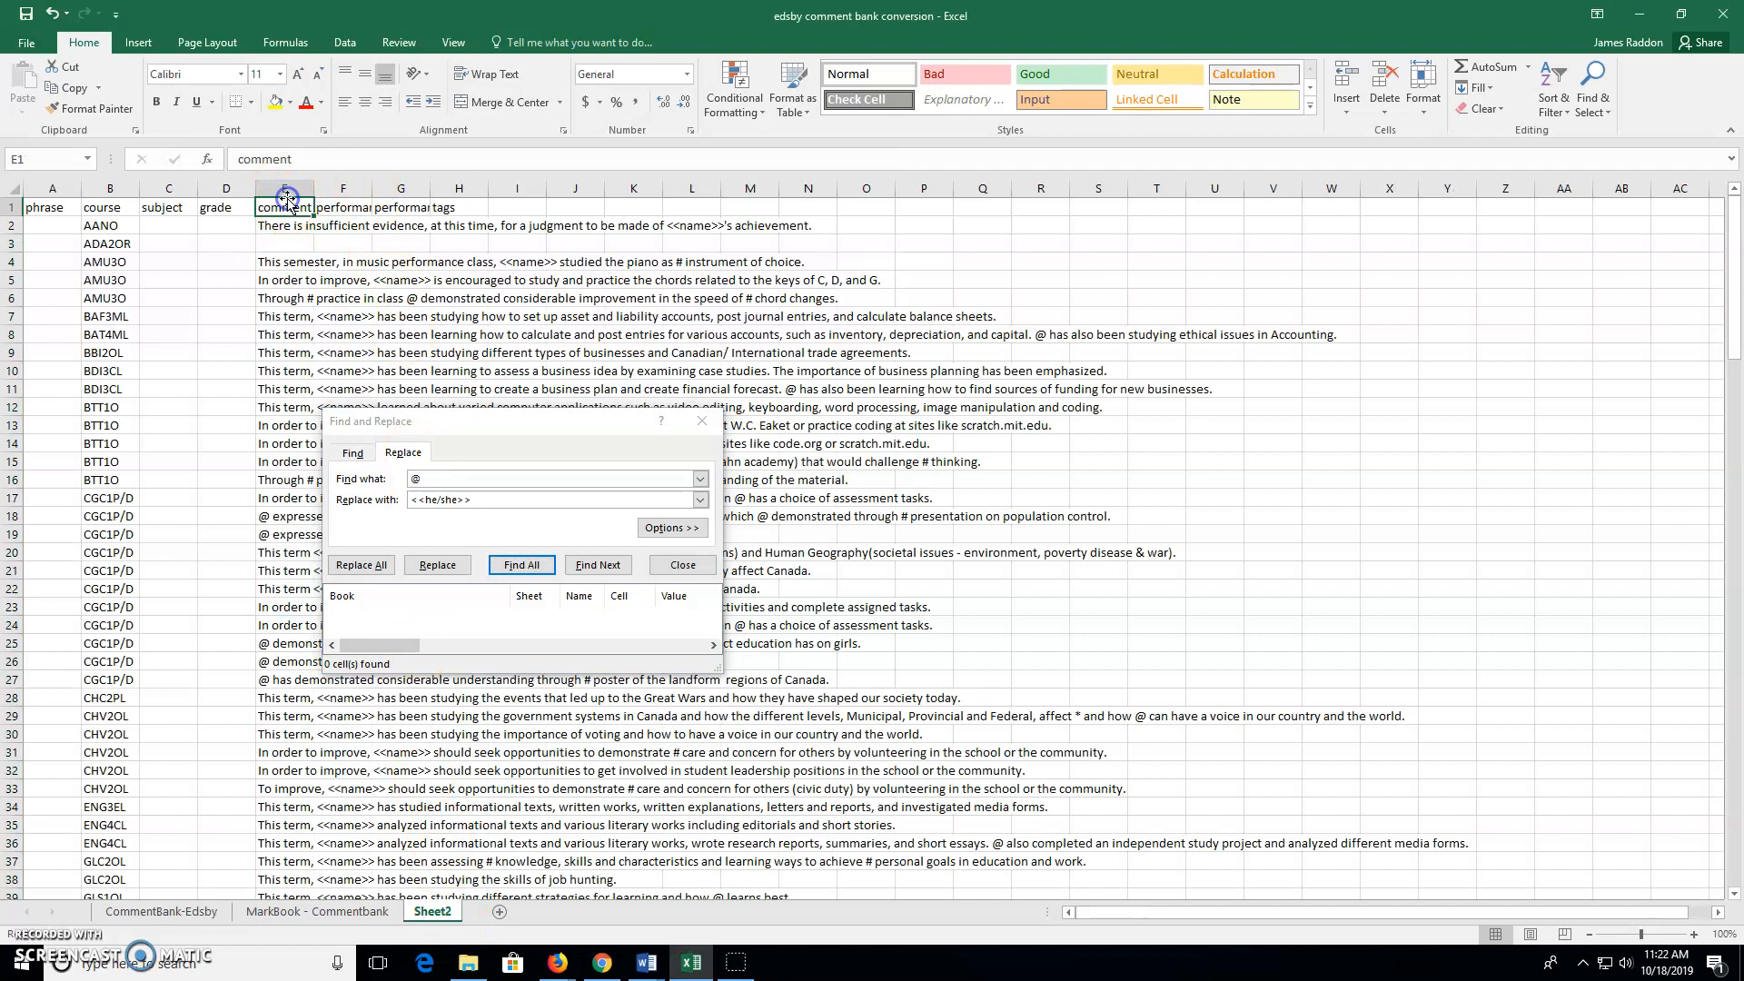
# Replace all 53 @ placeholders in column E with <<he/she>>, then set the search text to #
pyautogui.click(286, 192)
pyautogui.click(535, 572)
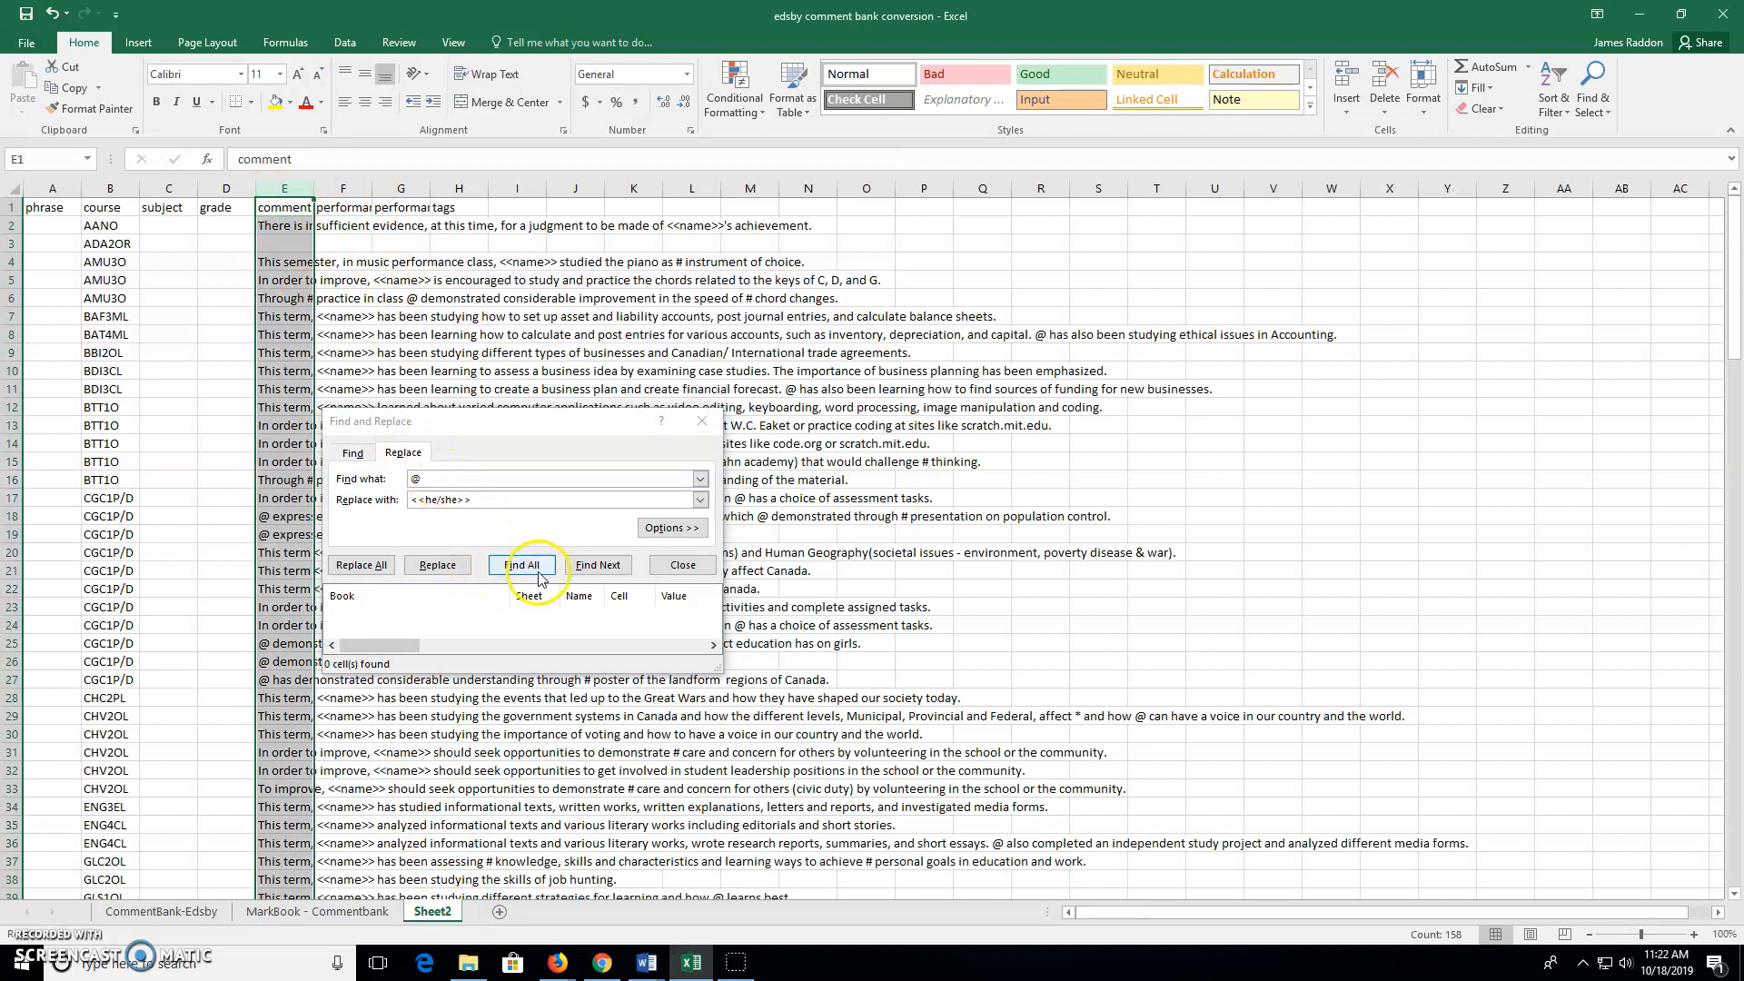
pyautogui.click(527, 568)
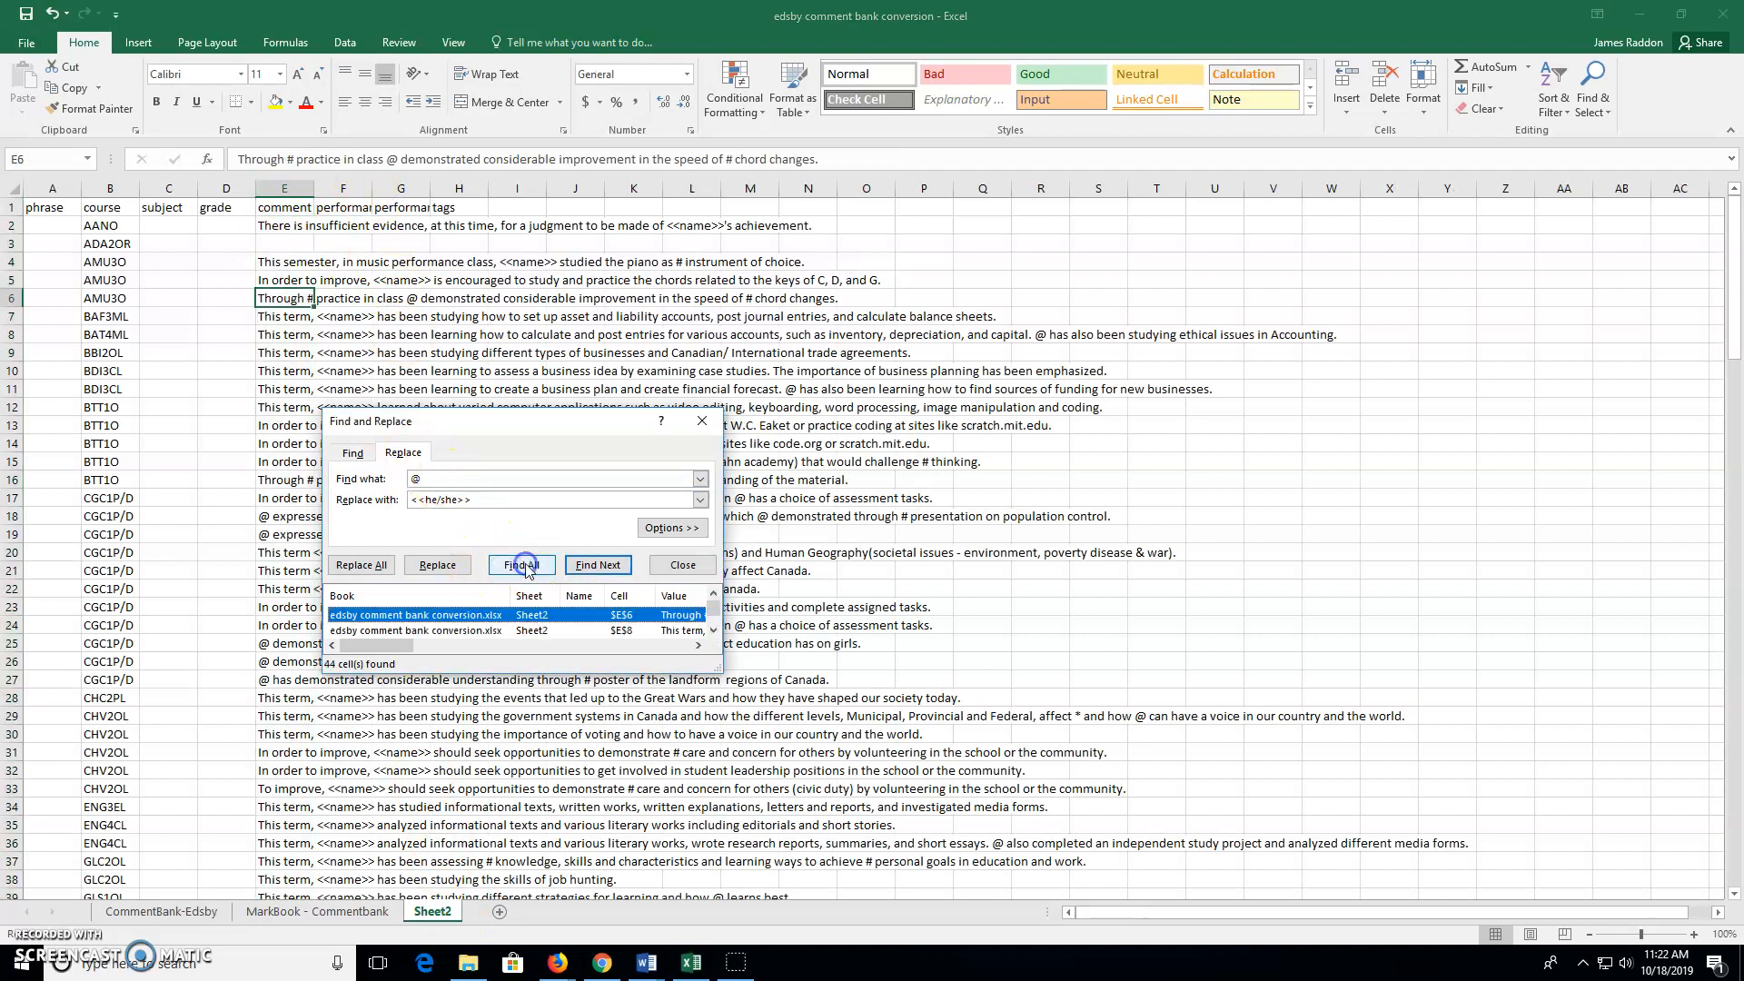
pyautogui.click(362, 565)
pyautogui.click(878, 531)
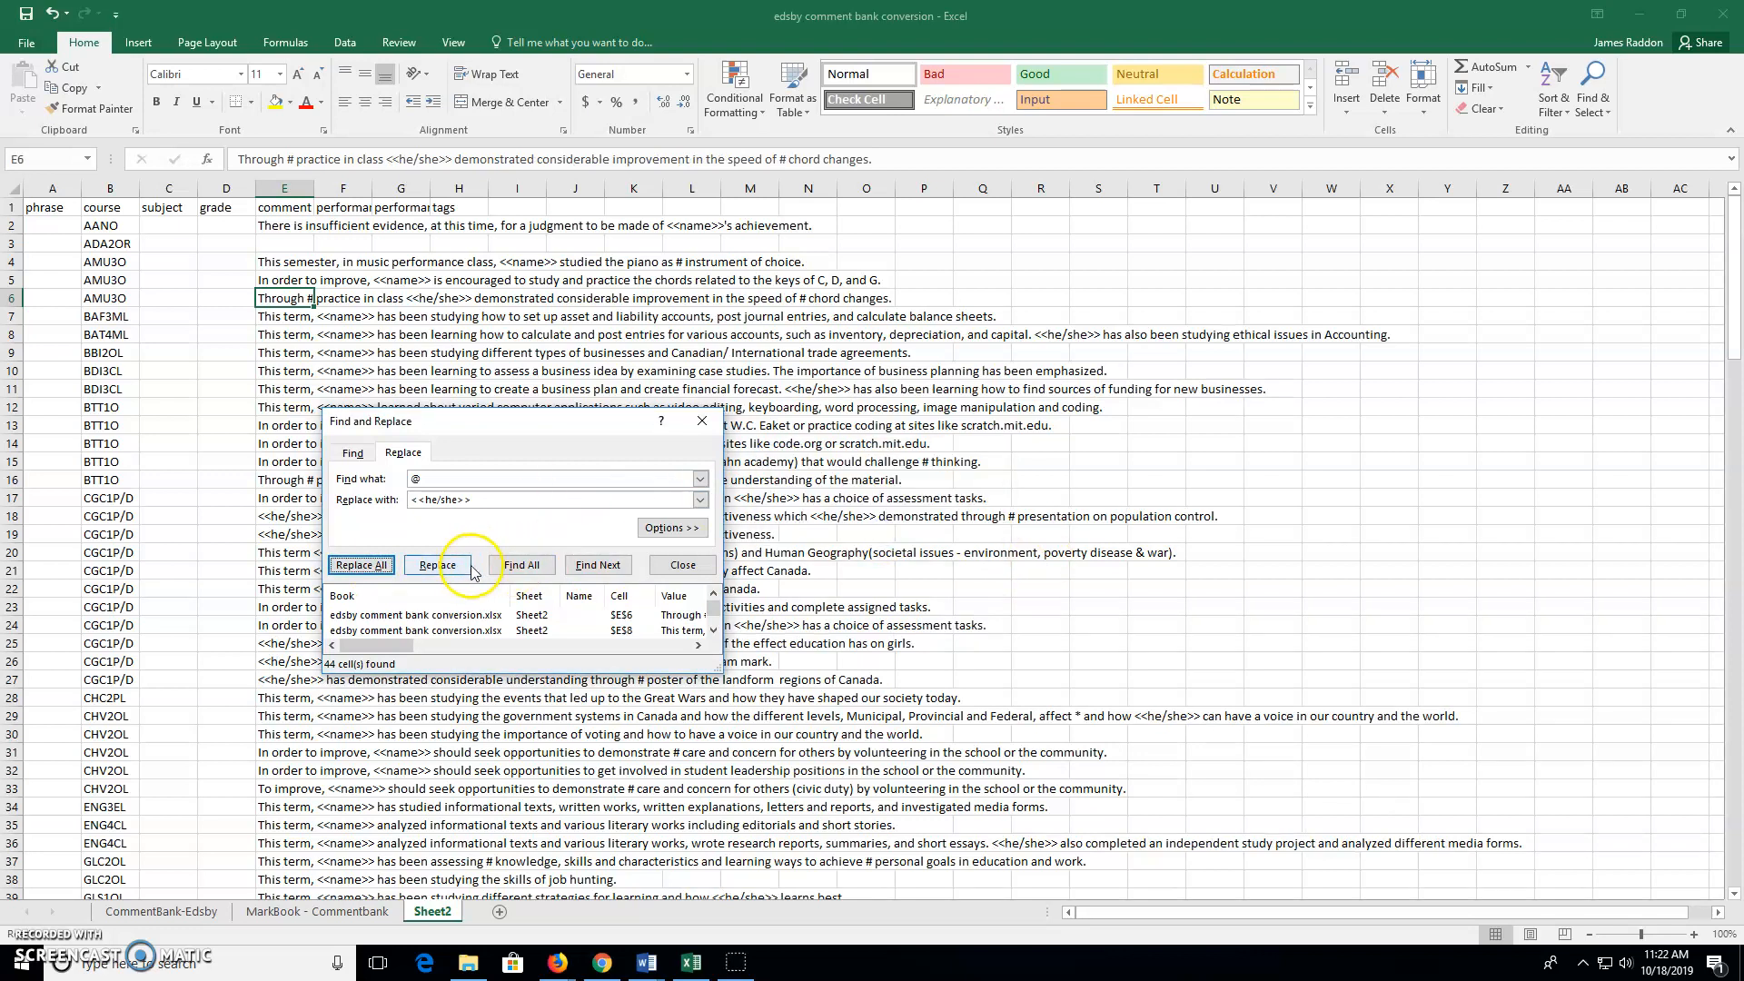
pyautogui.click(421, 479)
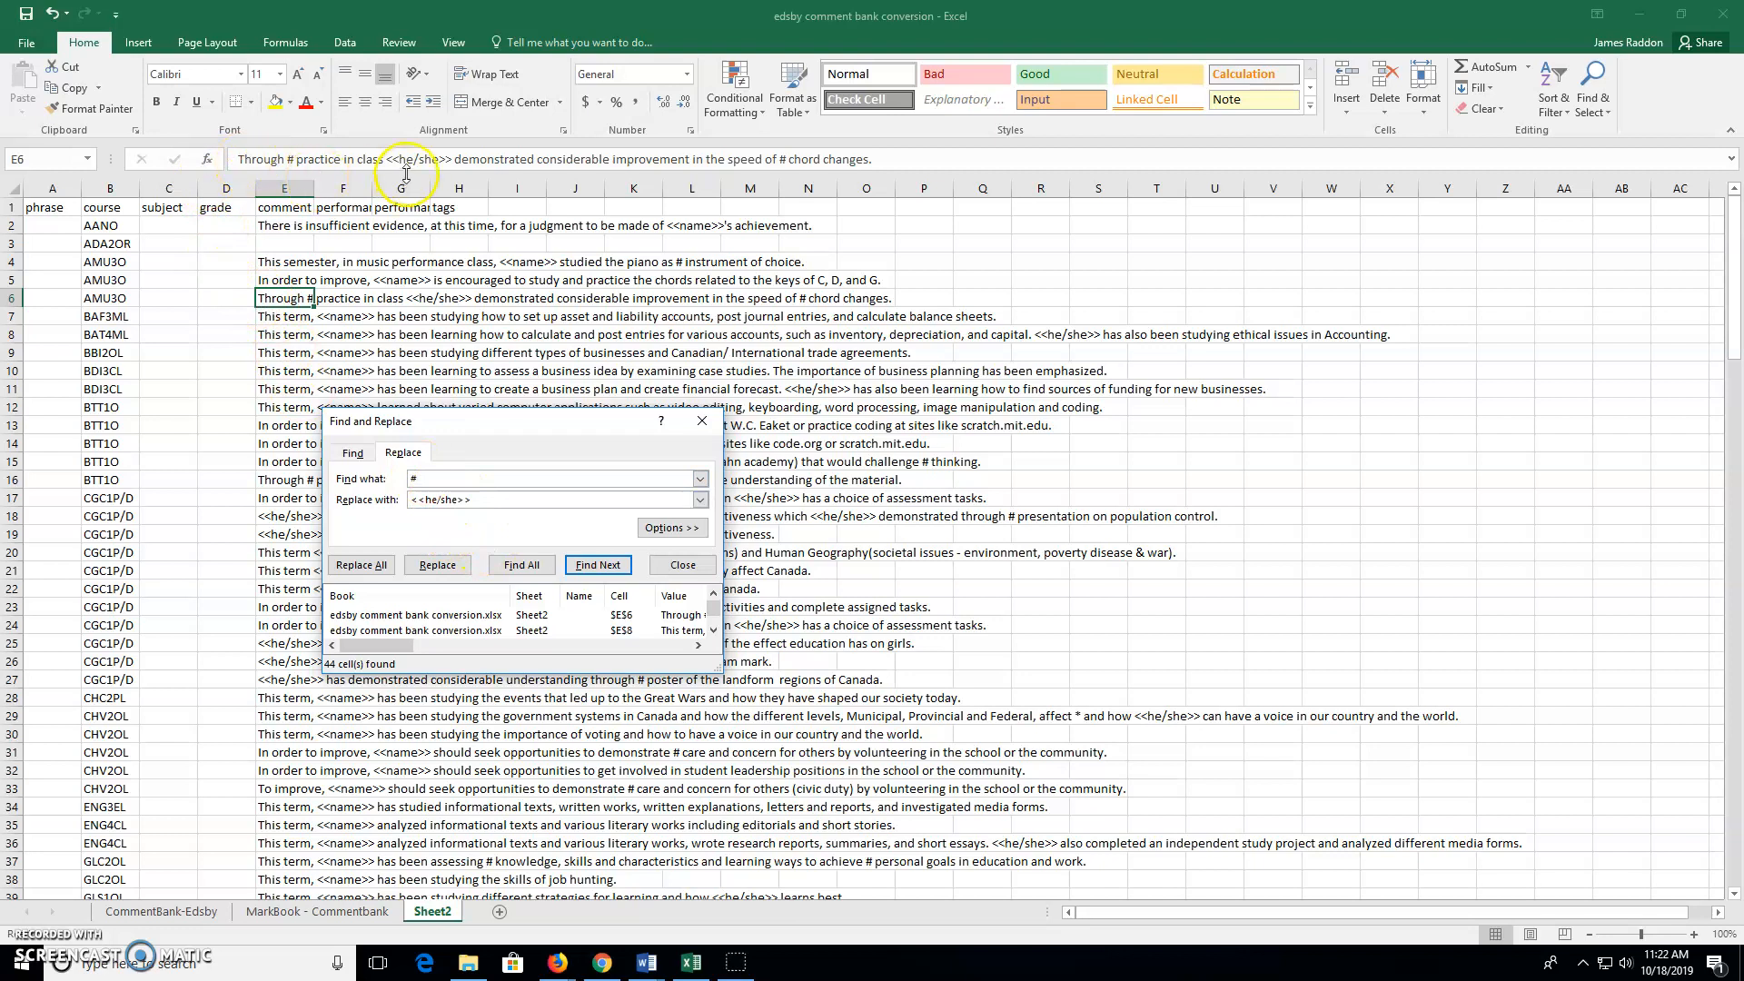
pyautogui.click(313, 912)
# Replace all 50 # placeholders in Sheet2's column E with <<his/her>> and close the dialog
pyautogui.moveTo(889, 258)
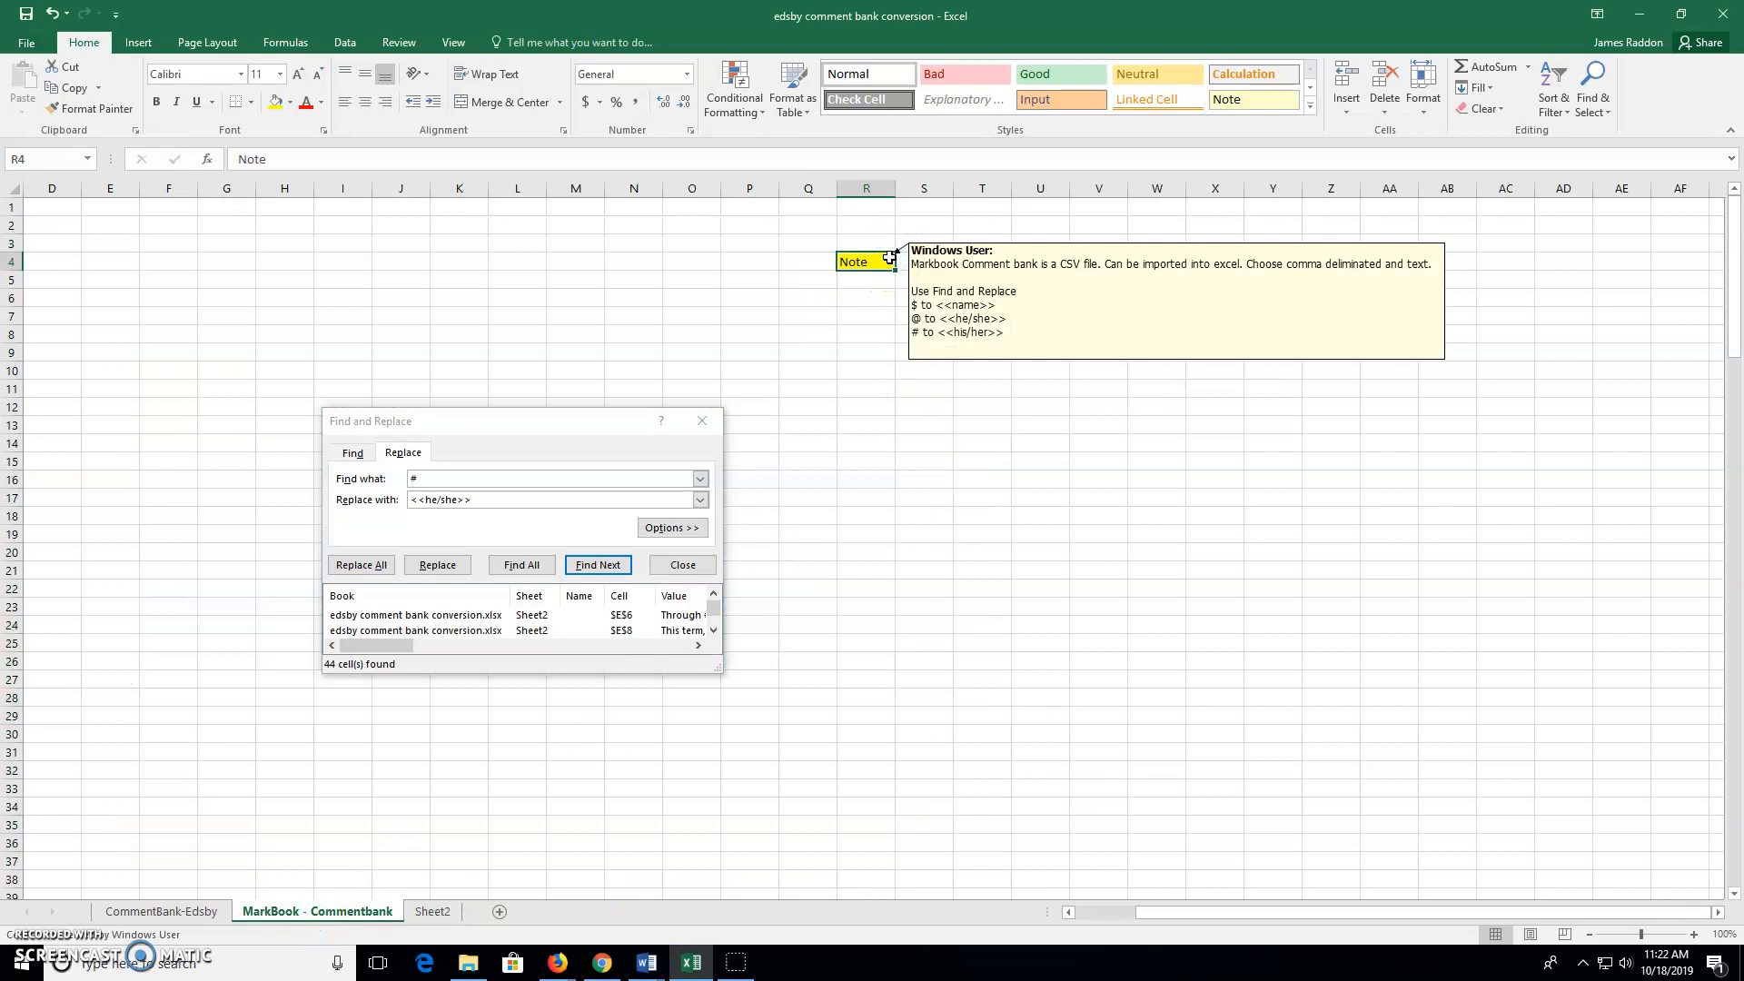
pyautogui.click(435, 502)
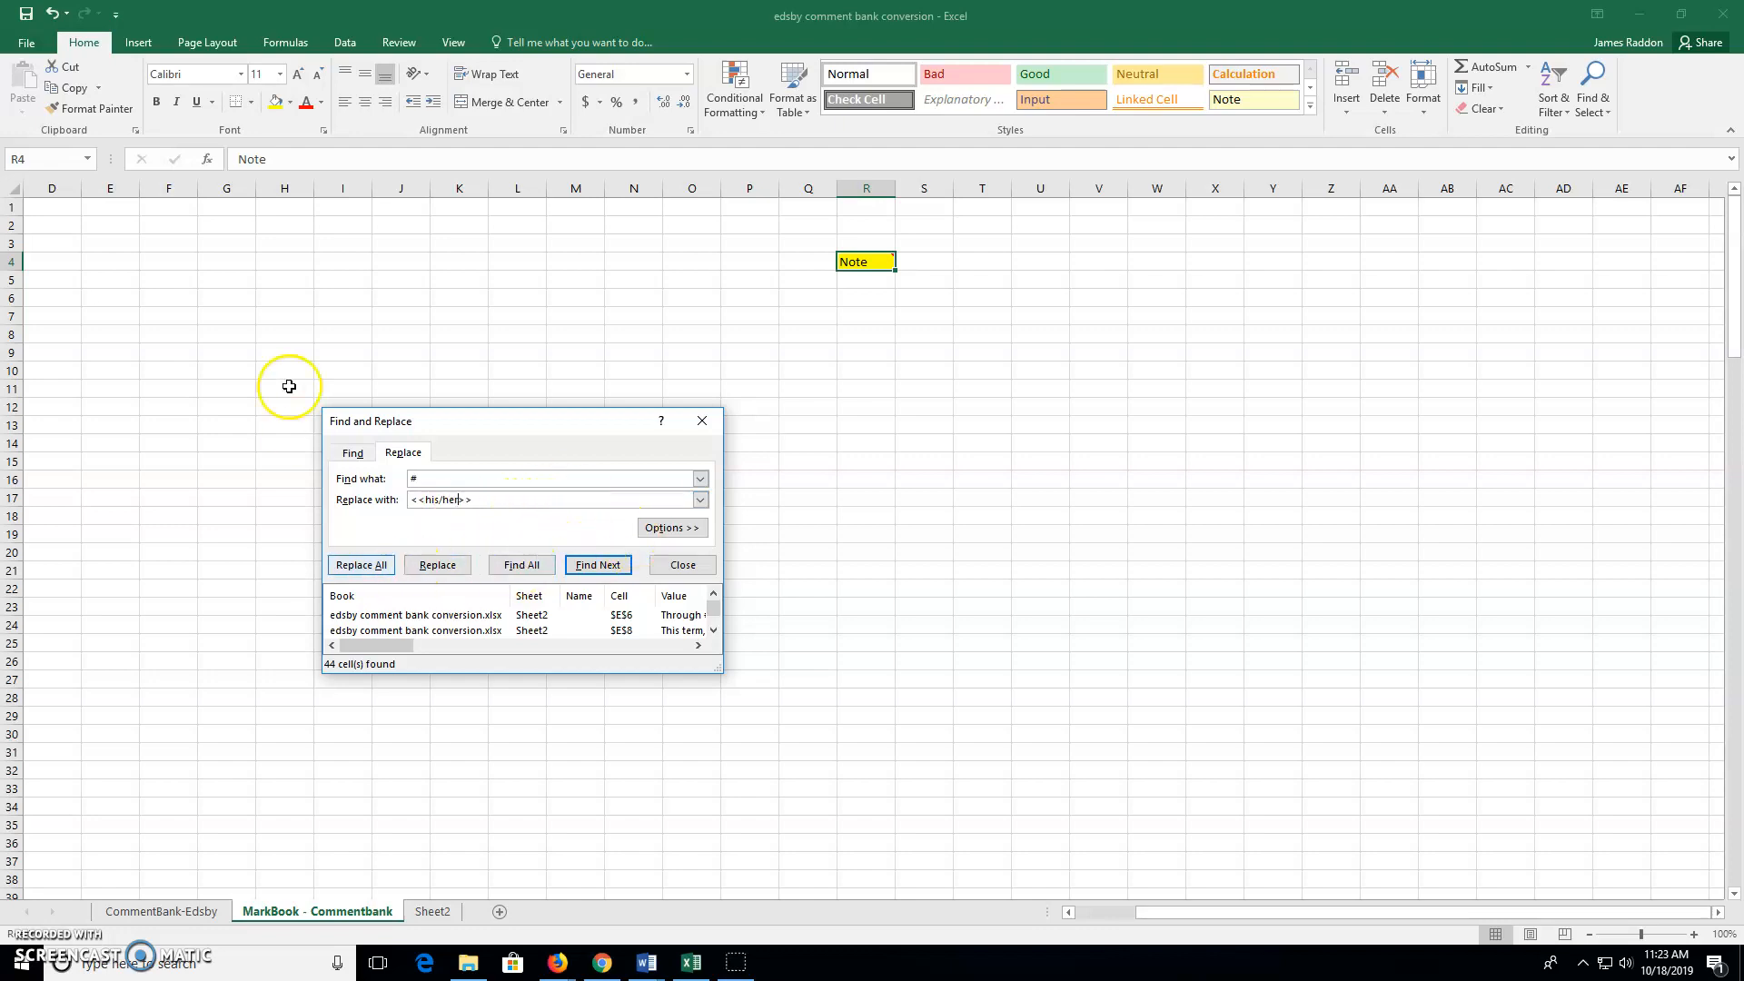
pyautogui.click(428, 911)
pyautogui.click(284, 188)
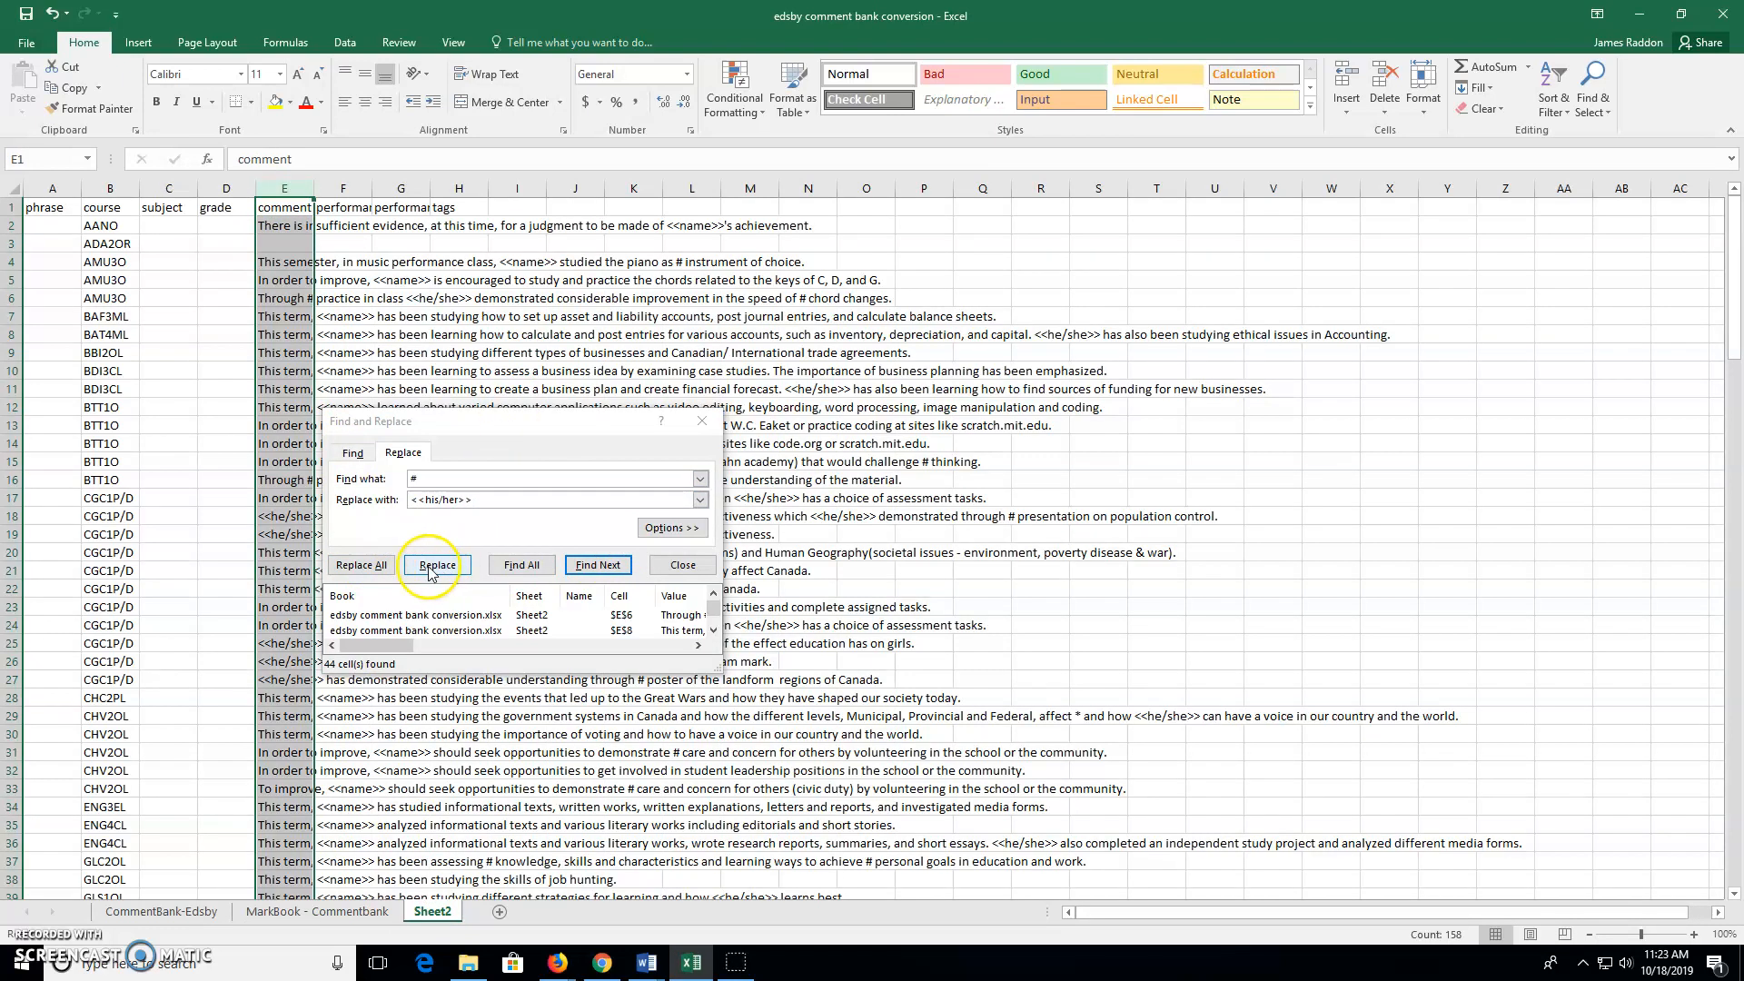
pyautogui.click(536, 578)
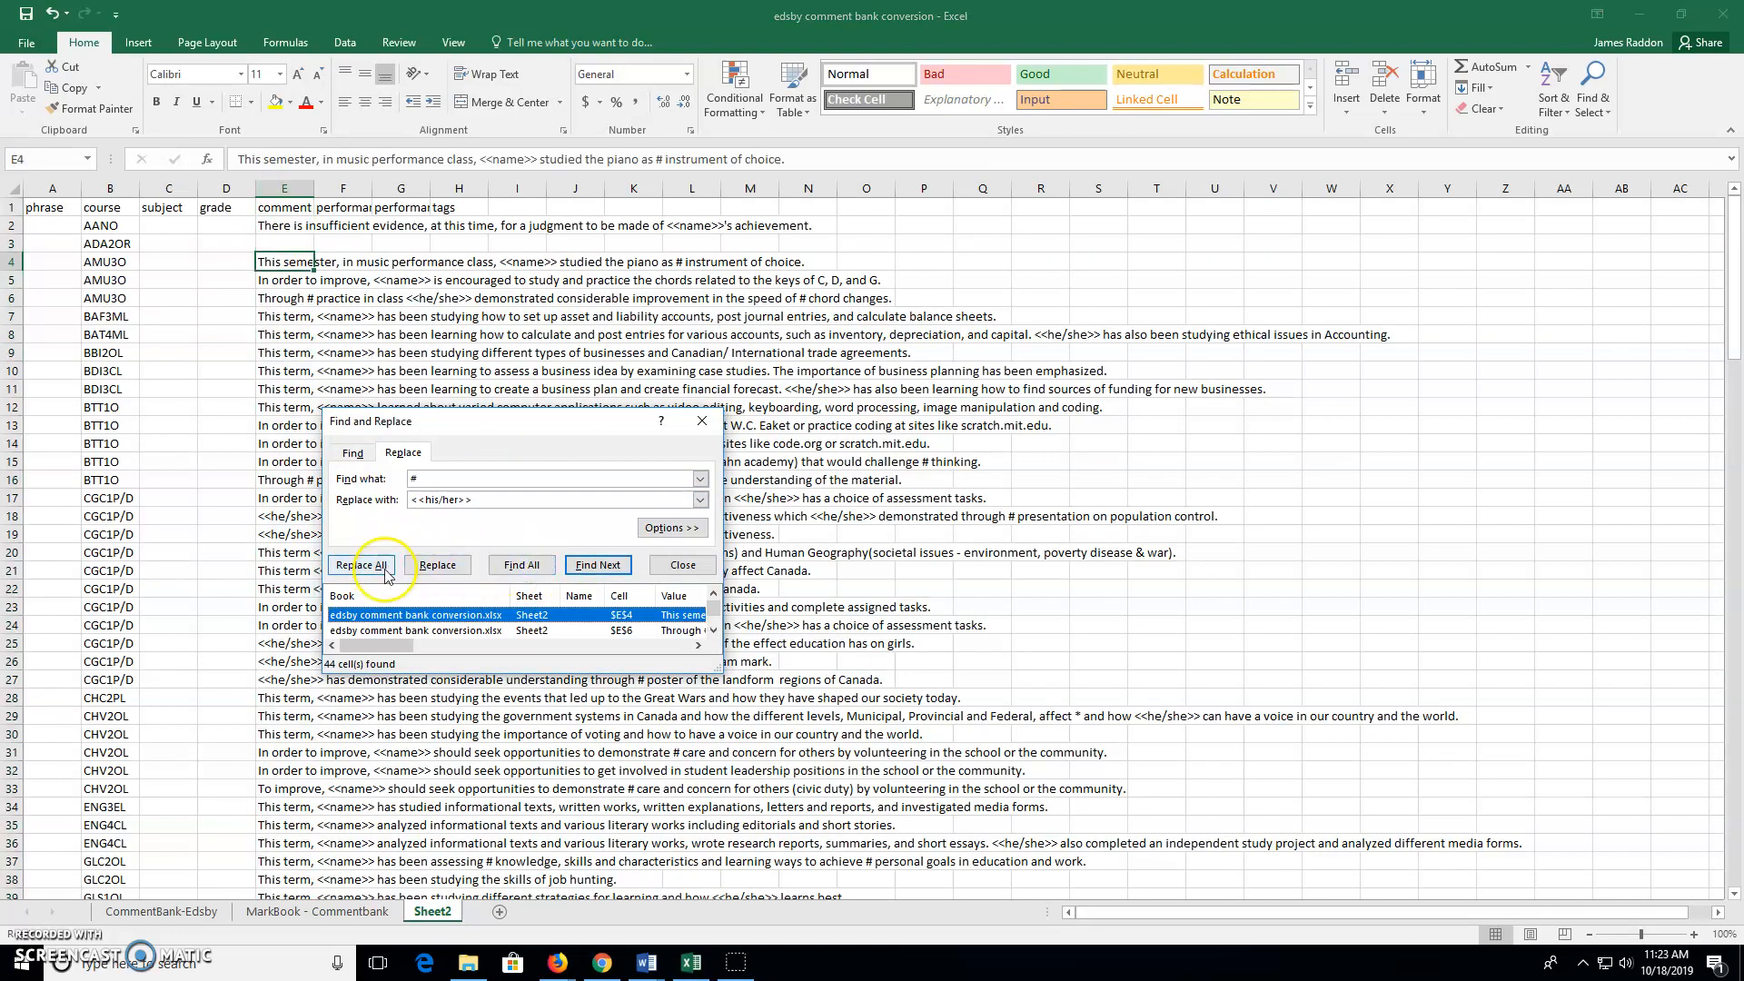
pyautogui.click(361, 565)
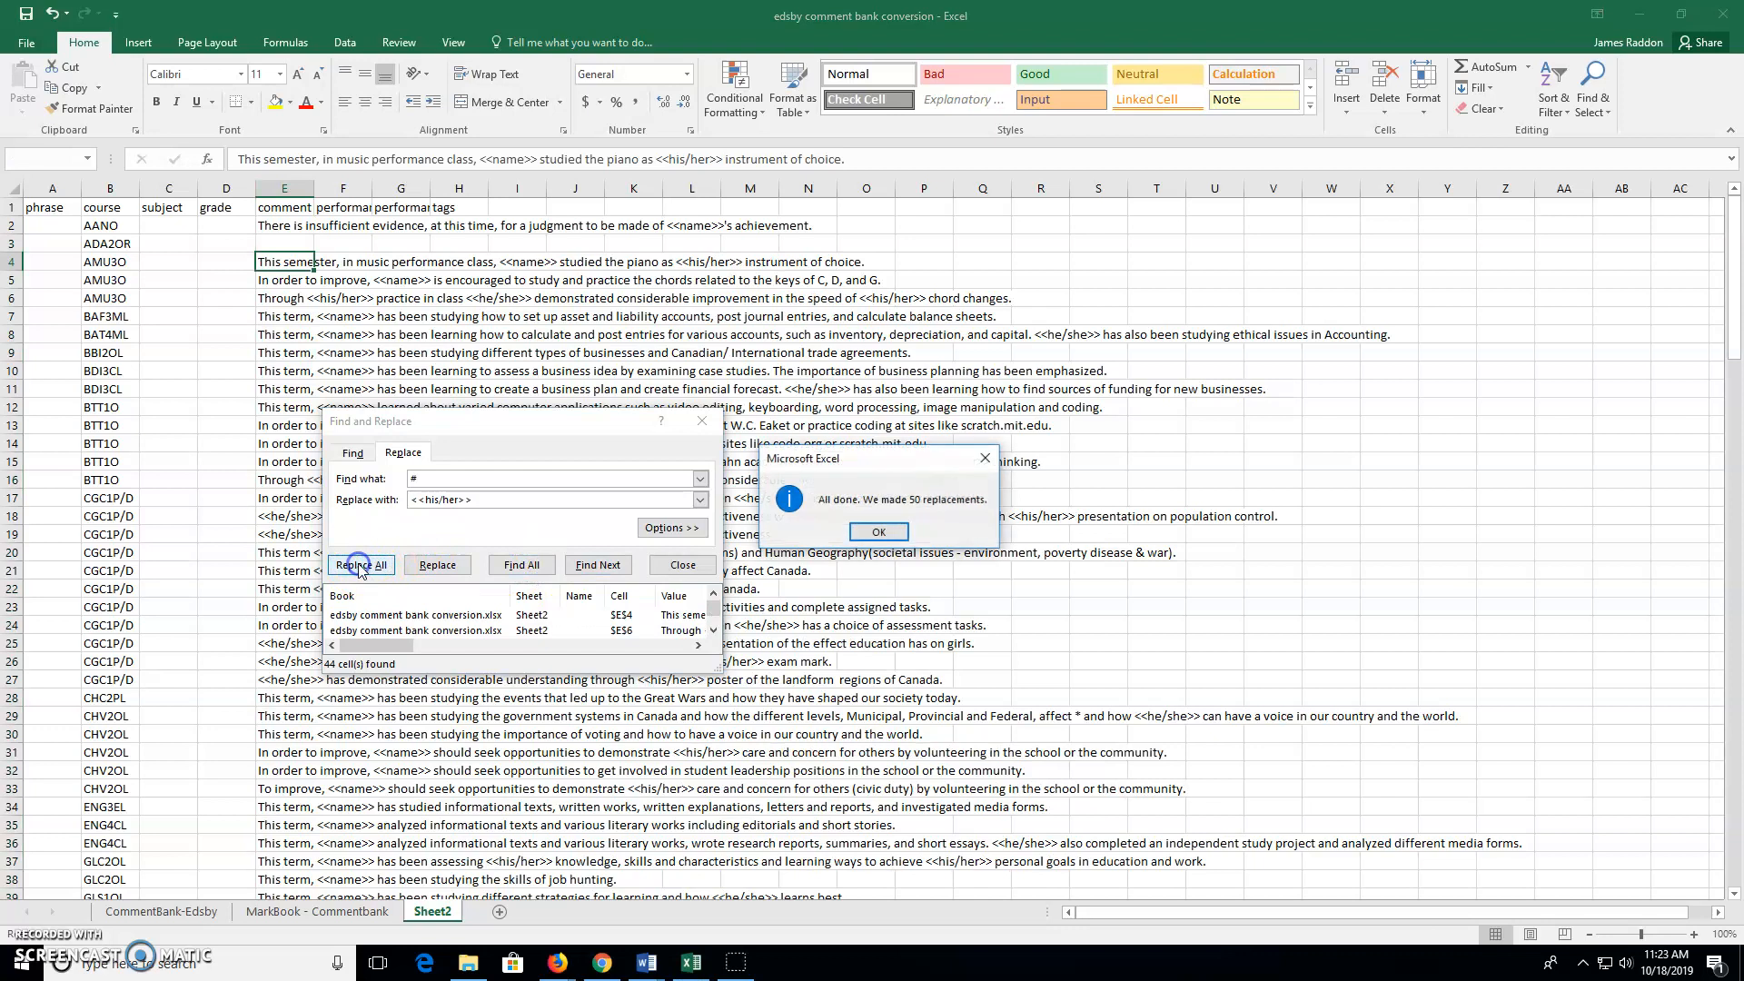
pyautogui.click(880, 533)
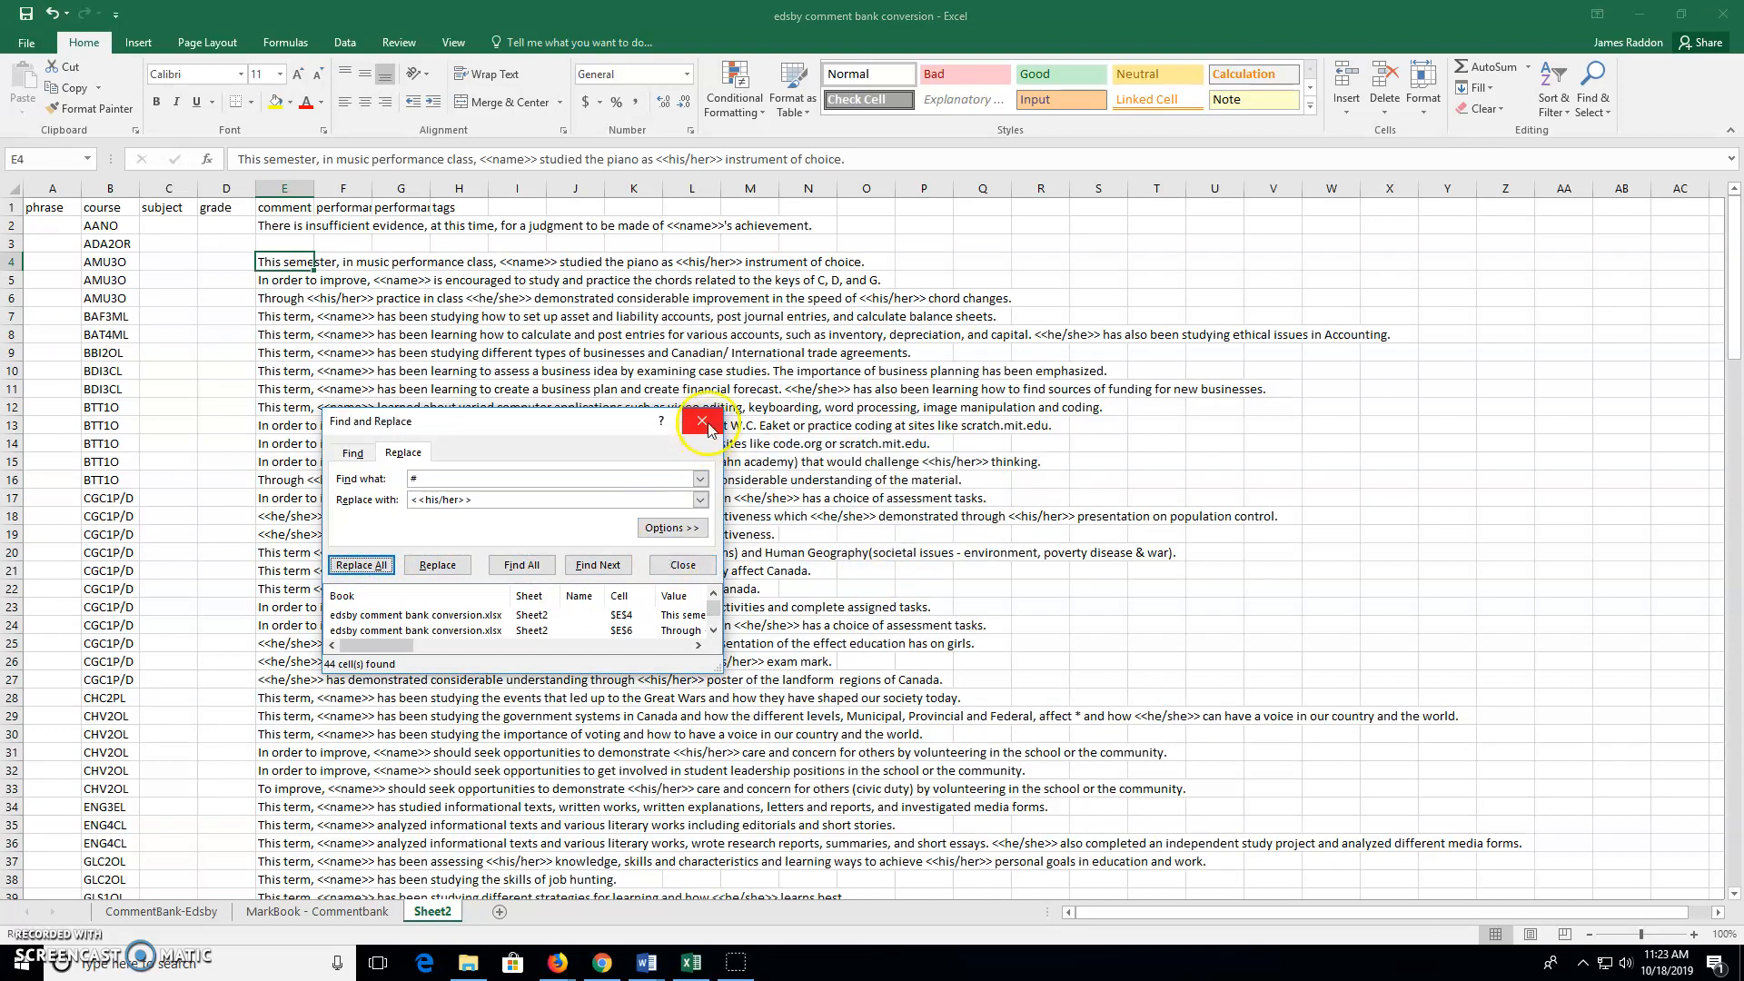
pyautogui.click(702, 421)
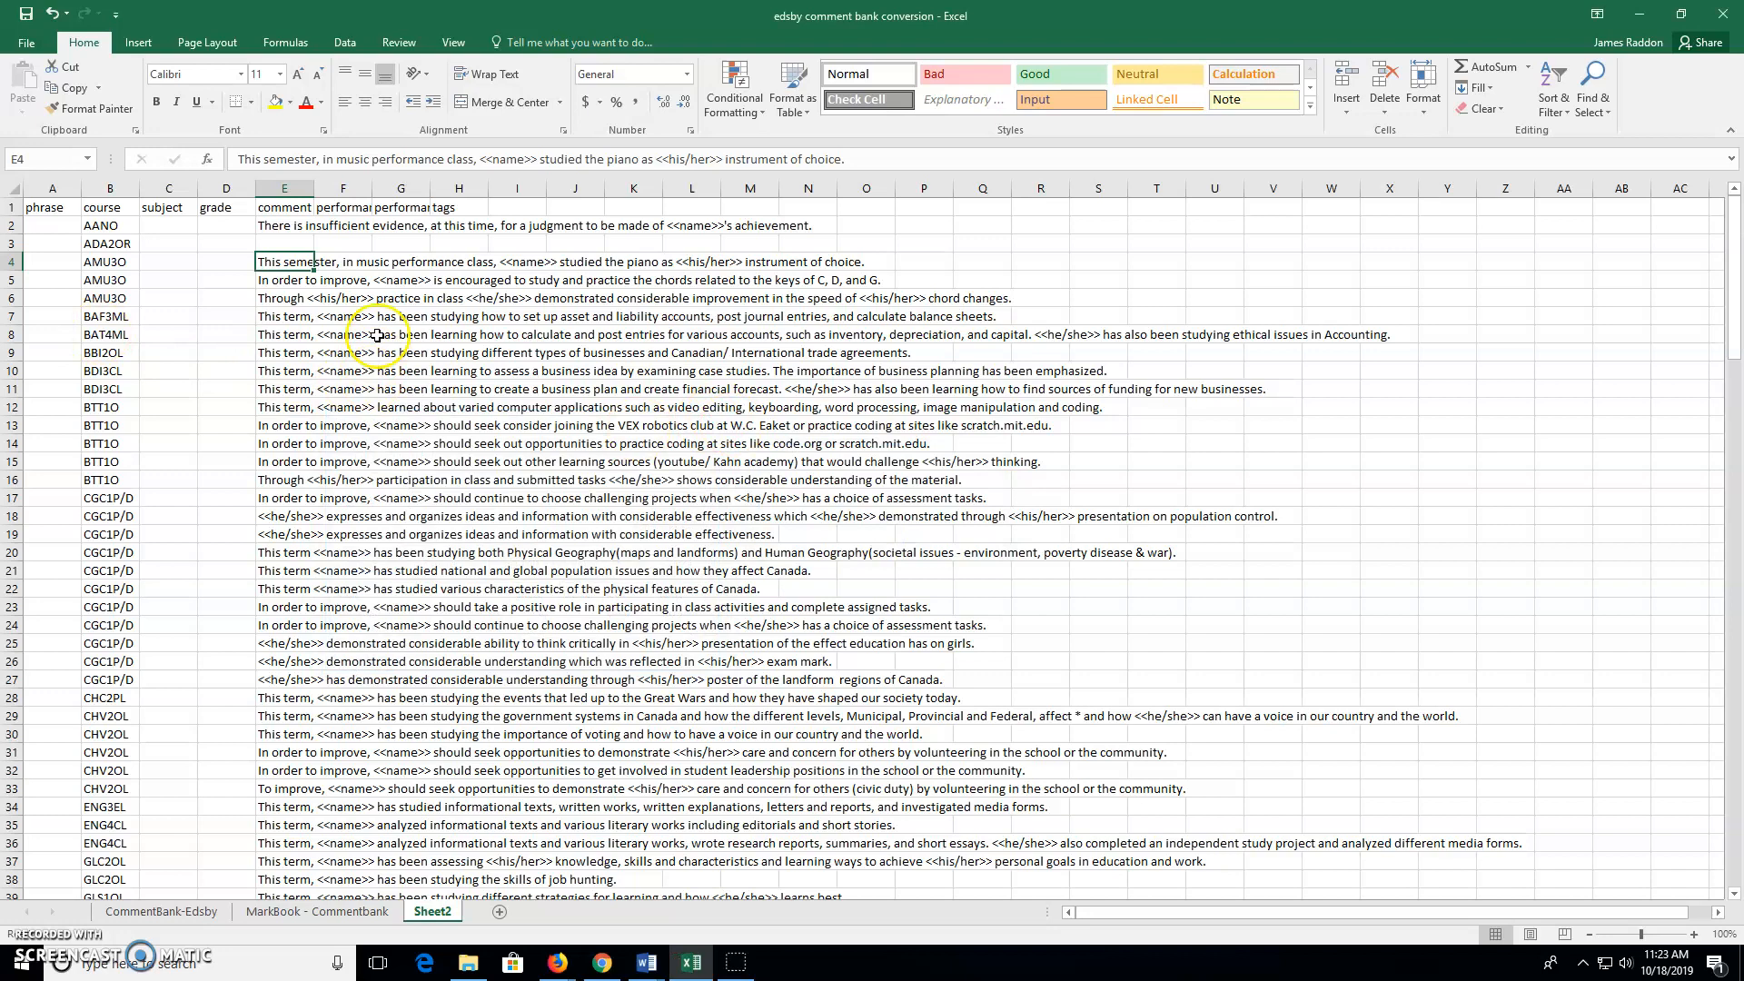
pyautogui.scroll(-9, 410, 461)
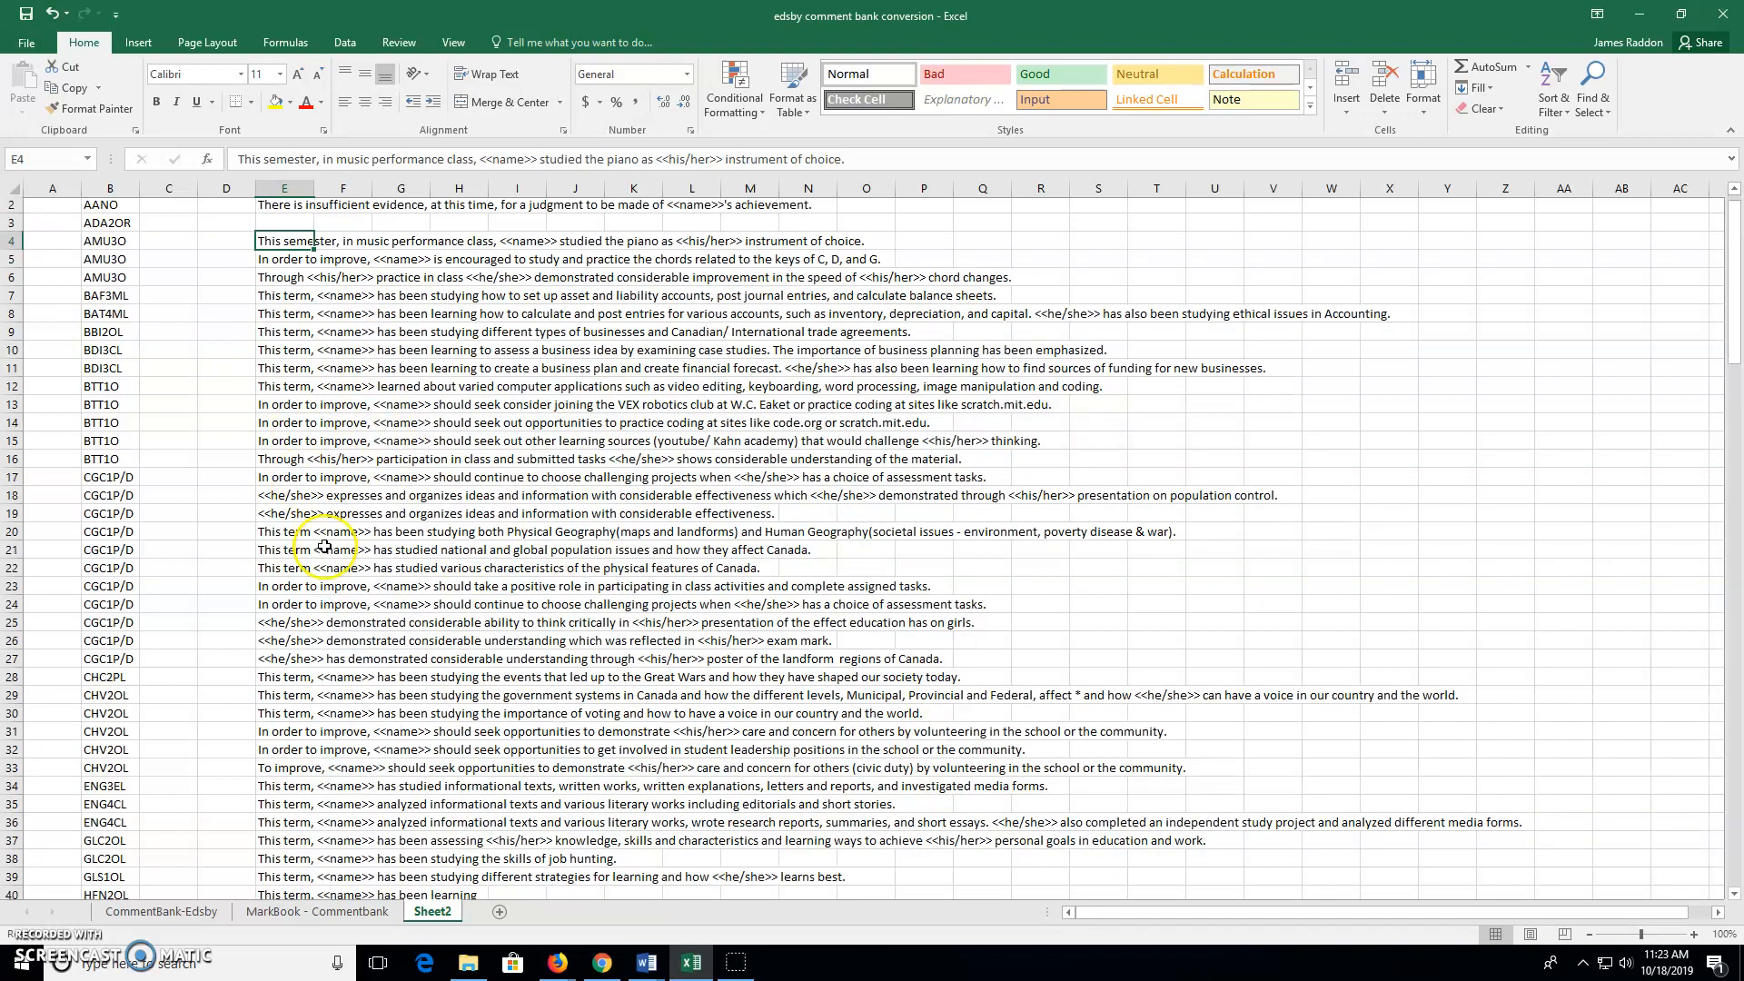
pyautogui.scroll(-16, 303, 557)
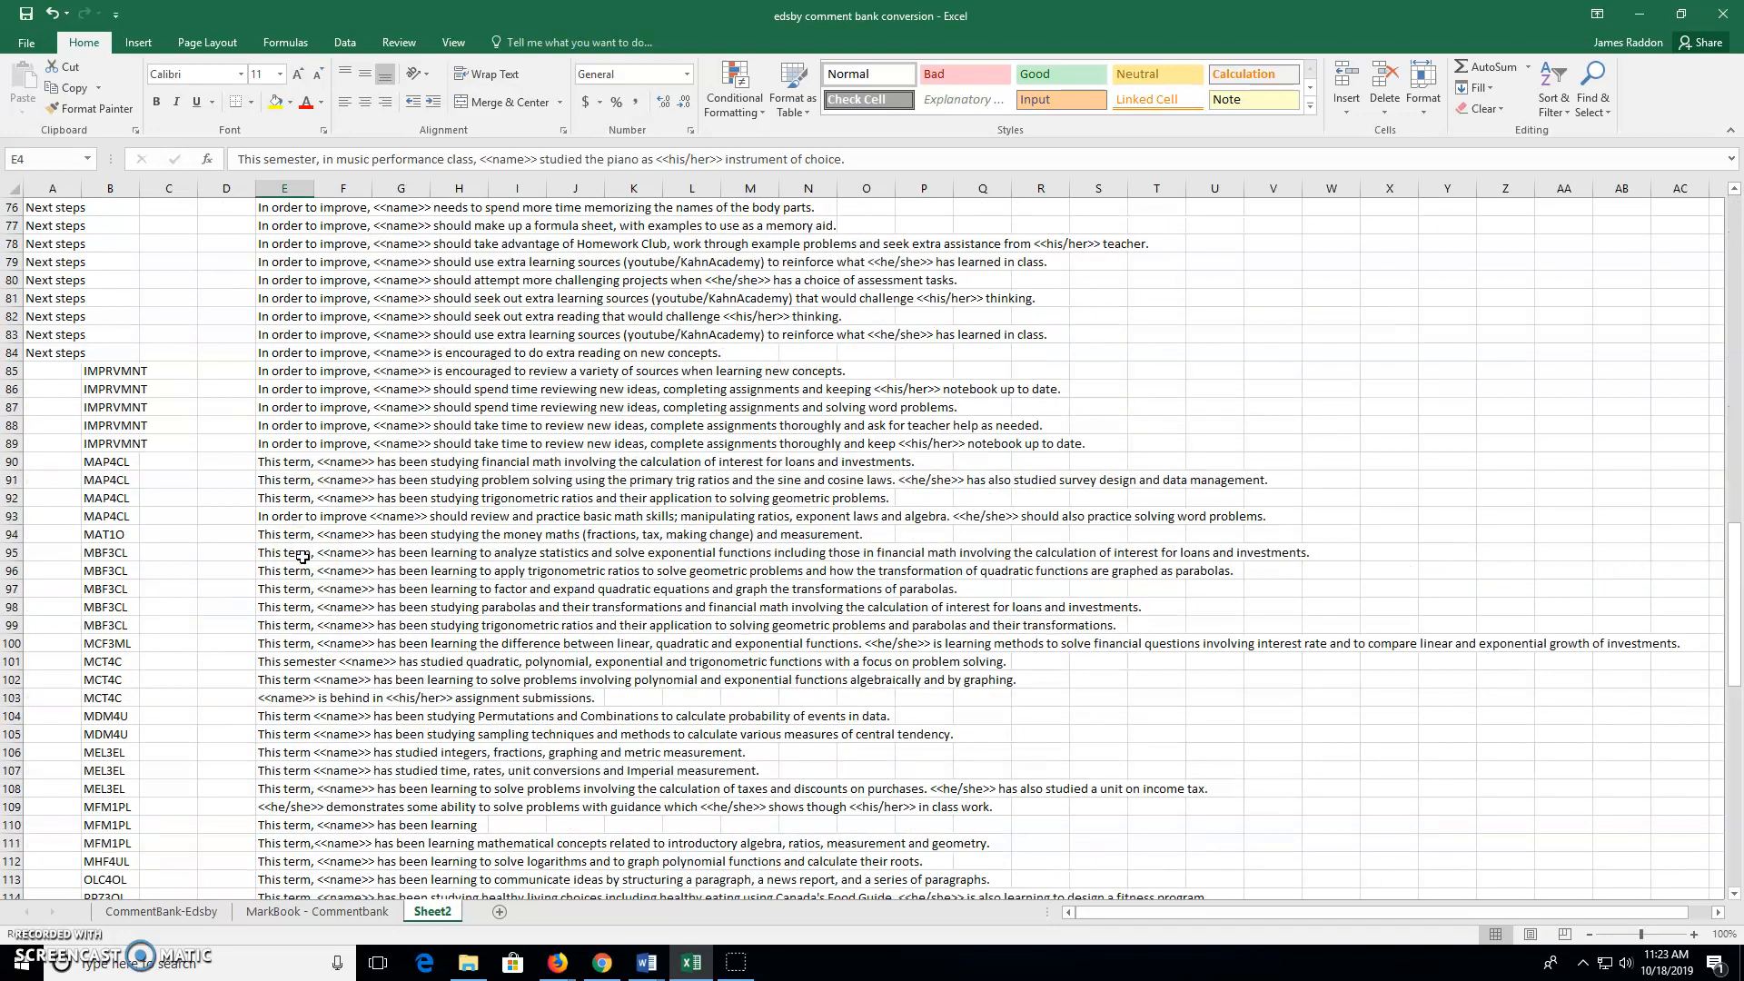
pyautogui.scroll(20, 303, 556)
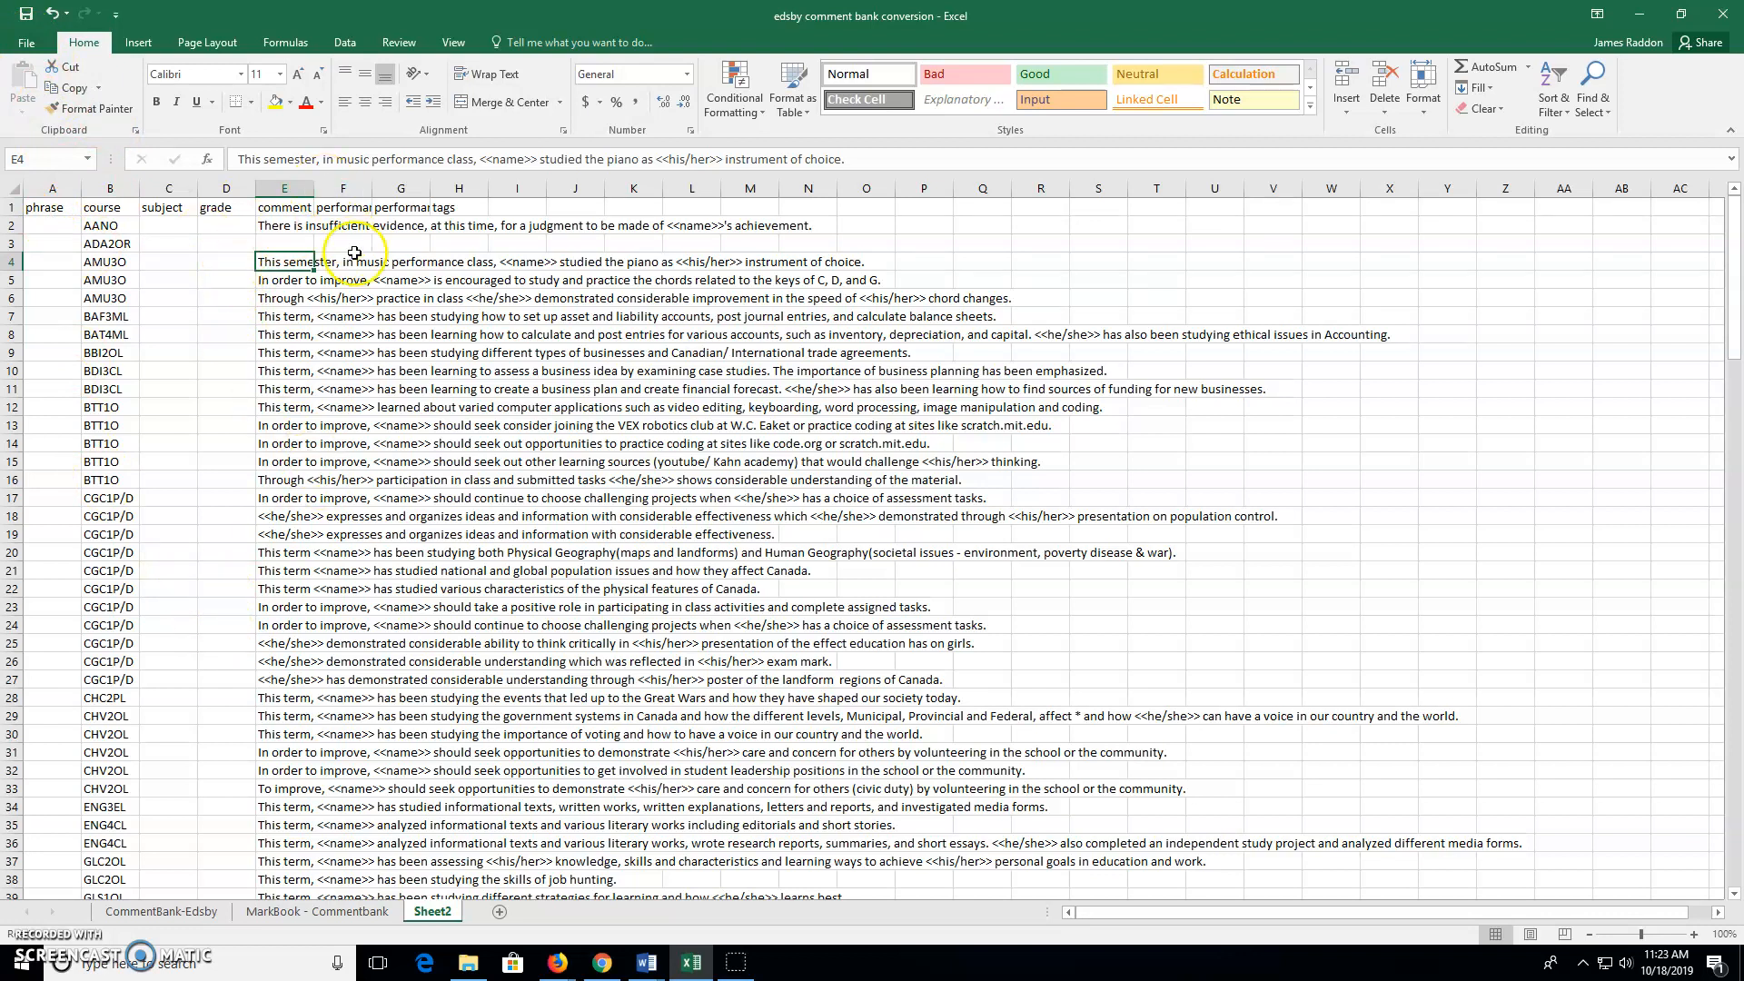
# Save only Sheet2 to the Desktop as CSV (Comma delimited) 'edsby comment bank conversion', keeping CSV format
pyautogui.click(31, 44)
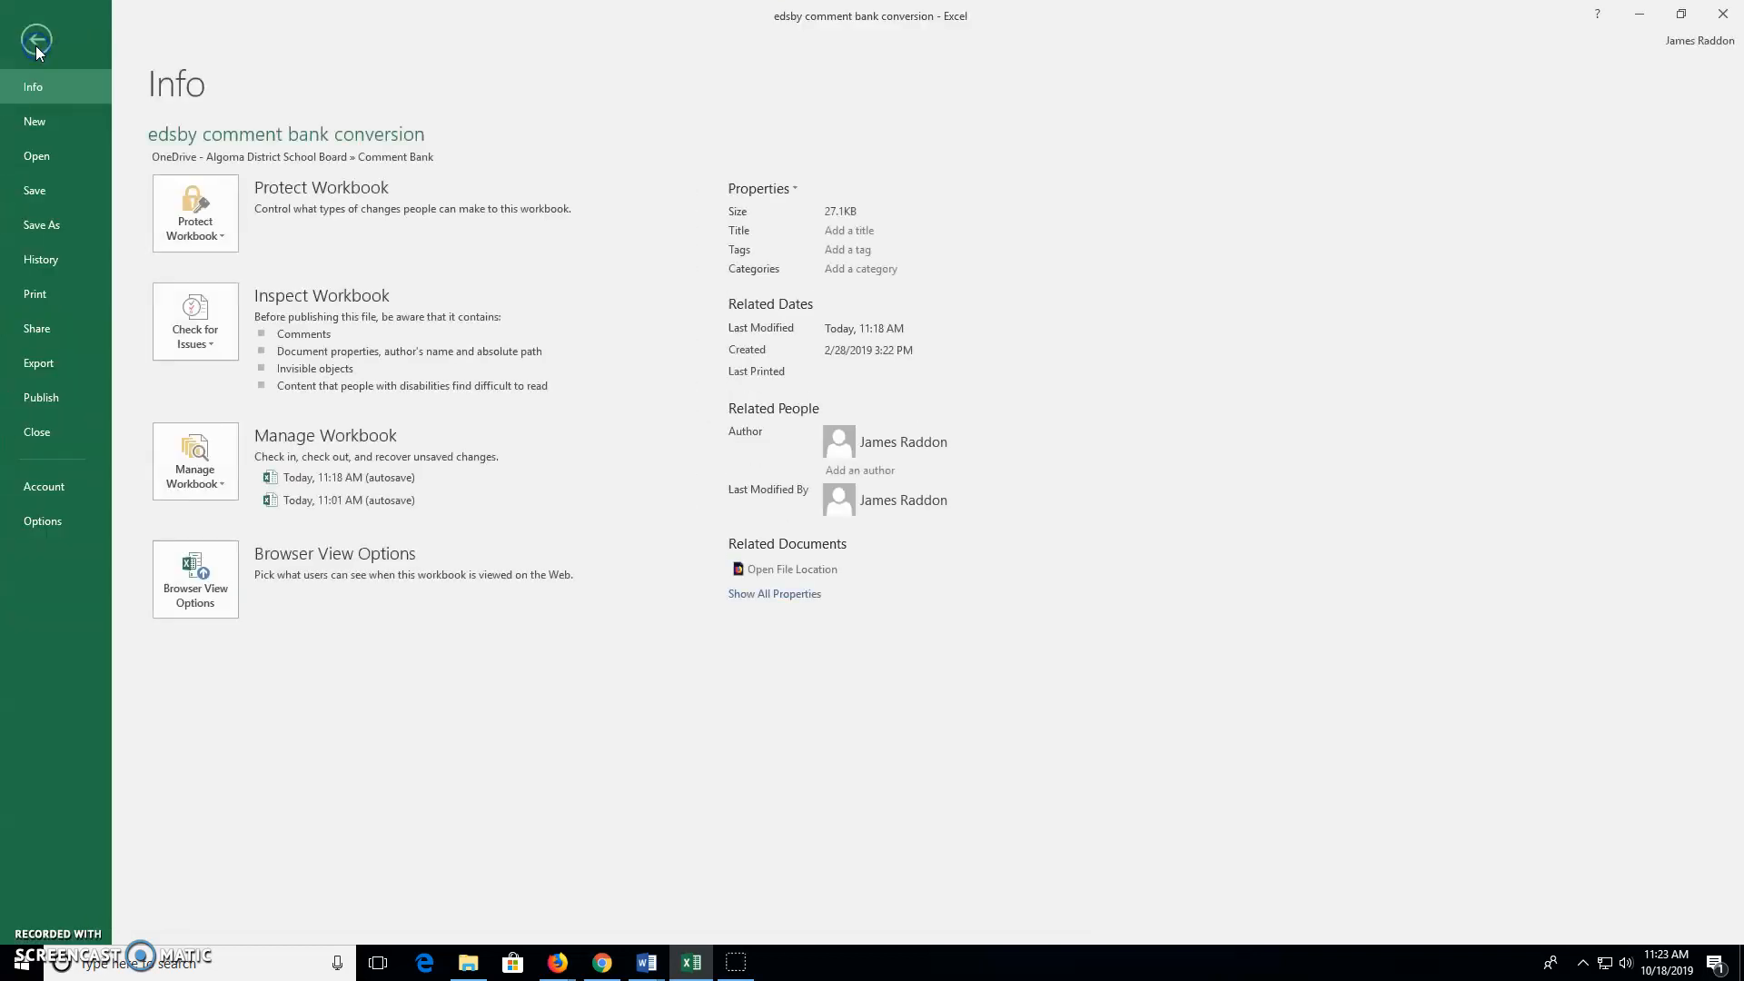
pyautogui.click(60, 362)
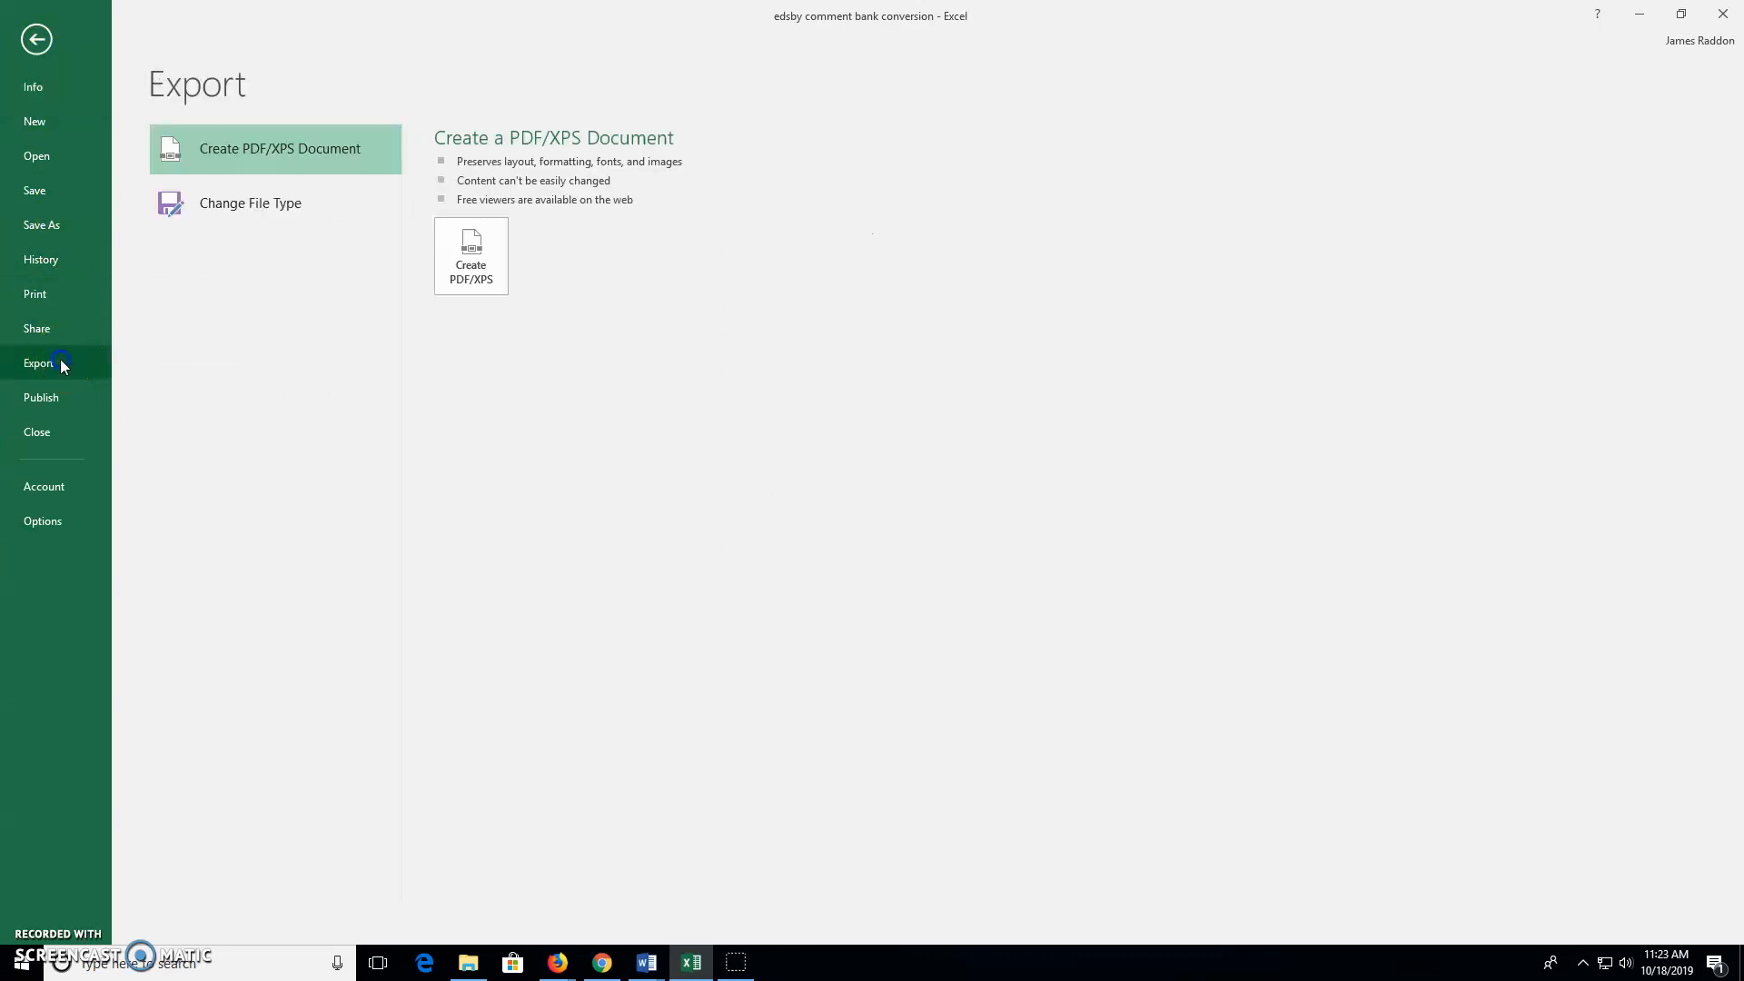
pyautogui.click(58, 227)
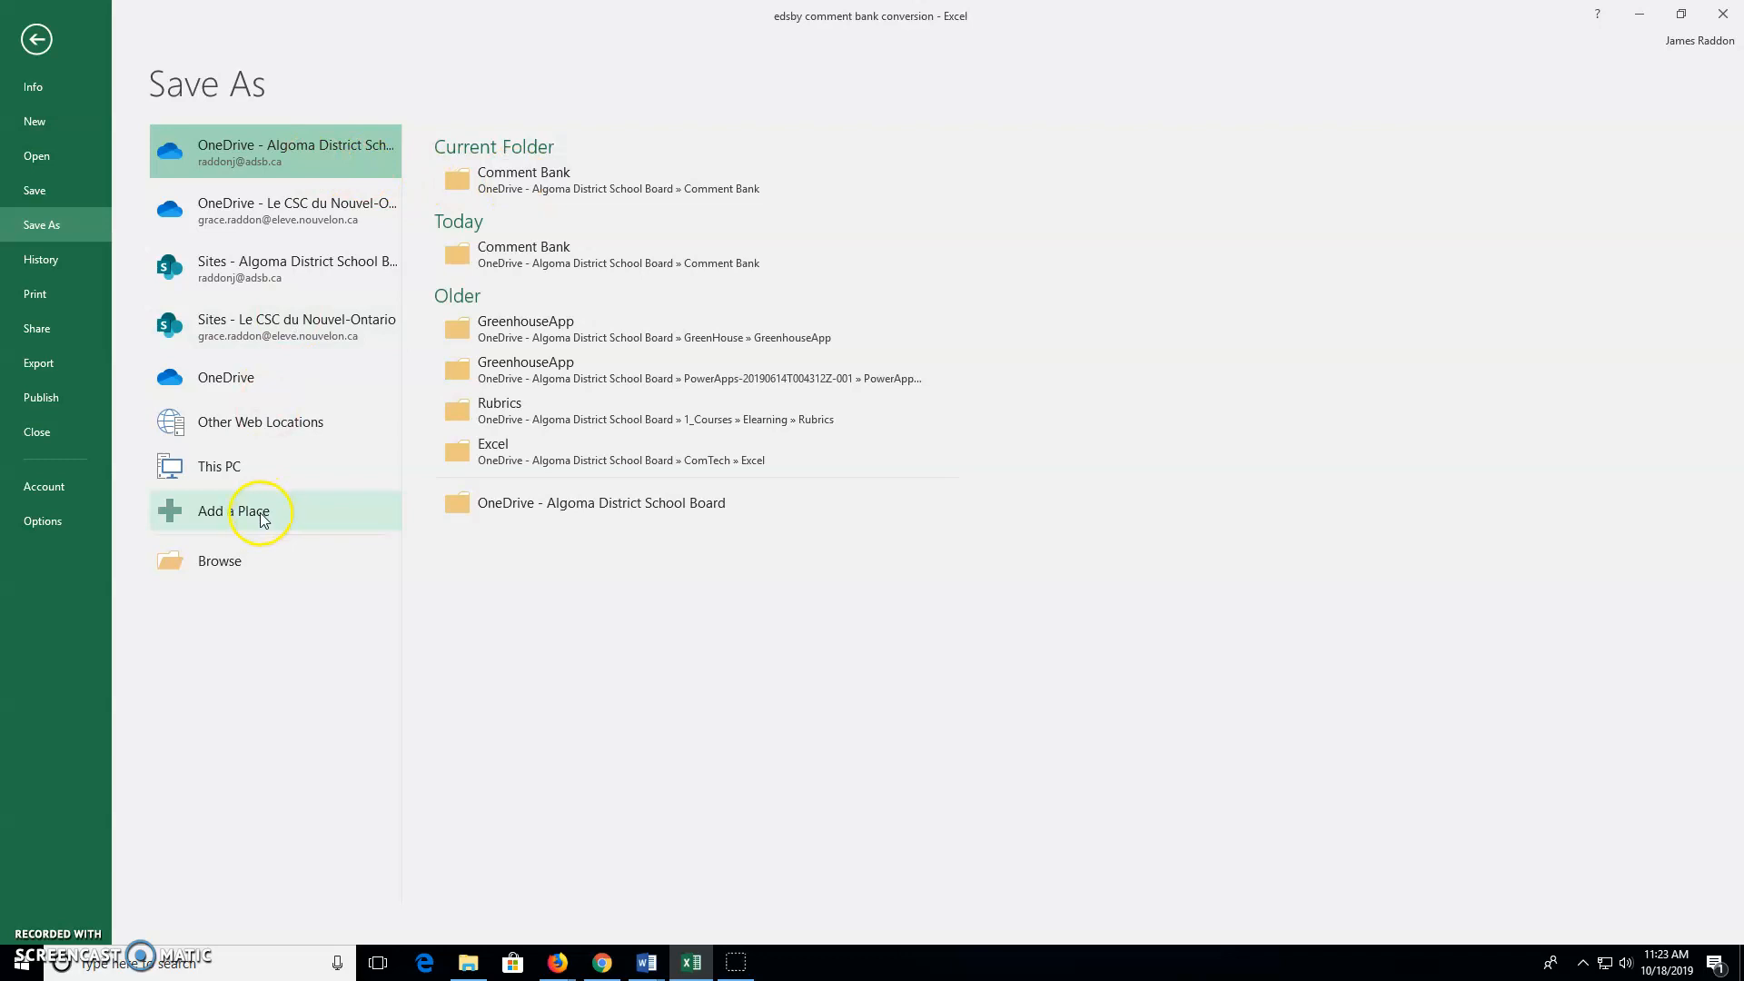
pyautogui.click(234, 561)
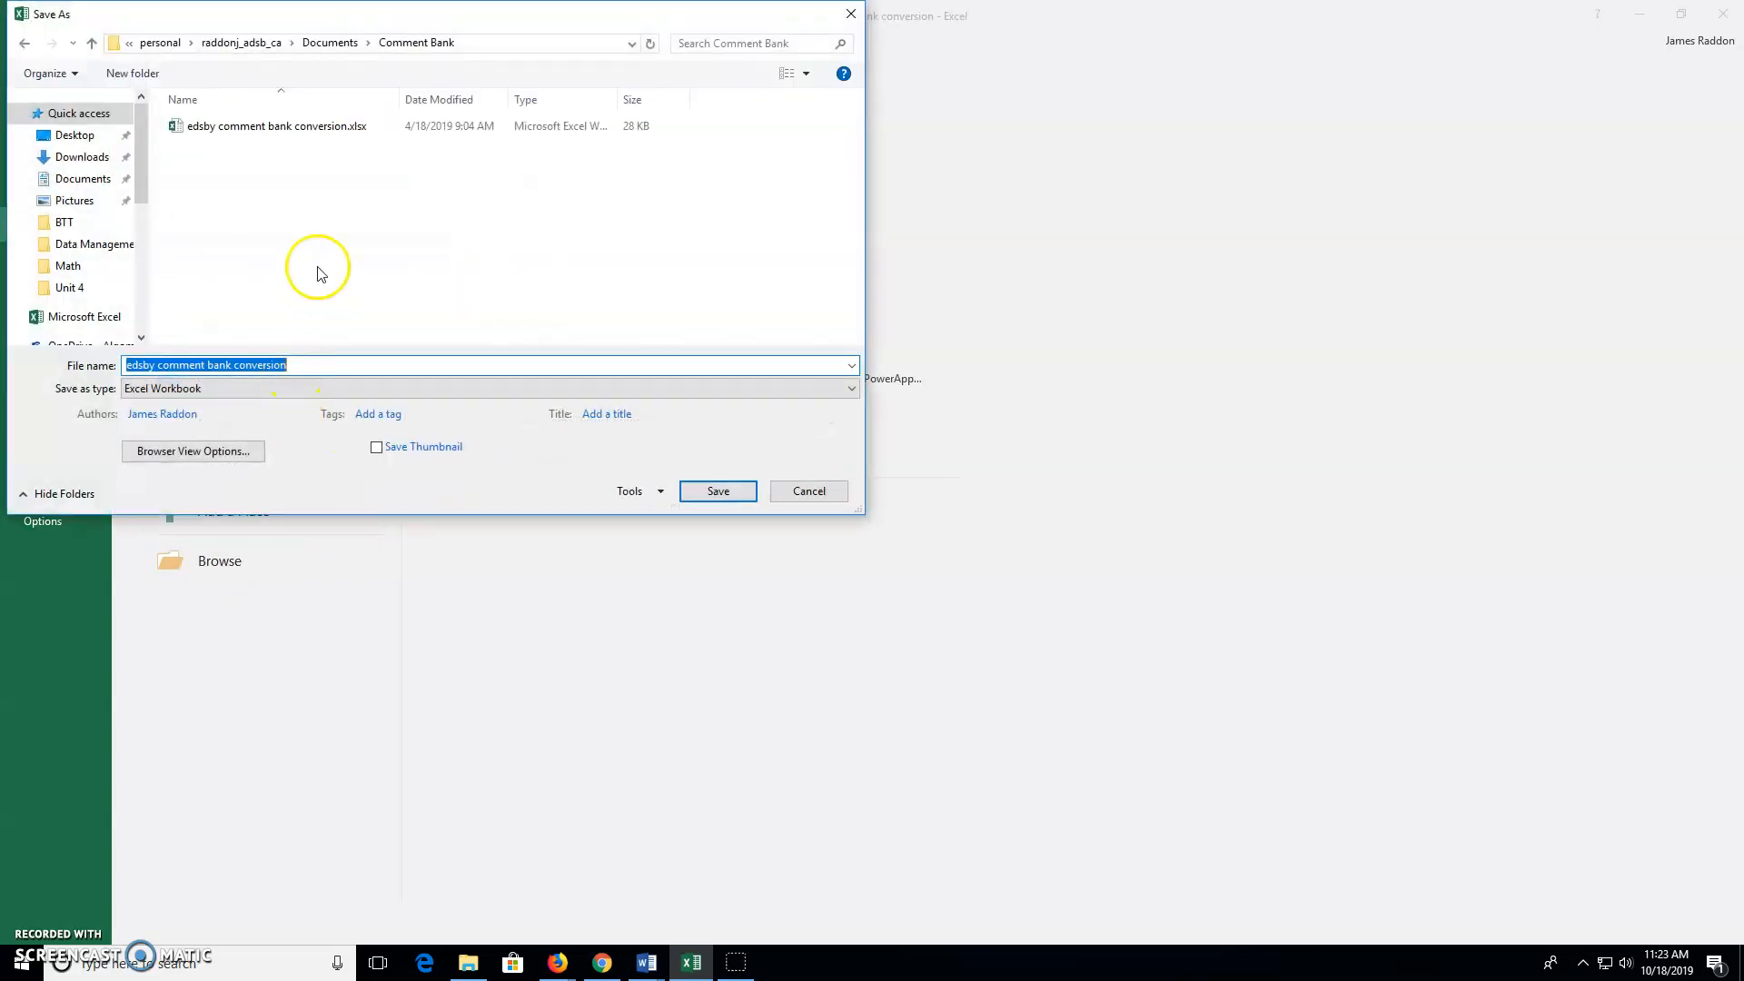
pyautogui.click(90, 135)
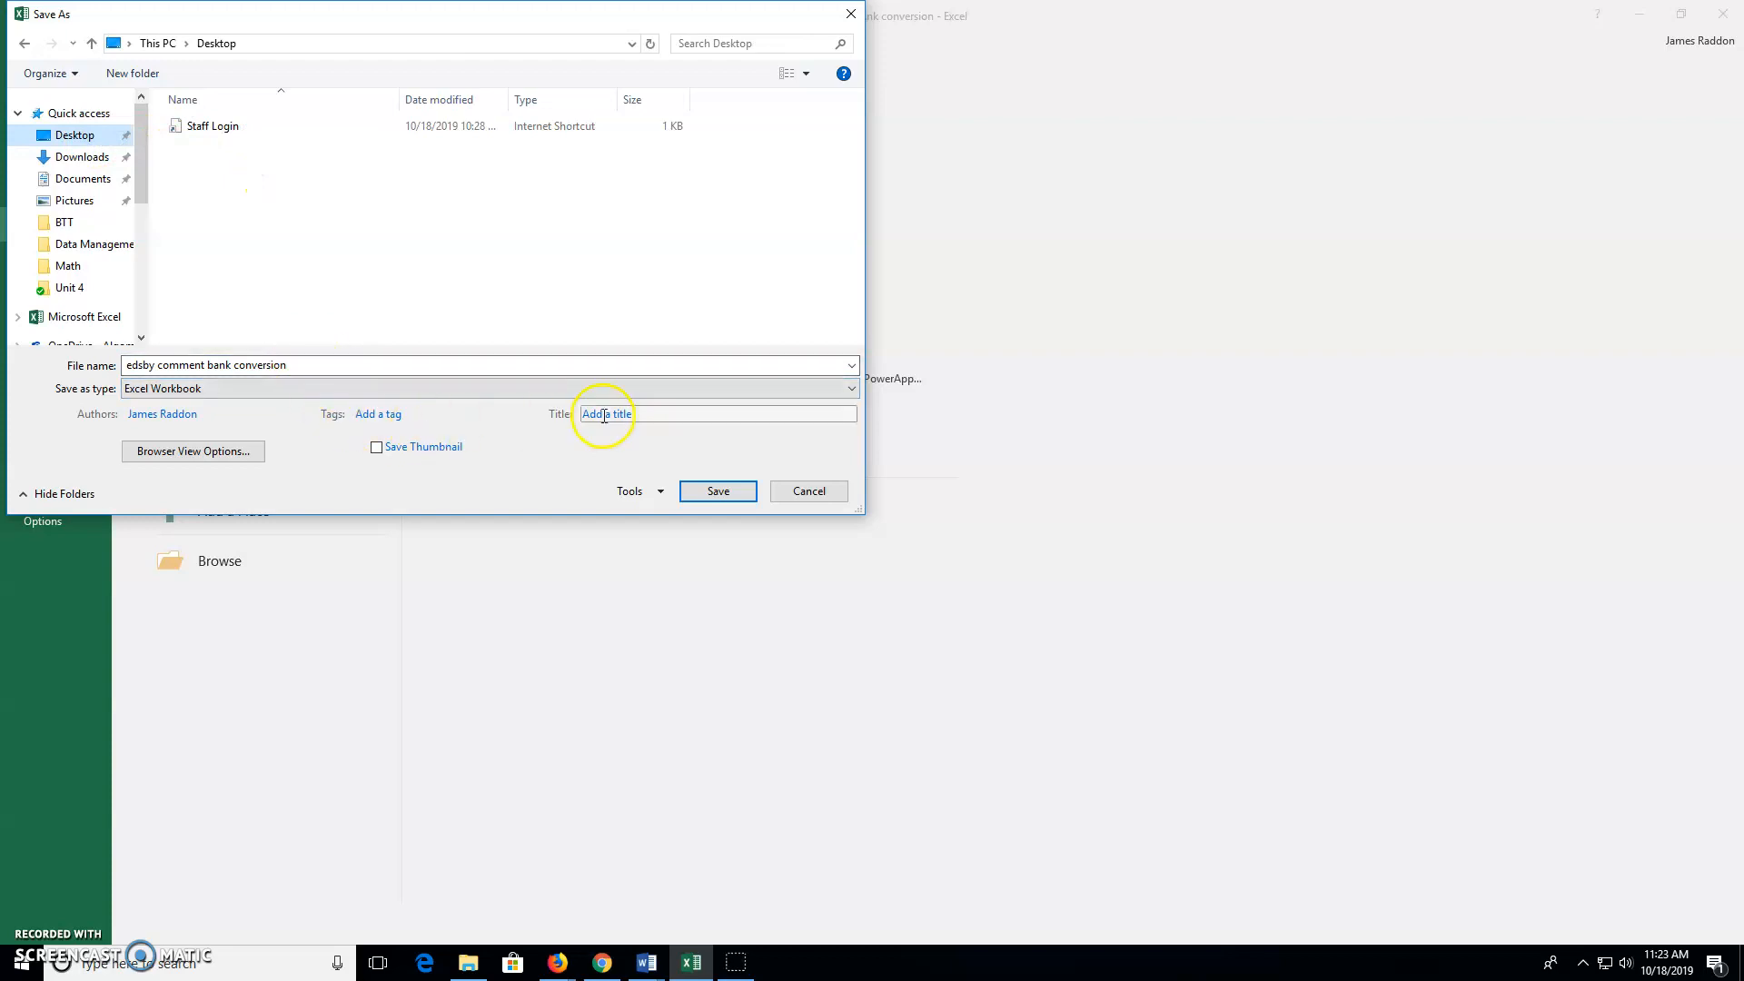
pyautogui.click(841, 396)
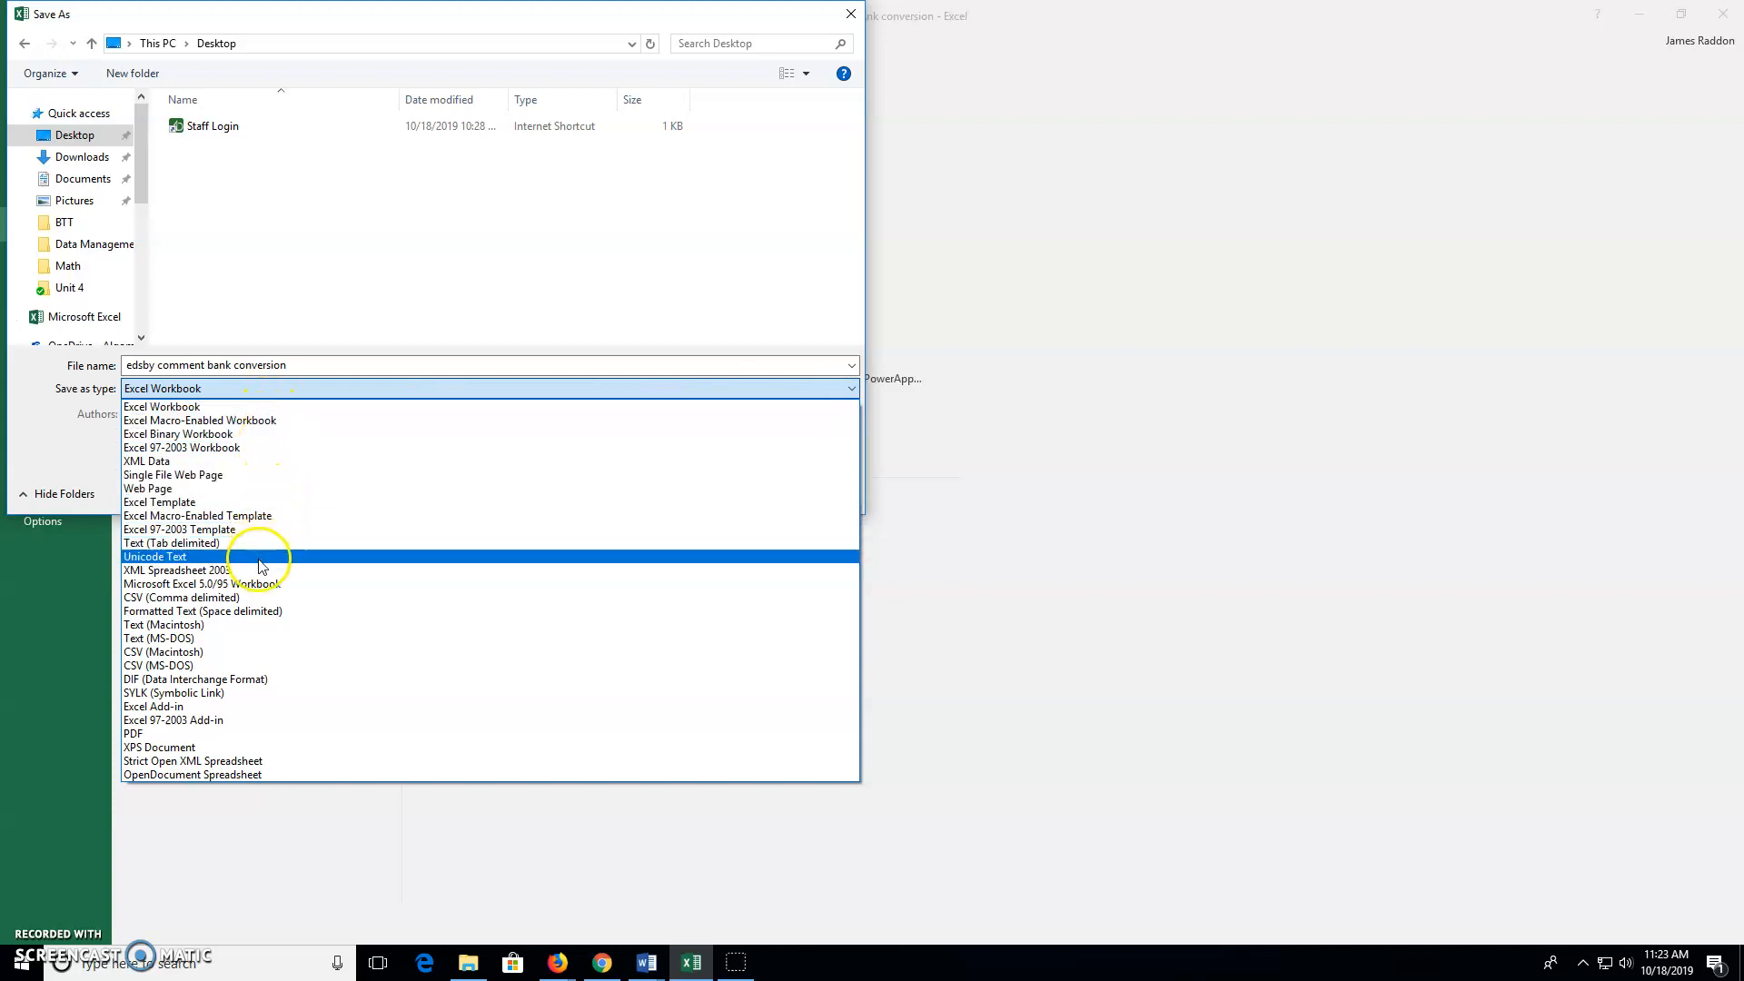
pyautogui.click(267, 602)
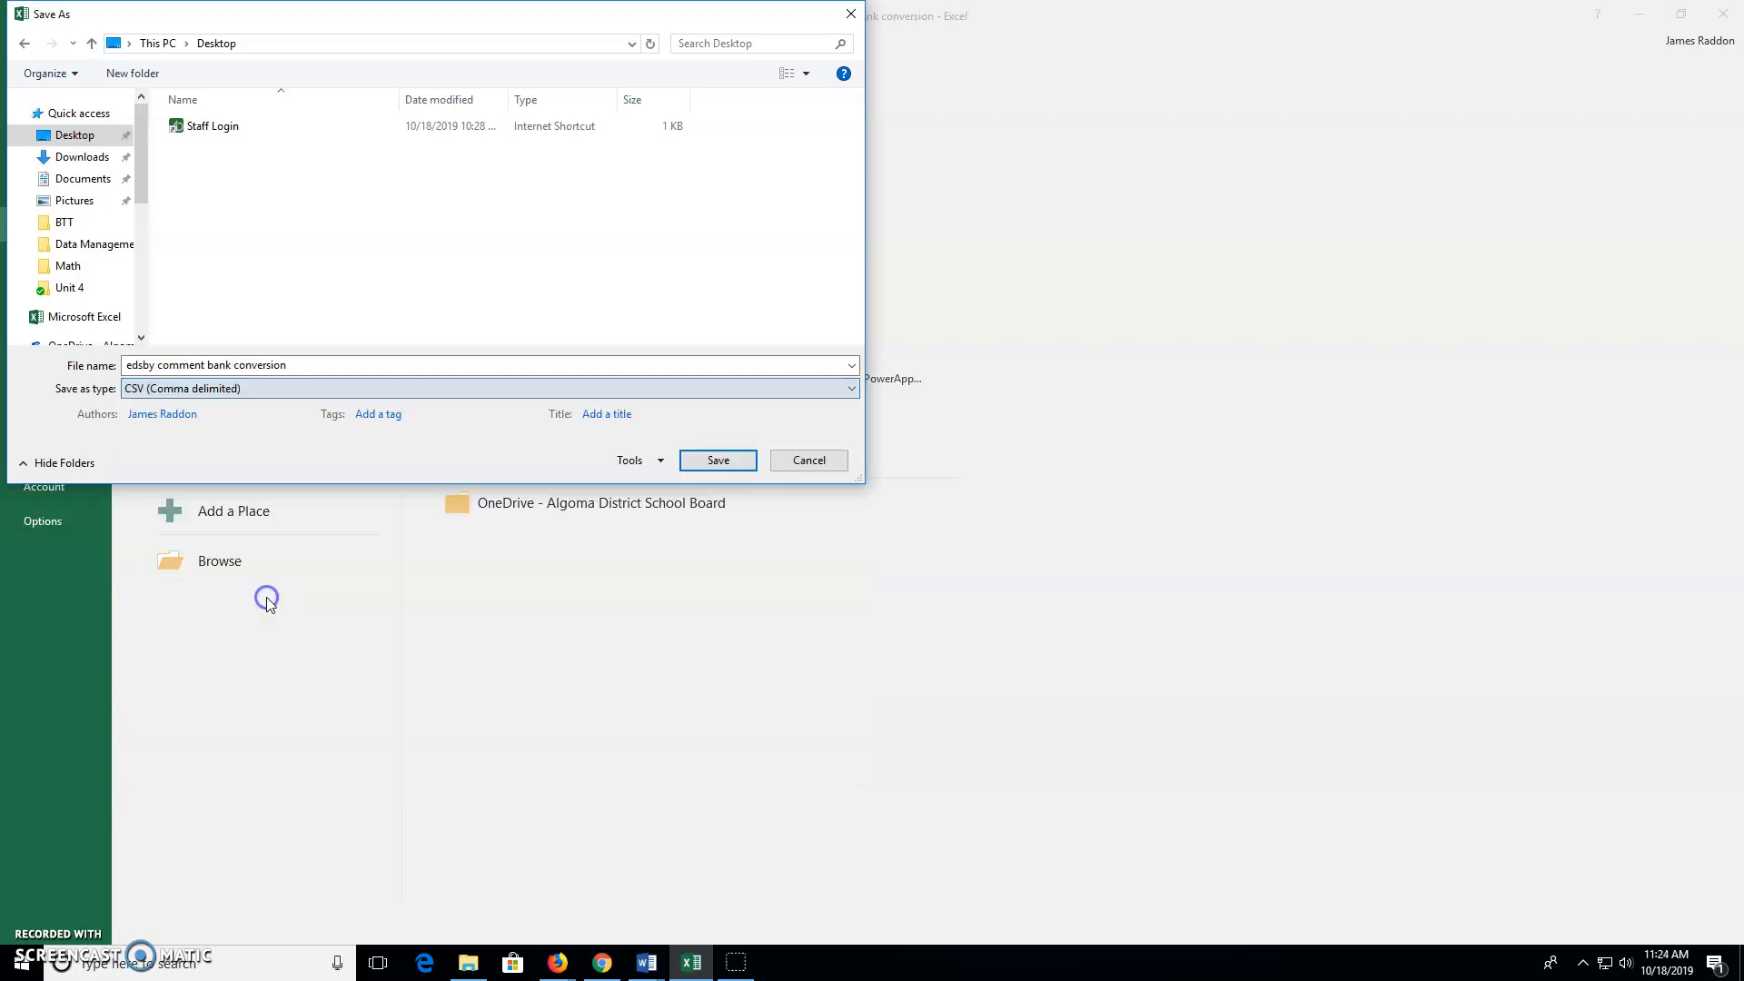
pyautogui.click(728, 463)
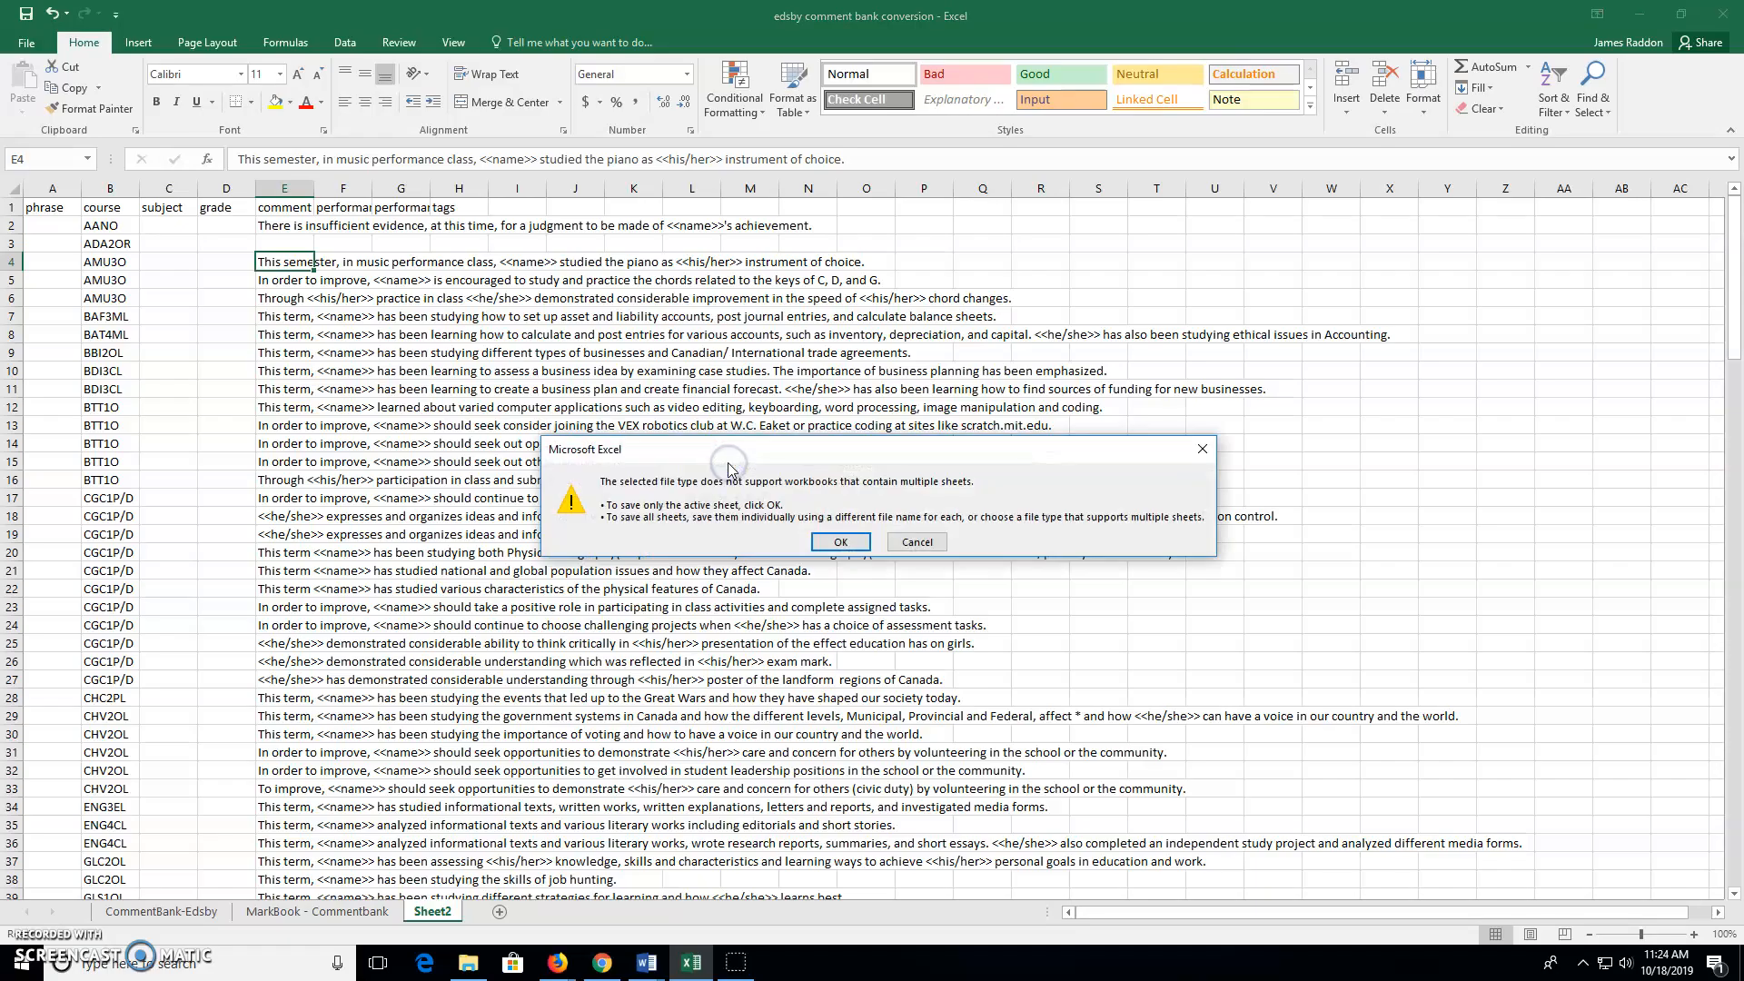
pyautogui.click(836, 542)
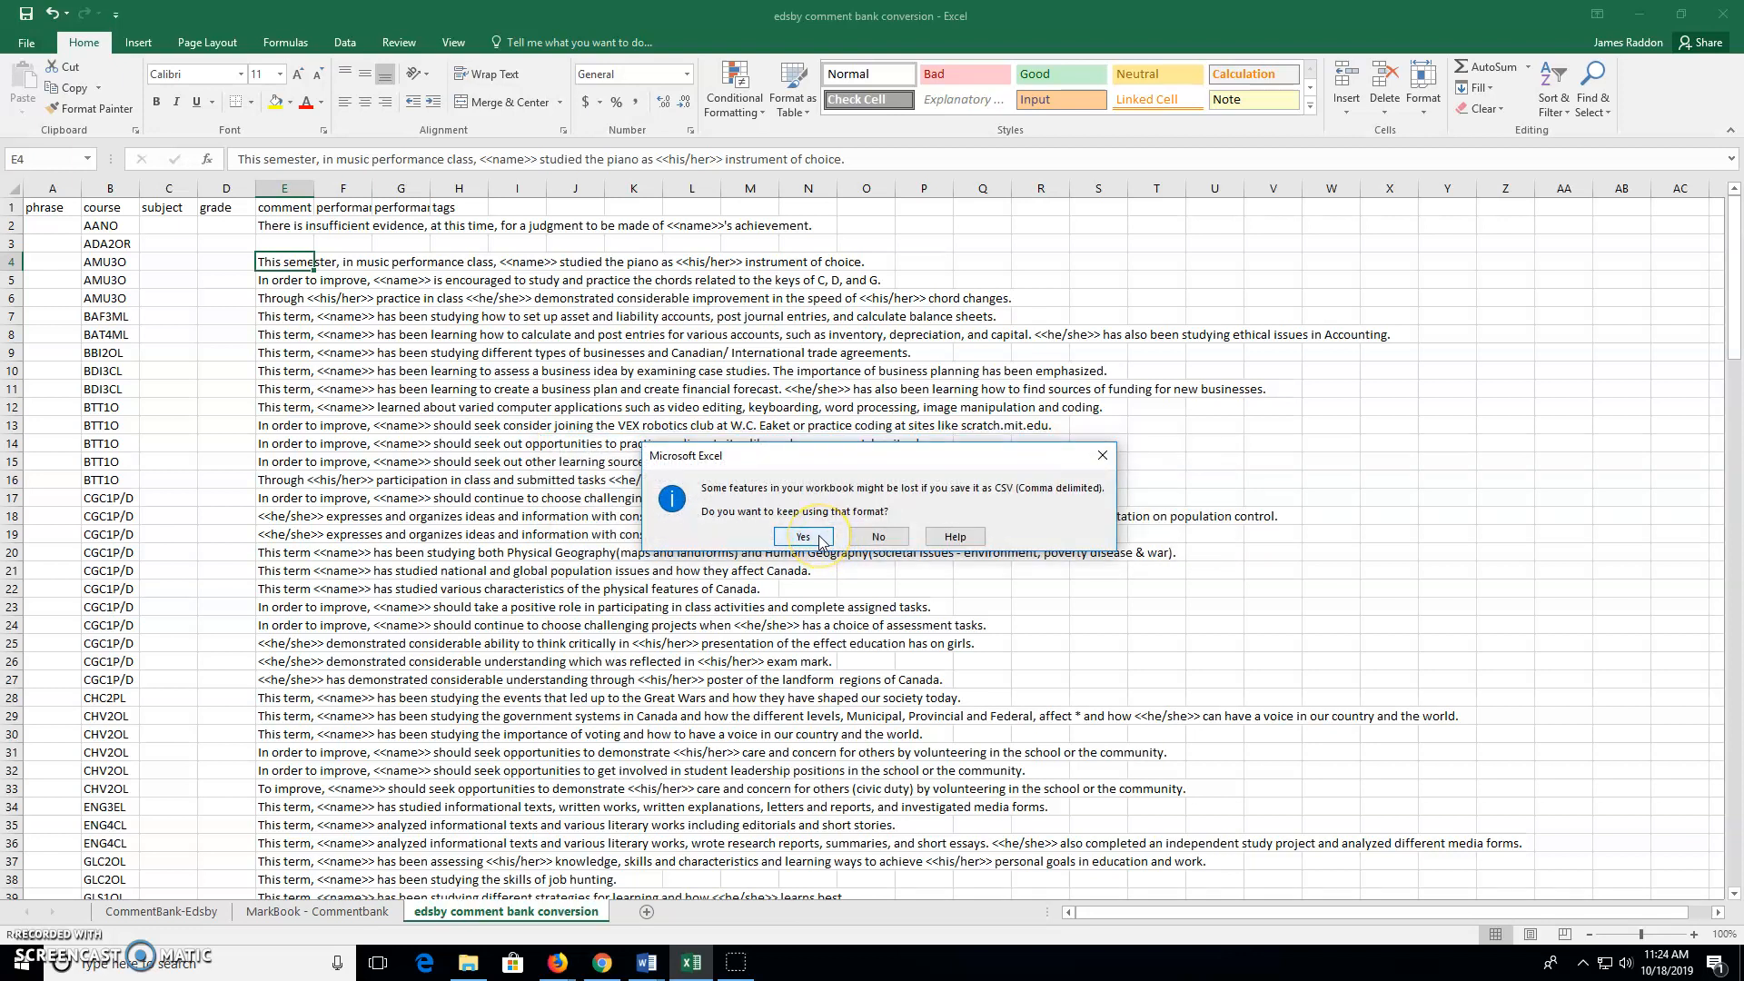
pyautogui.click(803, 537)
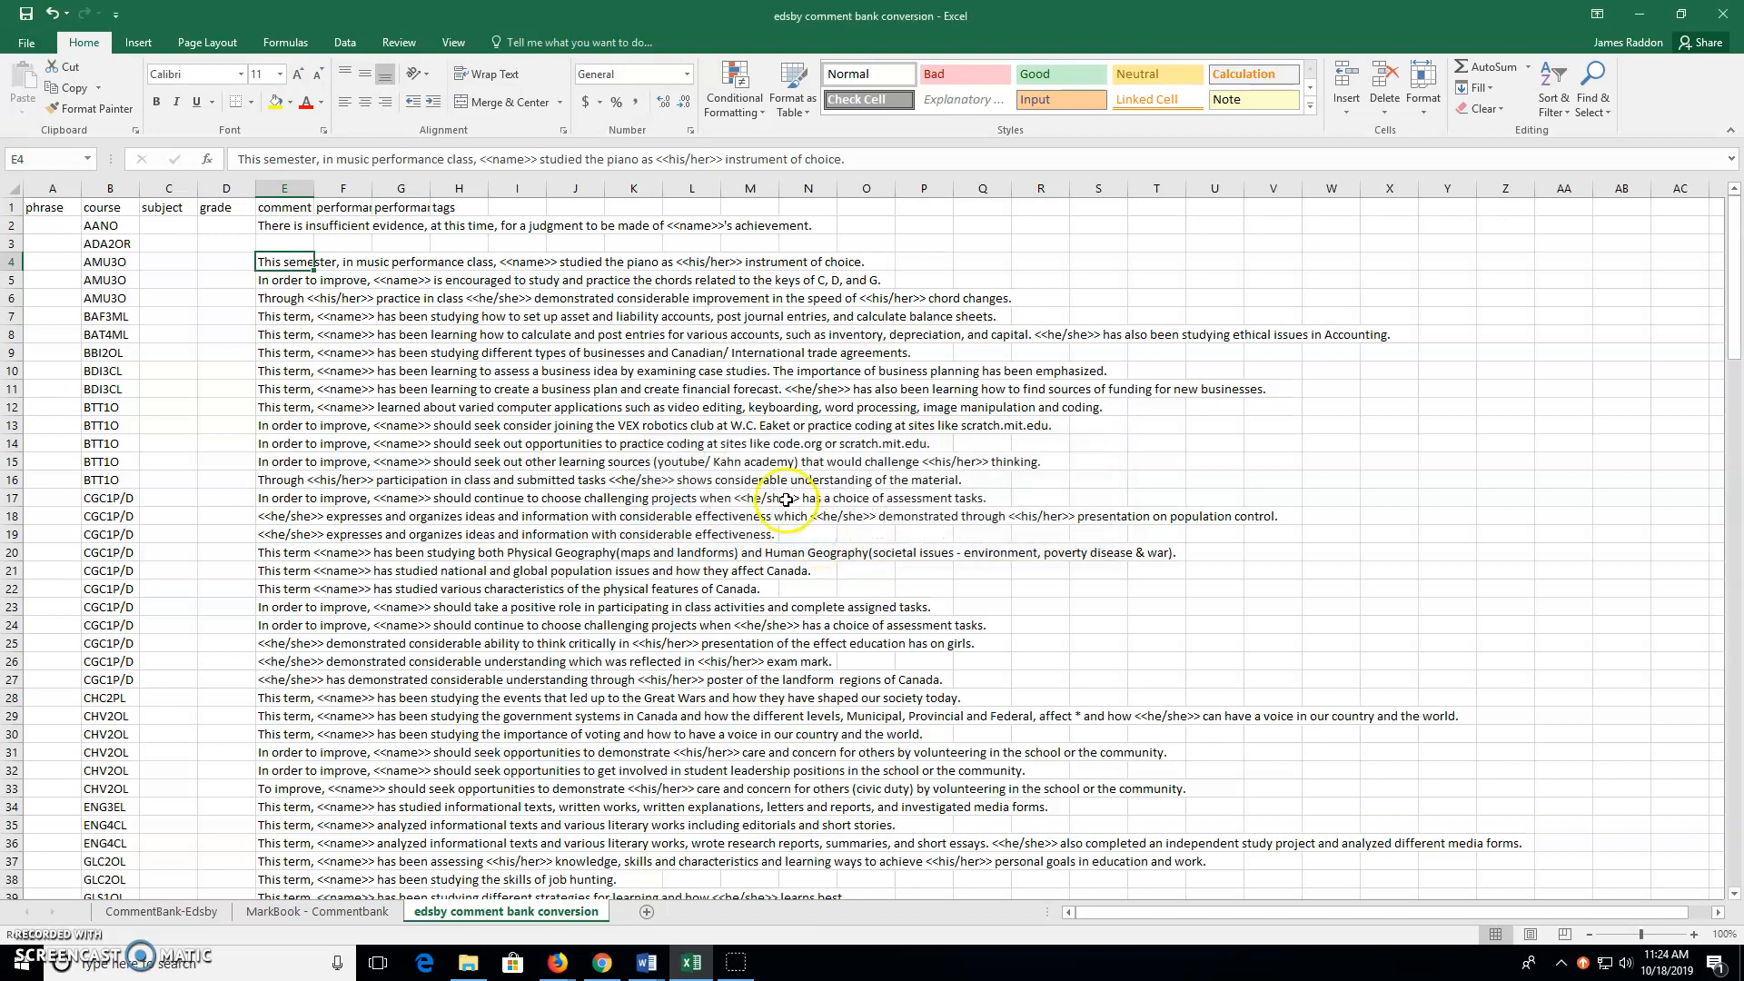
pyautogui.click(24, 43)
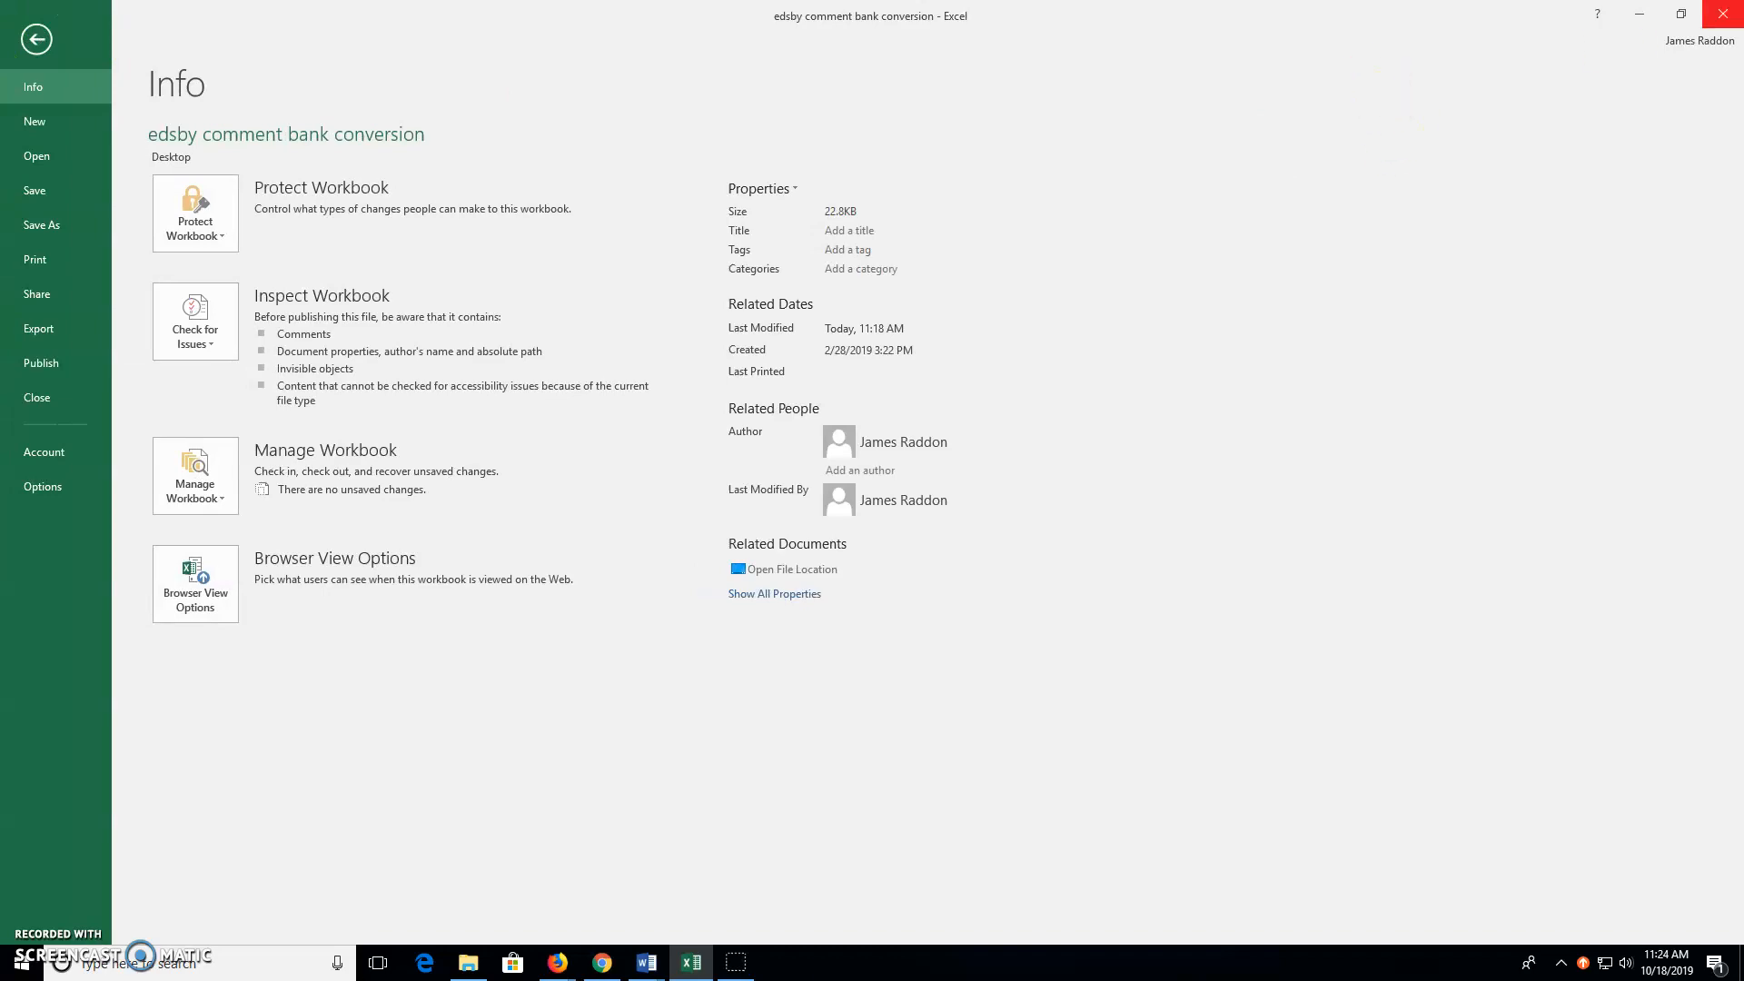
# Minimize Excel and Firefox and try opening the Desktop CSV, declining since it's already open
pyautogui.click(1638, 15)
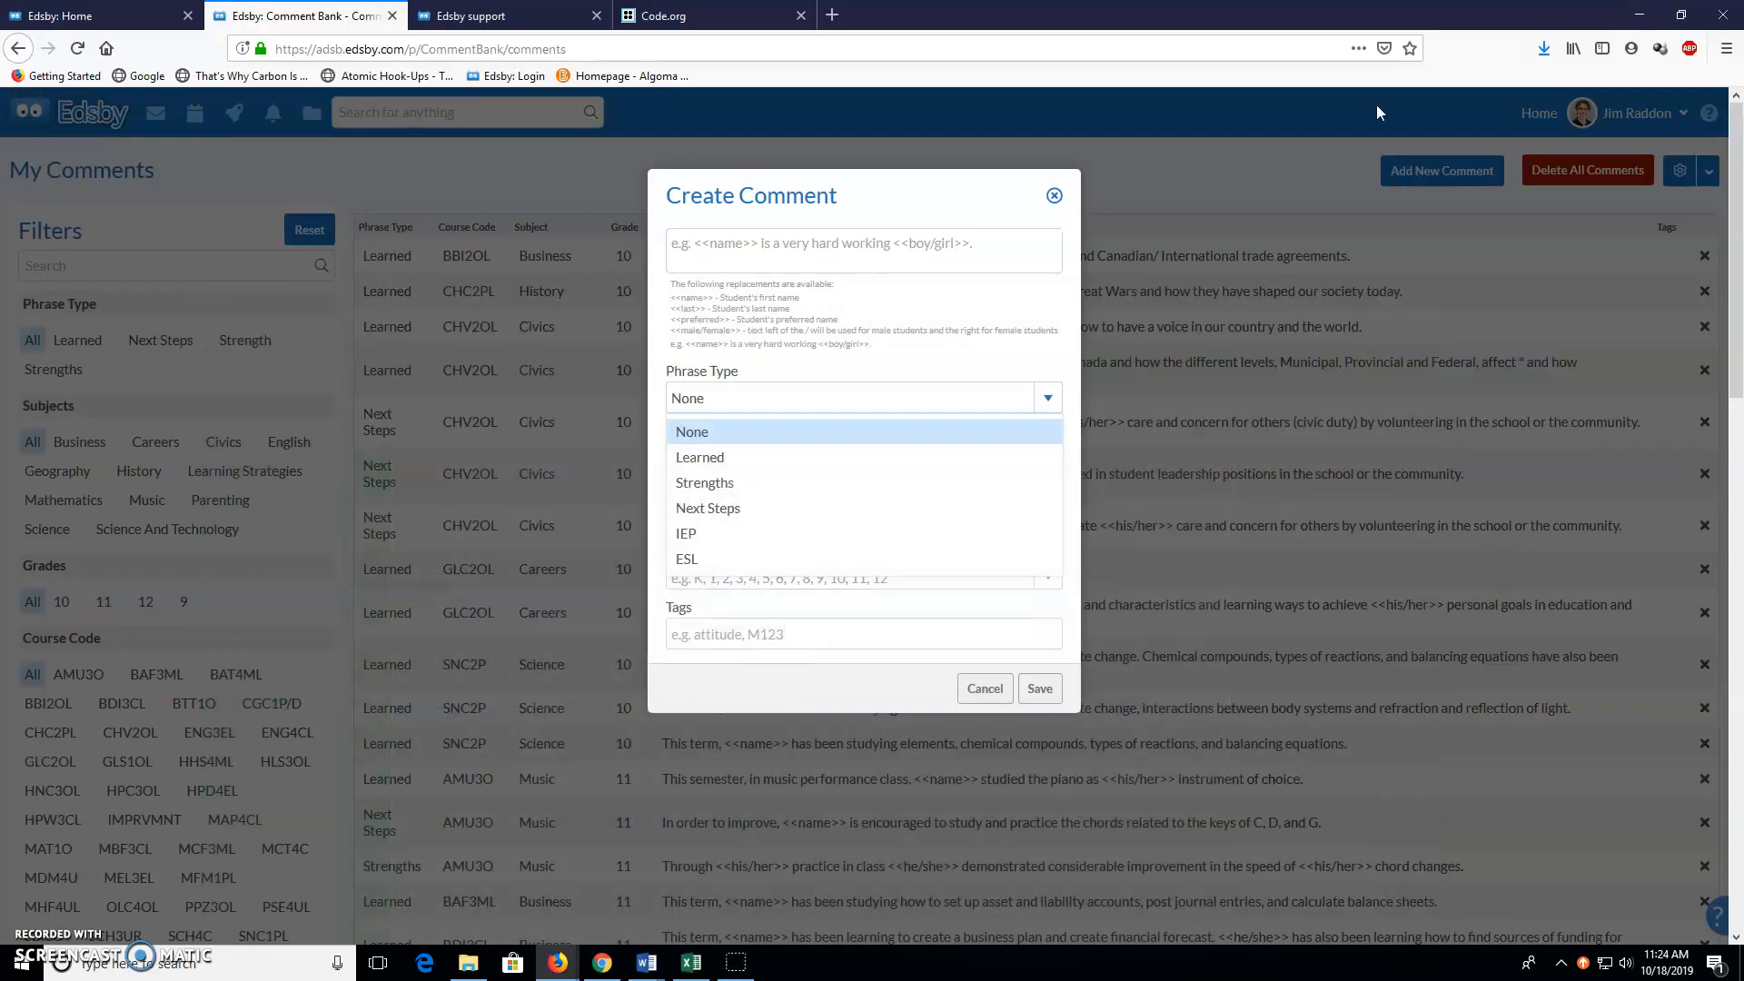
pyautogui.click(1635, 14)
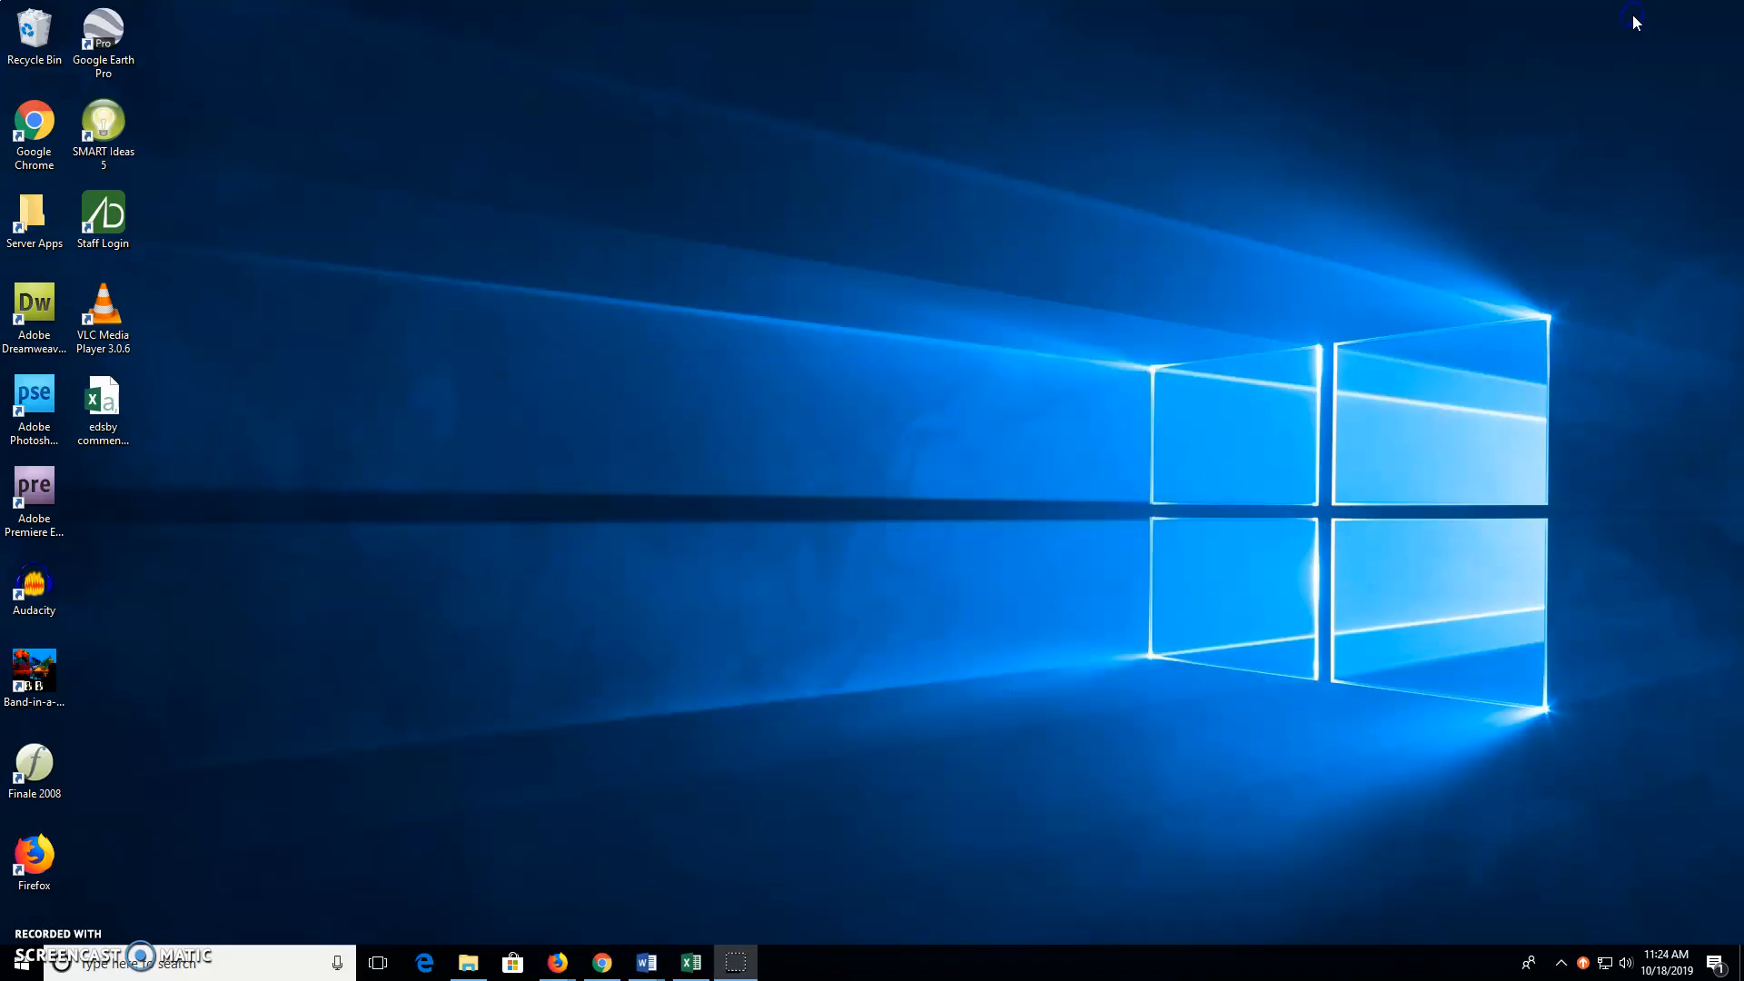
pyautogui.doubleClick(107, 402)
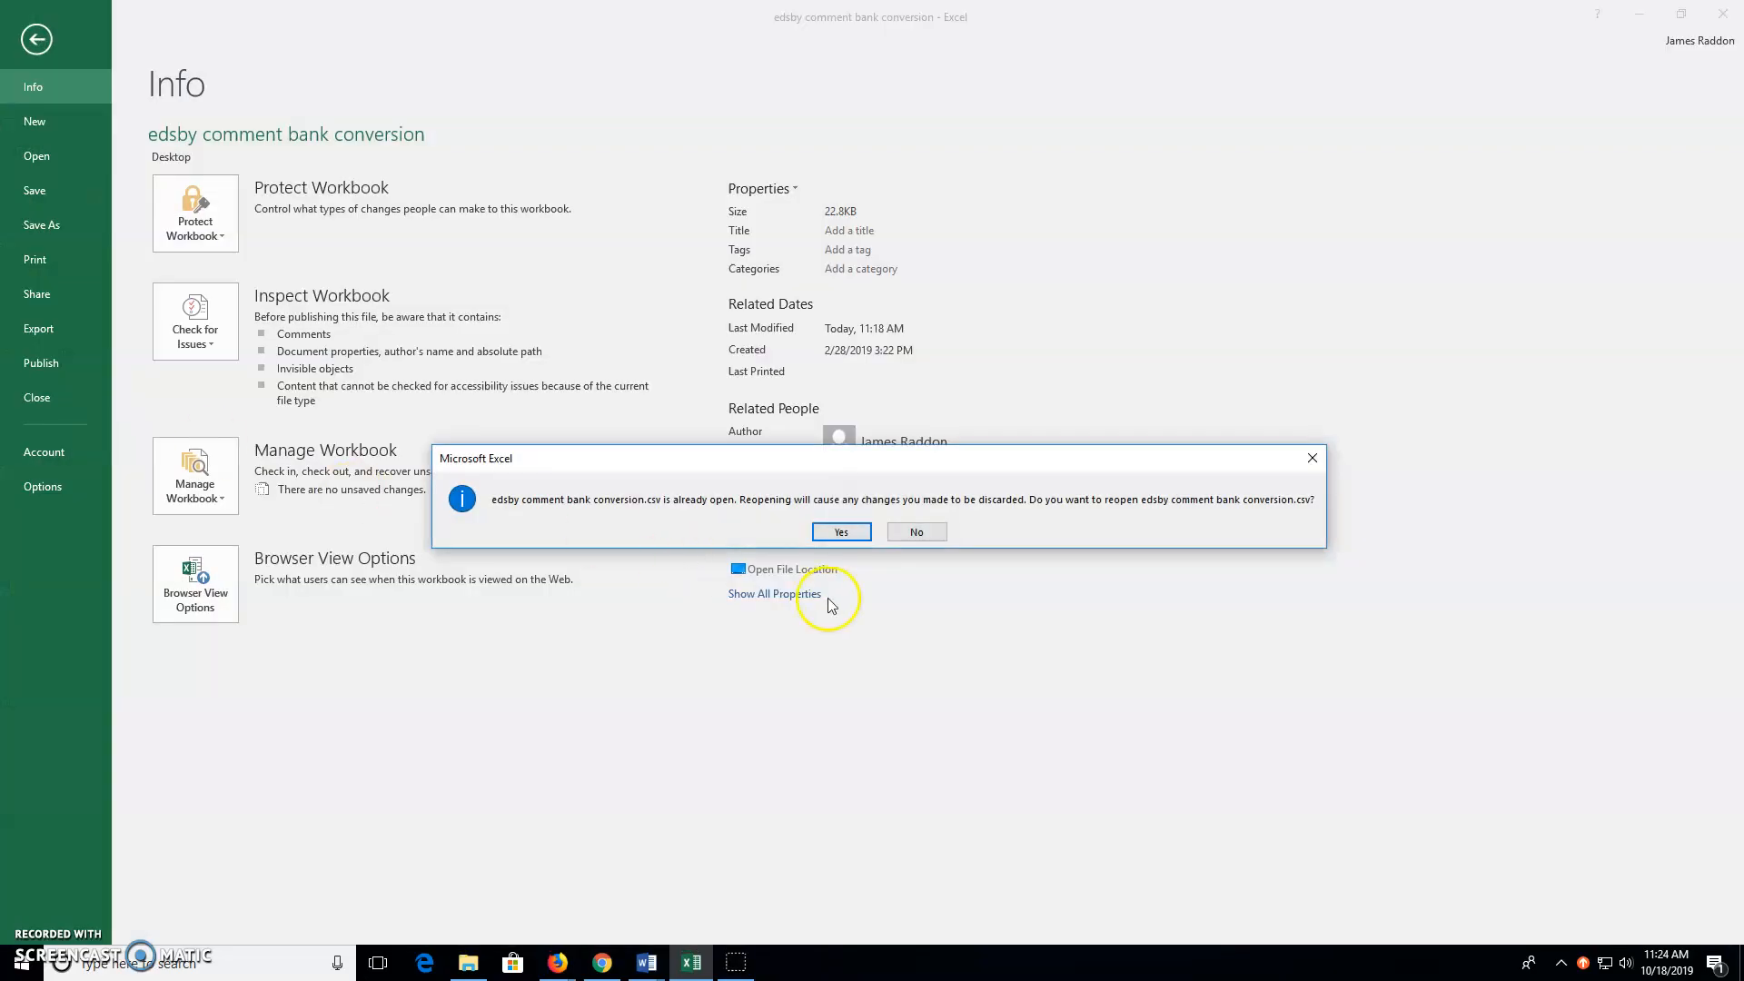
pyautogui.click(917, 532)
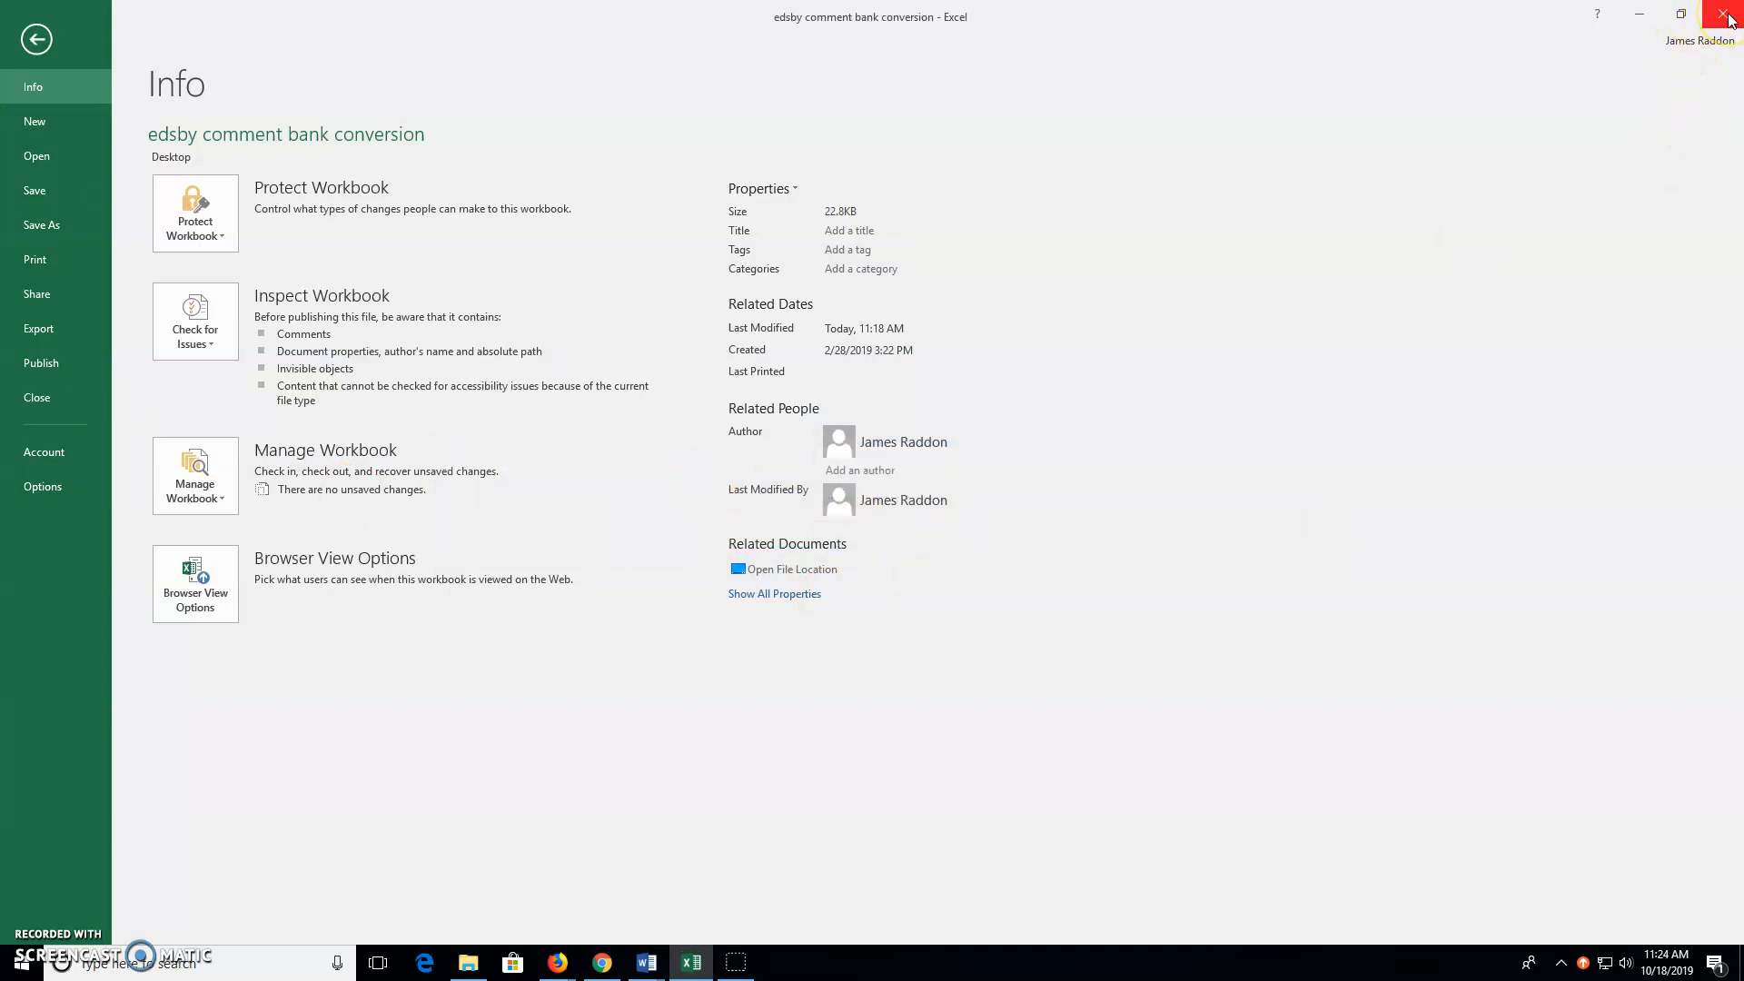
# Close Excel with Don't Save and reopen the edsby comment bank conversion CSV
pyautogui.click(695, 965)
pyautogui.click(677, 926)
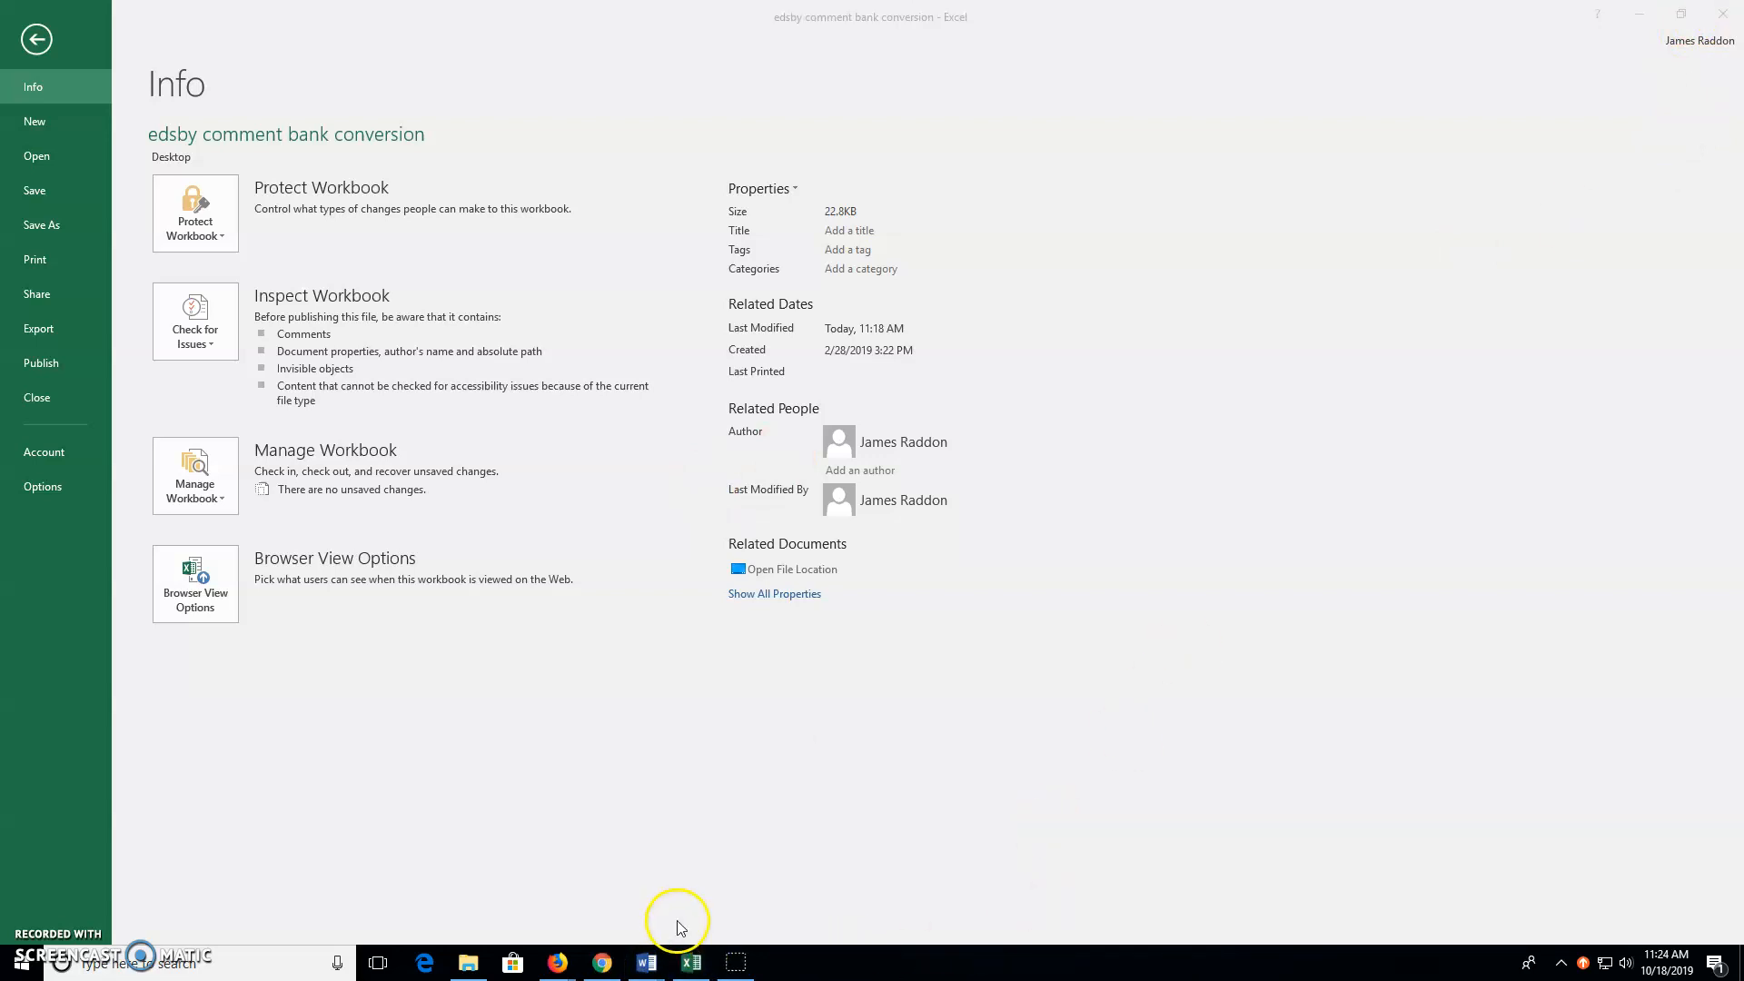
pyautogui.click(870, 504)
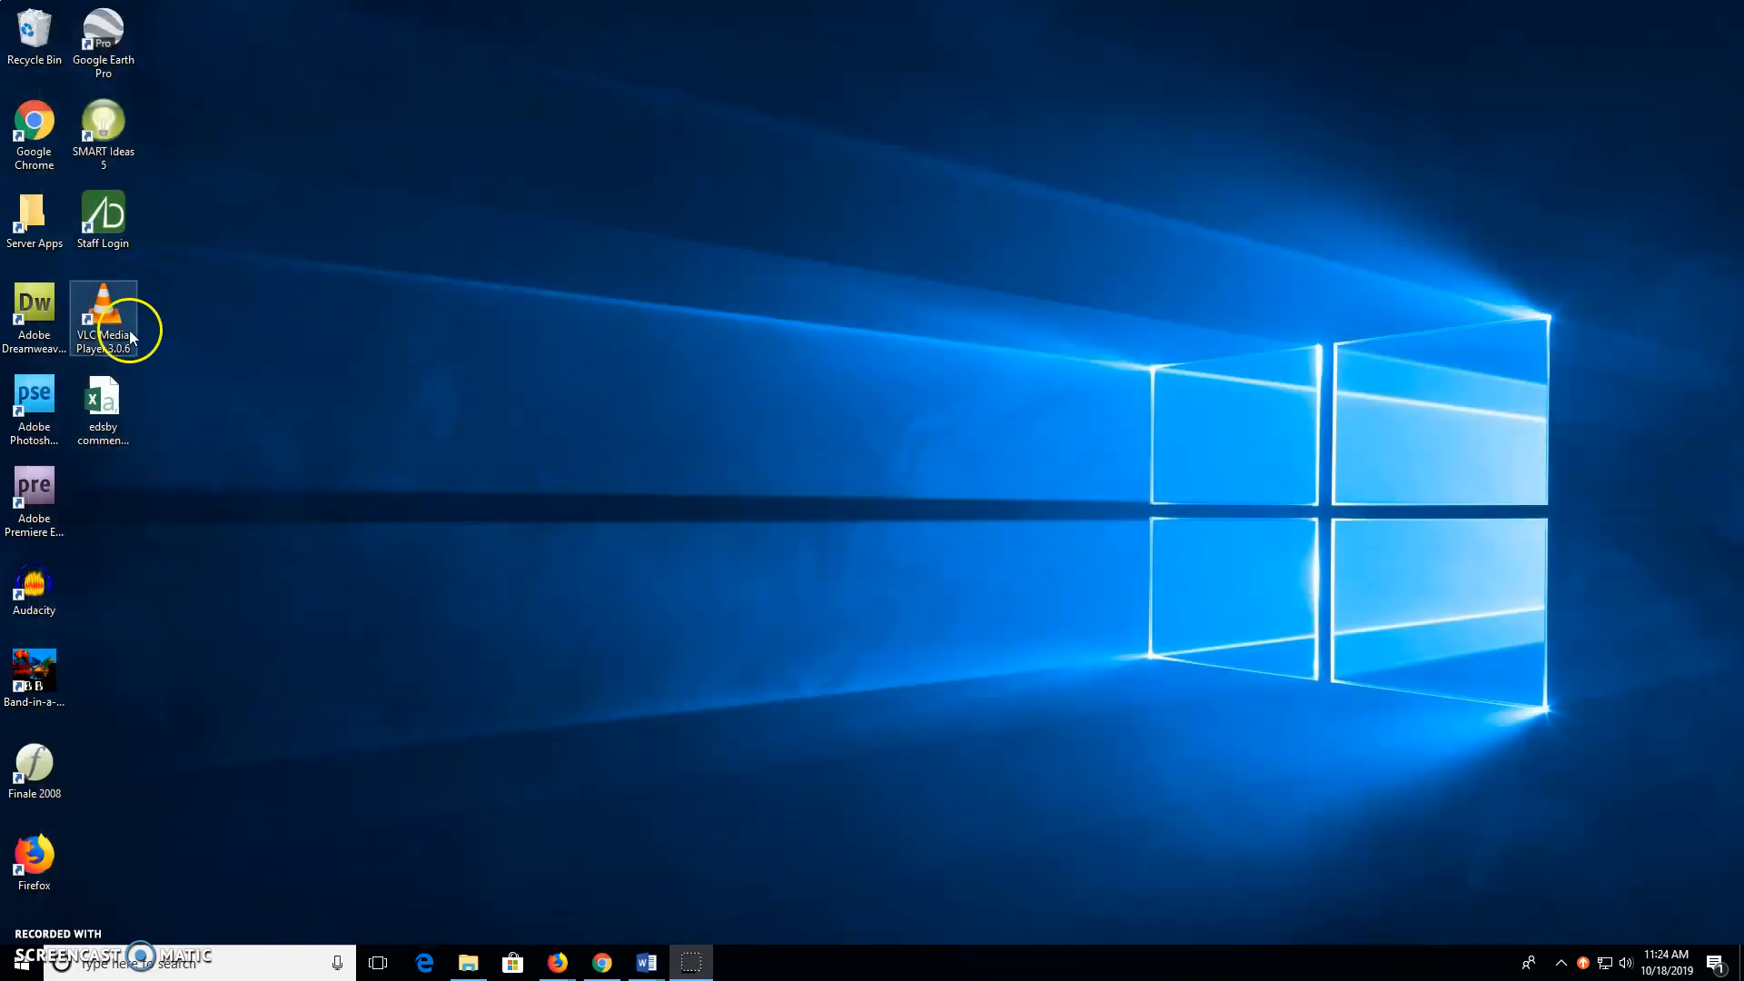
pyautogui.doubleClick(102, 399)
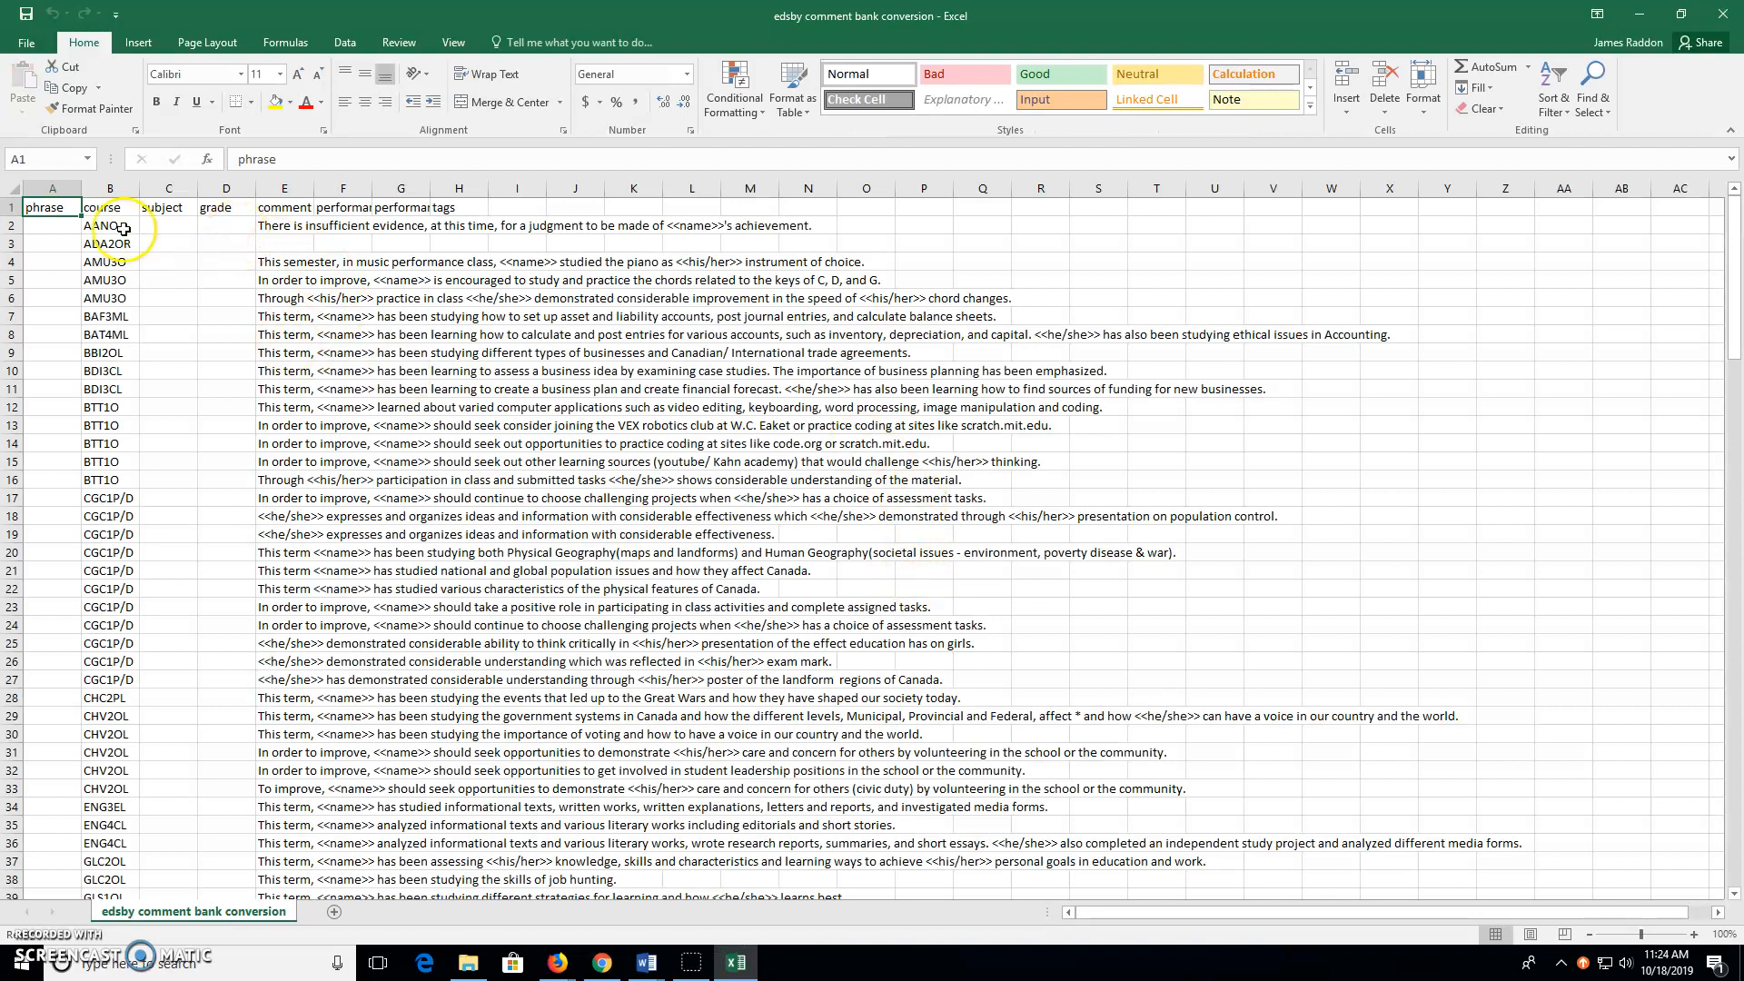
pyautogui.scroll(-6, 381, 605)
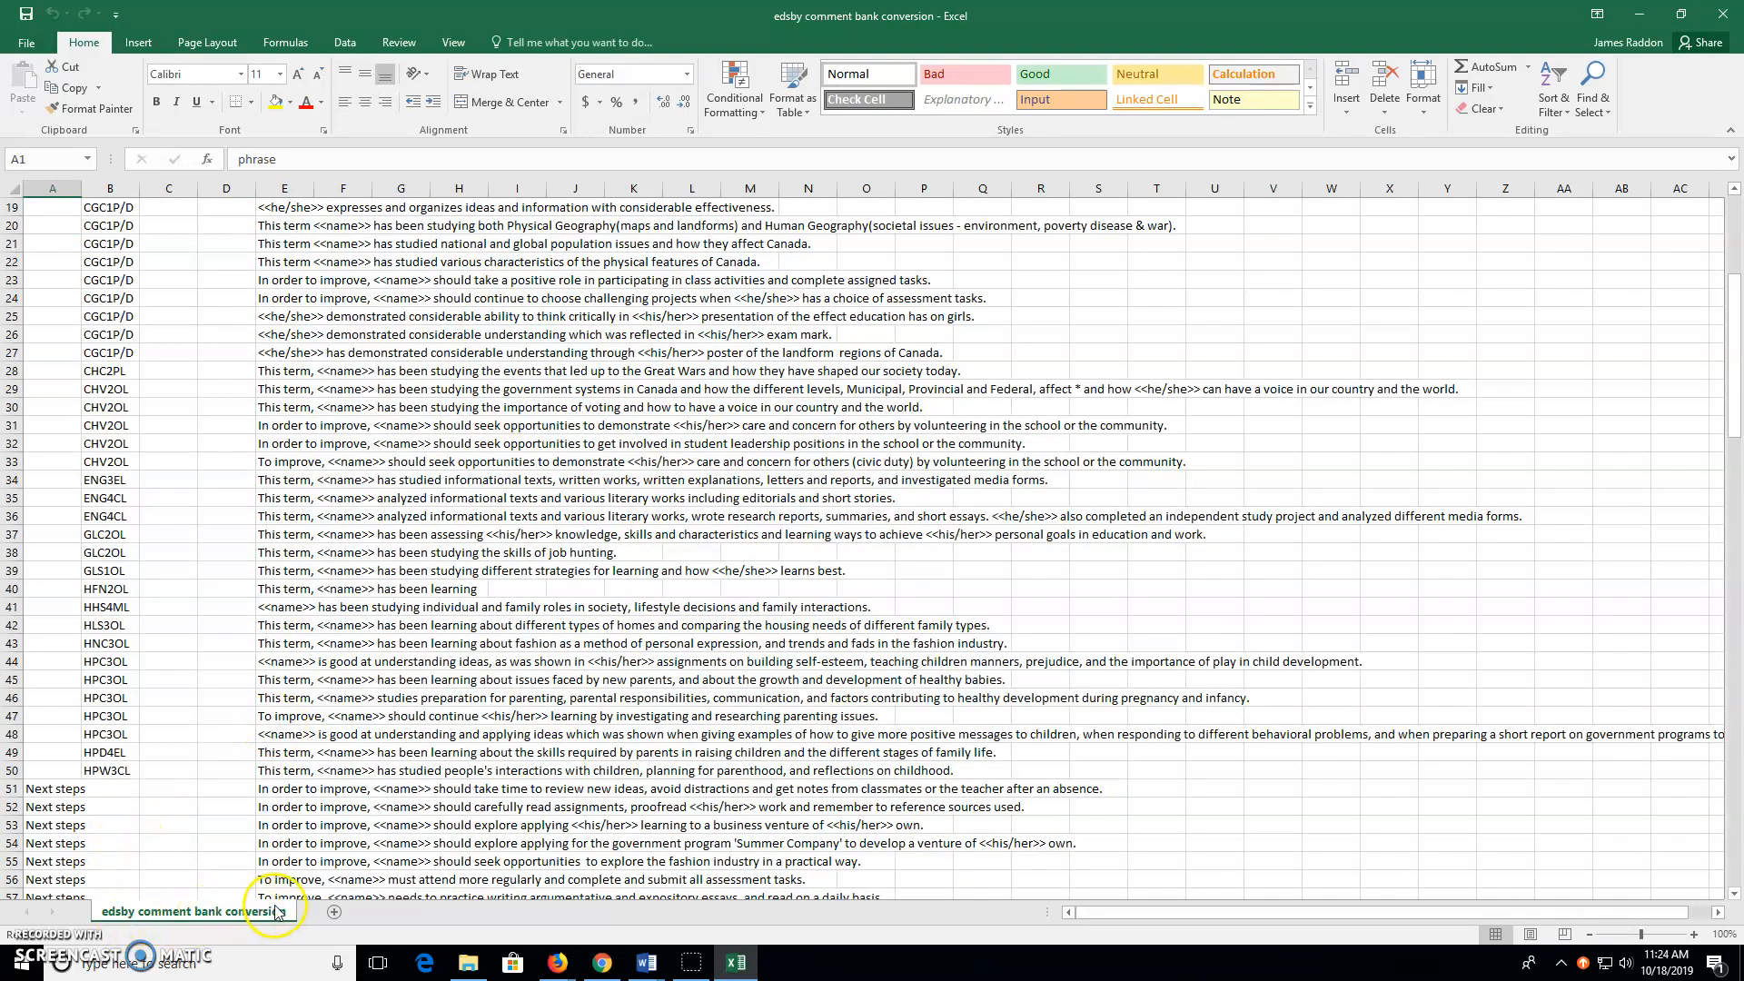
pyautogui.scroll(-15, 427, 651)
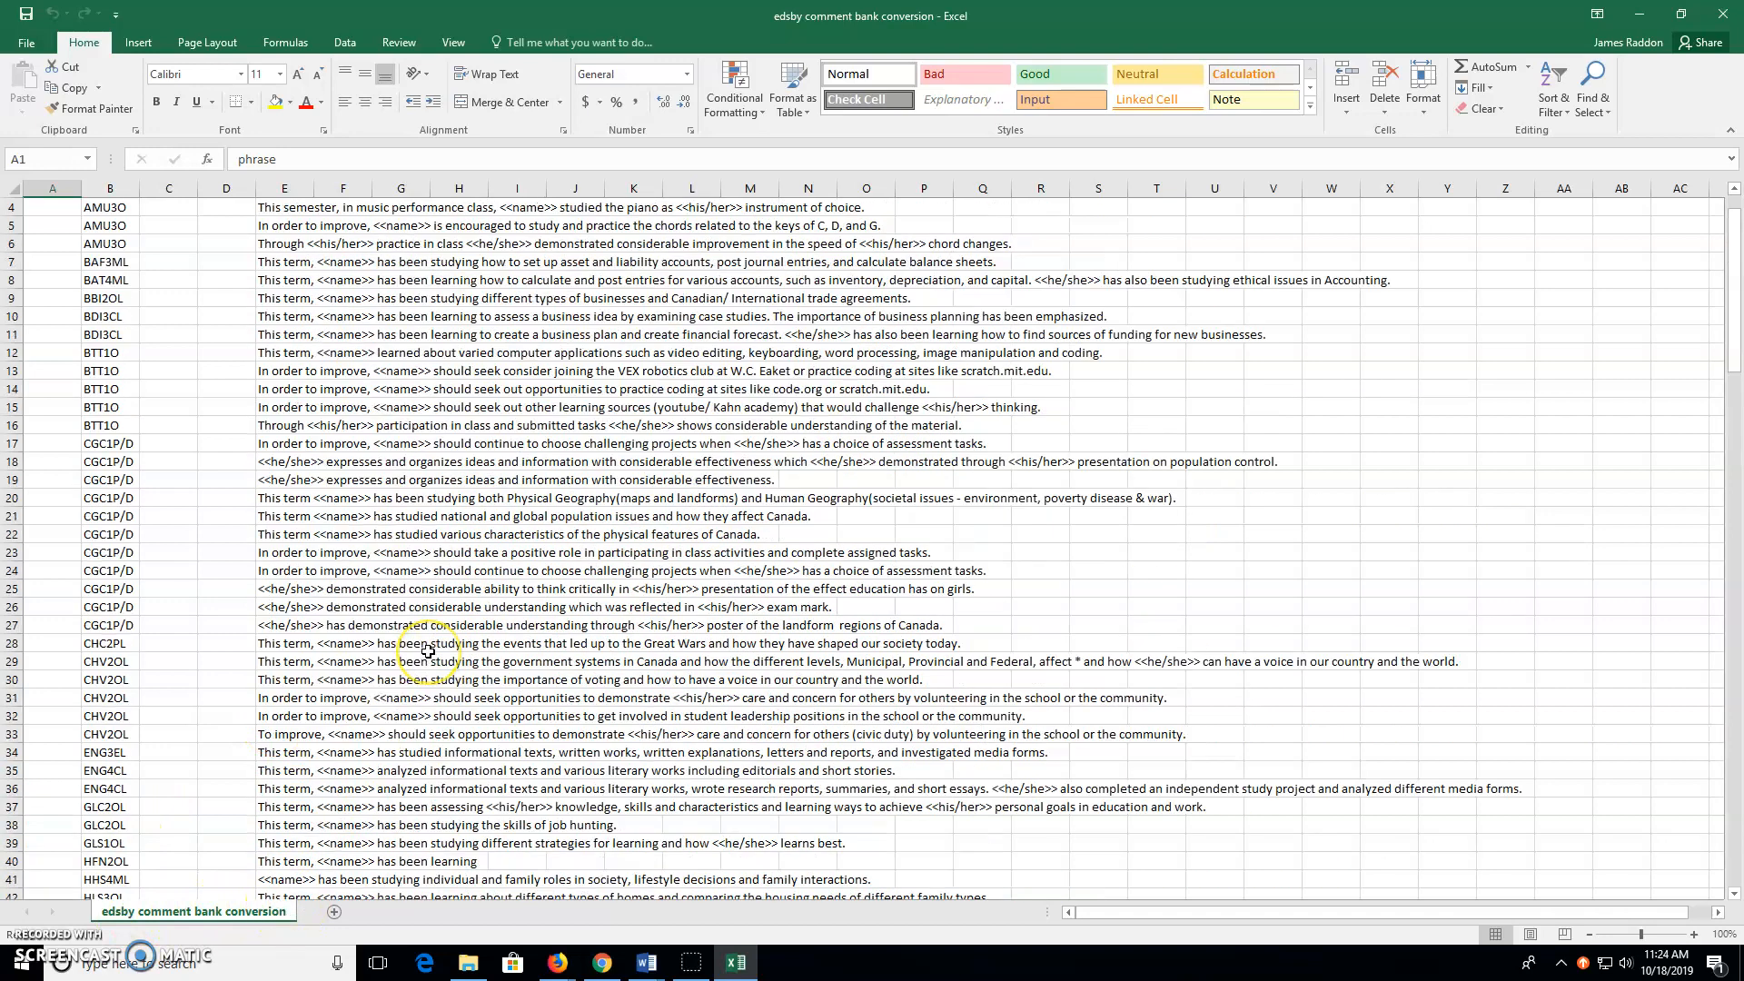
pyautogui.scroll(-18, 427, 652)
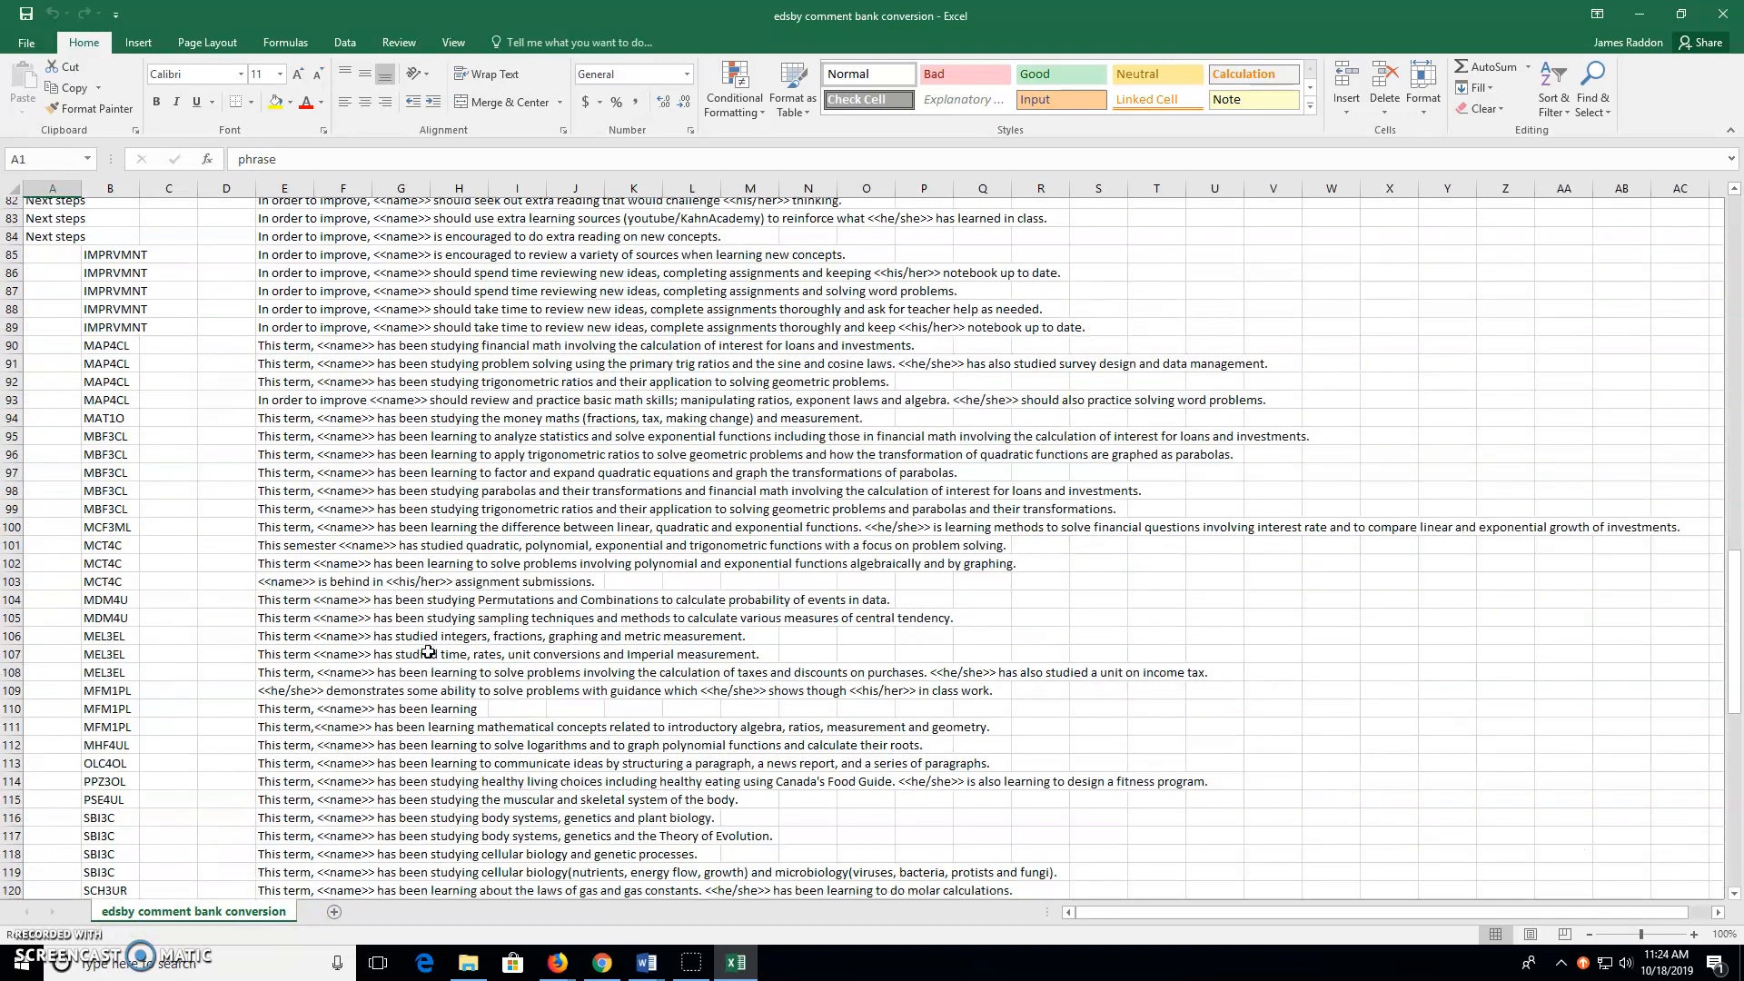
pyautogui.scroll(20, 427, 652)
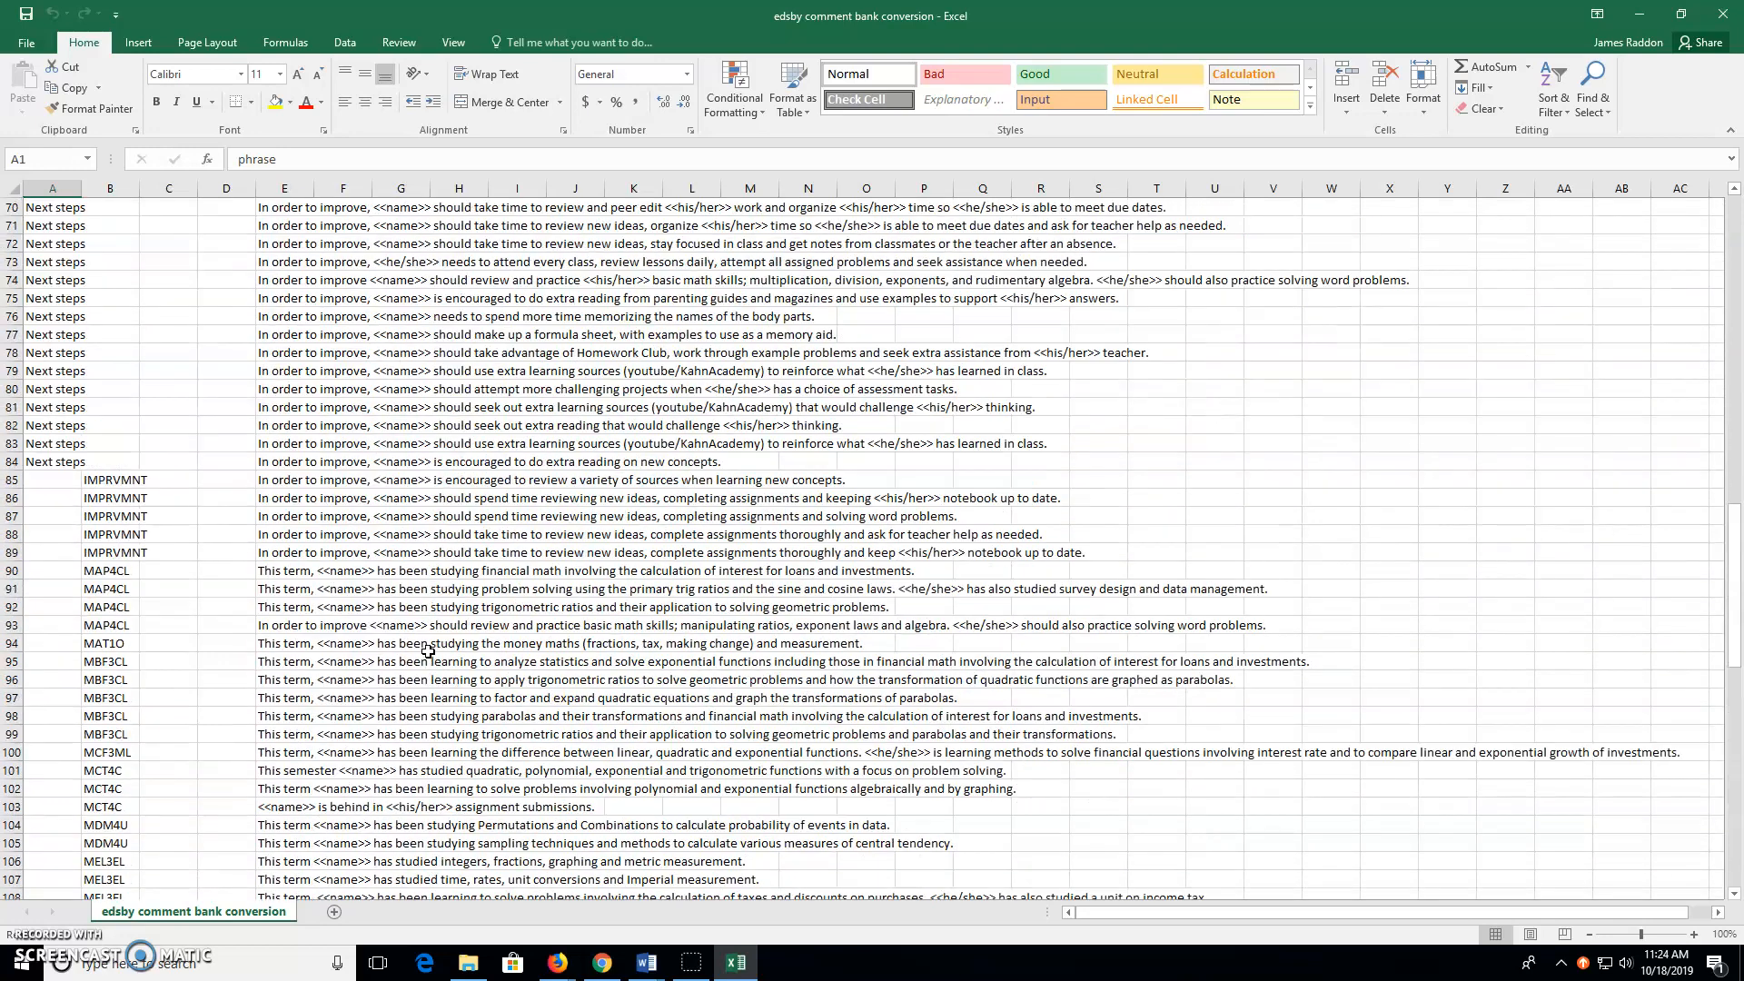
pyautogui.scroll(-16, 113, 545)
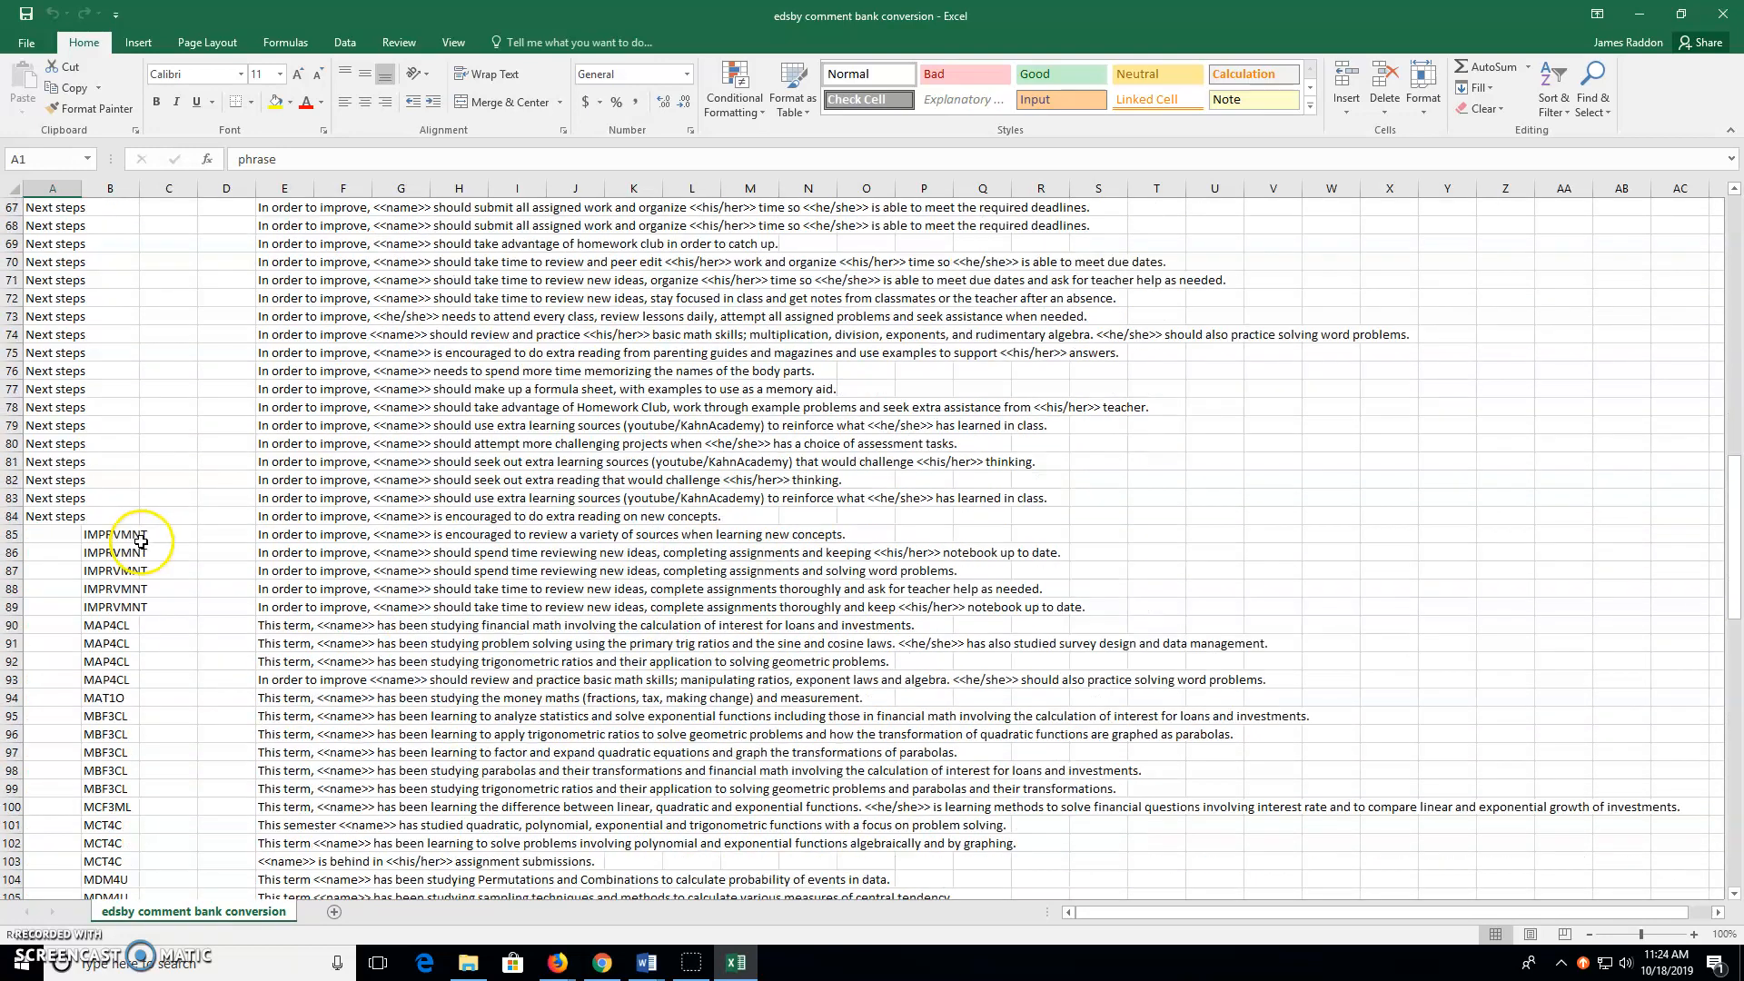
pyautogui.scroll(-4, 107, 602)
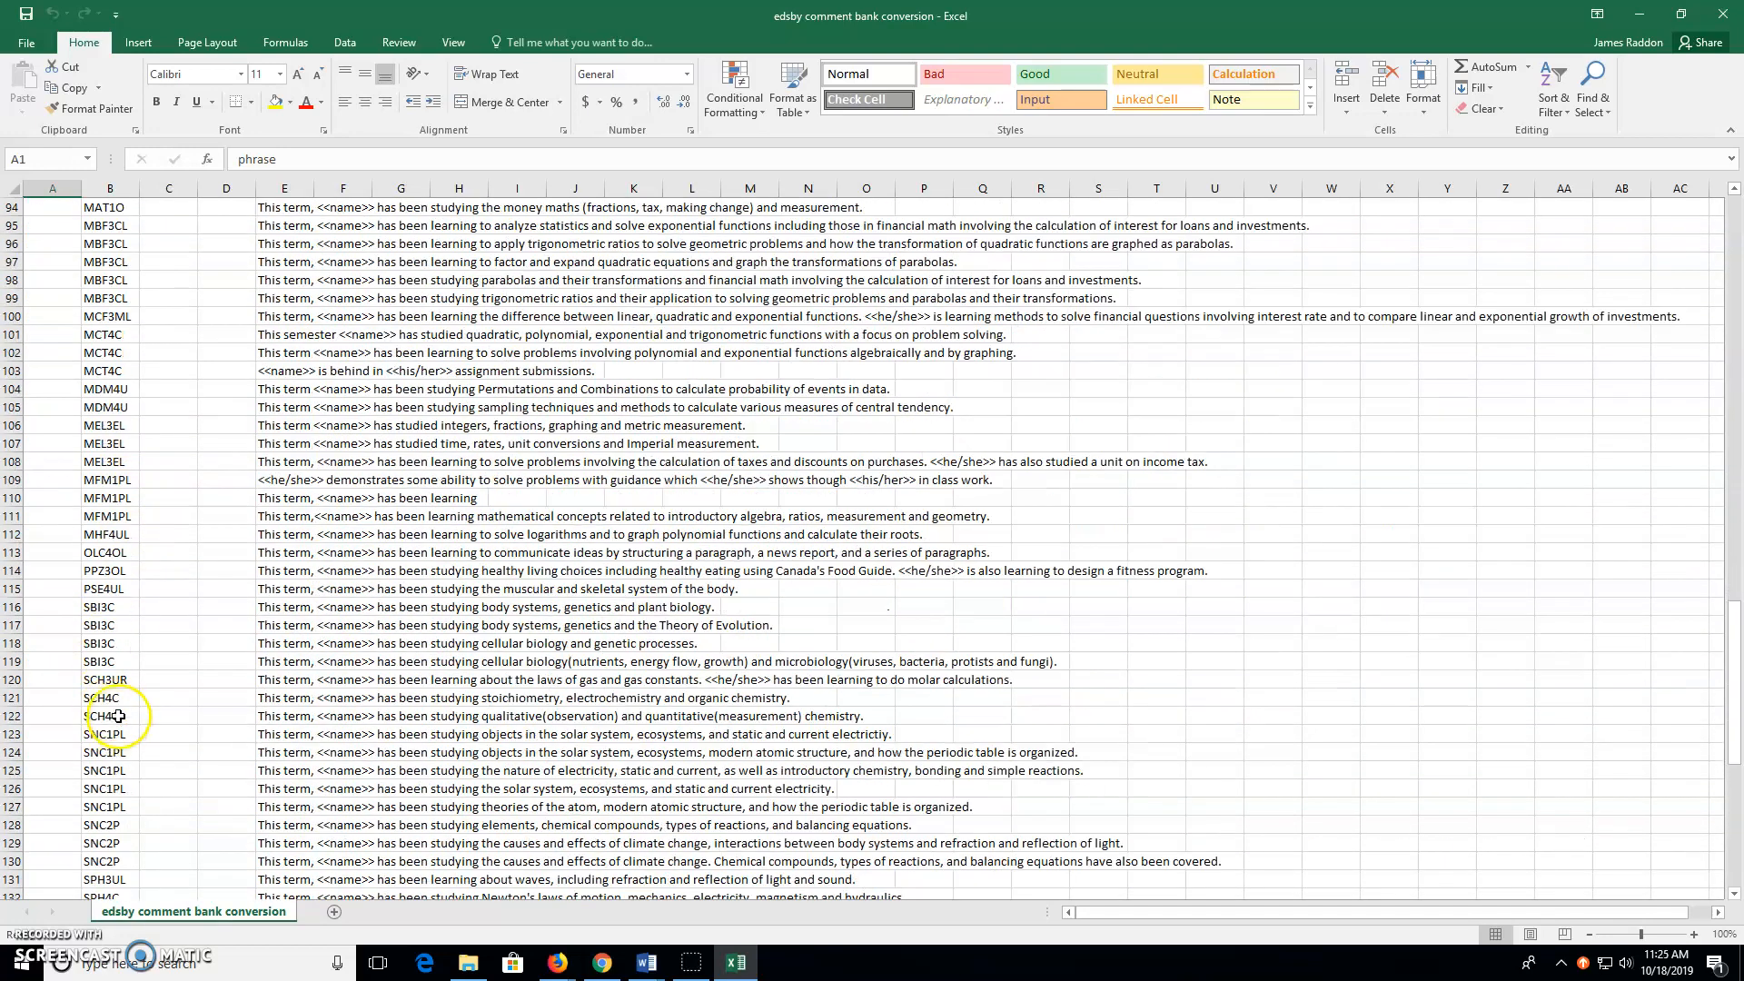
pyautogui.scroll(1, 120, 445)
pyautogui.scroll(3, 122, 432)
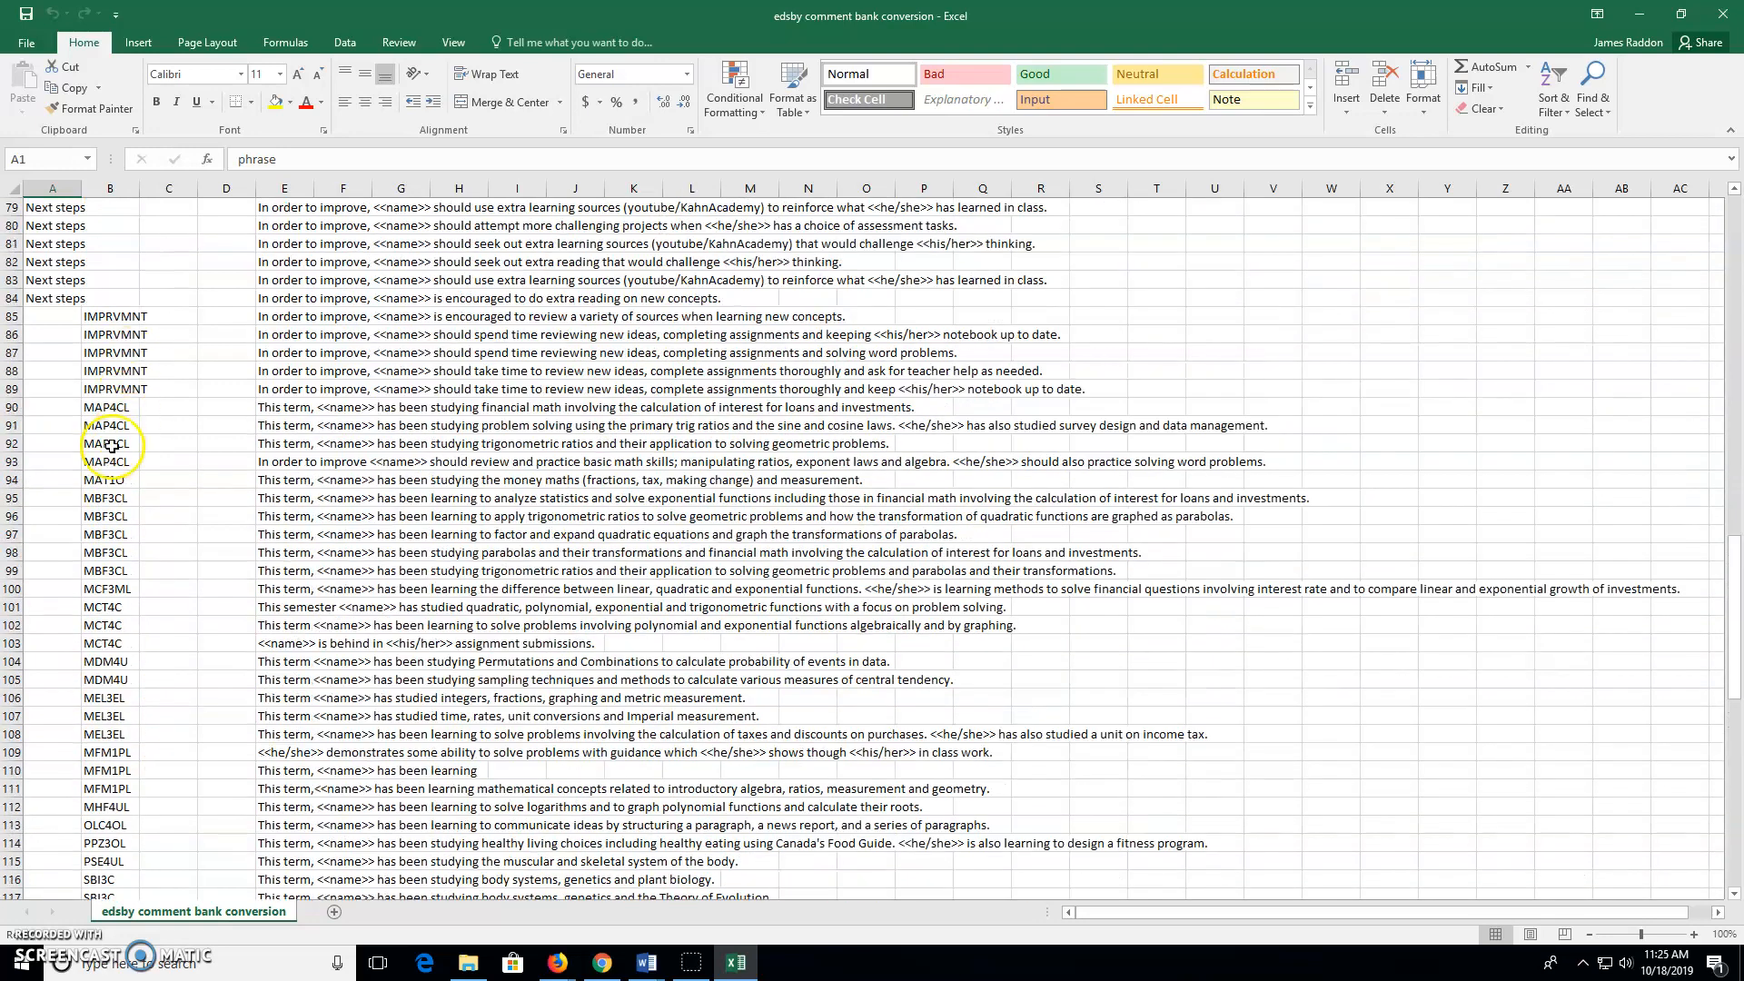
pyautogui.scroll(-13, 106, 460)
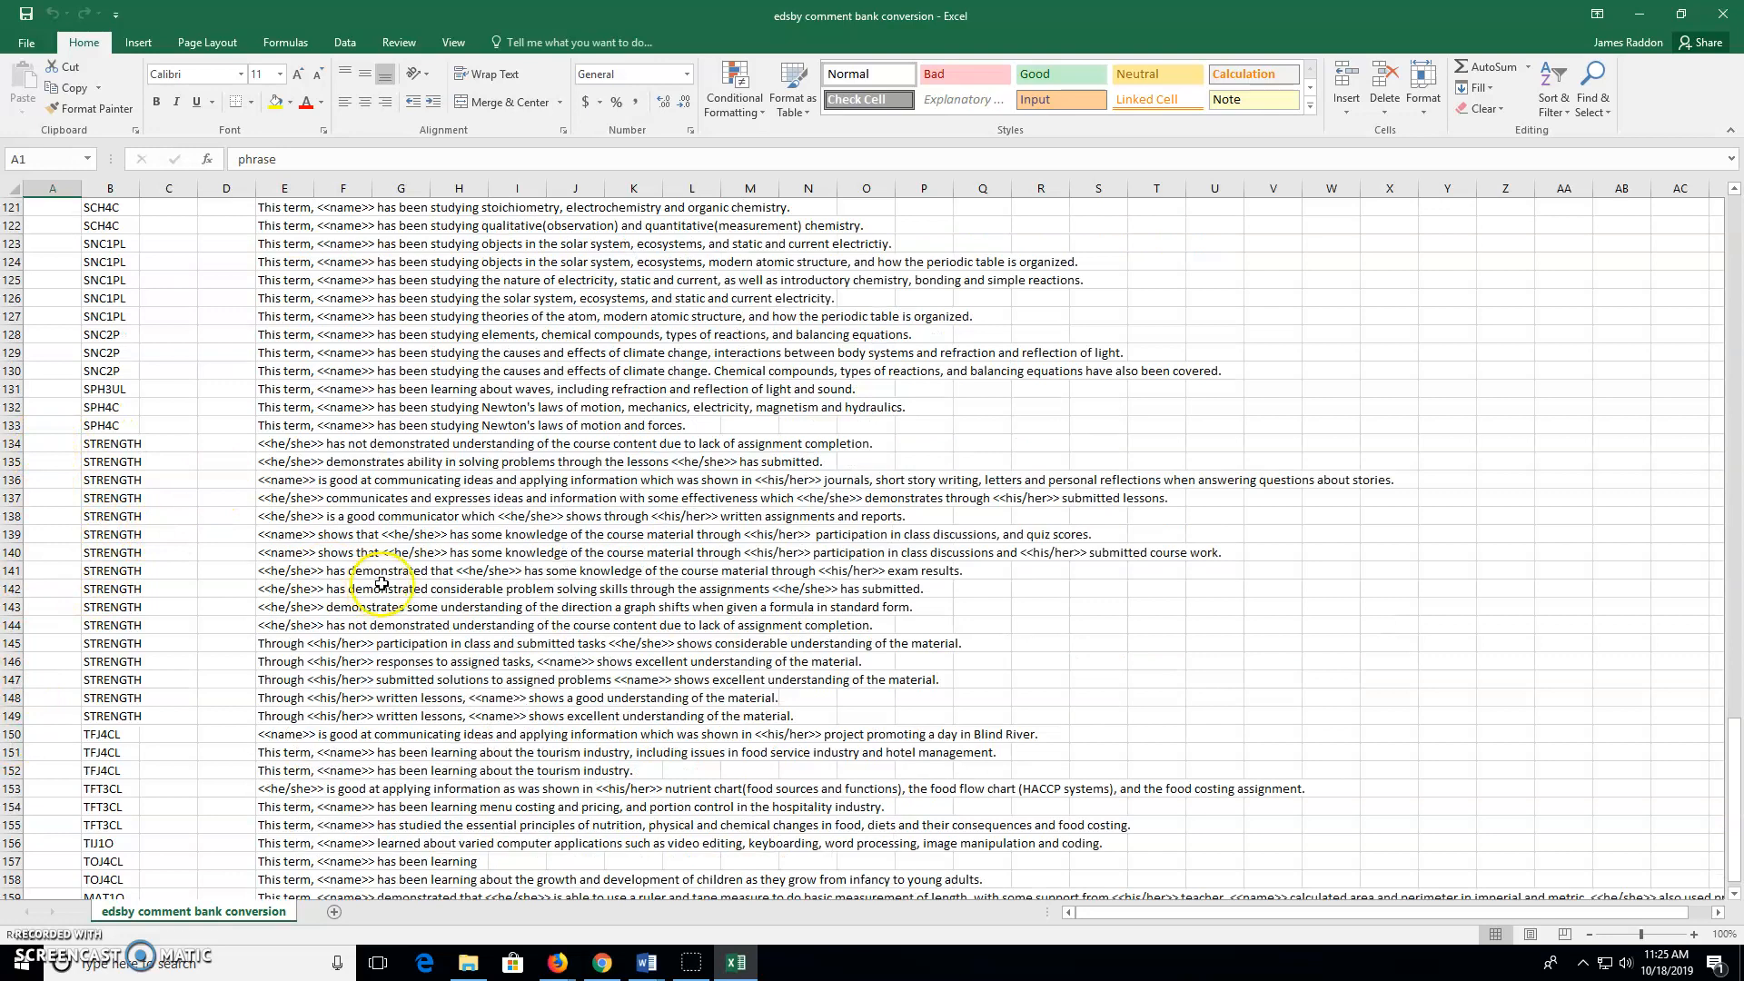
pyautogui.scroll(17, 372, 579)
pyautogui.scroll(16, 373, 579)
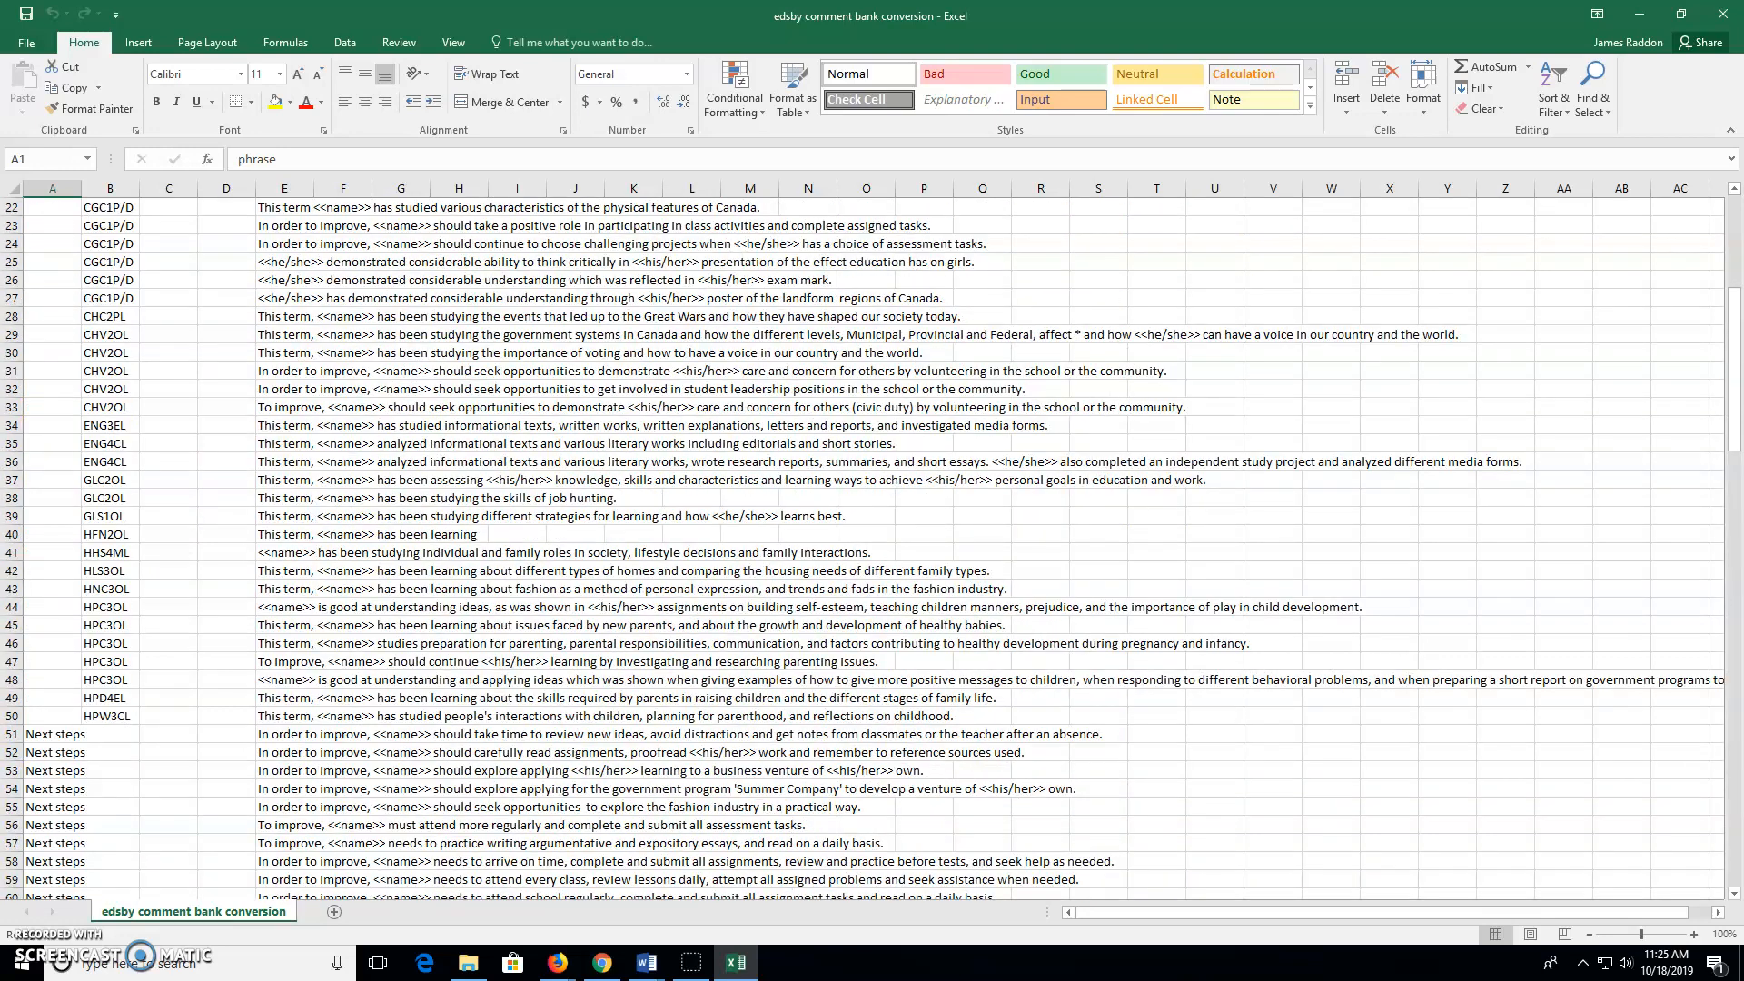
pyautogui.moveTo(1731, 363); pyautogui.dragTo(1731, 241)
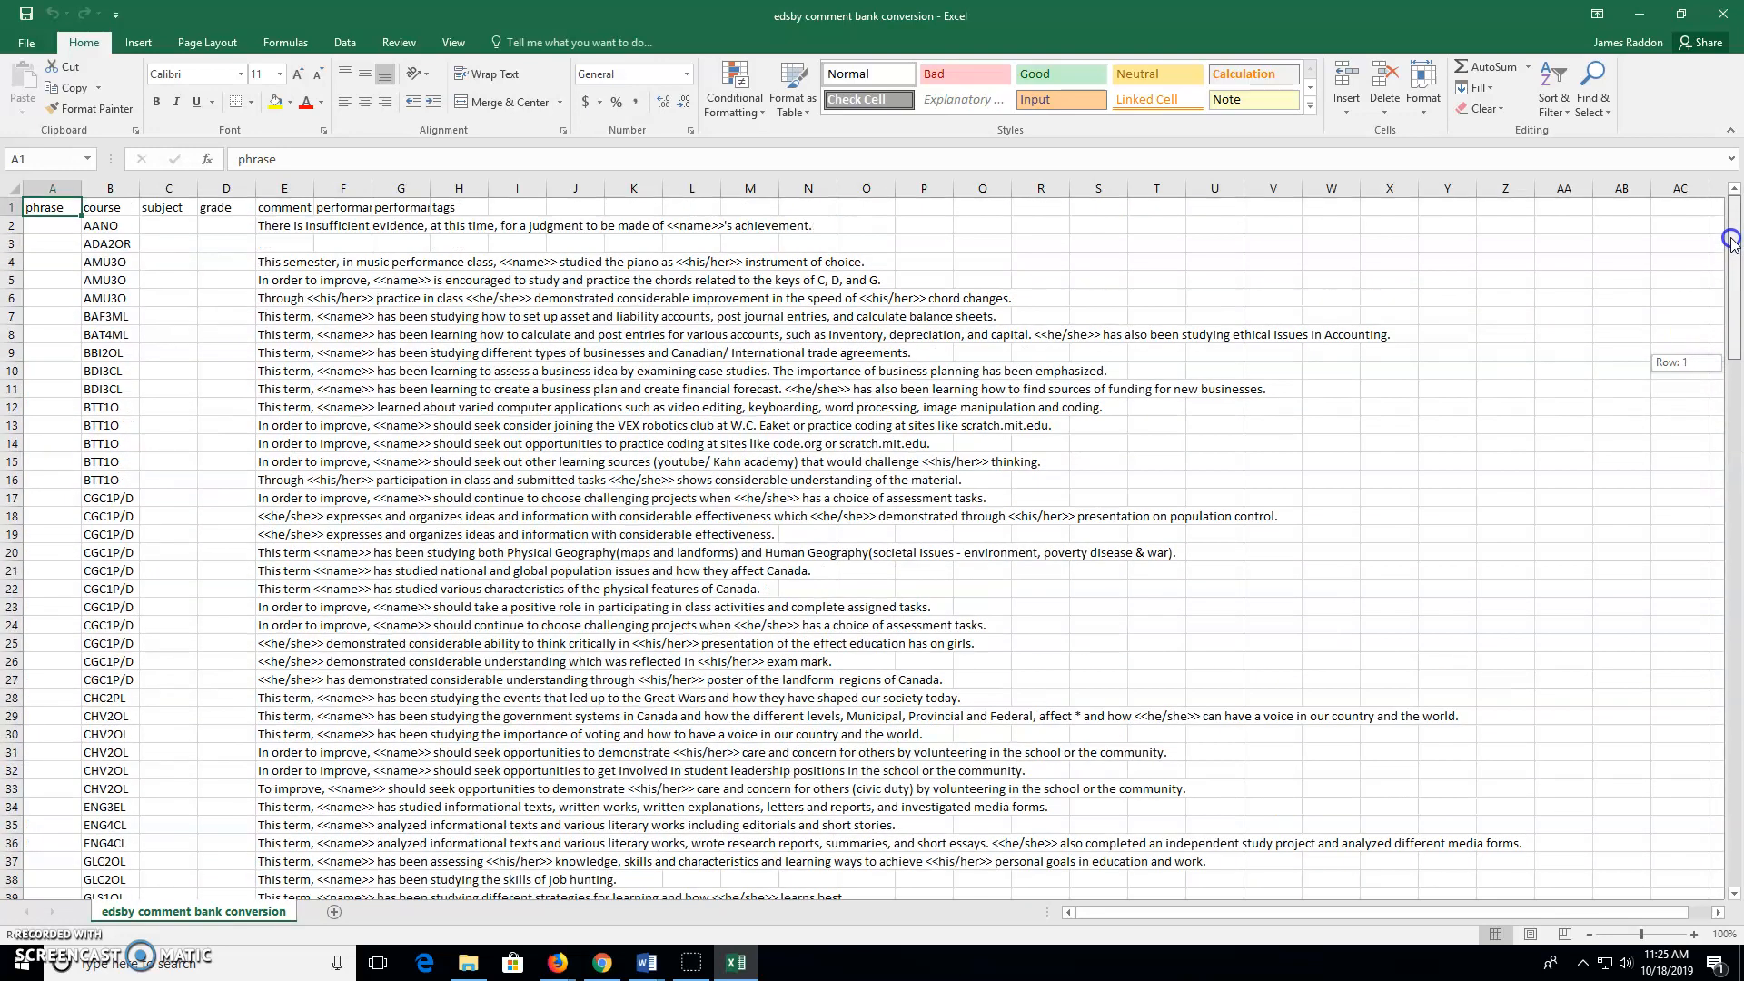
# Return to the Edsby window in Firefox, dismiss Create Comment, and go to the My Comments page
pyautogui.click(557, 967)
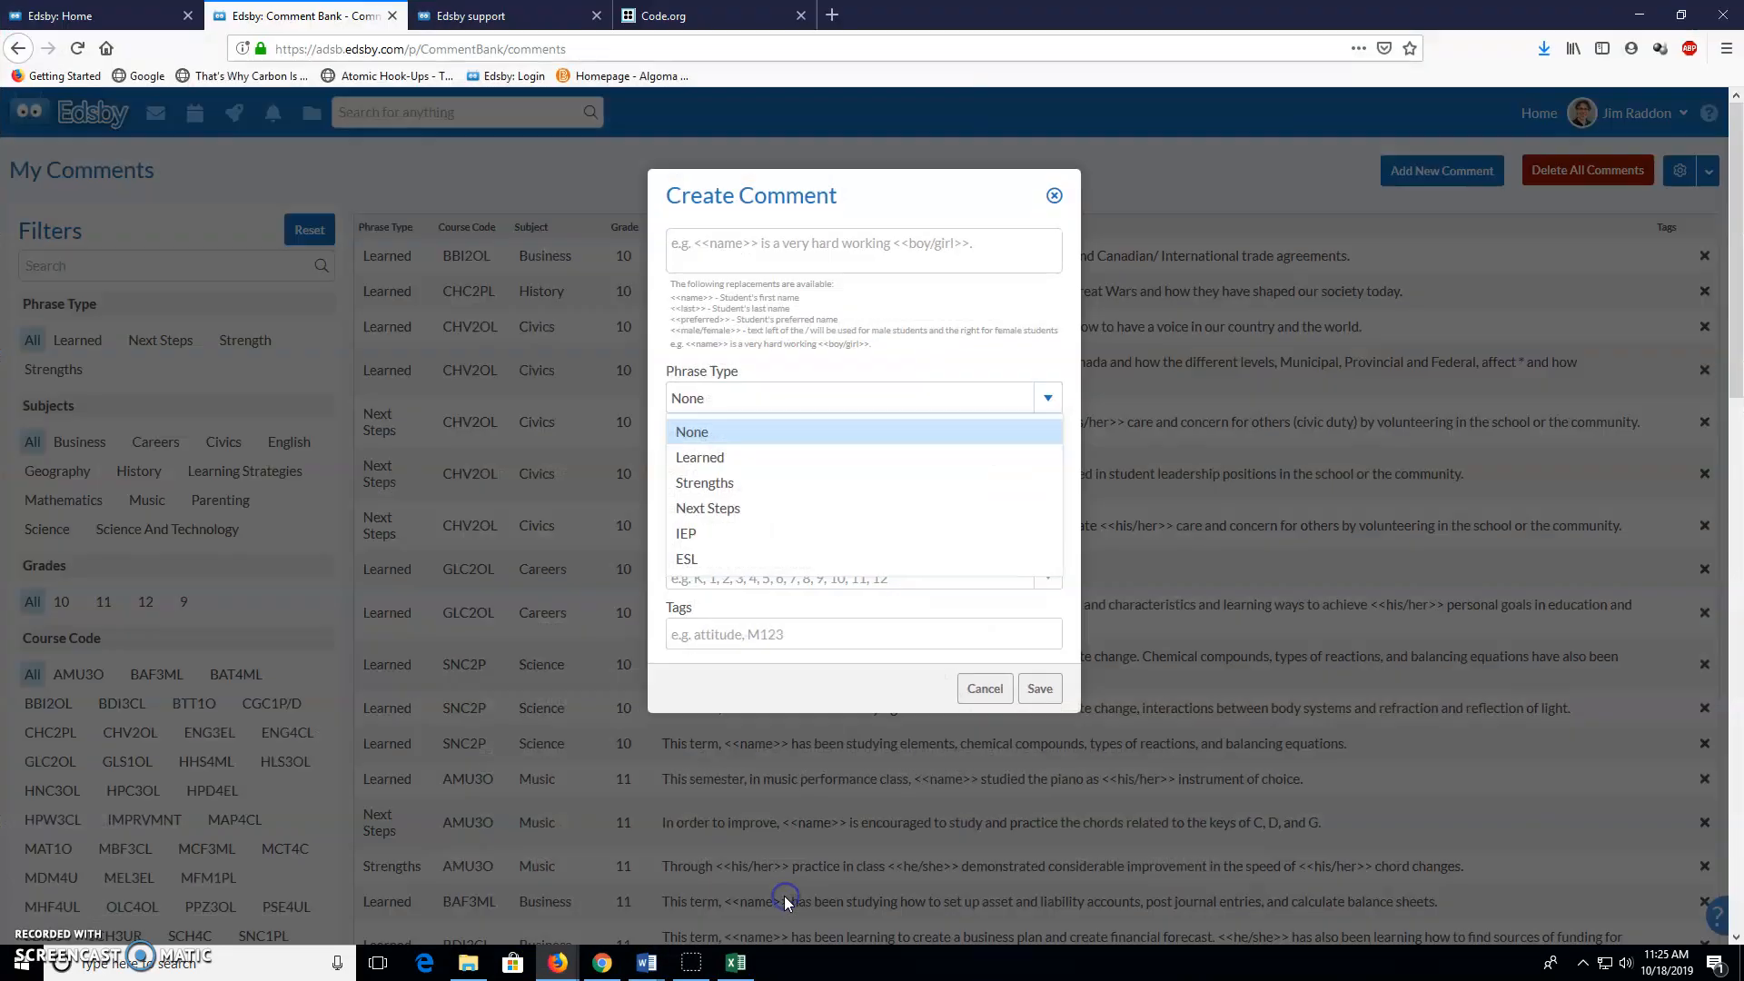
pyautogui.click(737, 881)
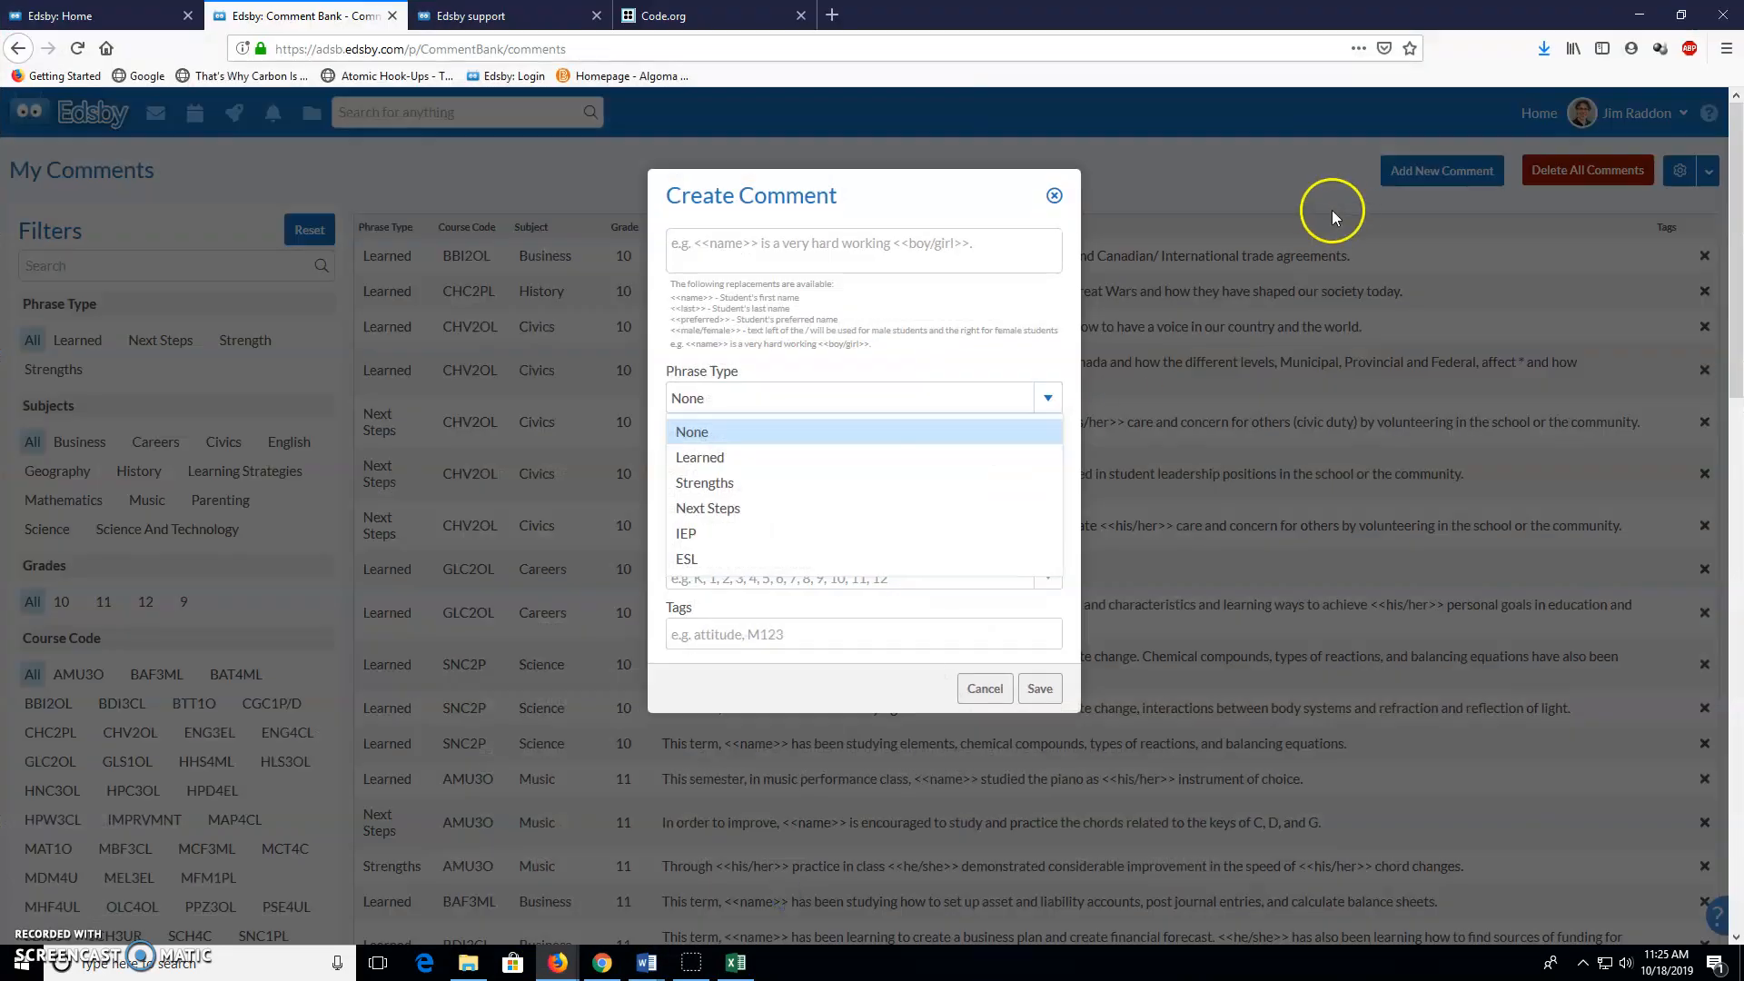
pyautogui.click(1054, 196)
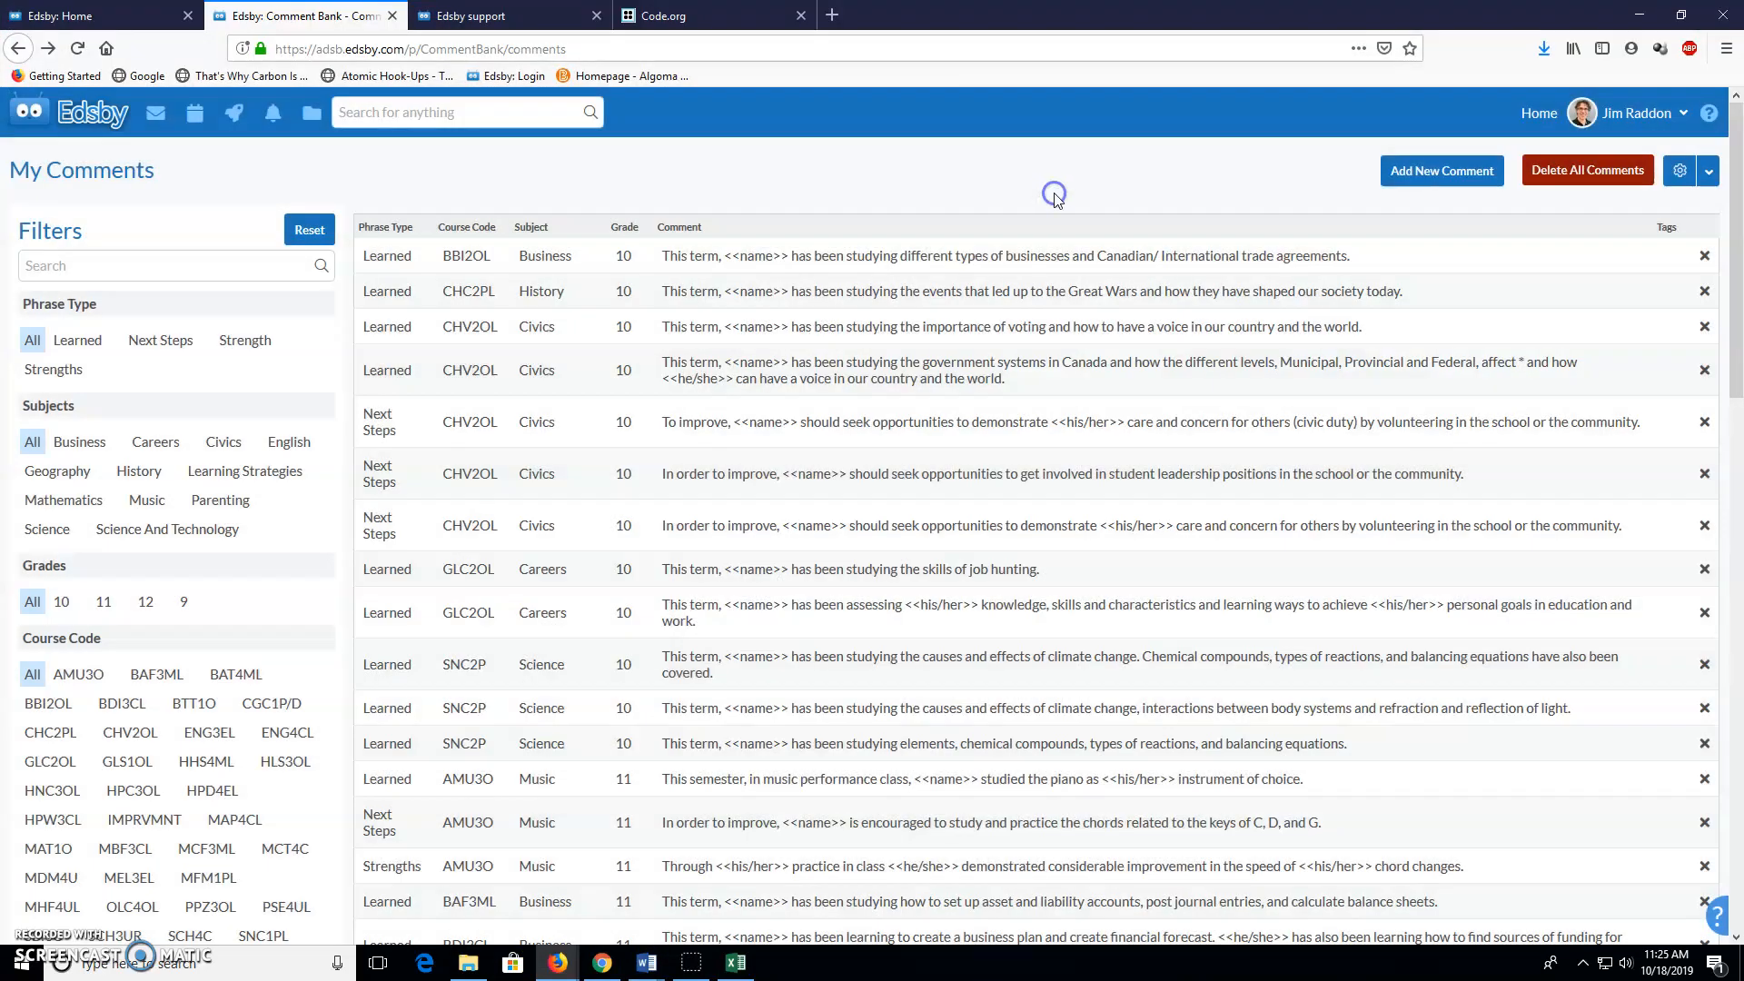
pyautogui.click(1709, 173)
pyautogui.click(1635, 113)
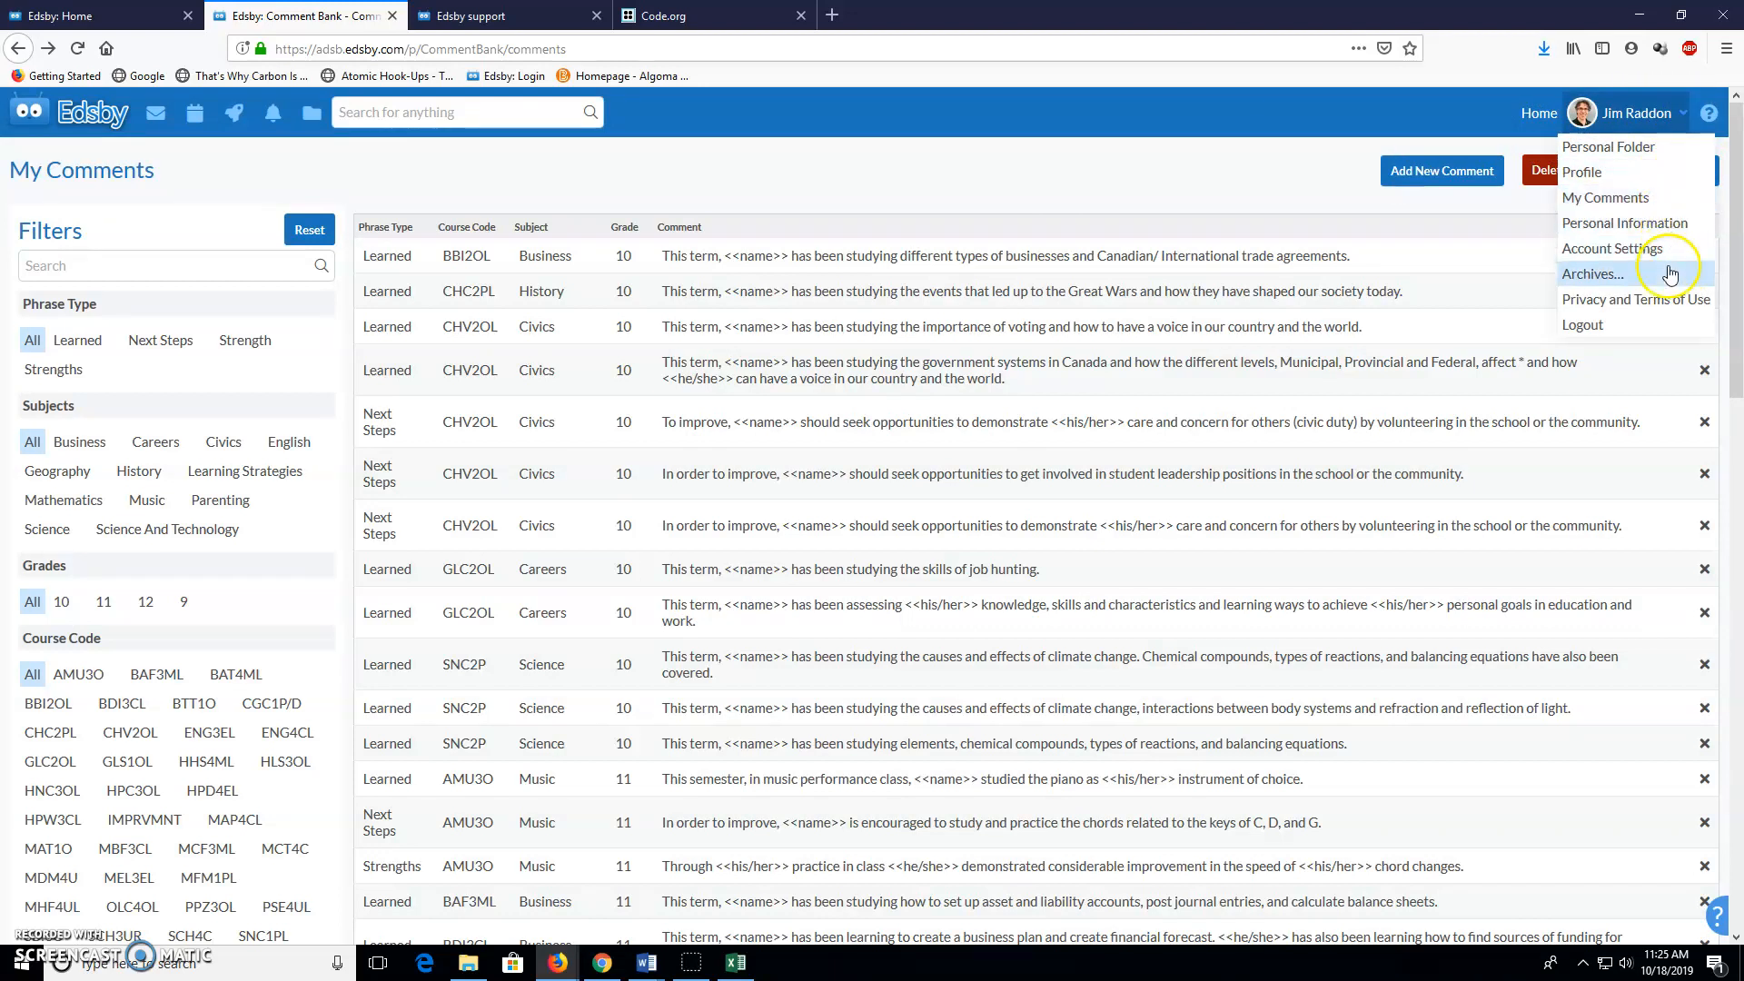
pyautogui.click(1657, 208)
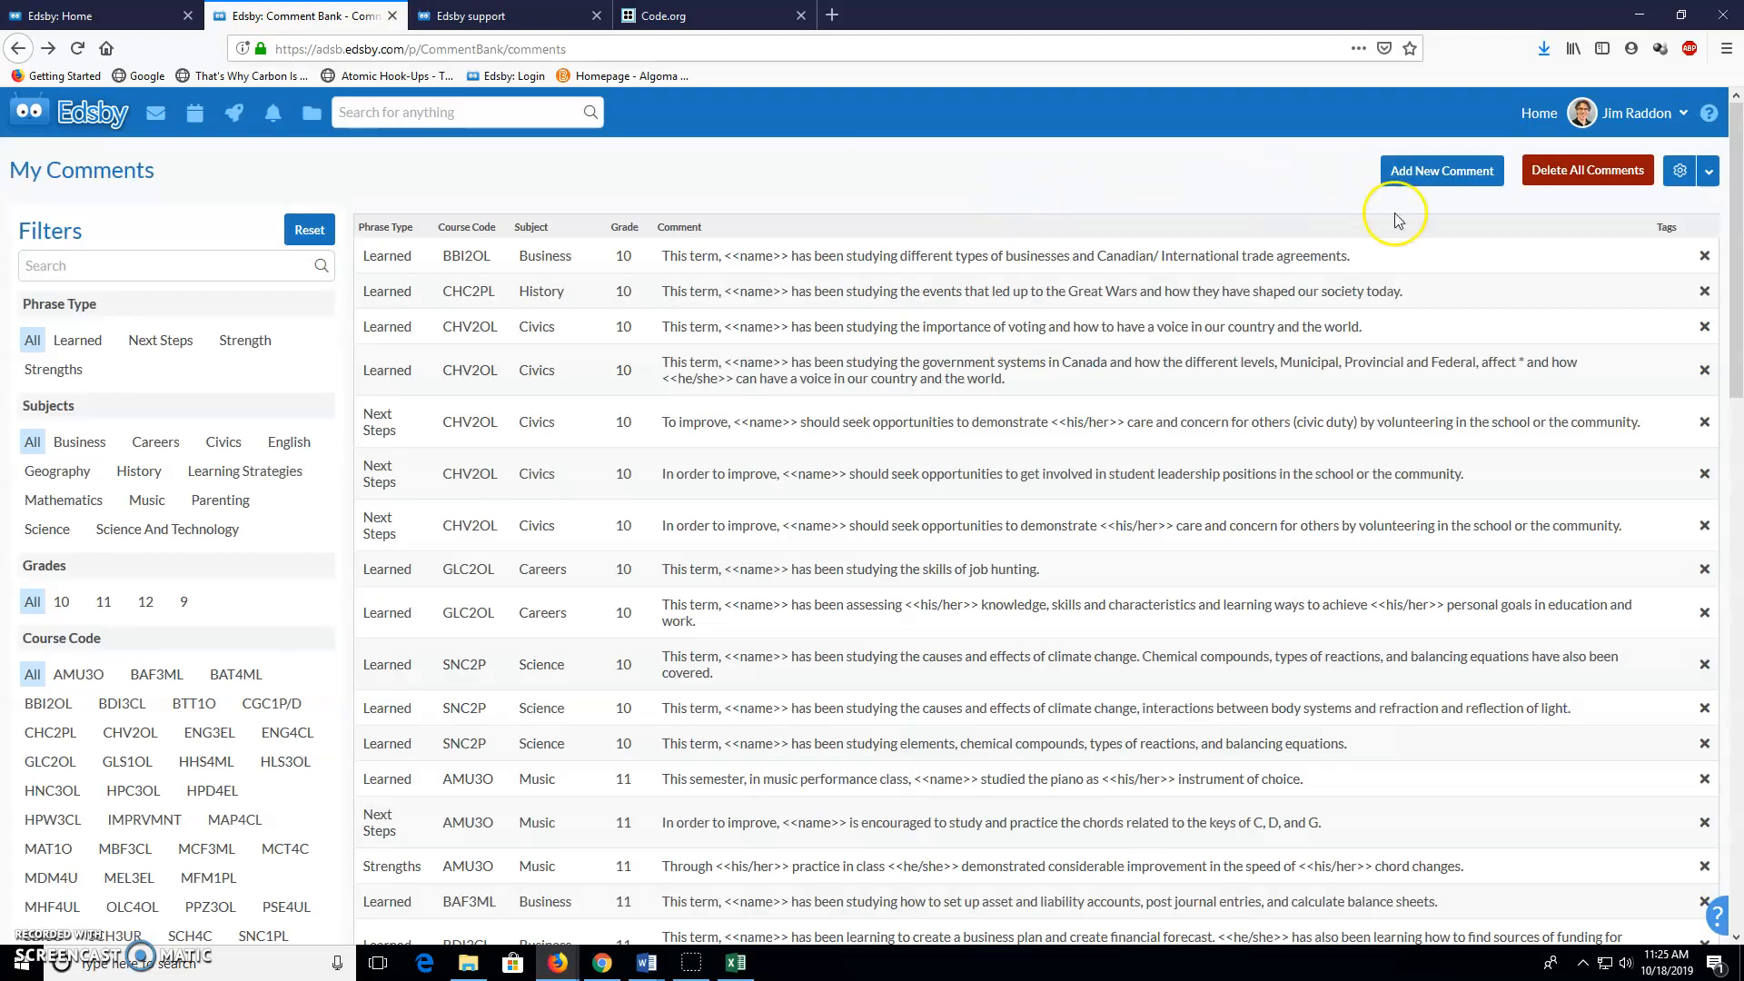
# Start a comment import and choose the 'edsby comment bank conversion' file from the Desktop
pyautogui.click(1709, 173)
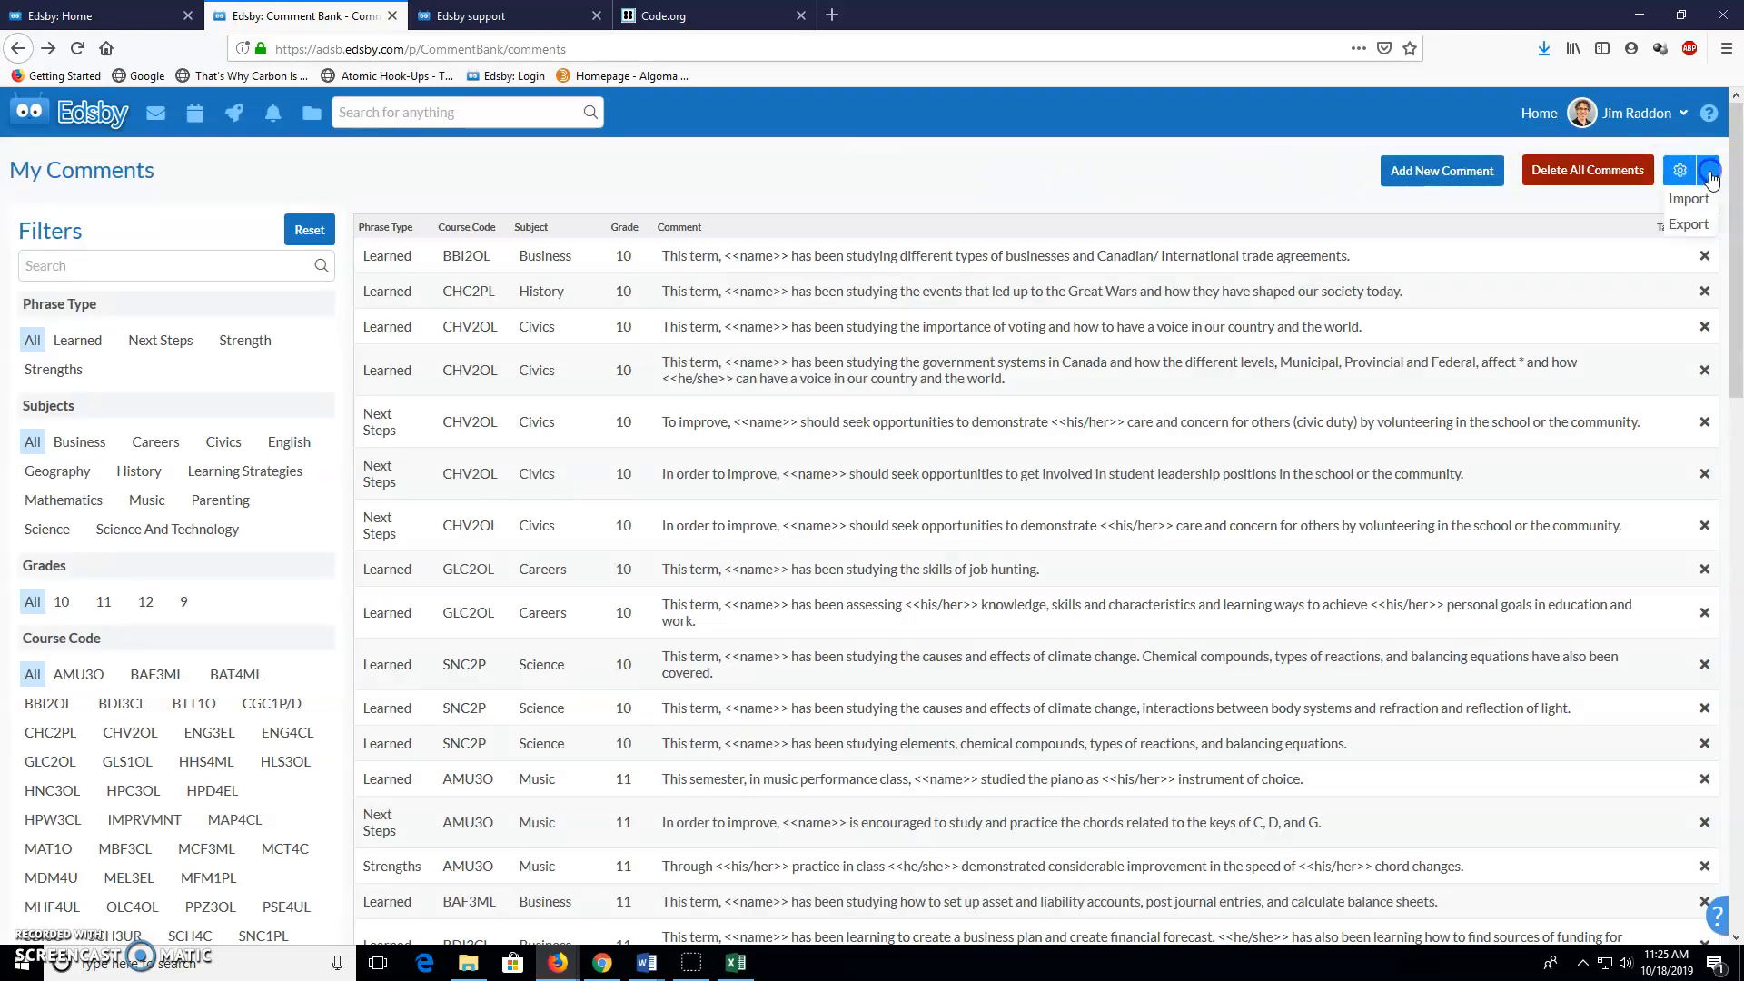
pyautogui.click(1688, 202)
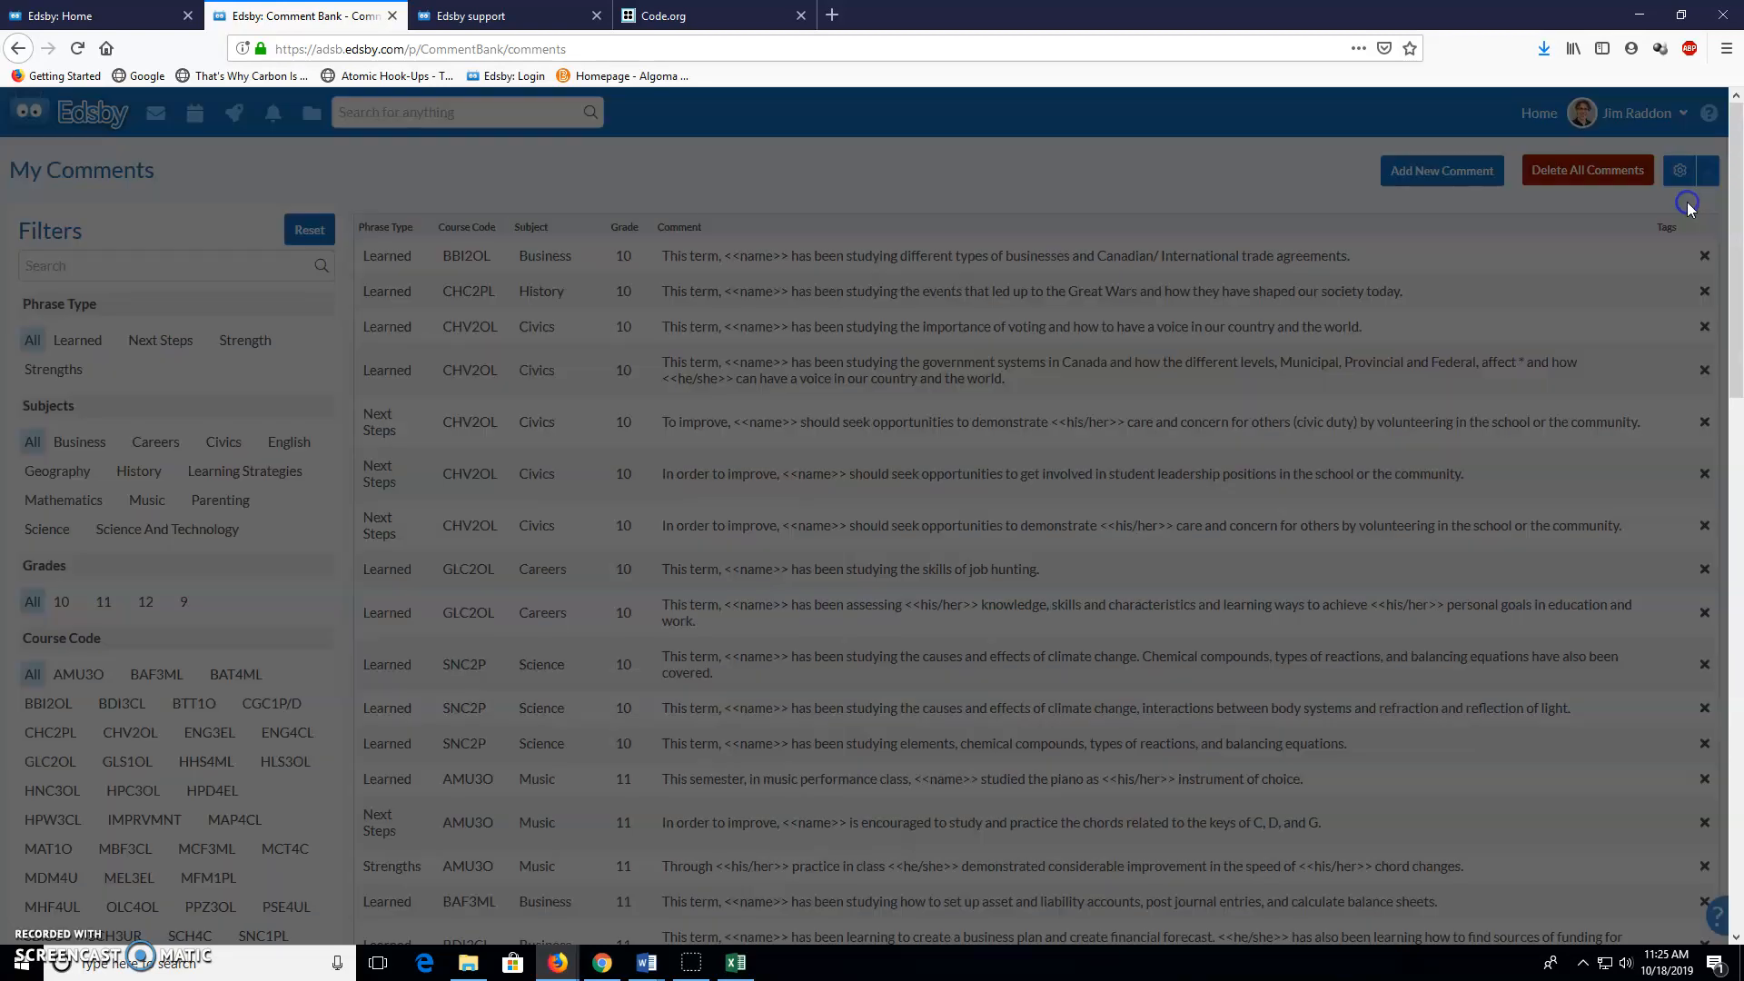
pyautogui.click(763, 236)
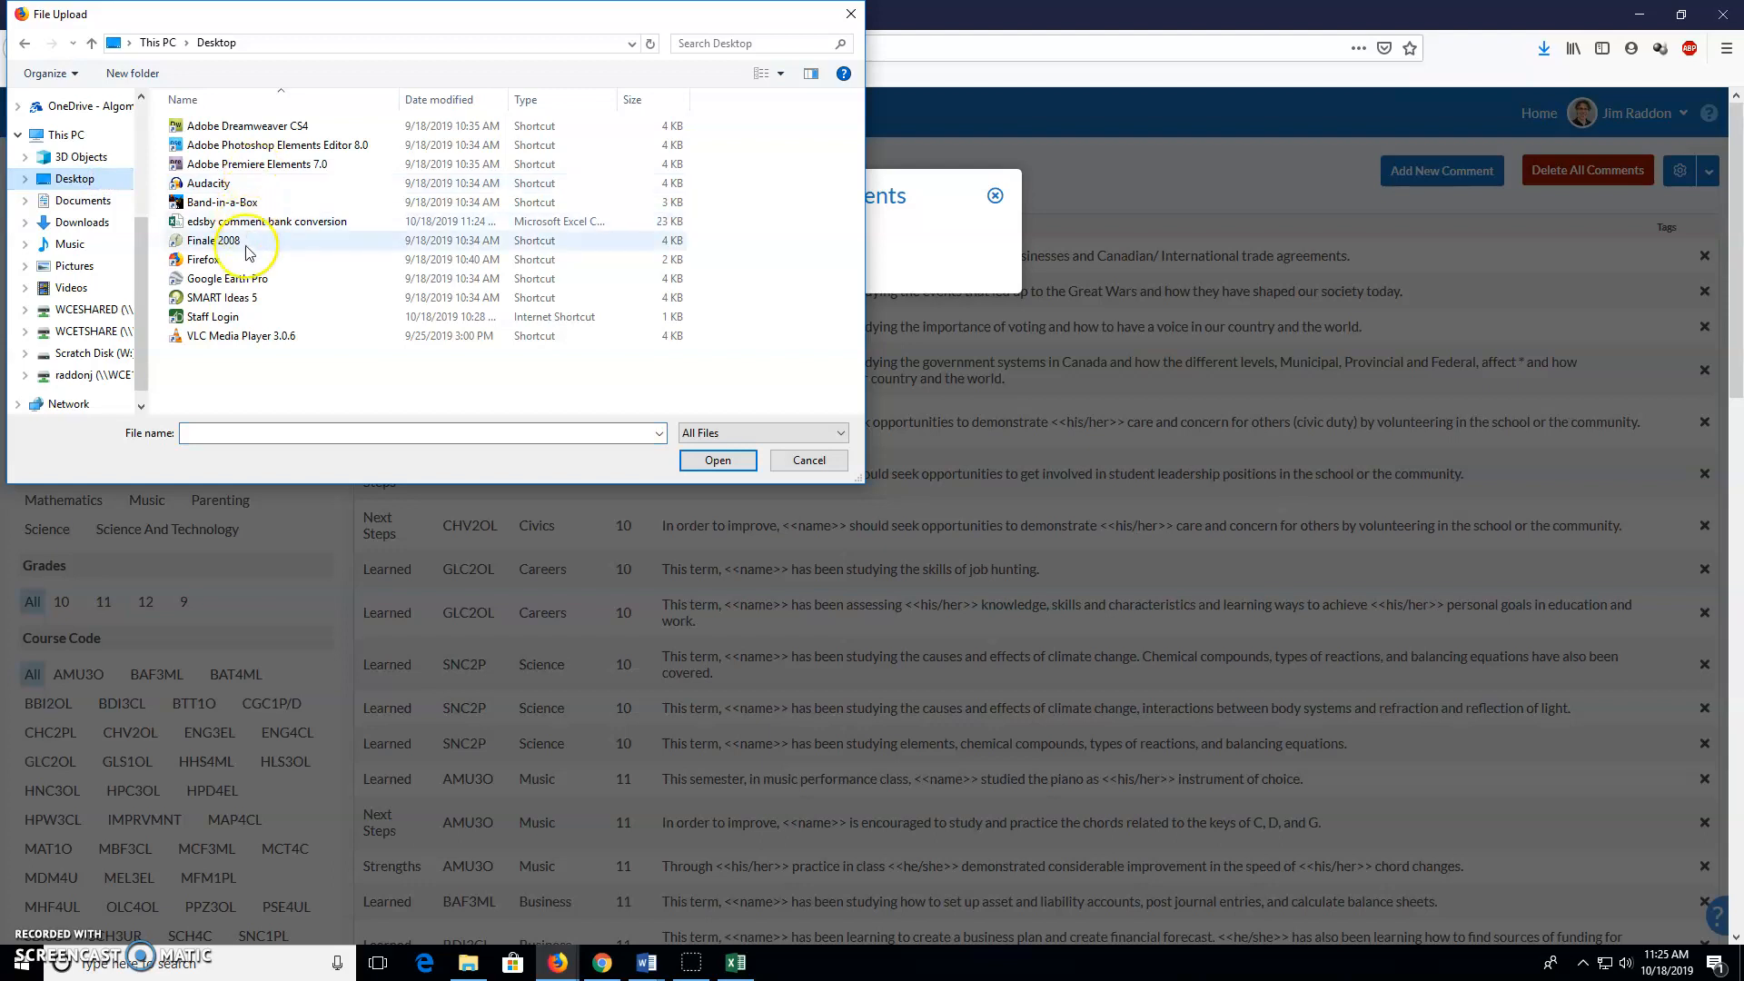
pyautogui.click(277, 221)
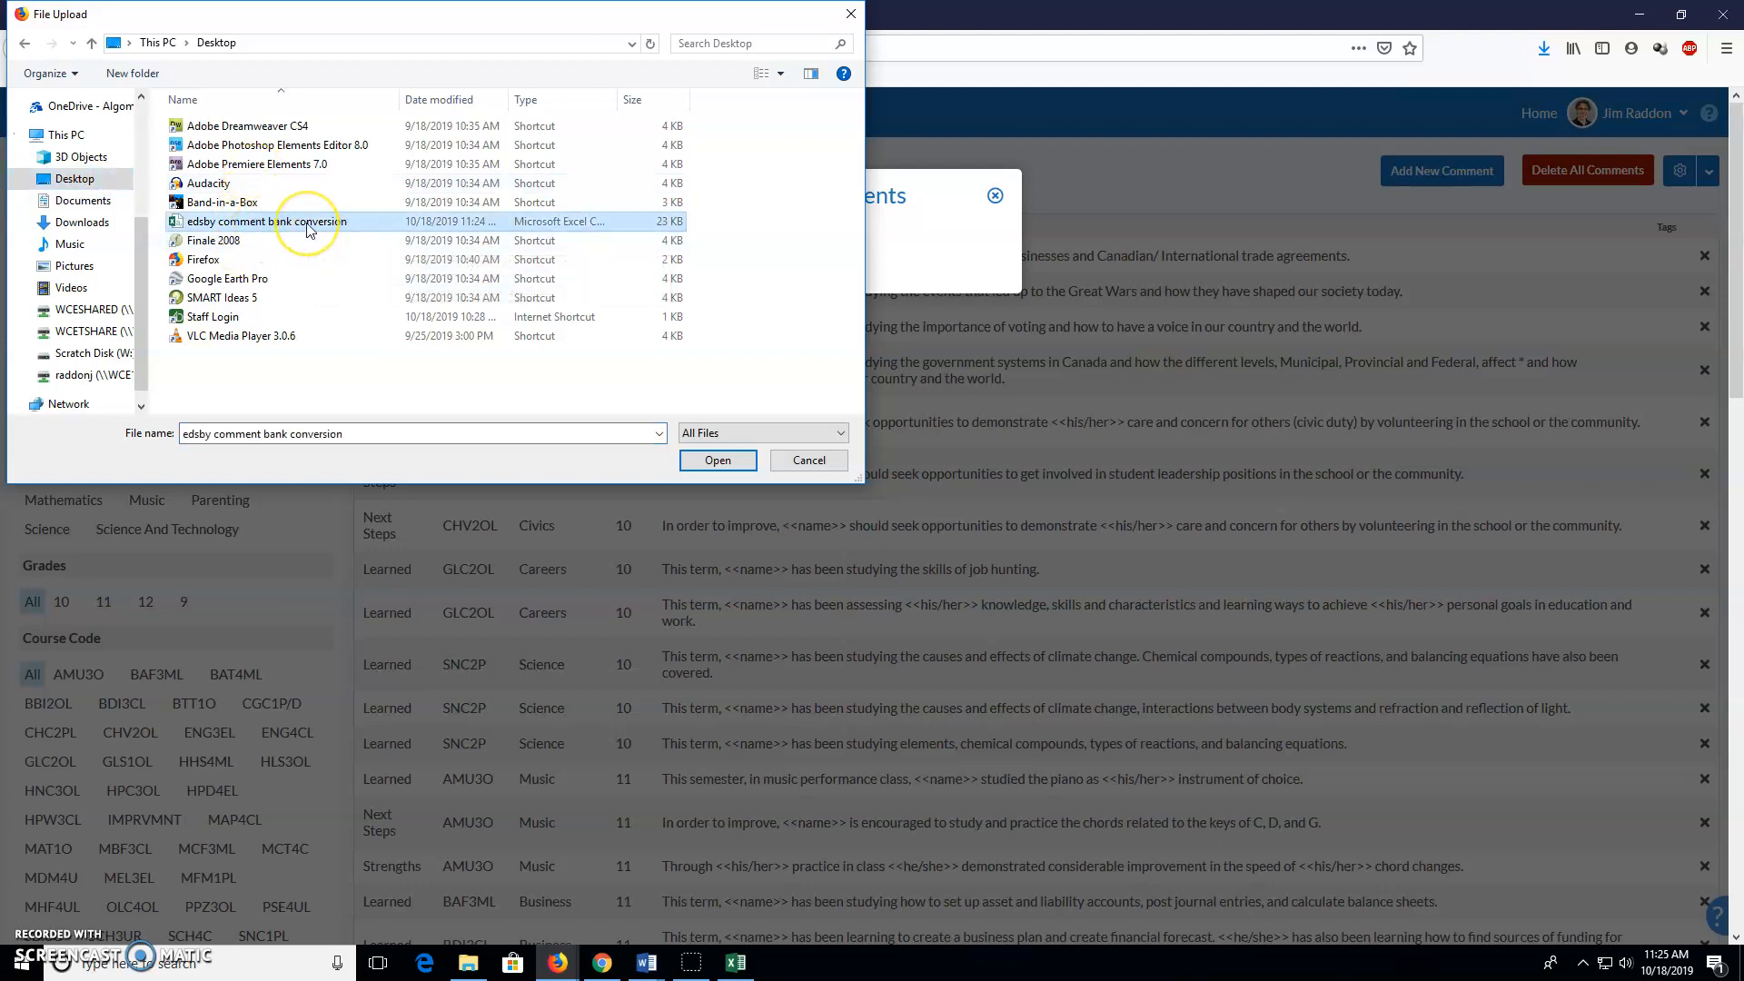